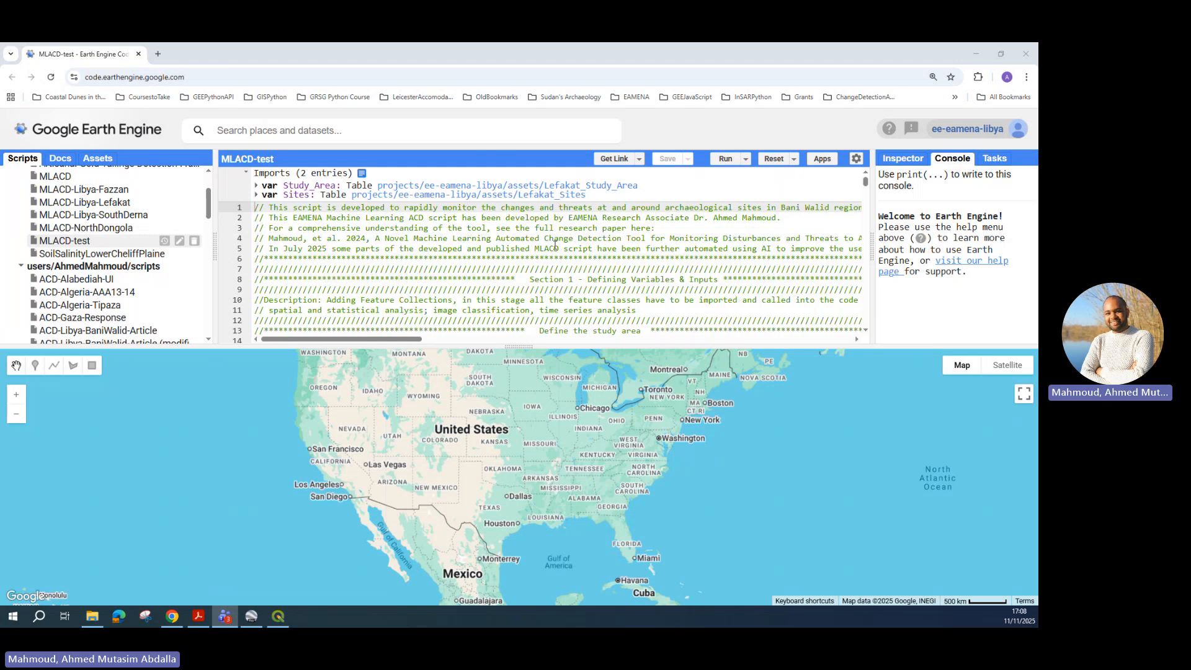
# Switch to the EAMENA manual in Acrobat and skim the training sample collection methods from section 4.3.2 through 4.3.2.3.
pyautogui.click(199, 616)
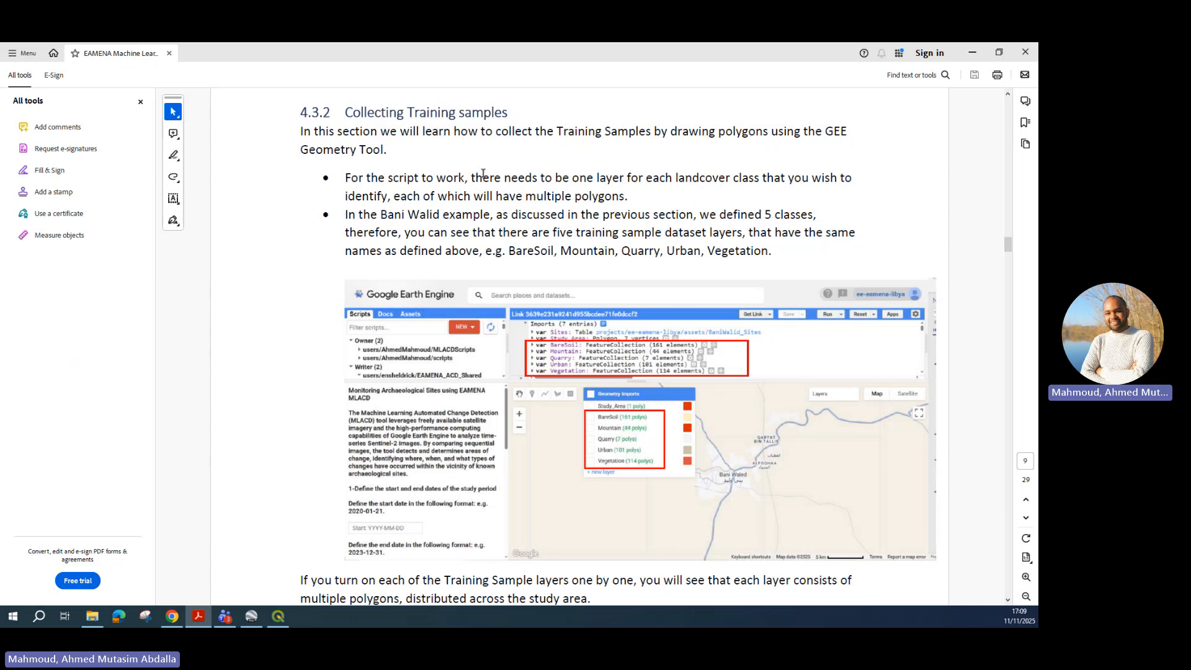
pyautogui.scroll(-10, 483, 174)
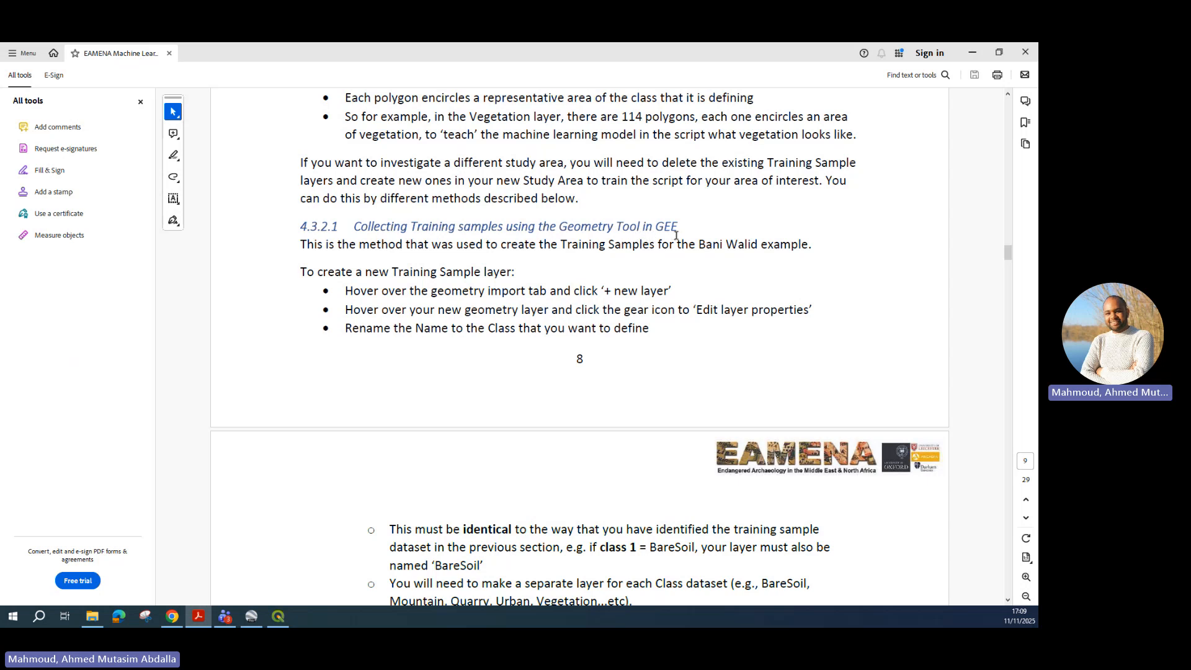
pyautogui.scroll(-5, 676, 229)
pyautogui.scroll(-15, 677, 213)
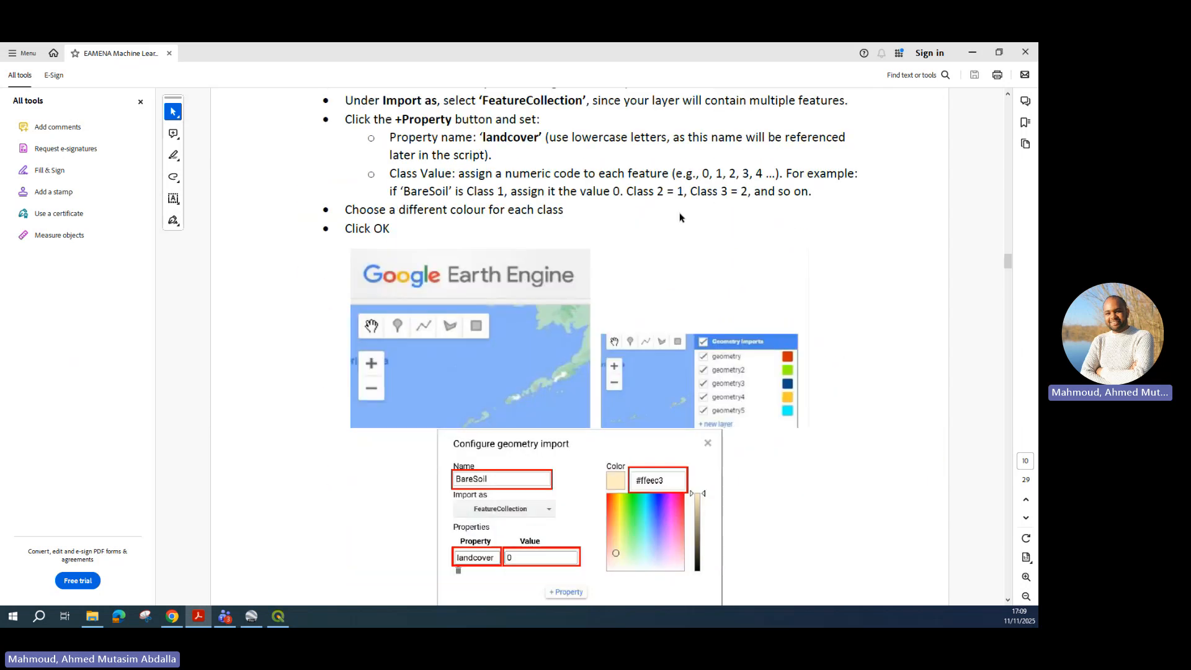
pyautogui.scroll(-16, 642, 242)
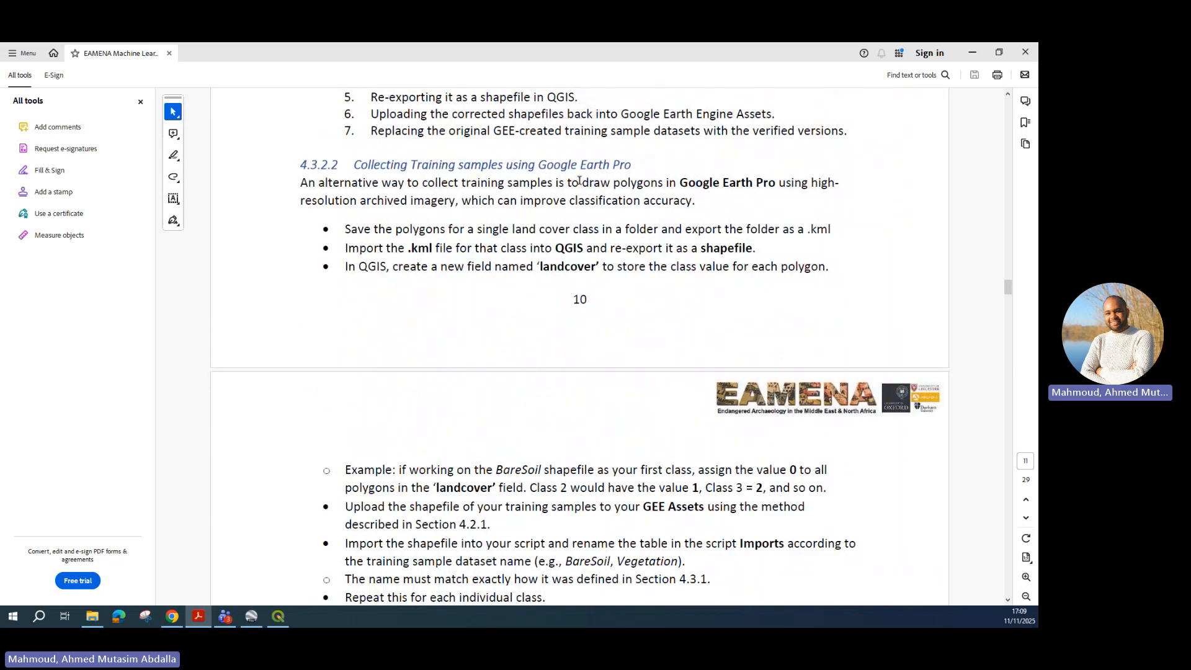
pyautogui.scroll(-3, 630, 203)
pyautogui.scroll(-12, 631, 204)
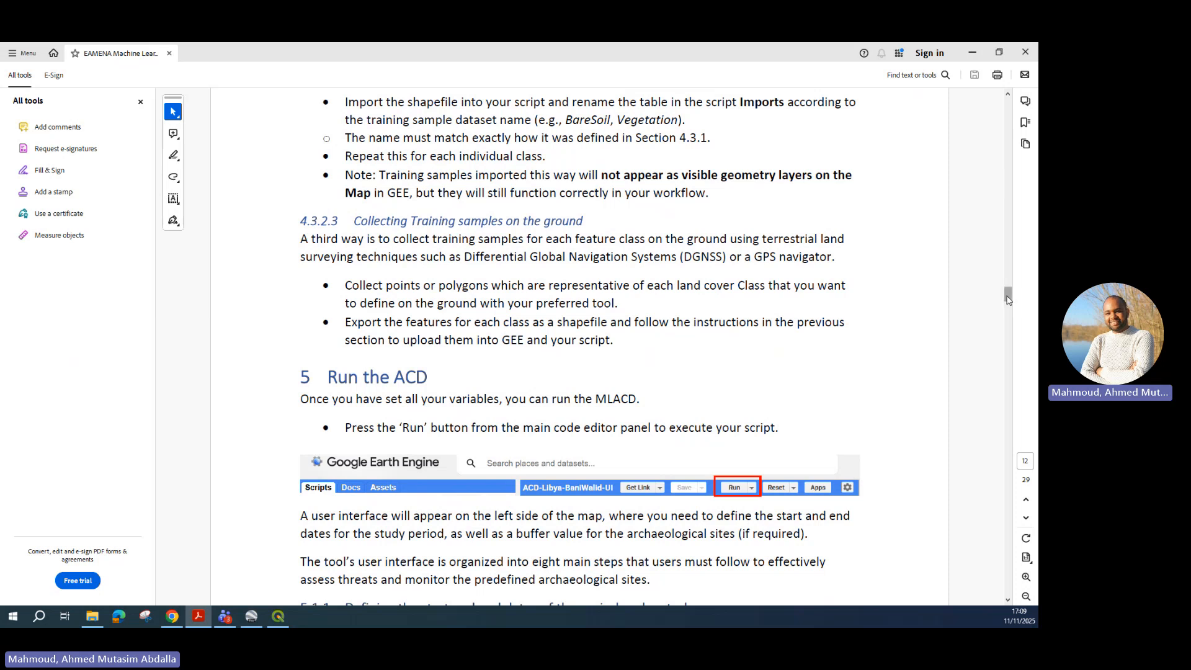
# Return to section 4.3.2 of the manual and review the Bani Walid example's class layers and the advice for new study areas.
pyautogui.moveTo(1006, 296); pyautogui.dragTo(1012, 245)
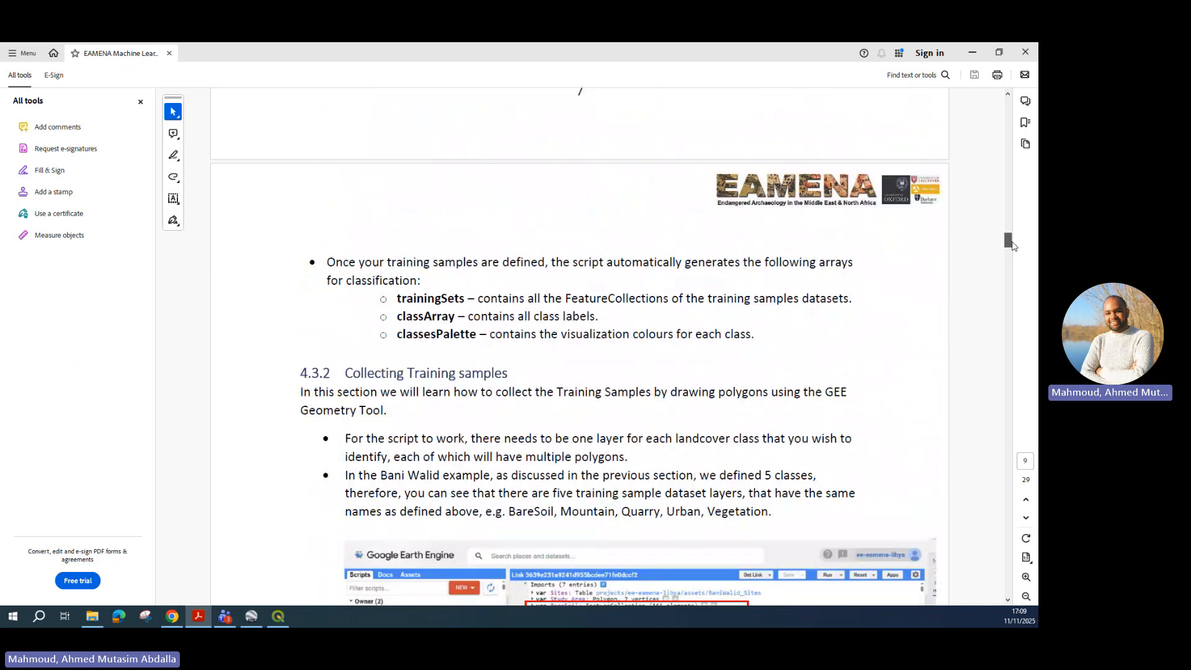
pyautogui.scroll(-10, 1012, 245)
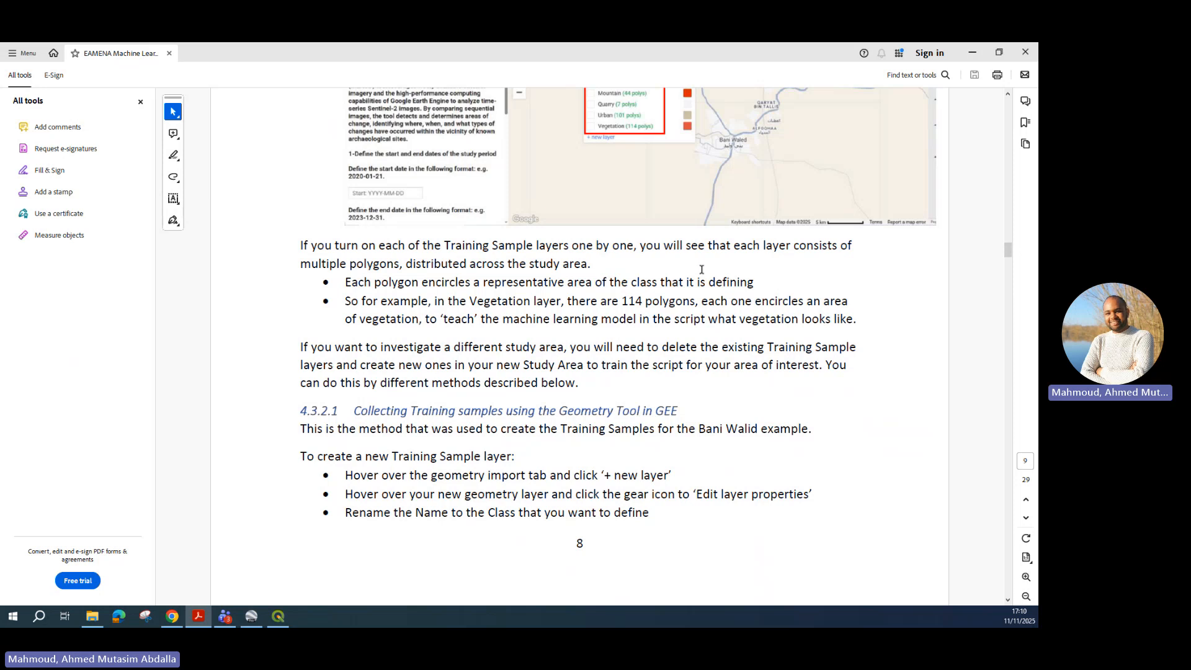
pyautogui.scroll(1, 701, 270)
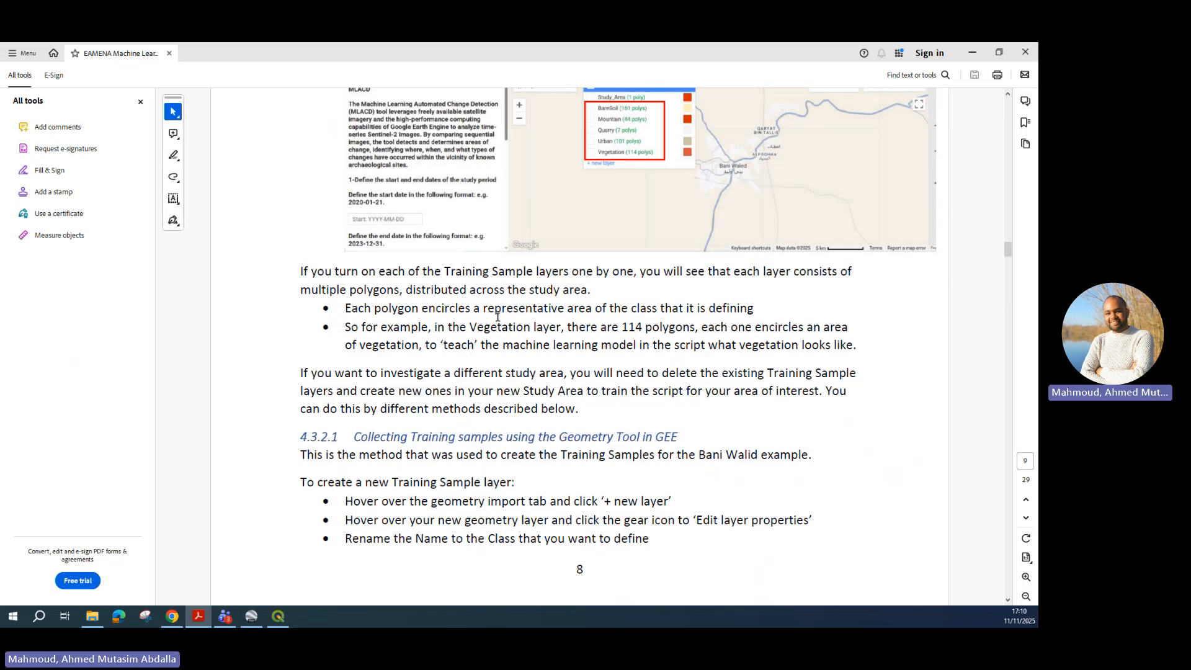
pyautogui.scroll(5, 498, 317)
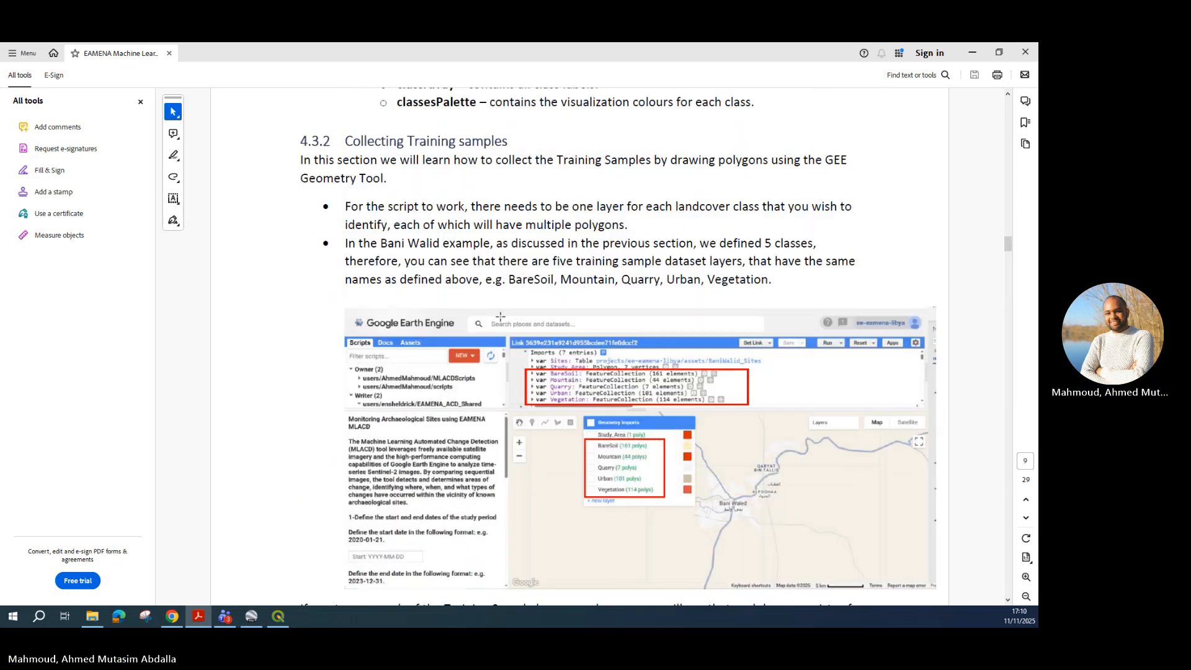
pyautogui.scroll(-1, 501, 318)
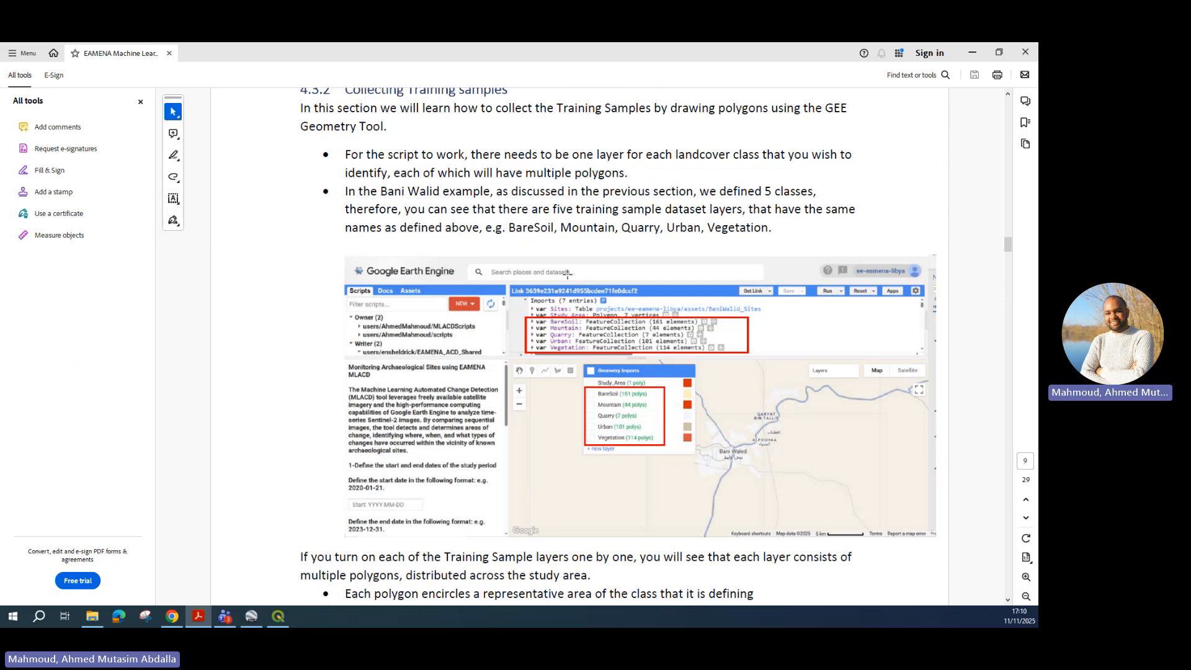
pyautogui.scroll(-3, 593, 273)
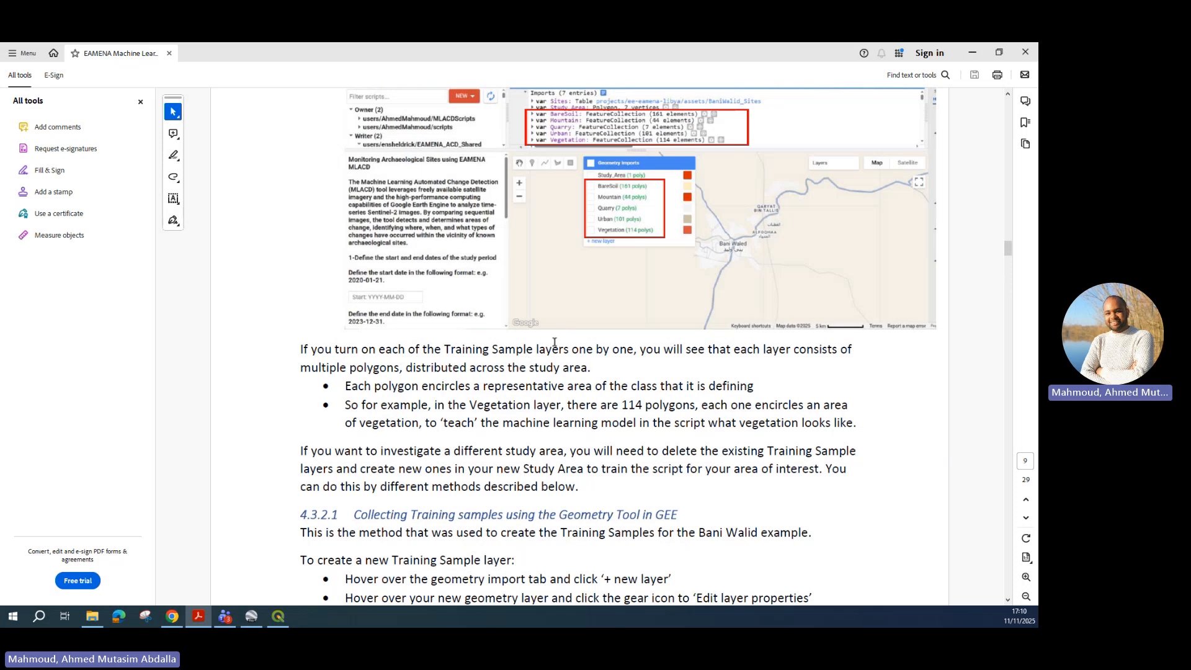
pyautogui.scroll(-3, 555, 329)
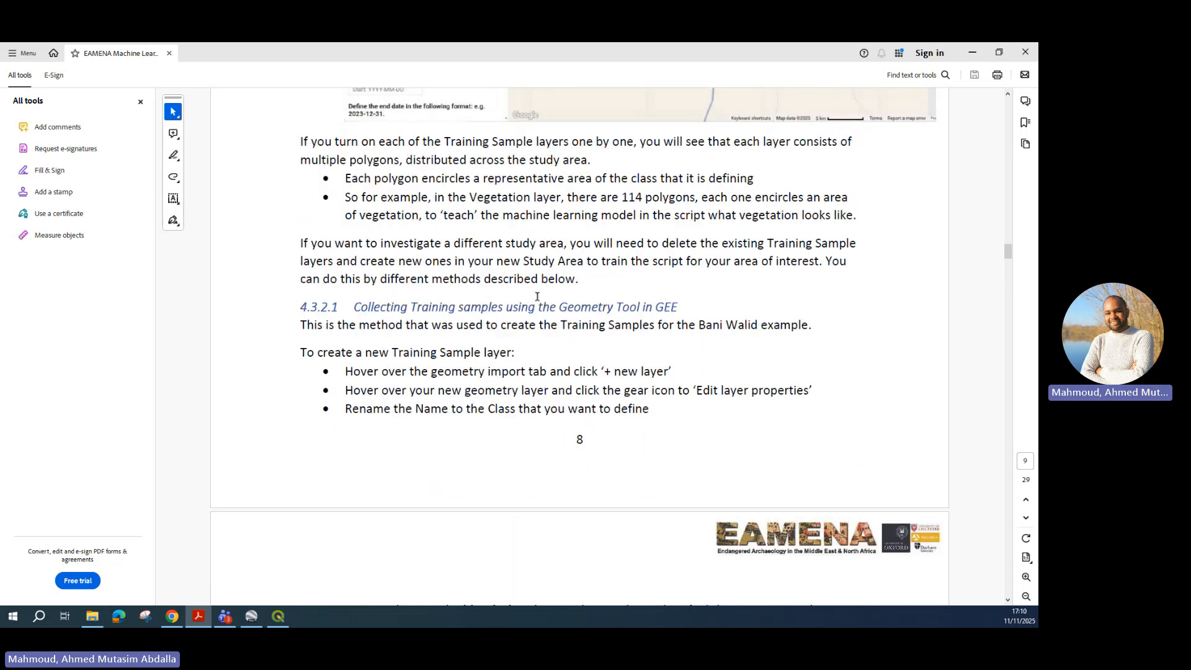
# Switch to Earth Engine in Chrome, enlarge the map area and bring the city of Benghazi, Libya, into close view.
pyautogui.click(172, 616)
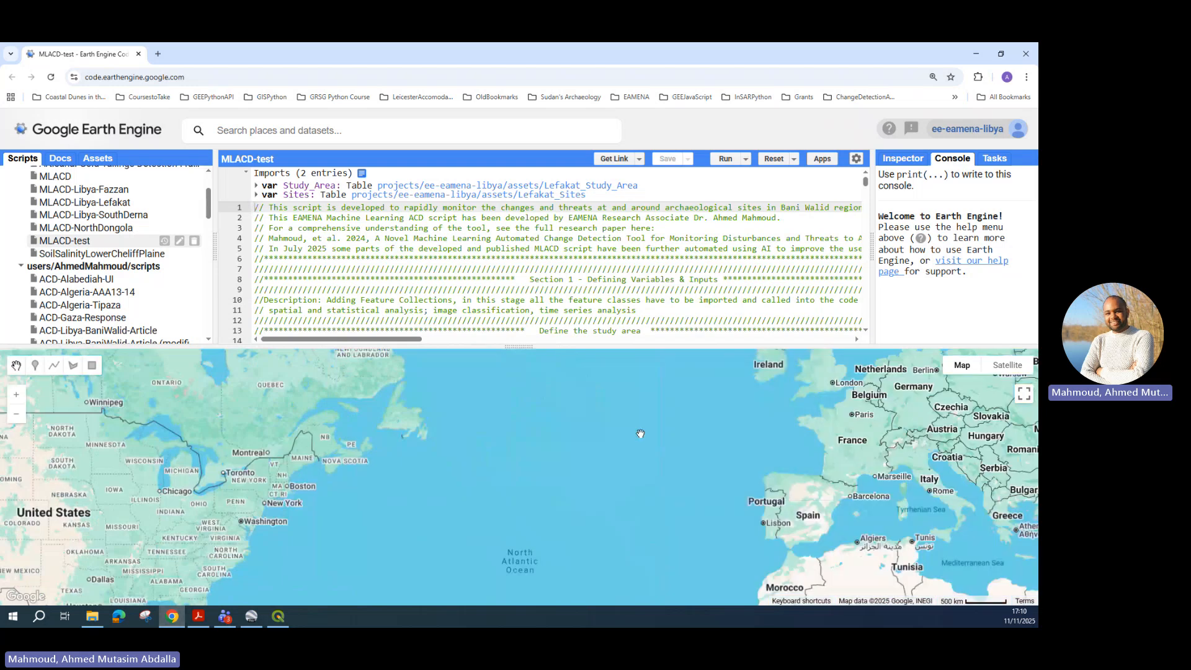
pyautogui.scroll(5, 577, 478)
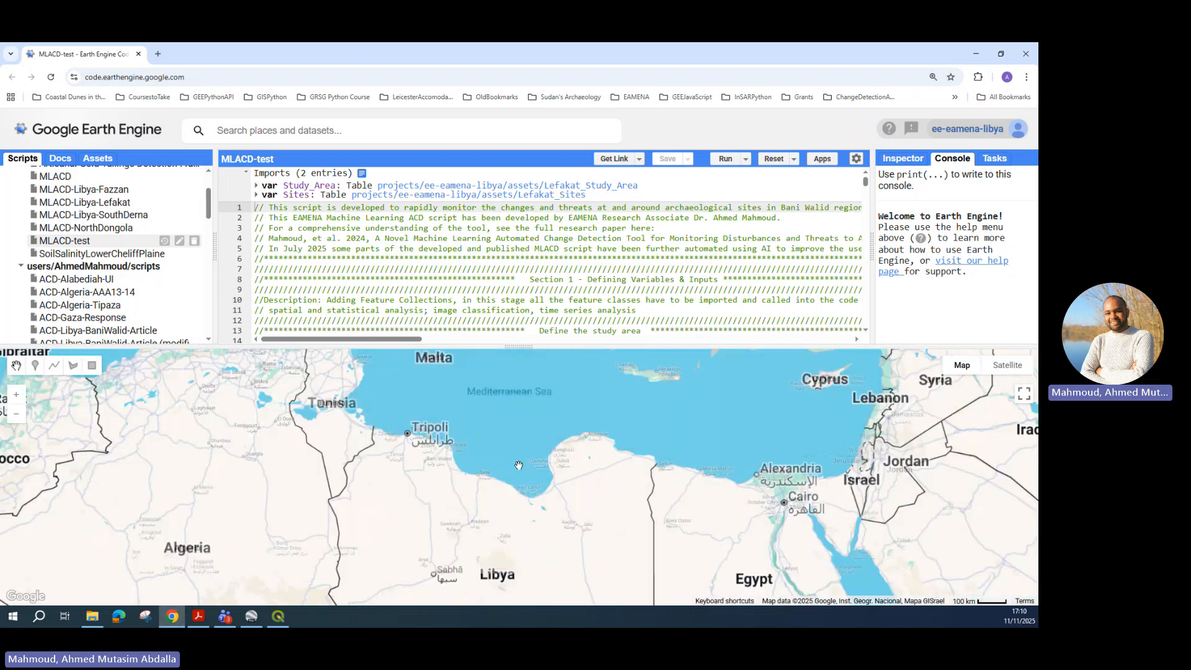
pyautogui.moveTo(577, 478); pyautogui.dragTo(611, 478)
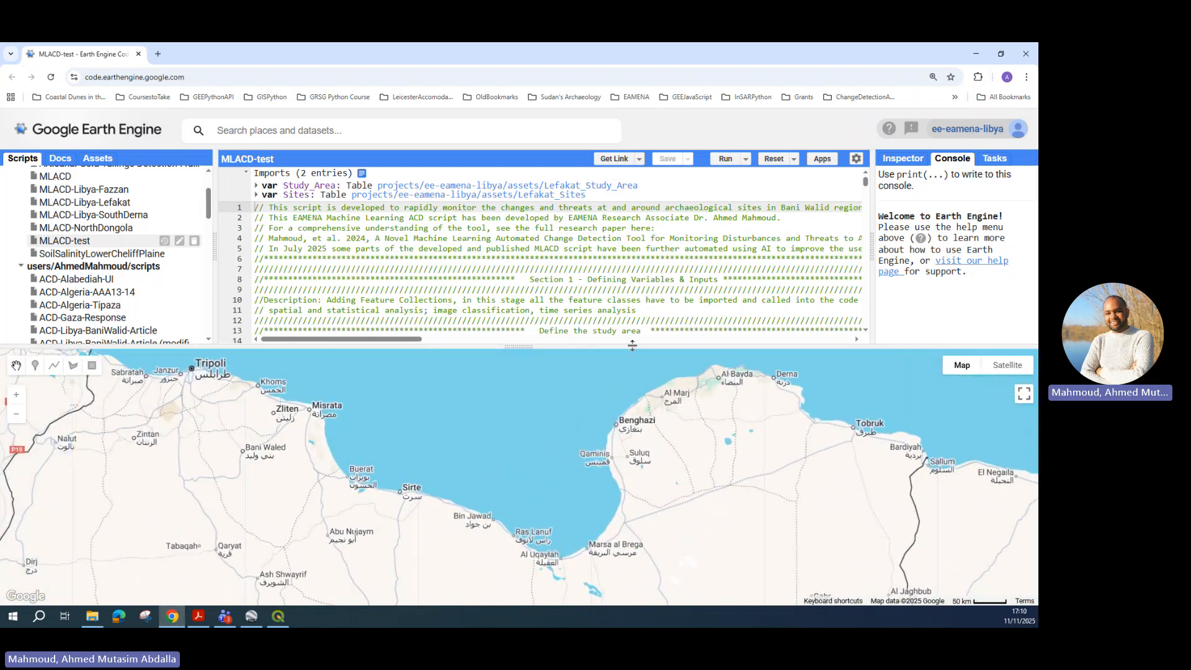
pyautogui.moveTo(633, 346); pyautogui.dragTo(642, 282)
pyautogui.moveTo(683, 393); pyautogui.dragTo(588, 420)
pyautogui.scroll(3, 540, 381)
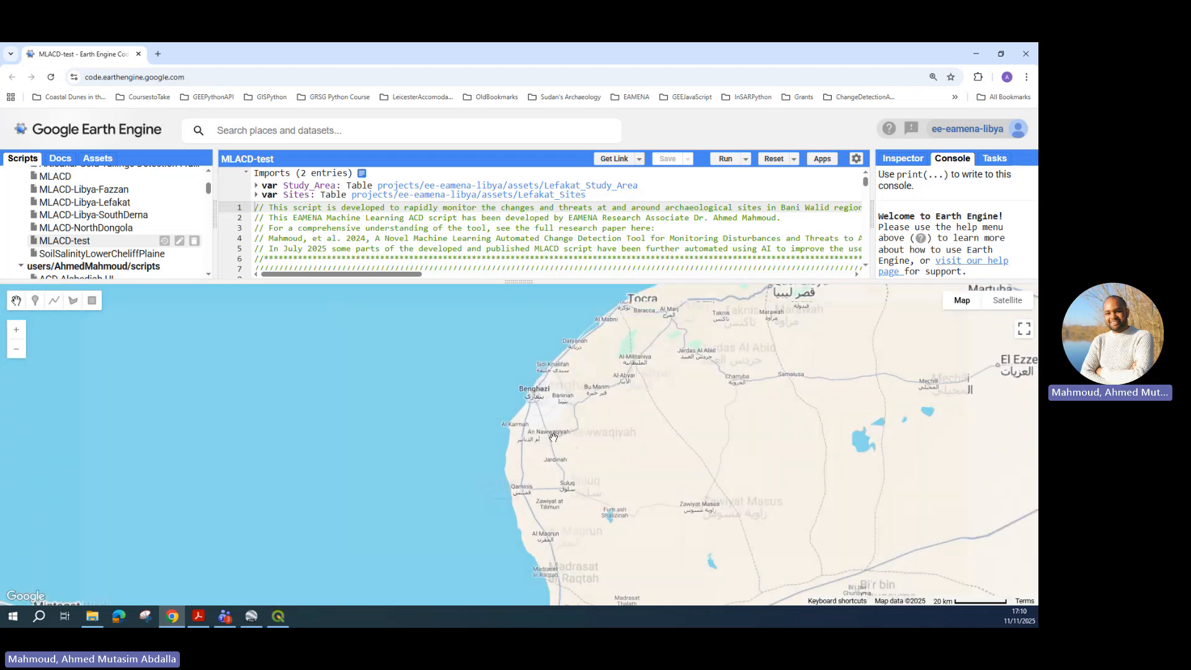
pyautogui.moveTo(540, 380); pyautogui.dragTo(563, 361)
pyautogui.scroll(1, 551, 413)
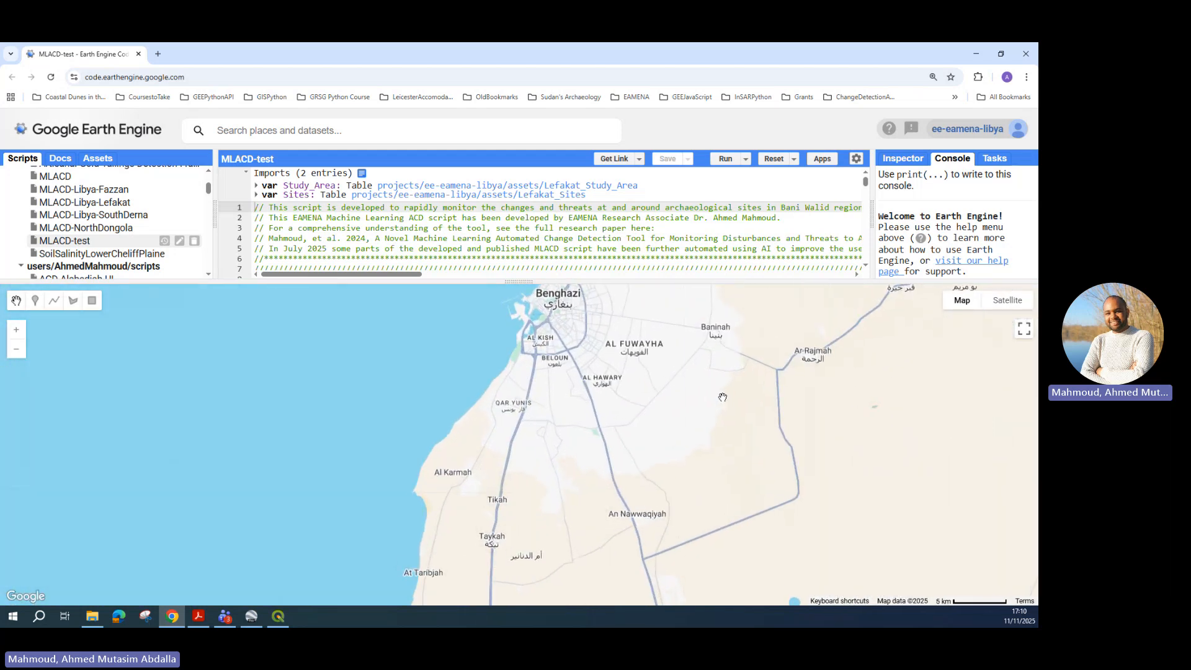
pyautogui.moveTo(538, 413); pyautogui.dragTo(561, 432)
pyautogui.scroll(2, 566, 385)
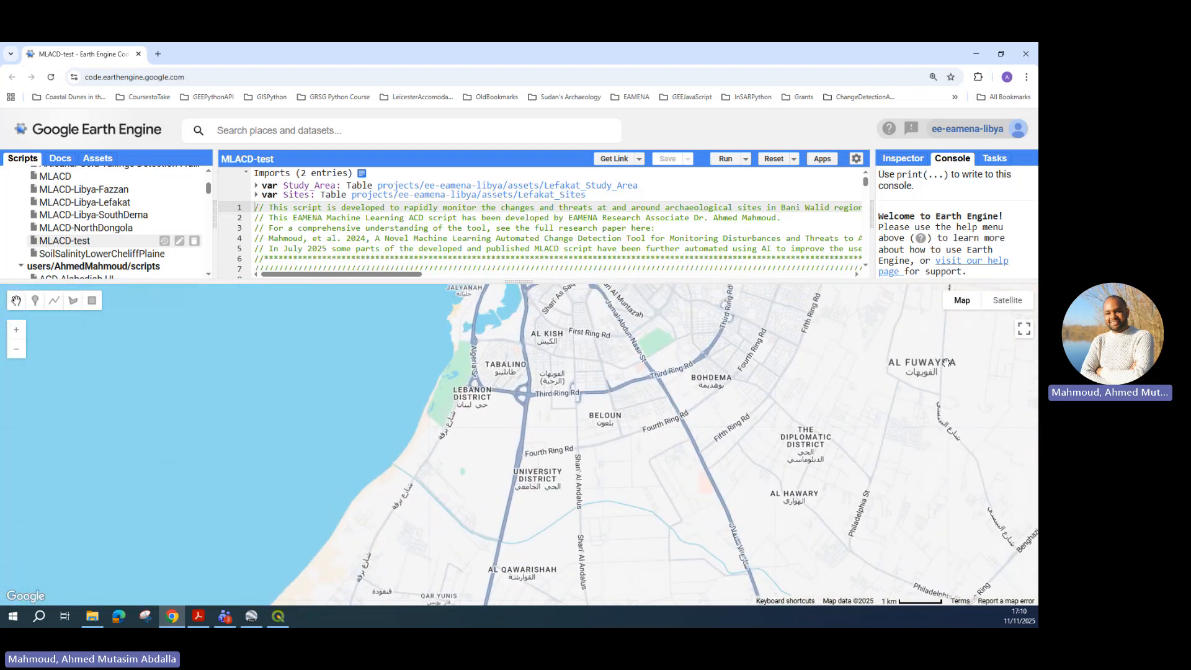
# Display the map as satellite imagery without labels and frame the coastal area south-west of Benghazi.
pyautogui.click(1008, 301)
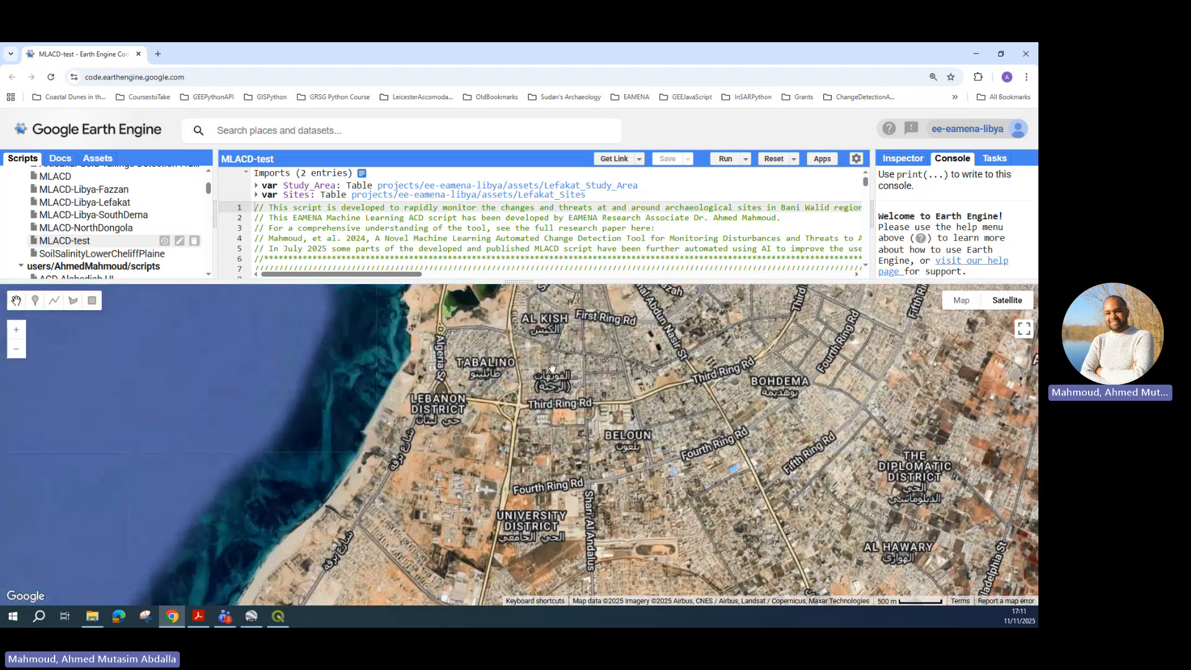
pyautogui.scroll(1, 550, 364)
pyautogui.click(997, 321)
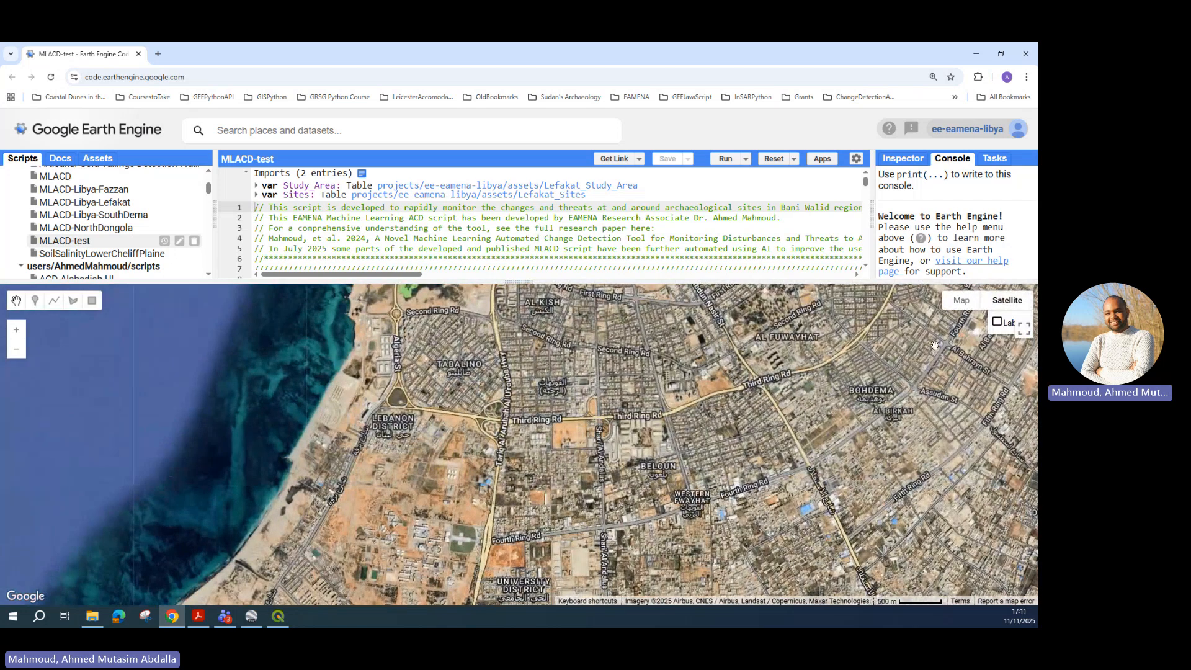
pyautogui.scroll(-1, 672, 340)
pyautogui.scroll(-1, 671, 340)
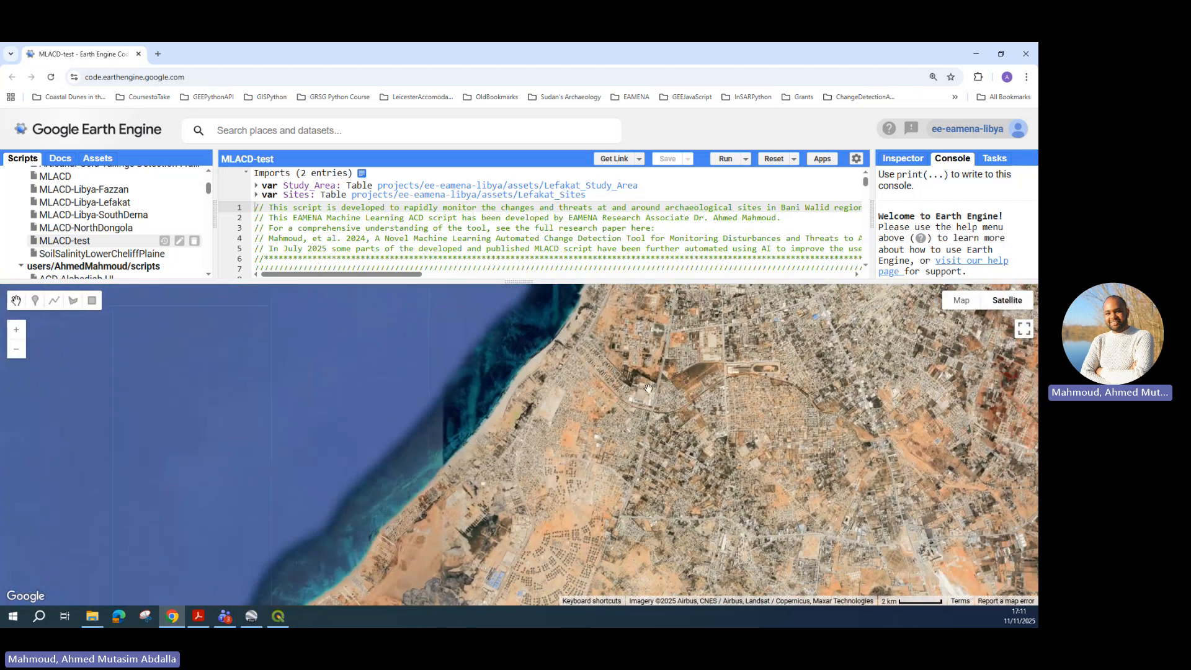
pyautogui.scroll(1, 613, 512)
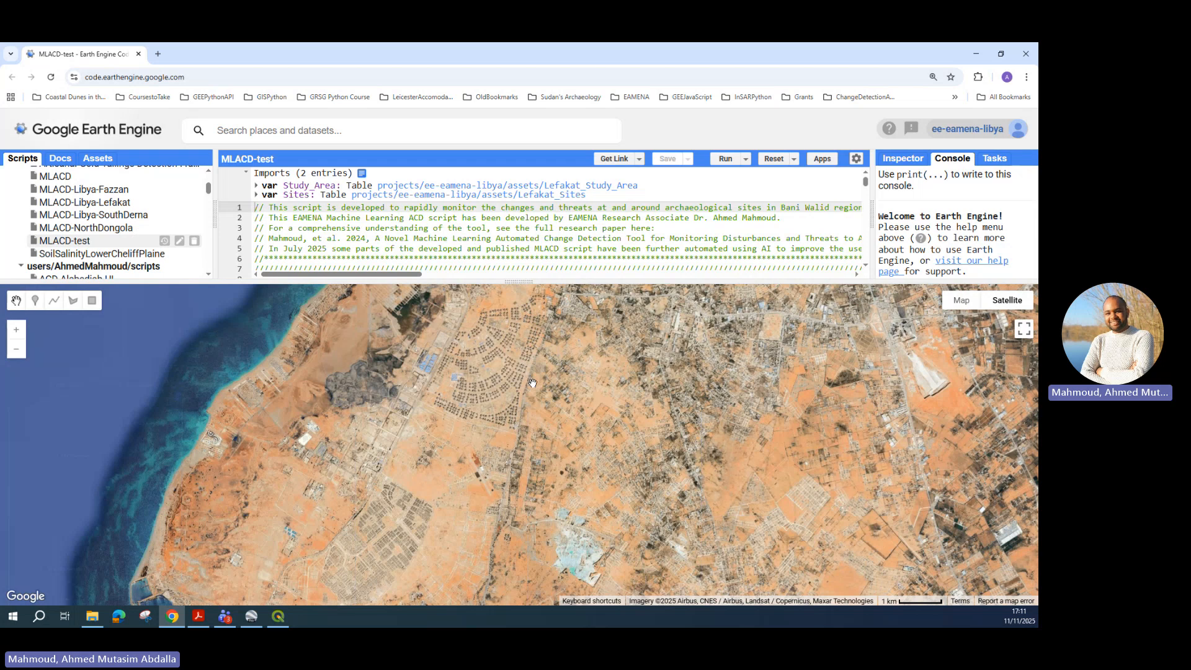
# Check the manual's section 4.3.2.1 instructions for creating a training sample layer, and return to Earth Engine in Chrome.
pyautogui.click(200, 619)
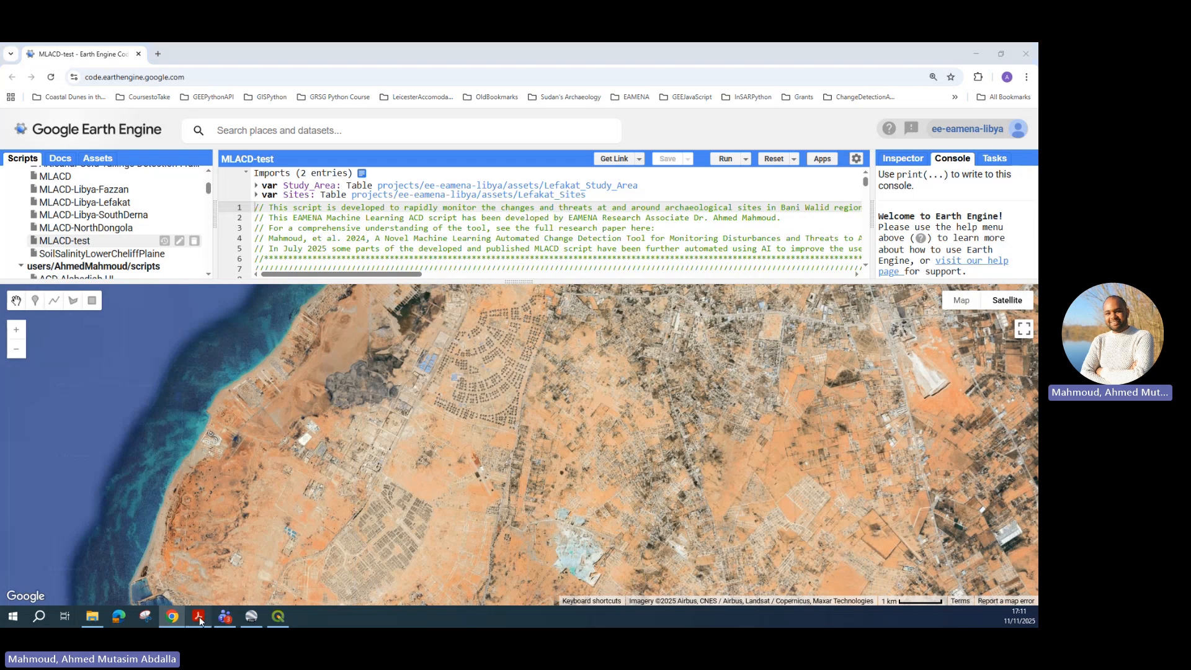
pyautogui.scroll(-2, 493, 329)
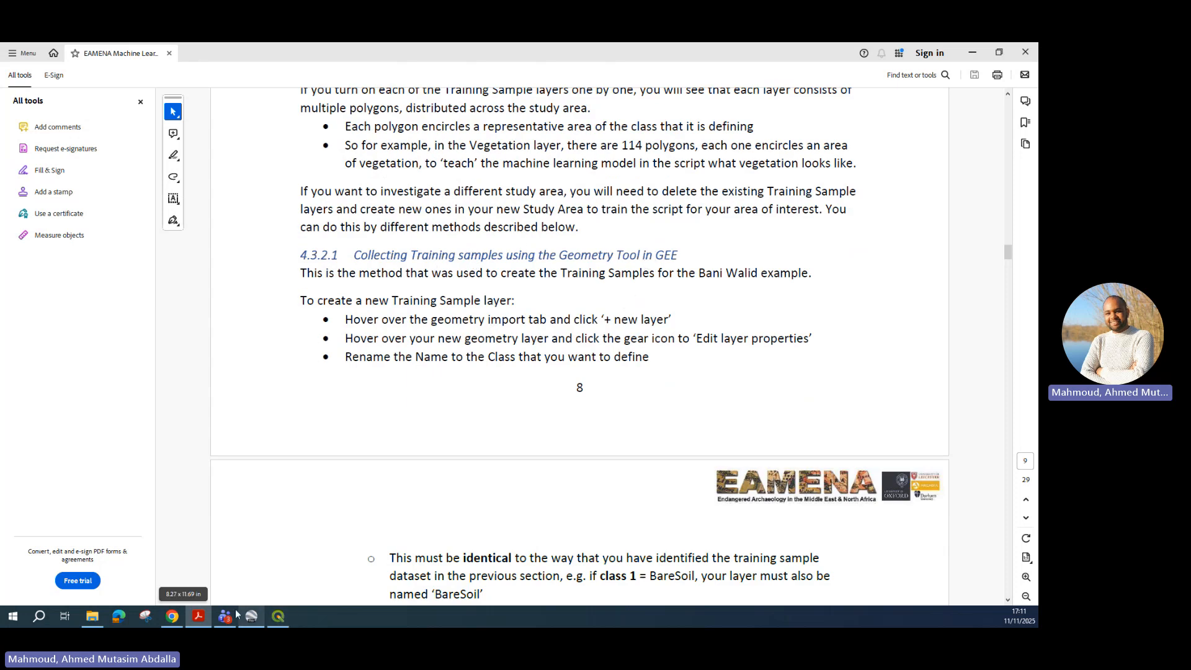
pyautogui.click(172, 616)
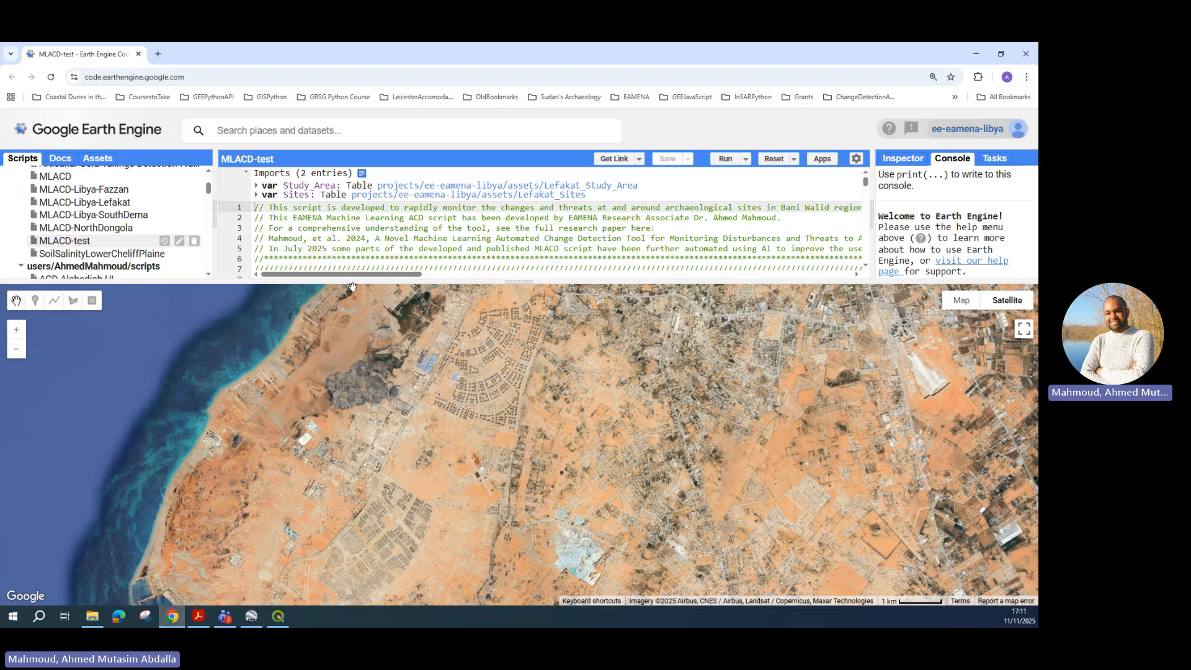
# Create a new polygon geometry layer for training samples and name it Bare.
pyautogui.click(73, 304)
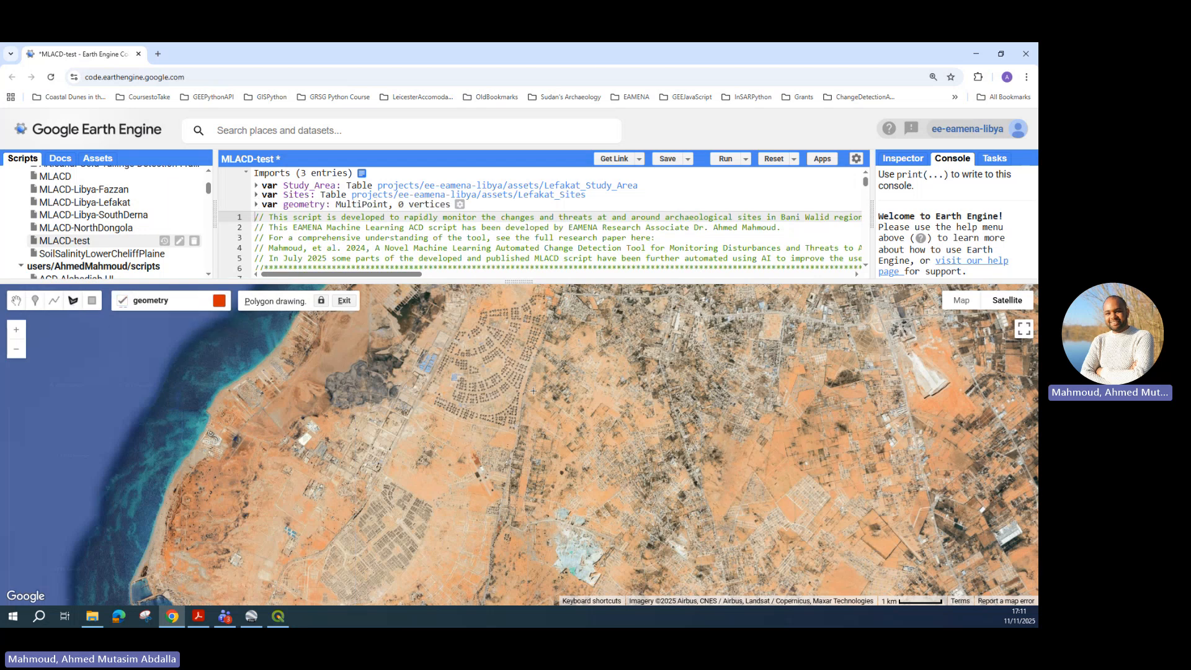
pyautogui.moveTo(186, 317)
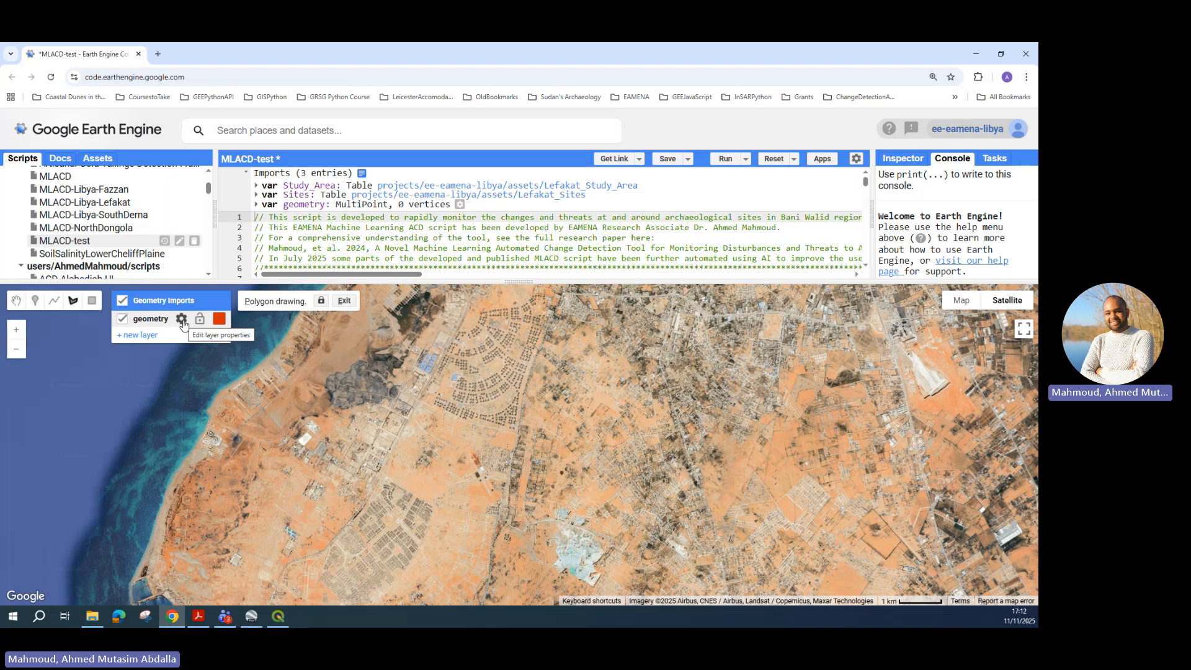
pyautogui.click(183, 322)
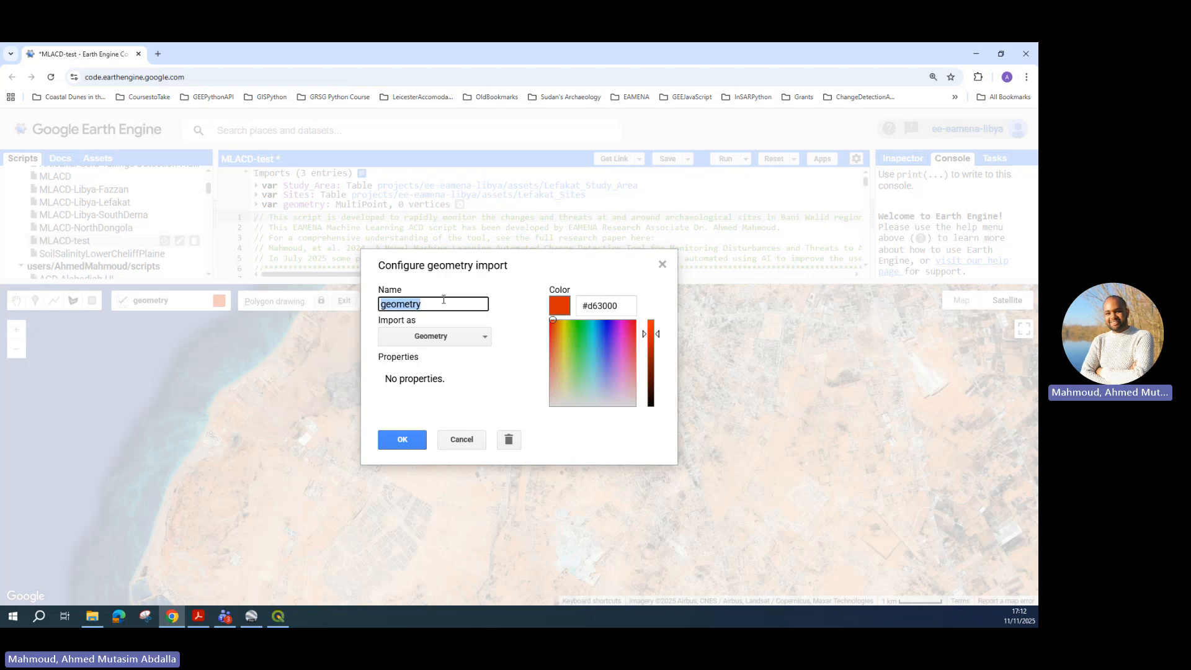
pyautogui.write('Bare')
pyautogui.click(411, 442)
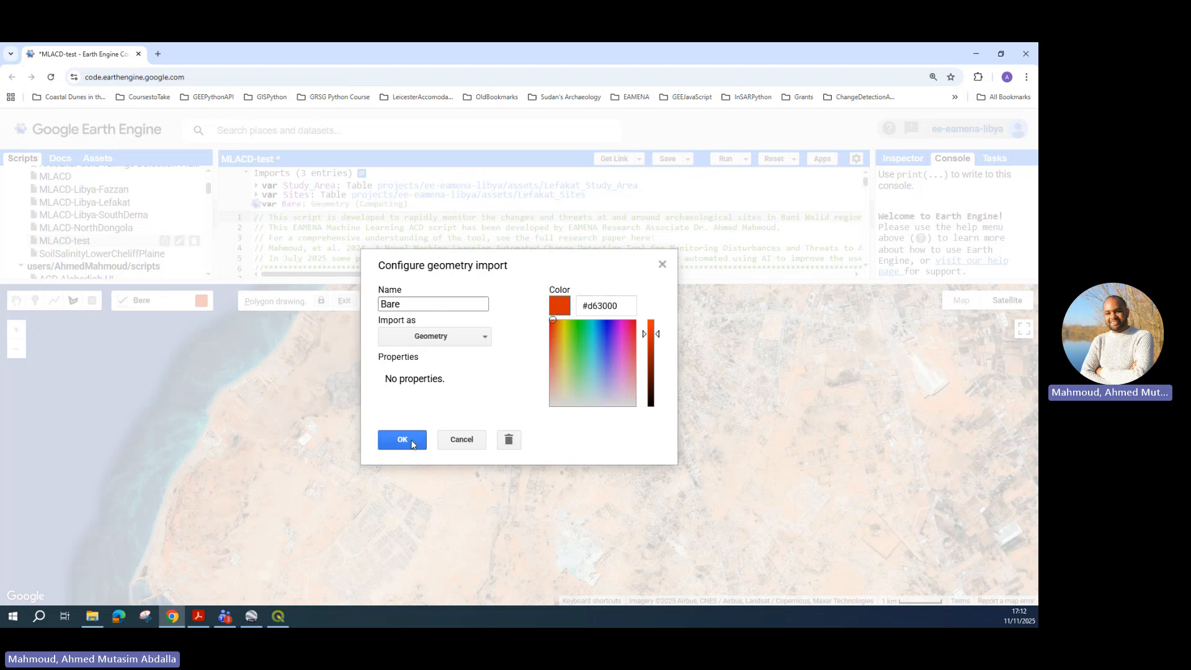
# Examine the trainingClasses list in the script to compare the Bare, Urban and Vegetation class names with the layer's name.
pyautogui.scroll(-5, 373, 331)
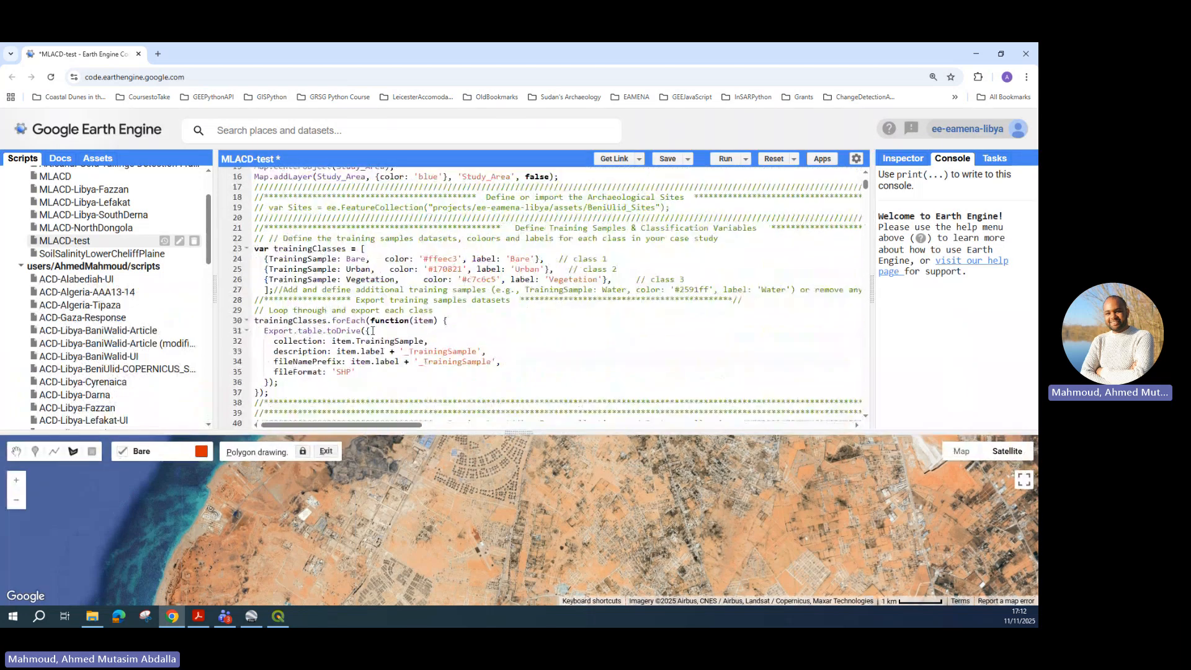
pyautogui.click(358, 259)
pyautogui.click(361, 268)
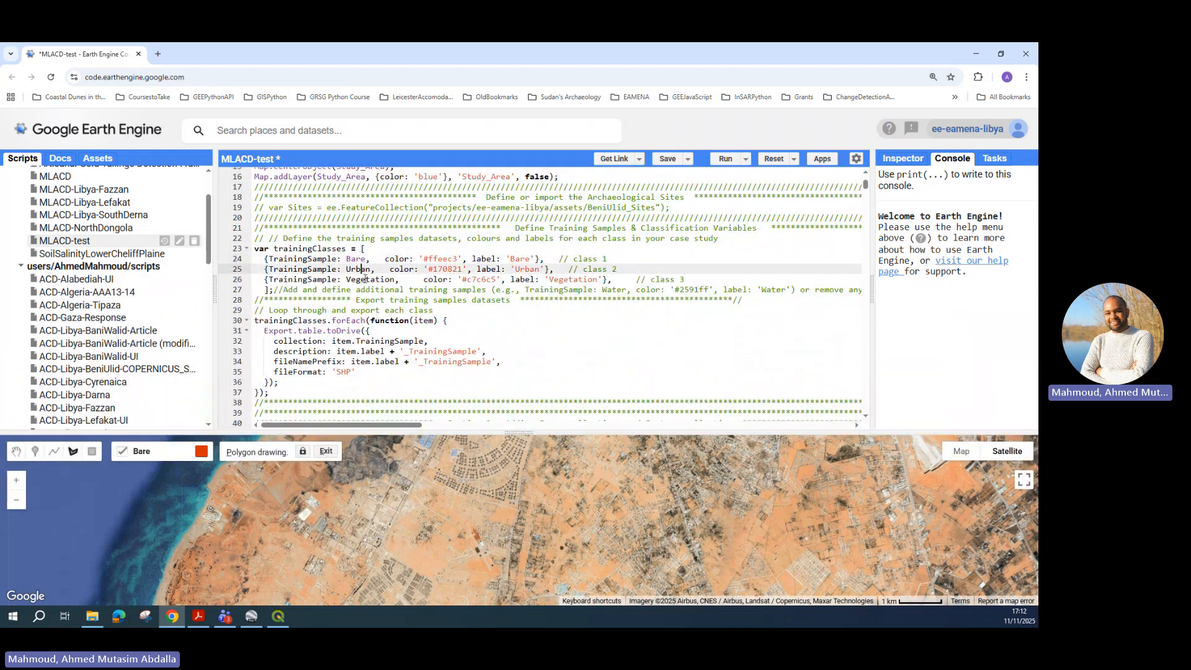
pyautogui.click(365, 279)
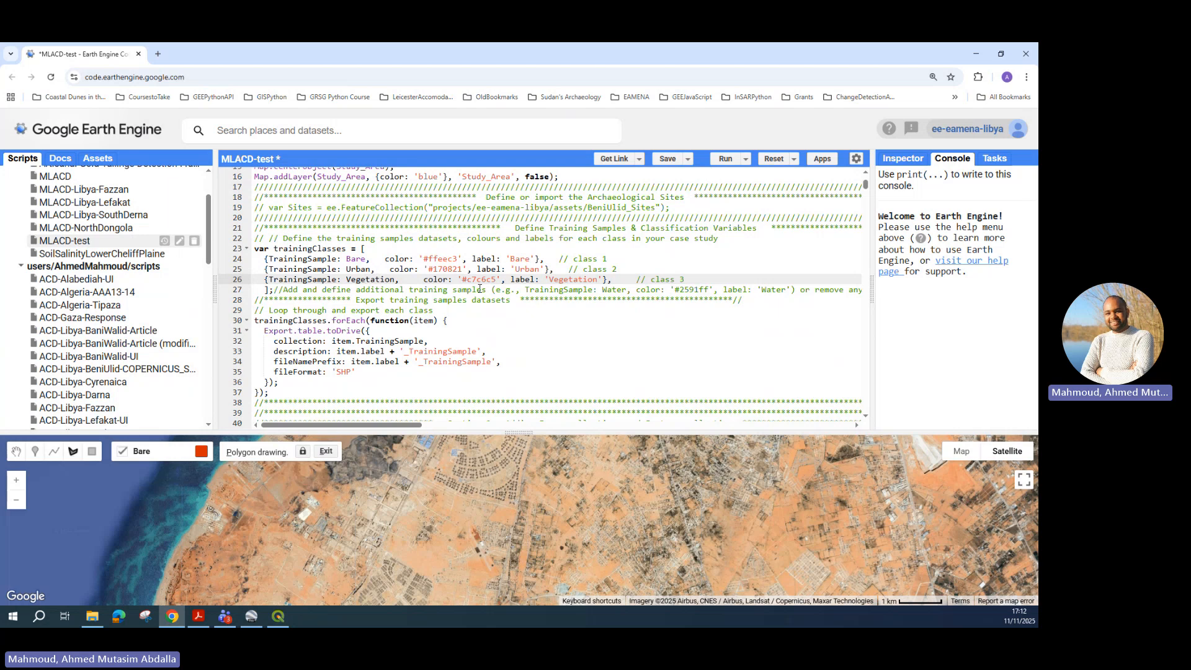
pyautogui.moveTo(525, 431); pyautogui.dragTo(525, 383)
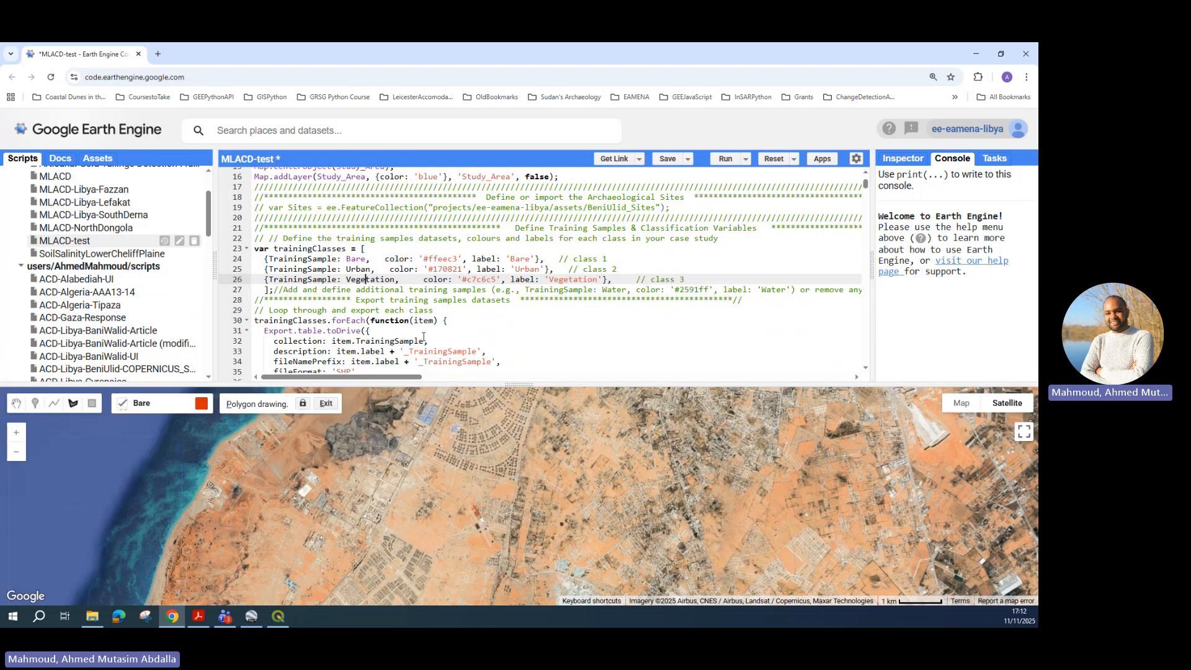
pyautogui.click(352, 259)
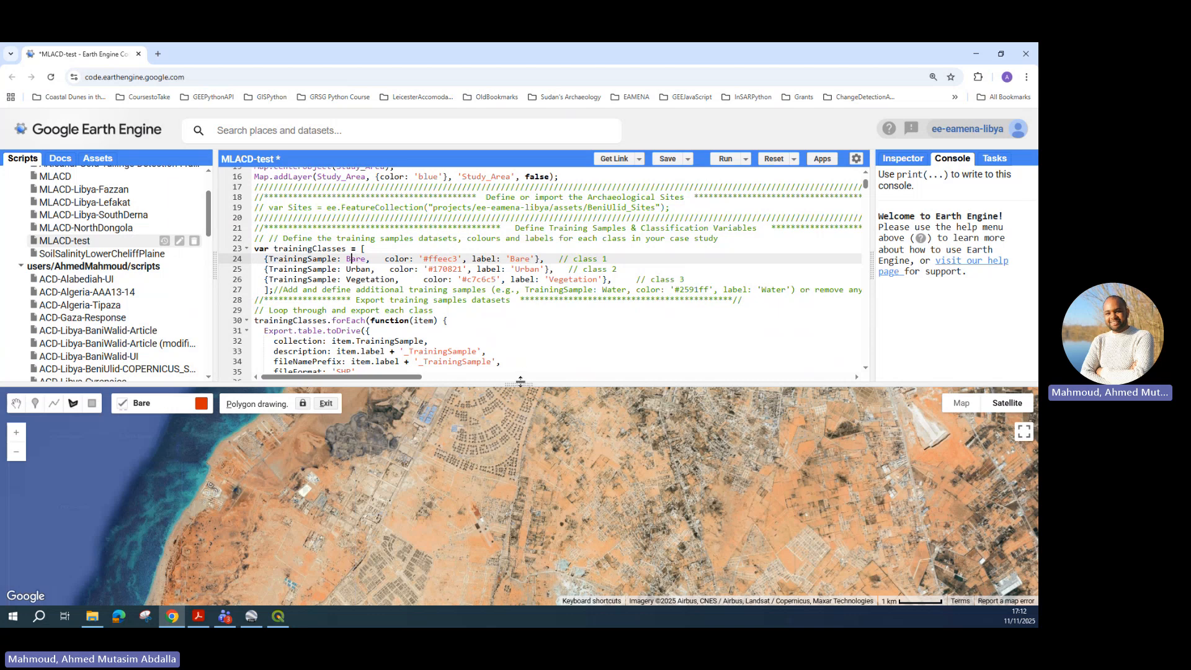
# Enlarge the map area and set the Bare geometry layer to import as a FeatureCollection in its layer properties.
pyautogui.moveTo(525, 383); pyautogui.dragTo(553, 304)
pyautogui.moveTo(163, 346)
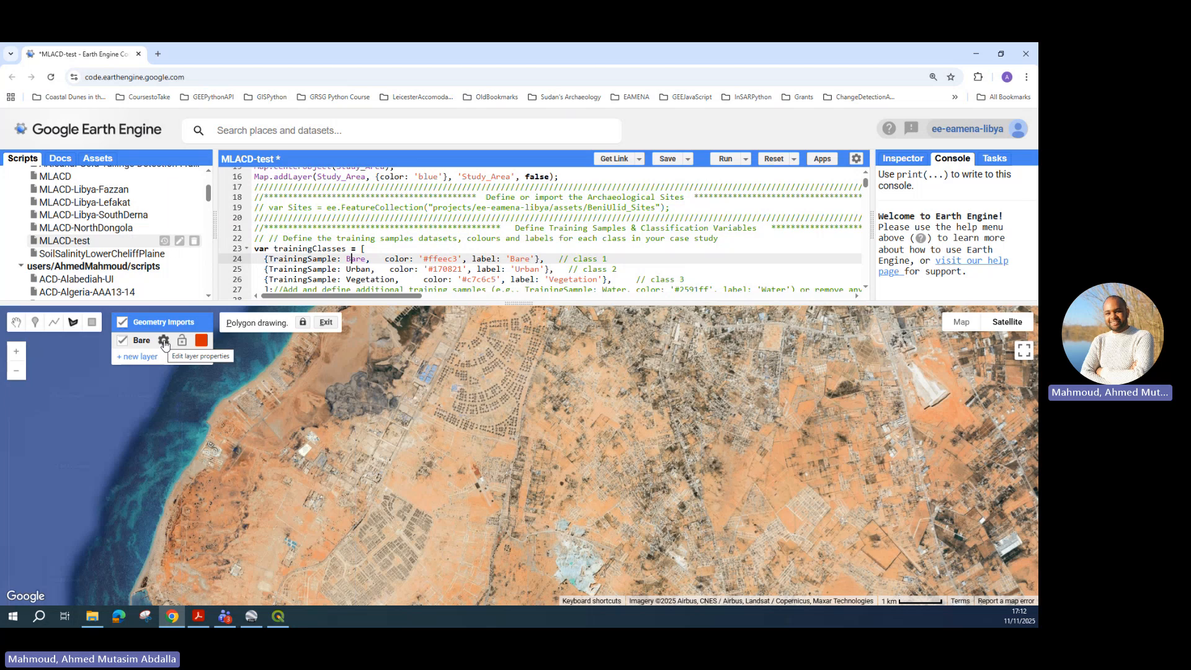
pyautogui.click(164, 341)
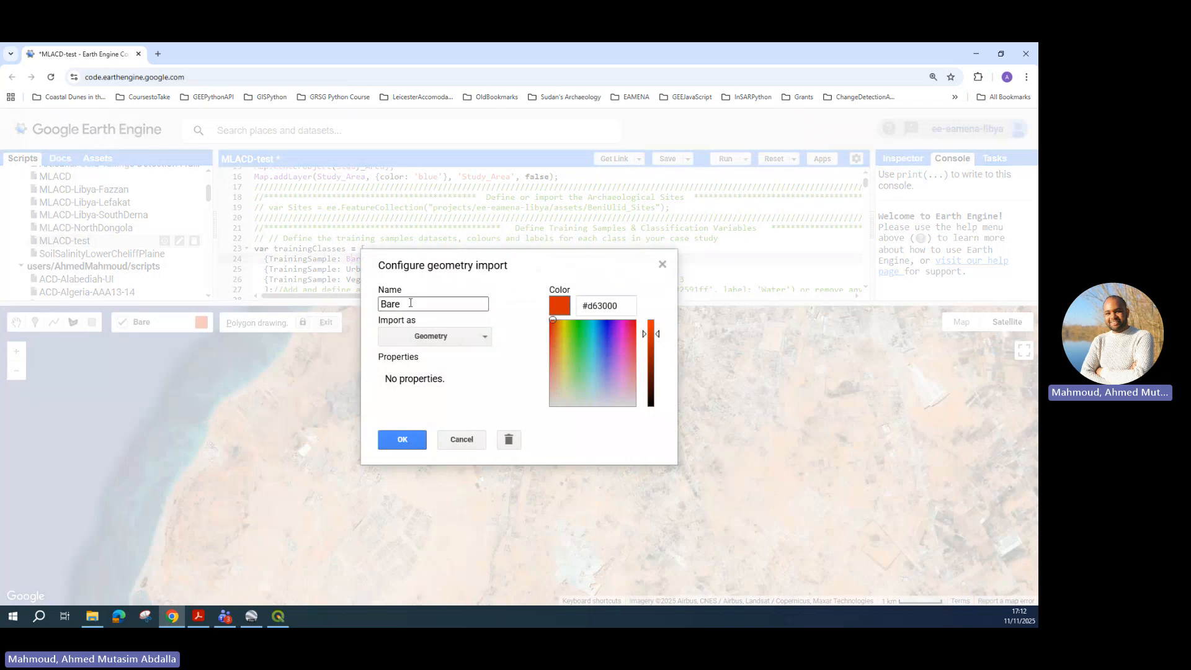
pyautogui.moveTo(410, 302); pyautogui.dragTo(382, 305)
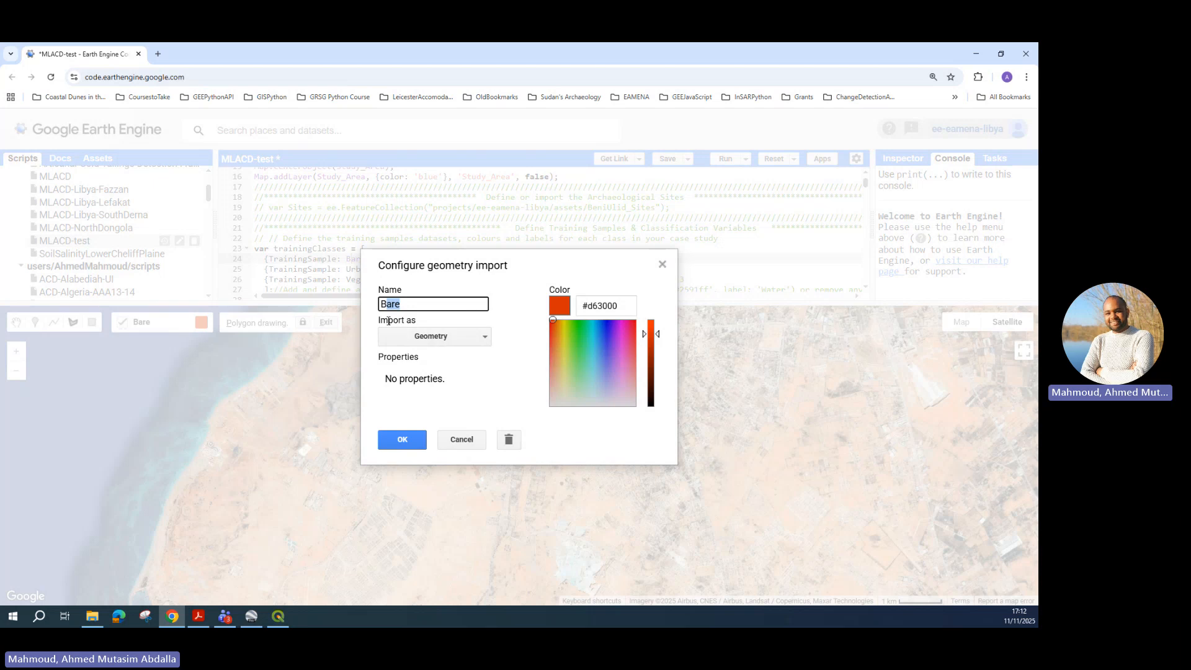
pyautogui.click(444, 340)
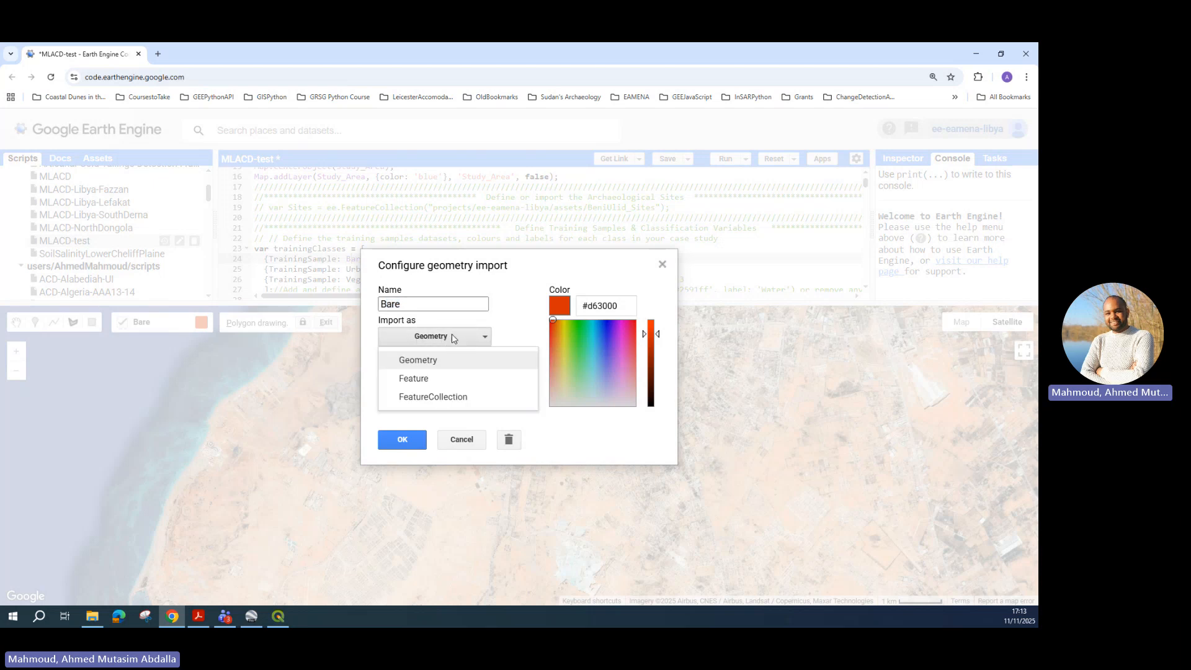
pyautogui.click(469, 402)
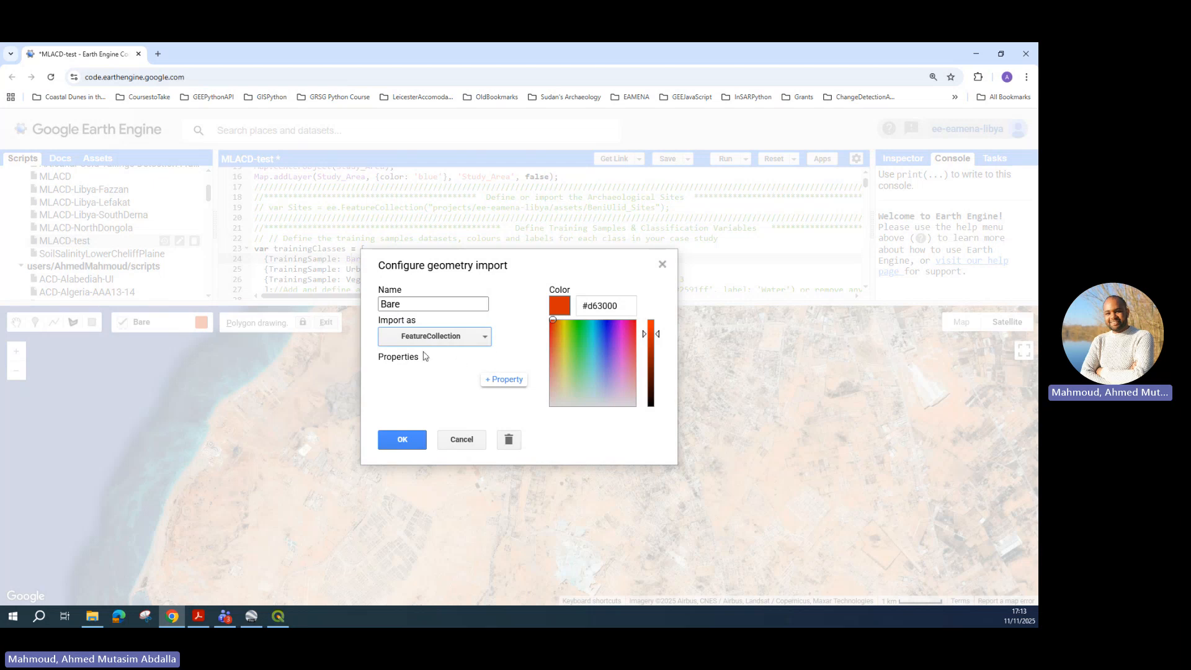
# Add a property named landcover with the value 0 to the Bare layer.
pyautogui.click(505, 381)
pyautogui.click(414, 390)
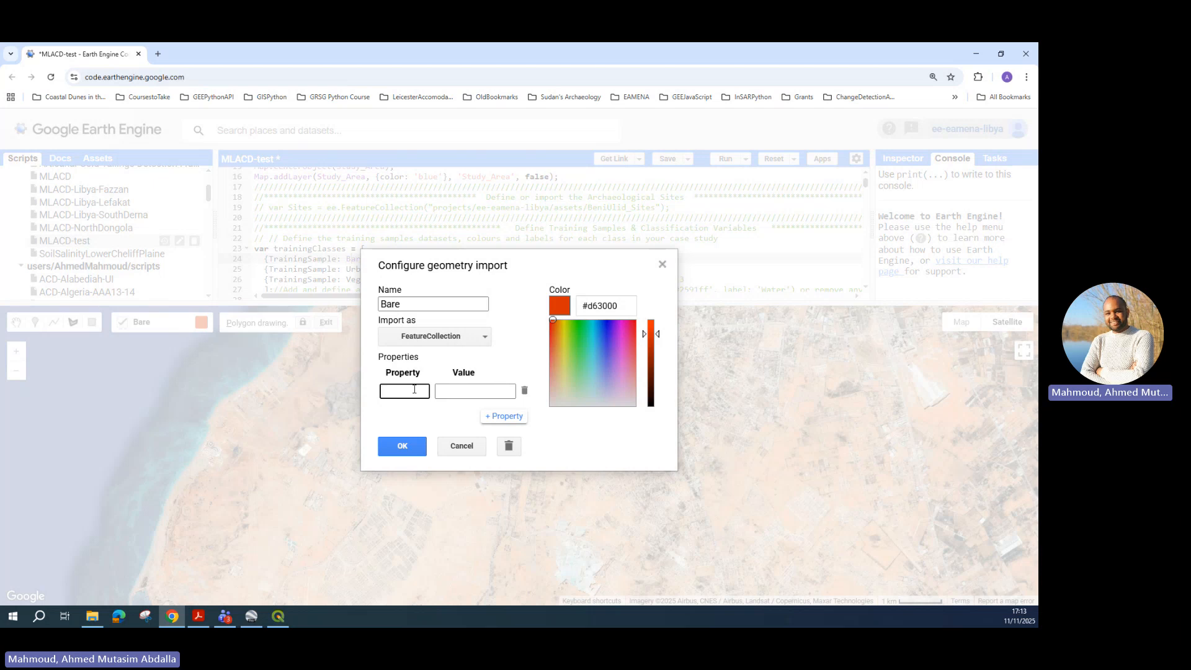
pyautogui.write('landcover')
pyautogui.moveTo(389, 392); pyautogui.dragTo(430, 390)
pyautogui.click(414, 393)
pyautogui.doubleClick(409, 394)
pyautogui.click(452, 389)
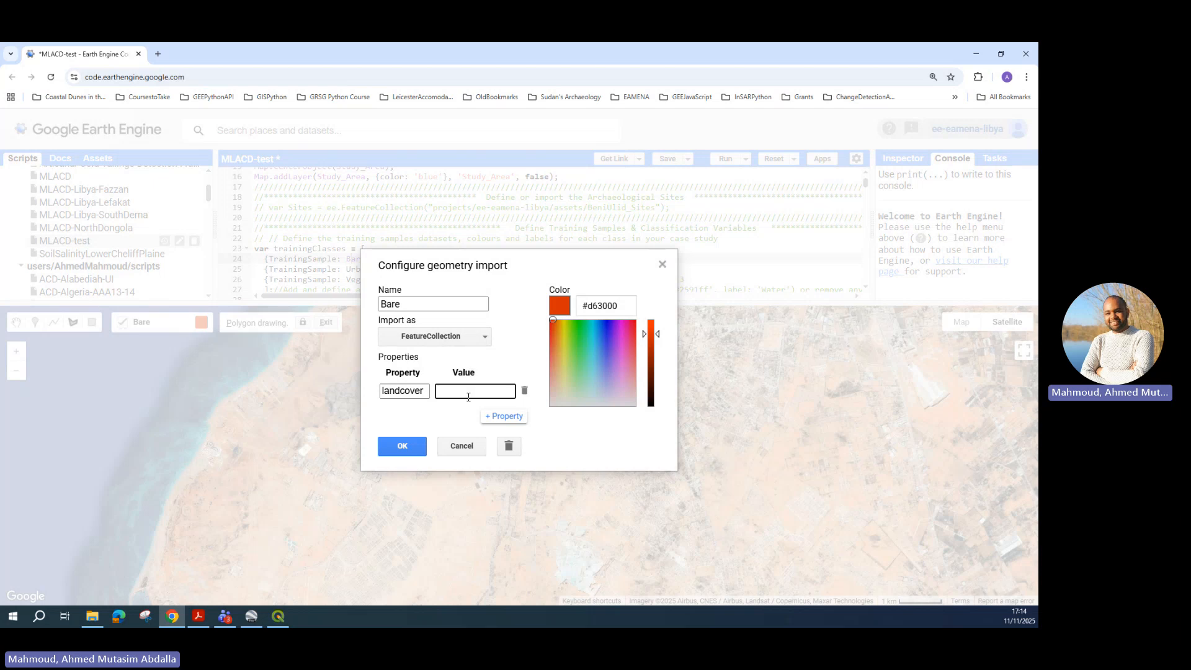
pyautogui.write('0')
# Change the Bare layer's color to orange #d67424 and apply the layer configuration.
pyautogui.moveTo(553, 322)
pyautogui.mouseDown()
pyautogui.moveTo(568, 361)
pyautogui.moveTo(567, 345)
pyautogui.moveTo(554, 330)
pyautogui.moveTo(560, 381)
pyautogui.moveTo(557, 334)
pyautogui.mouseUp()
pyautogui.click(626, 308)
pyautogui.click(575, 308)
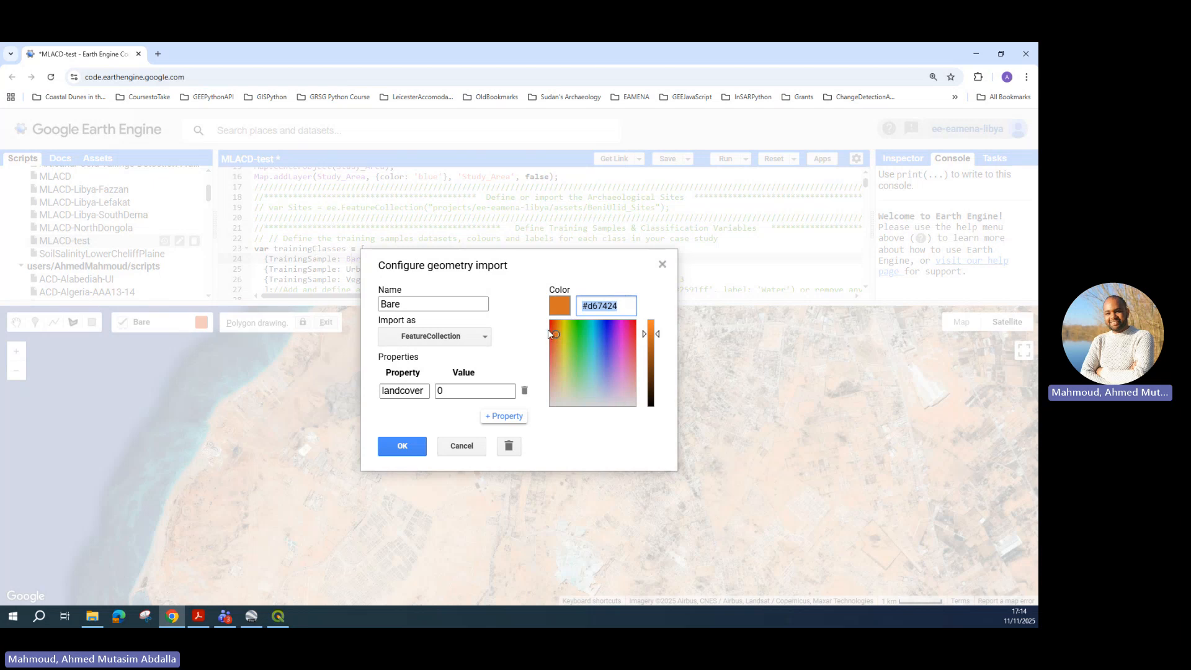
pyautogui.click(401, 451)
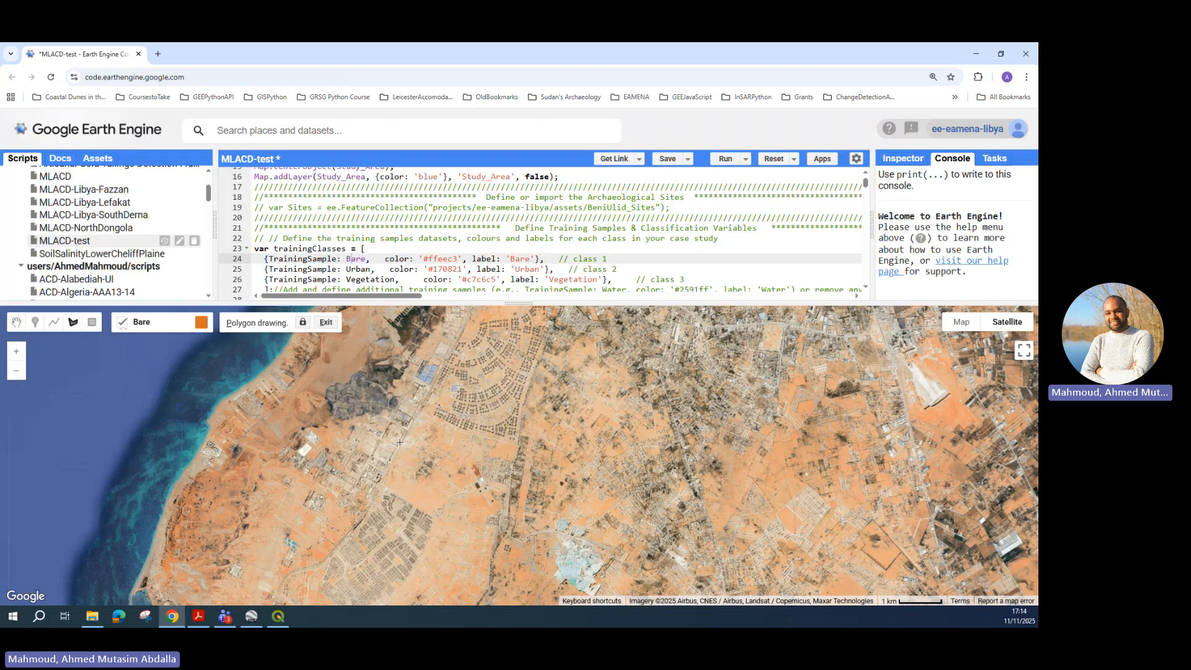
# Make the Bare layer active for editing with polygon drawing as the shape mode.
pyautogui.moveTo(163, 347)
pyautogui.moveTo(59, 325)
pyautogui.click(143, 346)
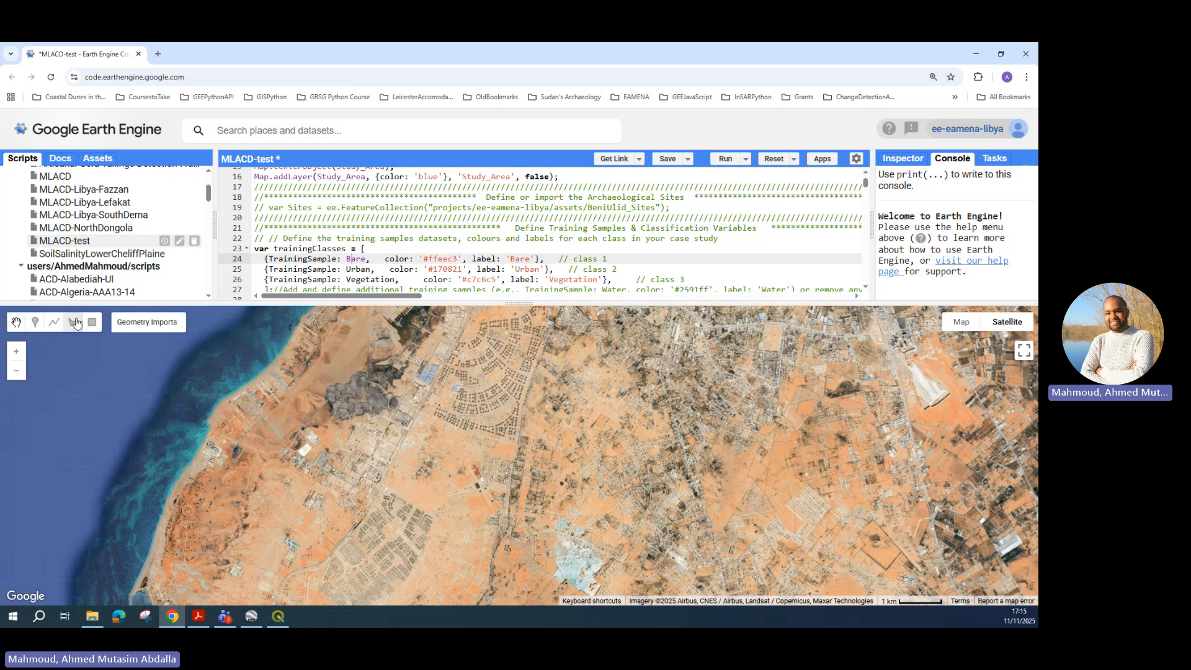
pyautogui.moveTo(133, 338)
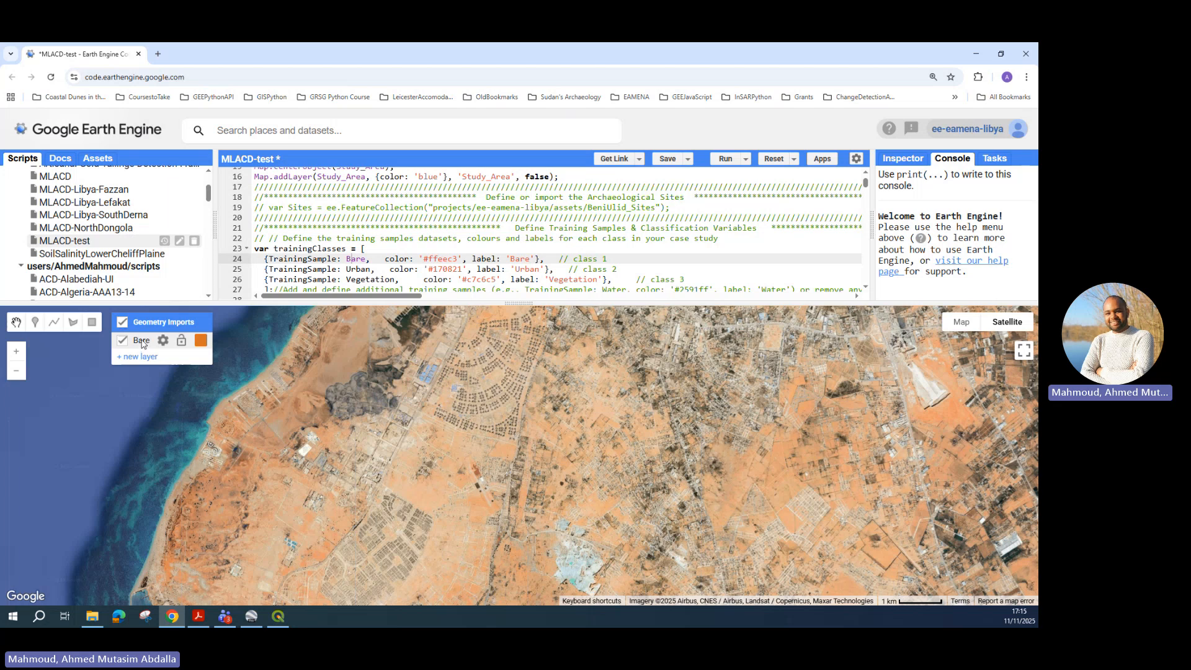
pyautogui.click(142, 342)
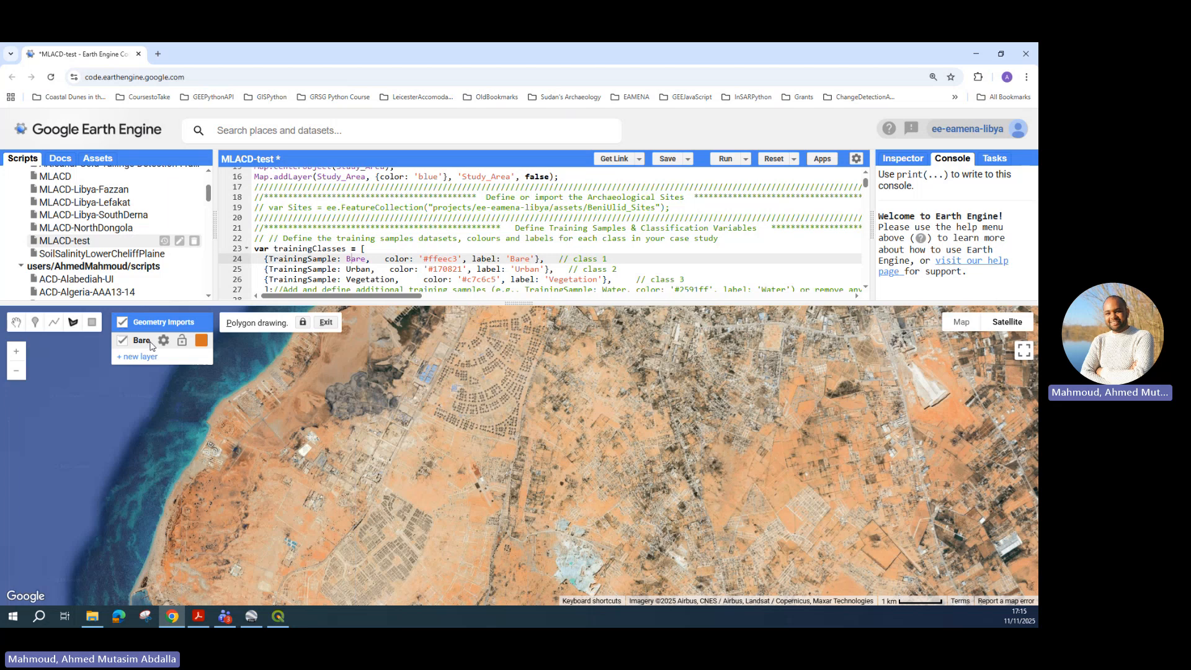
pyautogui.click(90, 323)
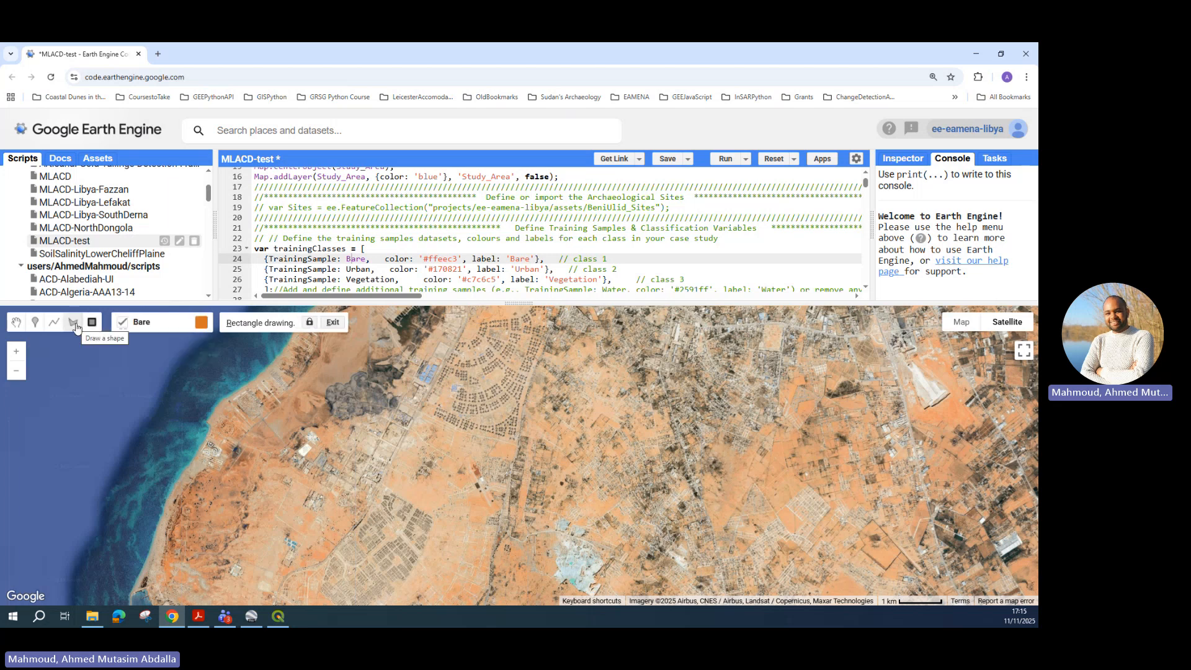
pyautogui.click(75, 324)
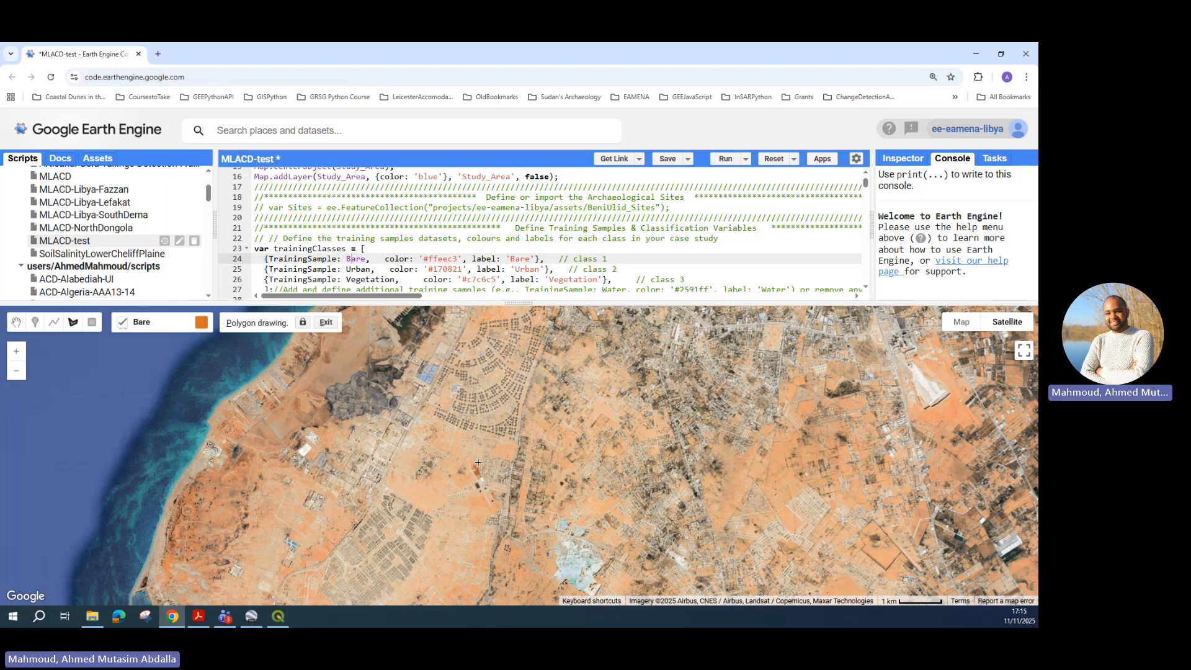
# Draw a four-sided Bare polygon on the open ground between the gridded housing blocks and the white-outlined plots.
pyautogui.scroll(1, 478, 462)
pyautogui.click(525, 303)
pyautogui.moveTo(390, 416); pyautogui.dragTo(608, 399)
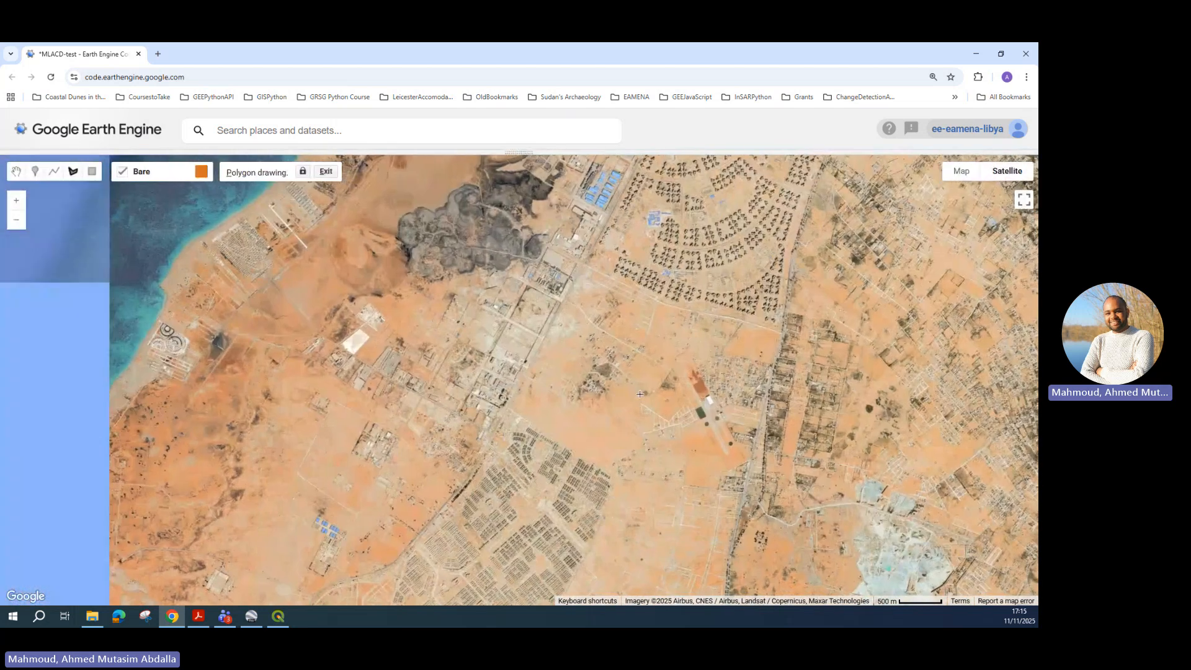
pyautogui.scroll(3, 546, 398)
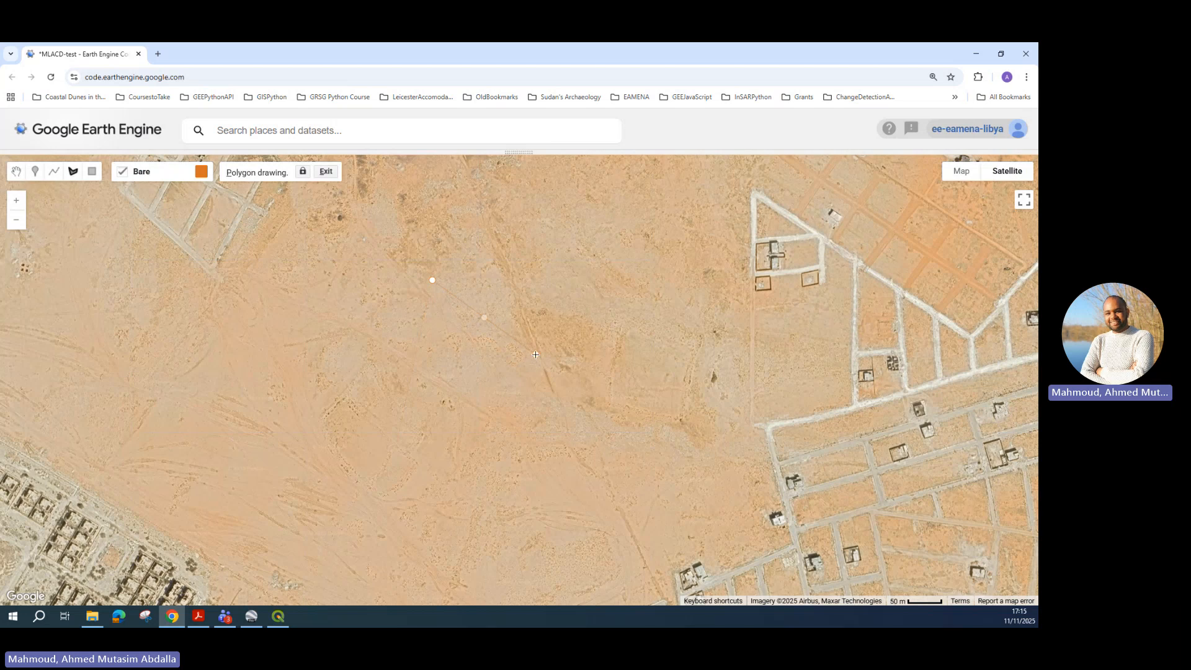
pyautogui.click(437, 439)
pyautogui.doubleClick(354, 327)
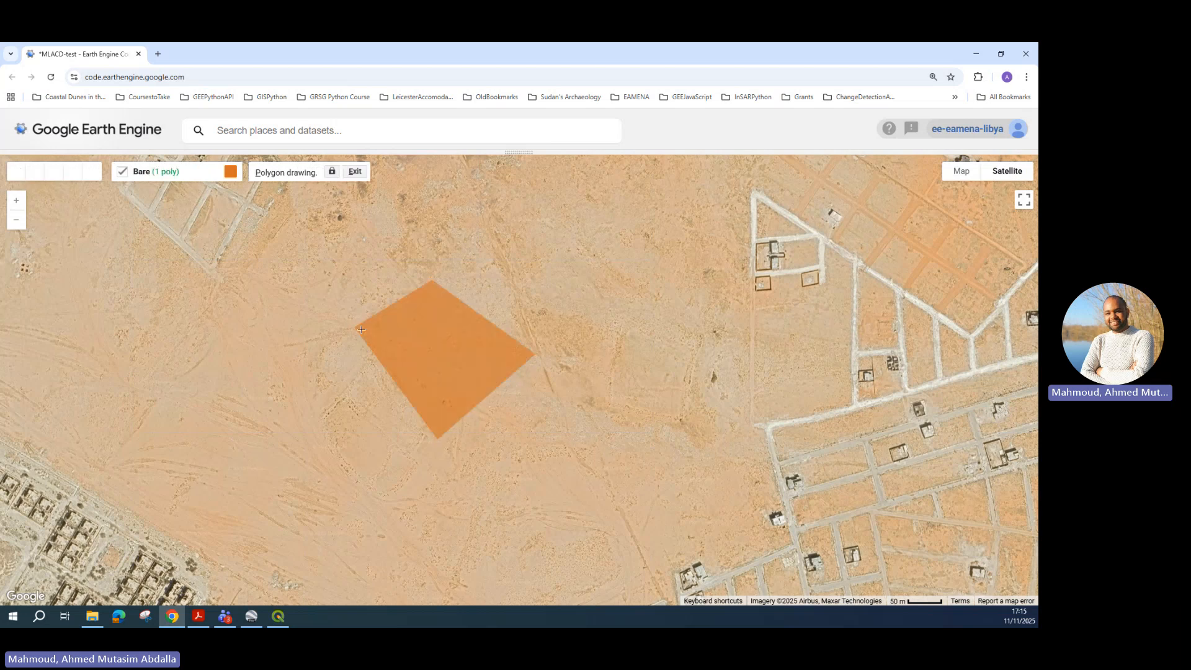
# Draw a second small Bare polygon east of the coastal housing, on open ground beside the walled vegetated plot, with the script panel partly shown.
pyautogui.scroll(-2, 622, 316)
pyautogui.moveTo(627, 305); pyautogui.dragTo(412, 366)
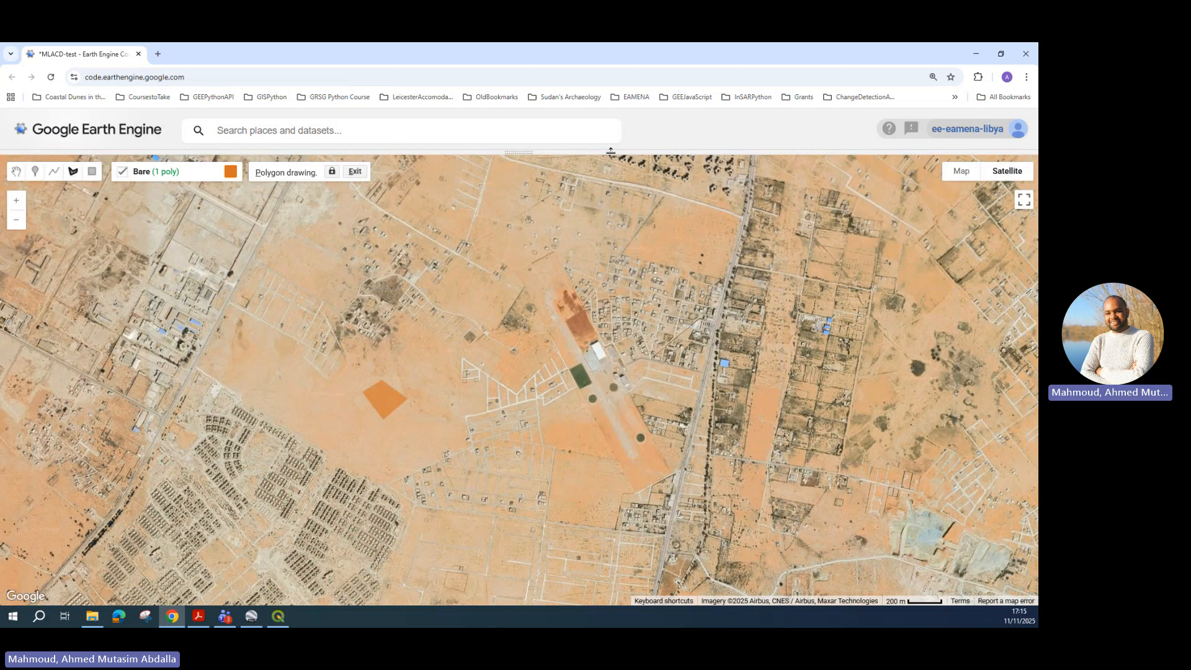
pyautogui.moveTo(611, 153); pyautogui.dragTo(569, 257)
pyautogui.scroll(-2, 603, 327)
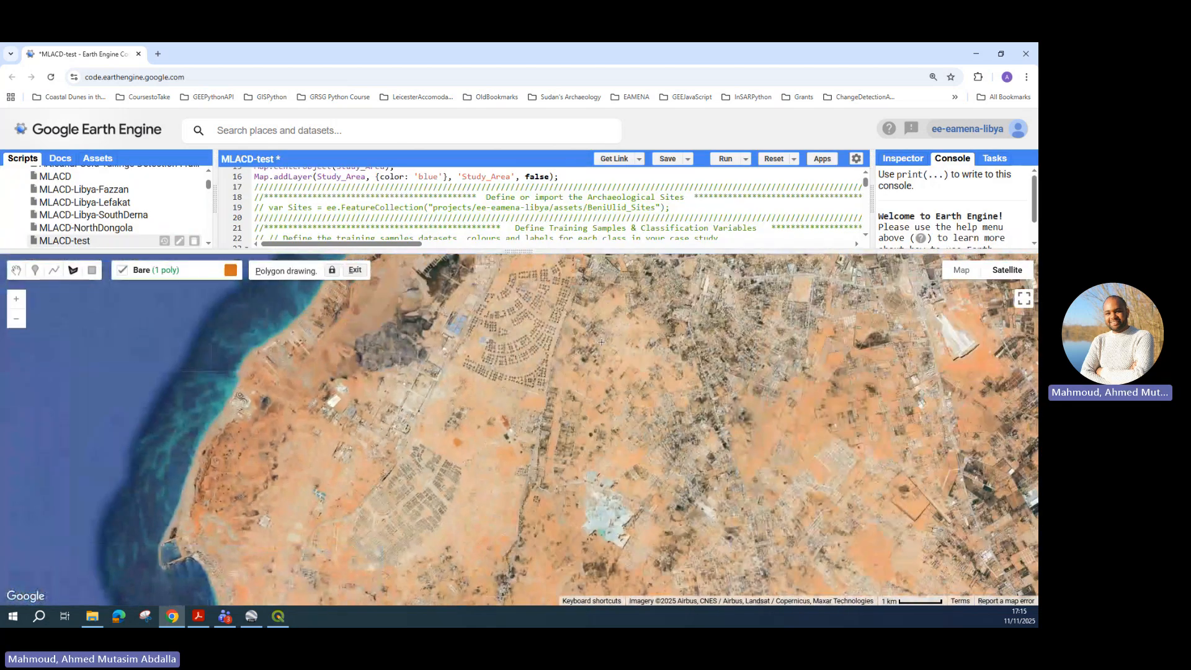
pyautogui.moveTo(559, 340); pyautogui.dragTo(472, 368)
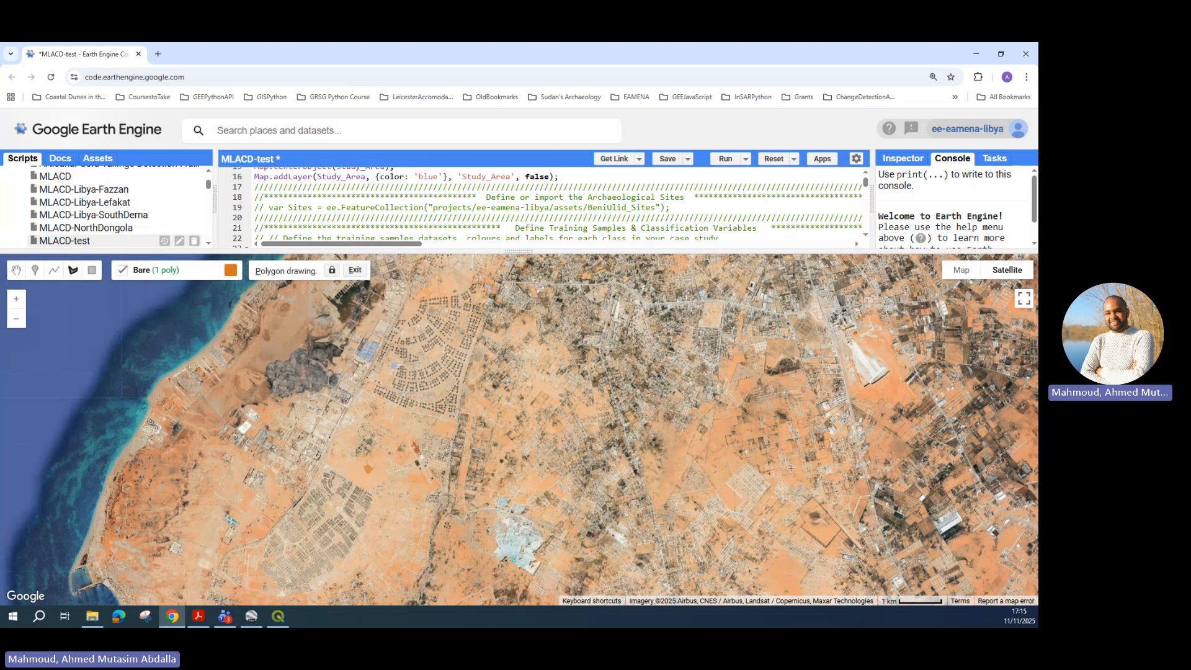
pyautogui.scroll(4, 536, 340)
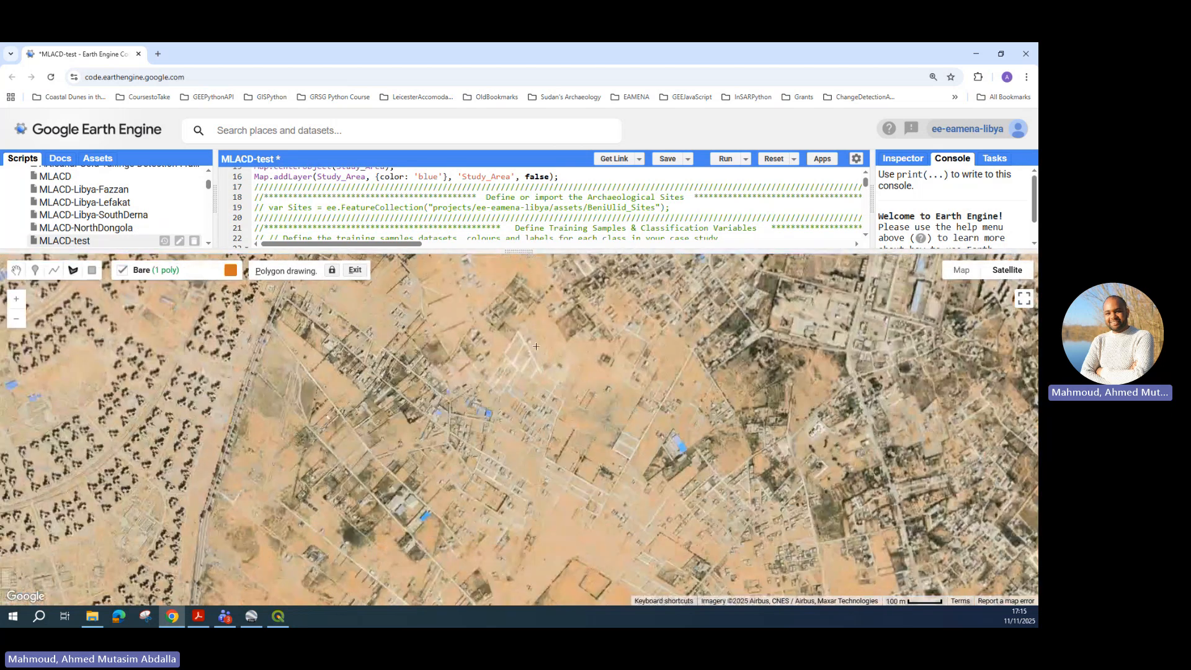
pyautogui.scroll(2, 523, 366)
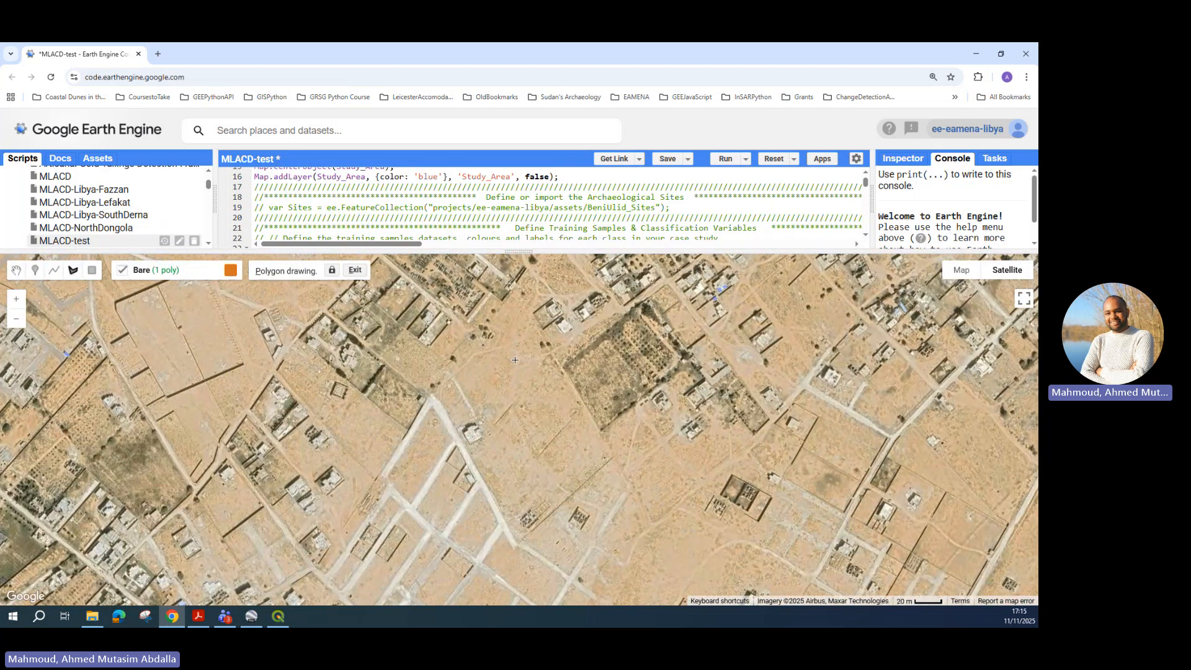
pyautogui.click(582, 400)
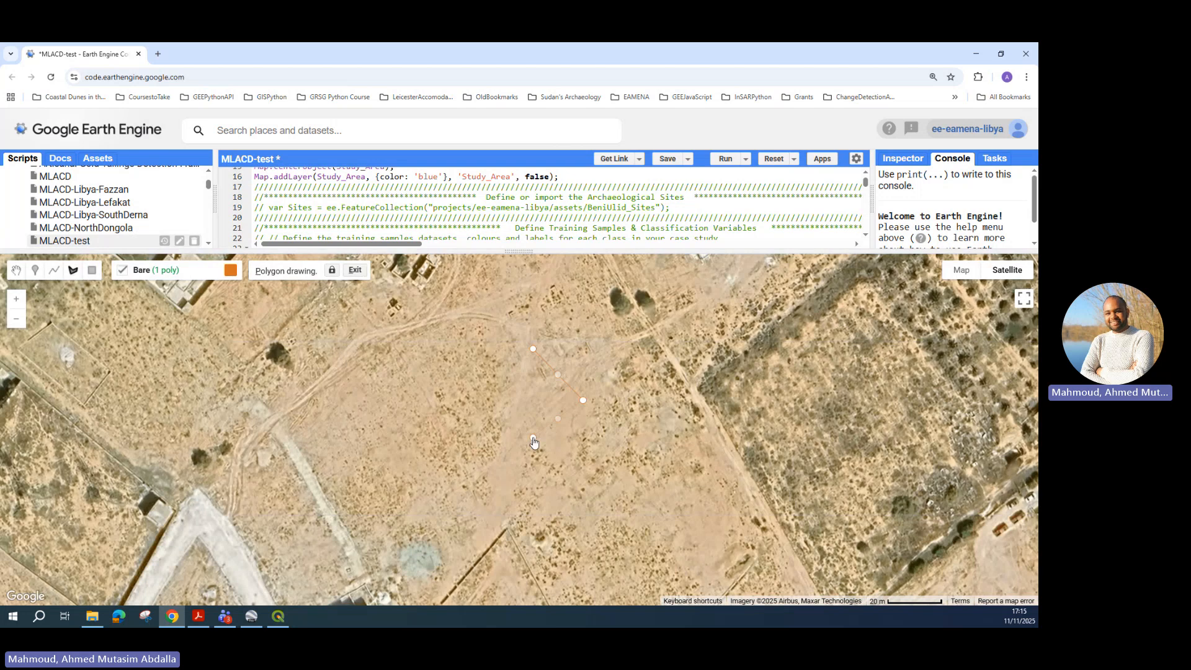
pyautogui.click(533, 436)
pyautogui.click(485, 359)
pyautogui.click(533, 348)
# Draw two more Bare polygons on open ground, one west and one north-east of the blue-roofed building.
pyautogui.moveTo(398, 375); pyautogui.dragTo(791, 423)
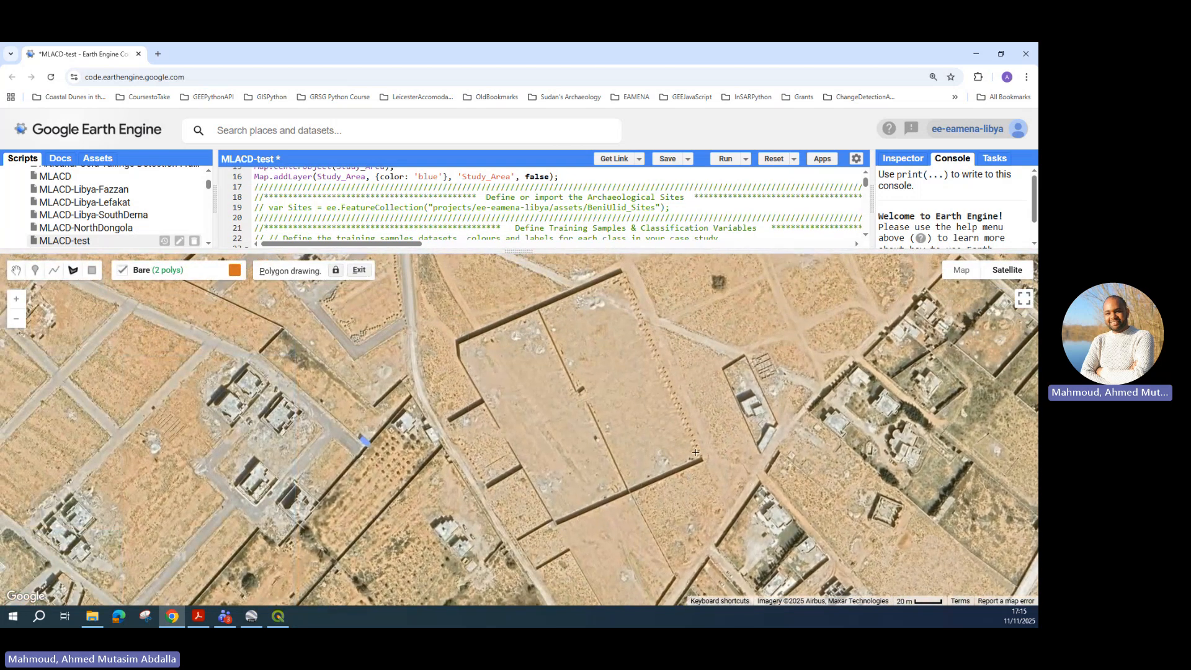
pyautogui.moveTo(710, 270); pyautogui.dragTo(689, 526)
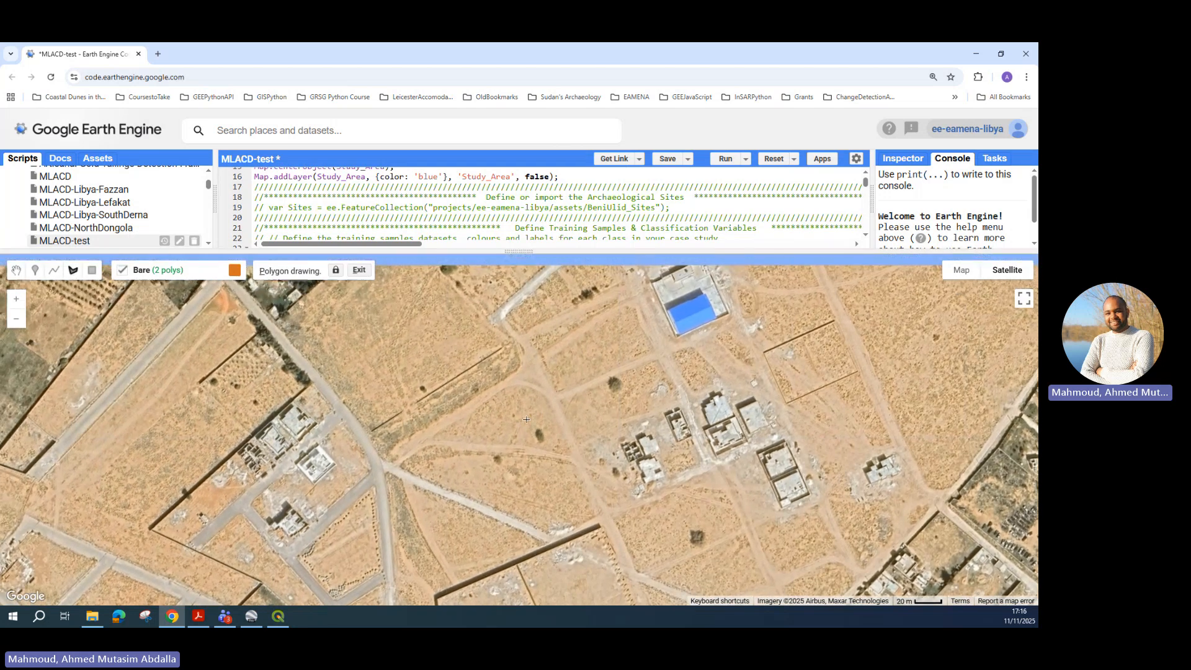
pyautogui.click(432, 364)
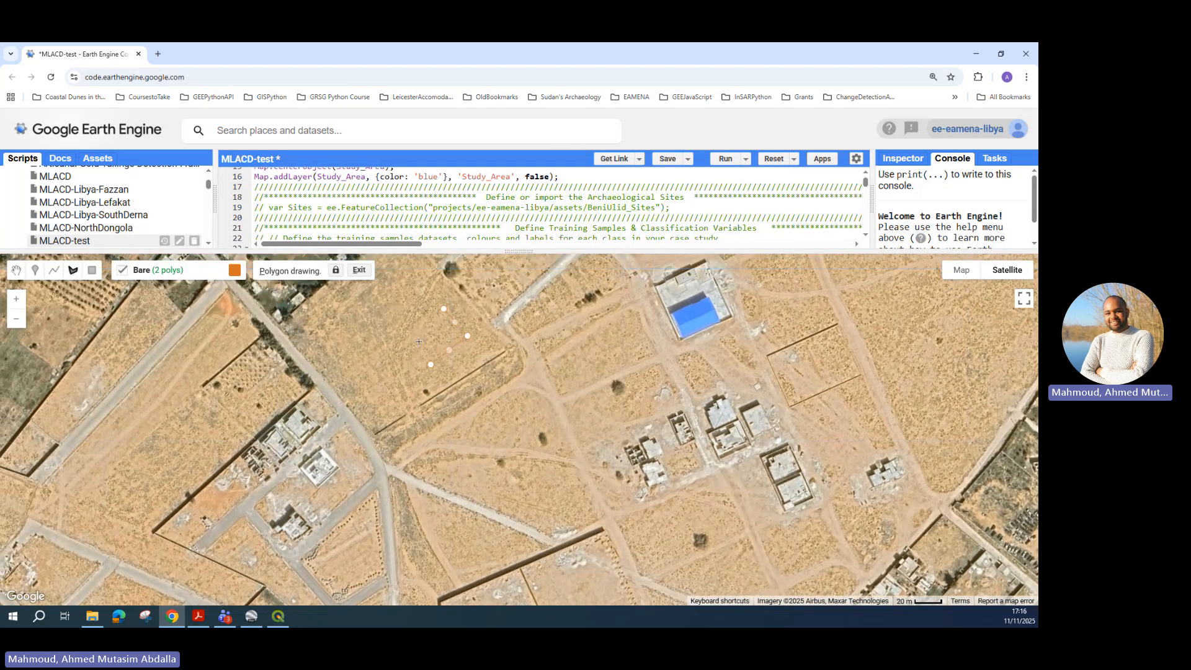
pyautogui.doubleClick(417, 340)
pyautogui.moveTo(864, 327); pyautogui.dragTo(706, 418)
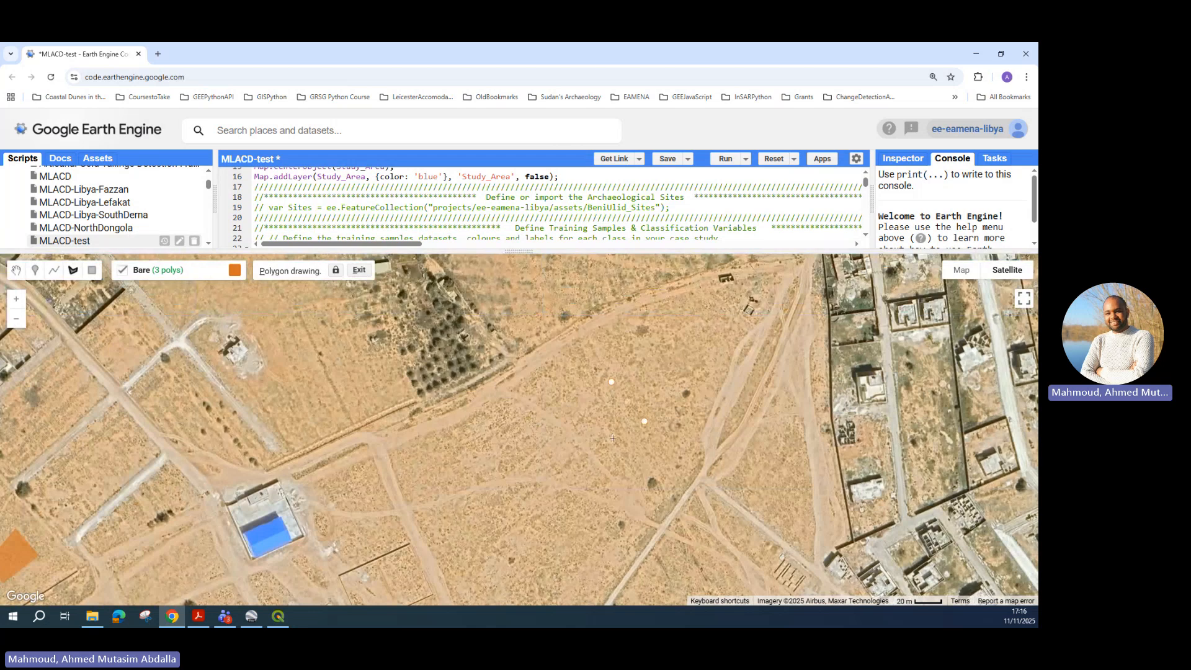
pyautogui.doubleClick(572, 408)
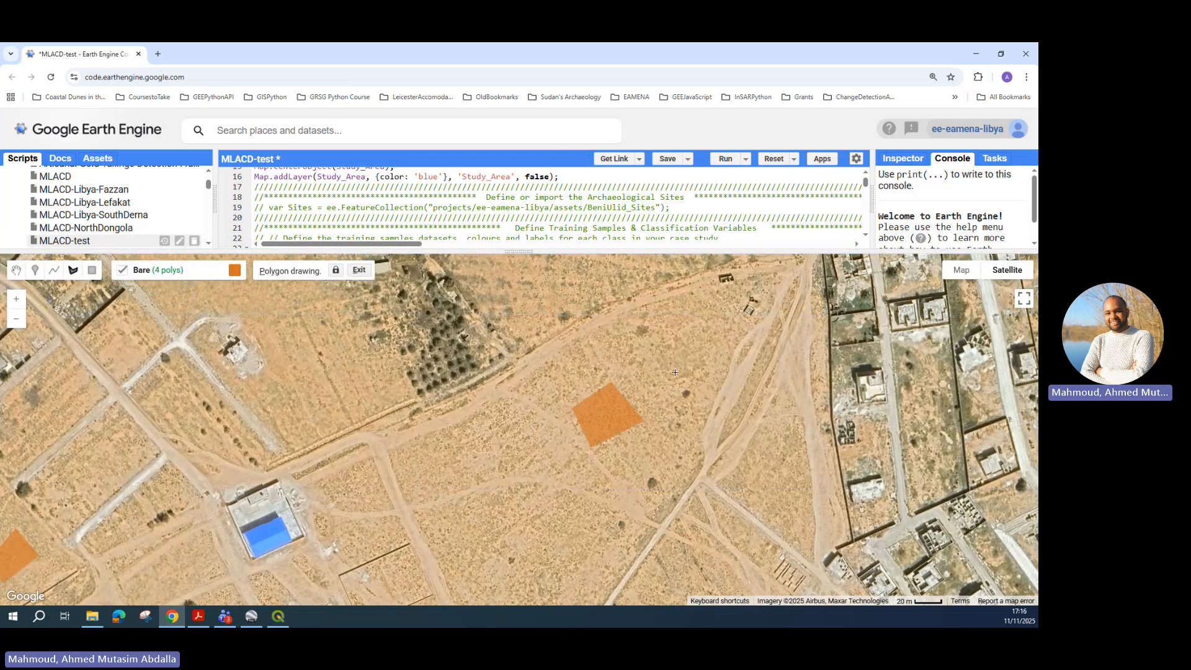
# Draw a small Bare polygon on the reddish open patch between houses in the dense residential area further north-east.
pyautogui.scroll(-1, 631, 418)
pyautogui.moveTo(790, 263); pyautogui.dragTo(546, 437)
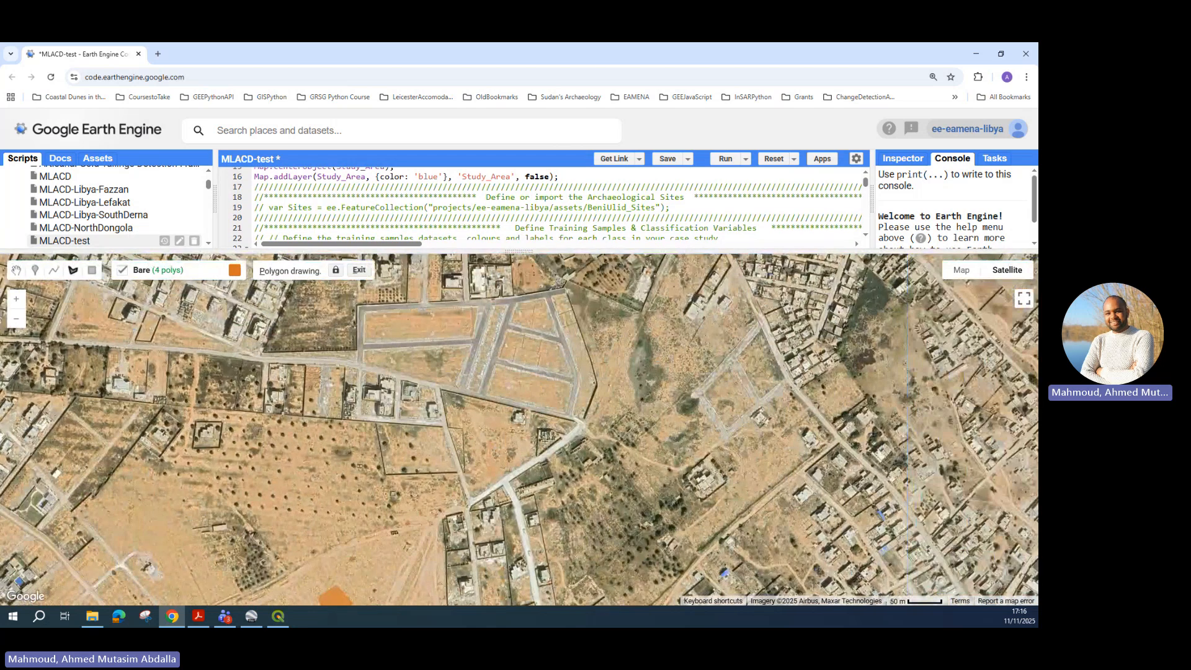
pyautogui.moveTo(662, 377); pyautogui.dragTo(404, 490)
pyautogui.moveTo(797, 486); pyautogui.dragTo(538, 419)
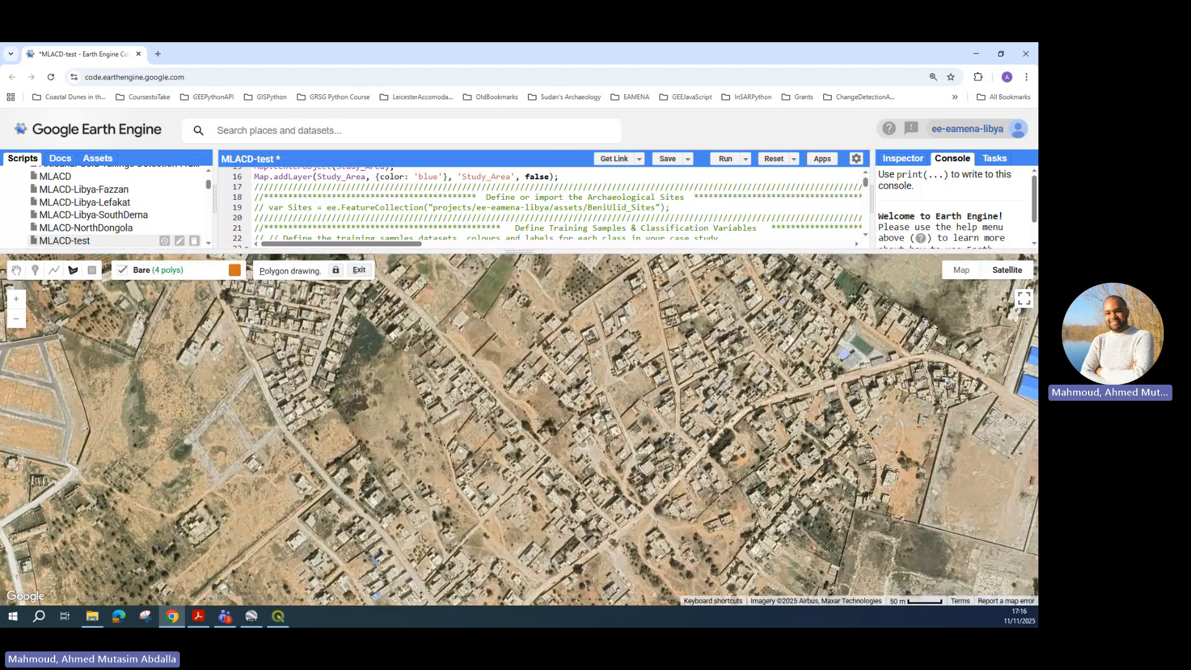
pyautogui.scroll(2, 638, 322)
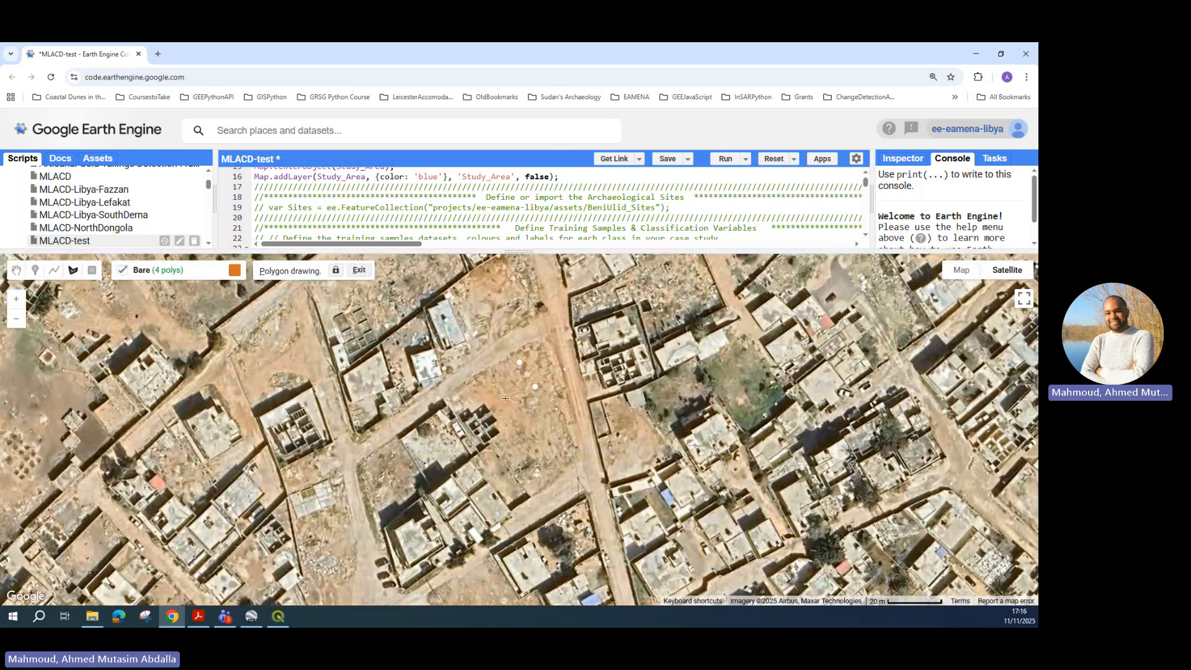
pyautogui.doubleClick(495, 366)
# Draw a small four-sided Bare polygon on the open sandy ground east of the white-outlined plots, just south-west of the small walled compound.
pyautogui.scroll(-2, 488, 404)
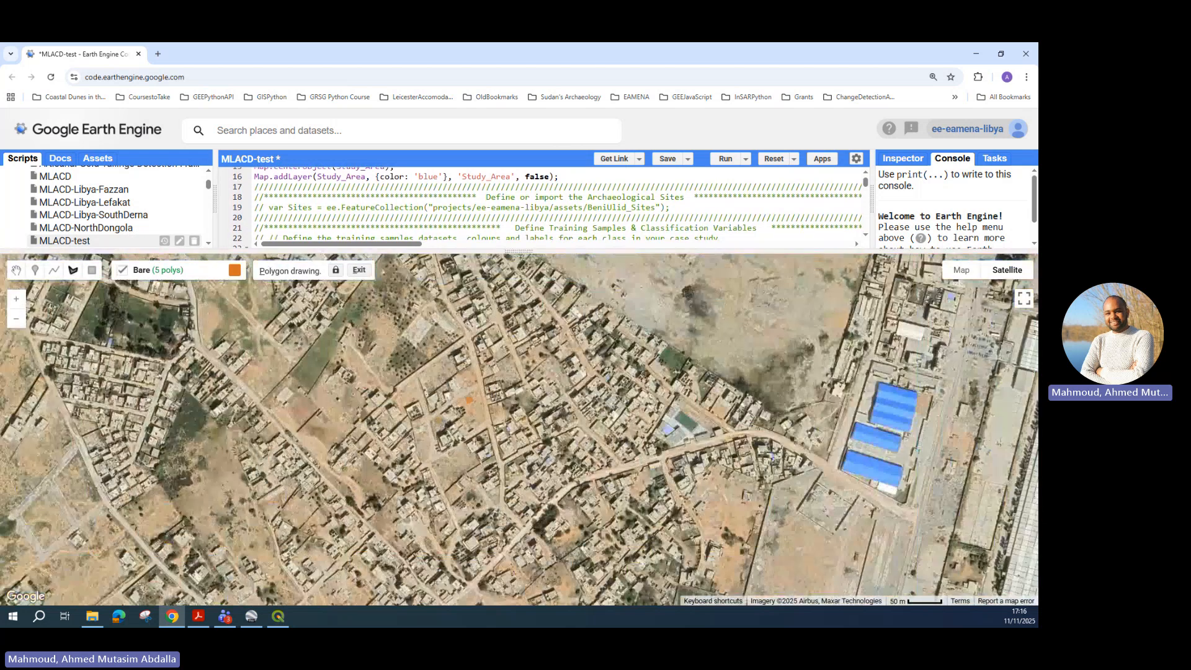
pyautogui.moveTo(741, 317); pyautogui.dragTo(489, 412)
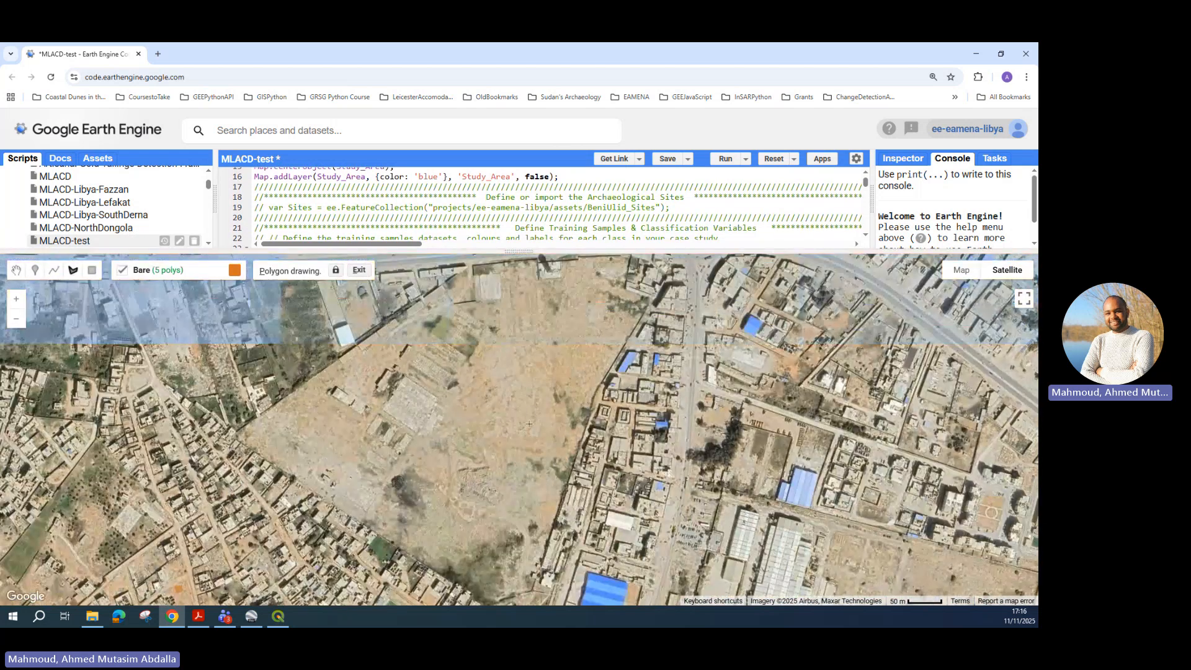
pyautogui.scroll(2, 527, 316)
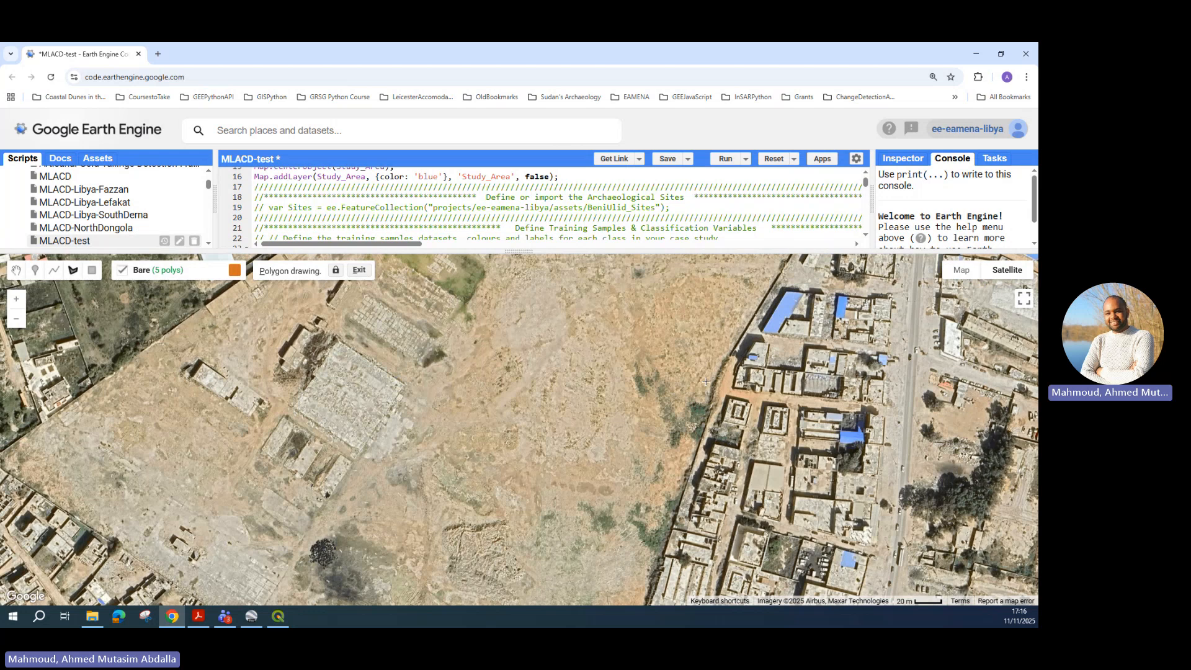
pyautogui.scroll(-3, 621, 364)
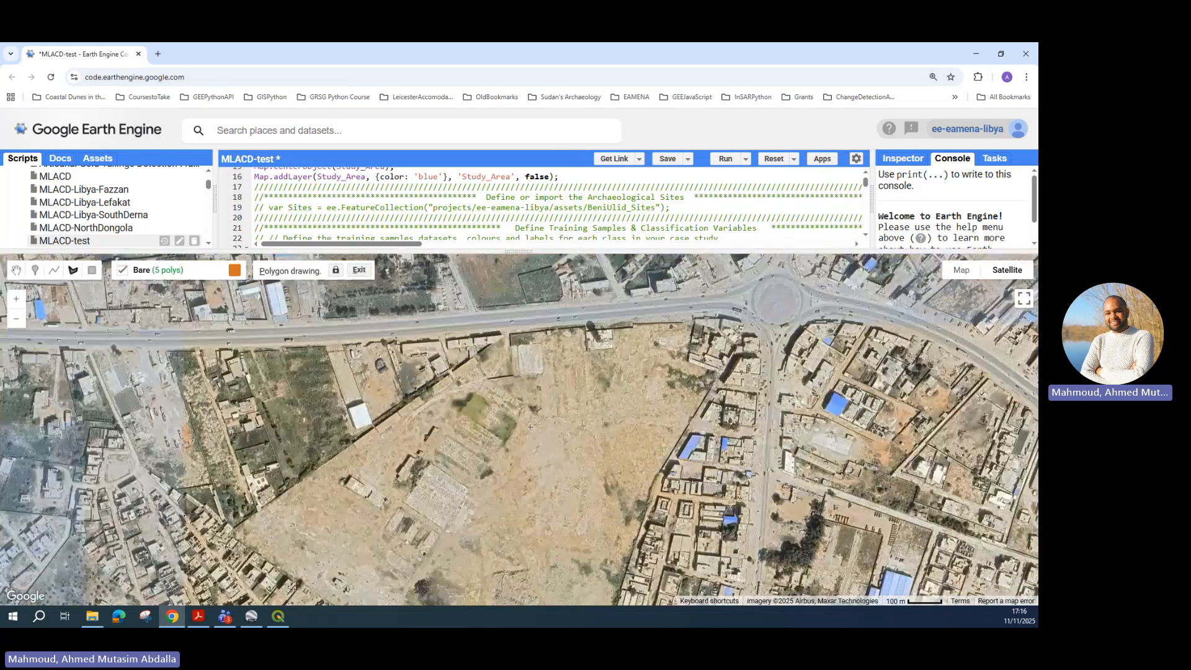
pyautogui.moveTo(530, 426); pyautogui.dragTo(695, 335)
pyautogui.moveTo(401, 574); pyautogui.dragTo(530, 422)
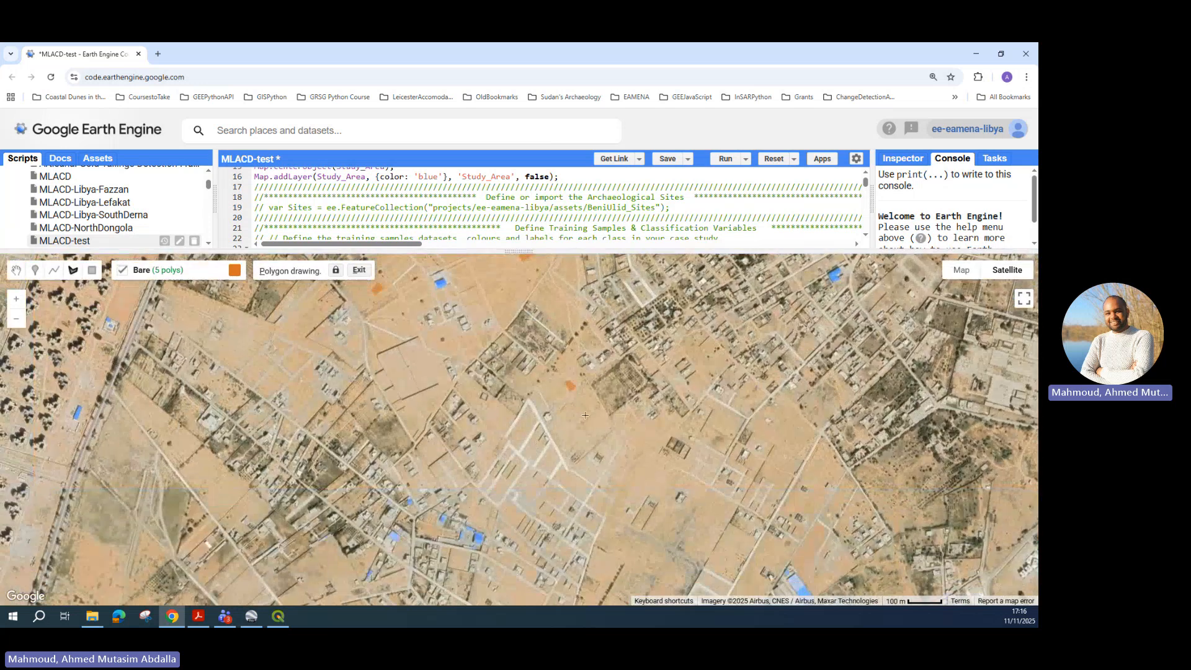
pyautogui.scroll(2, 577, 394)
pyautogui.click(578, 399)
pyautogui.click(589, 414)
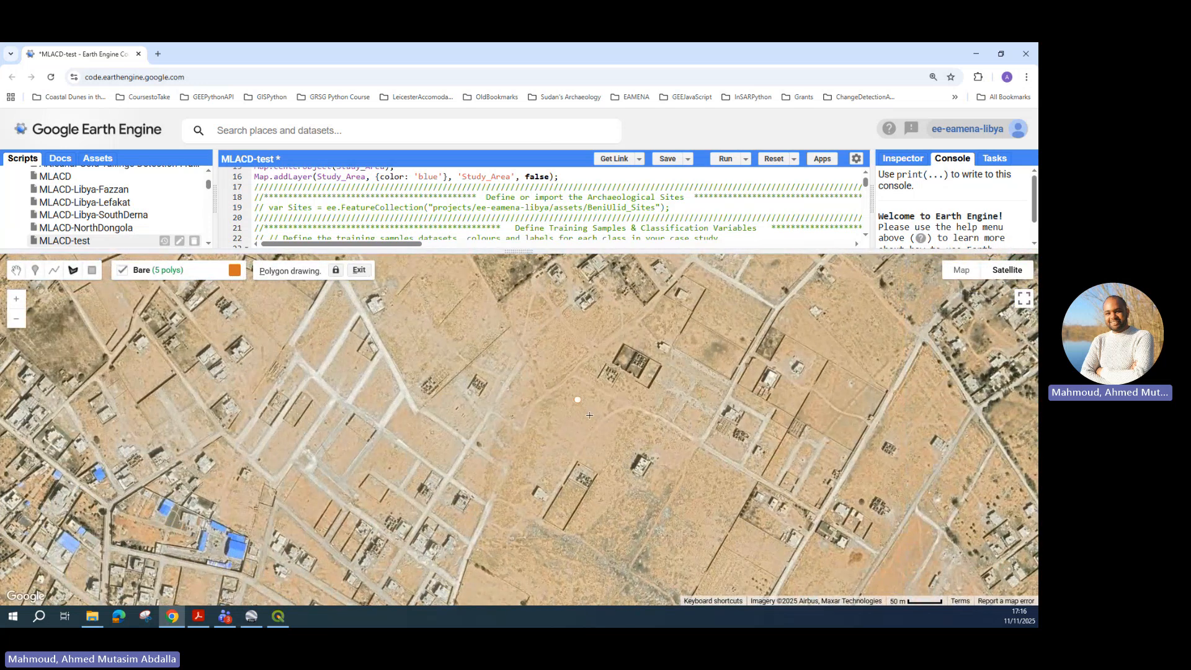
pyautogui.click(571, 436)
pyautogui.doubleClick(558, 418)
# Draw a four-sided Bare polygon in the eastern part of the large sandy field north of the gridded road plots.
pyautogui.moveTo(574, 549); pyautogui.dragTo(403, 400)
pyautogui.scroll(-3, 611, 391)
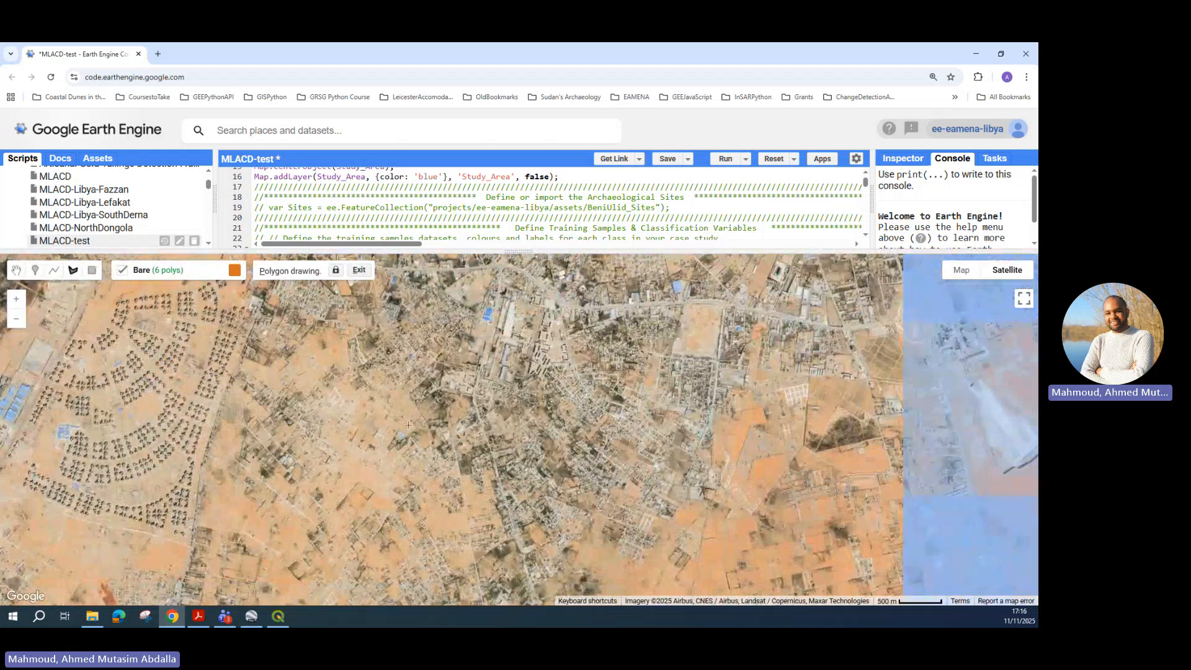
pyautogui.moveTo(747, 386); pyautogui.dragTo(593, 396)
pyautogui.scroll(1, 593, 397)
pyautogui.scroll(2, 593, 396)
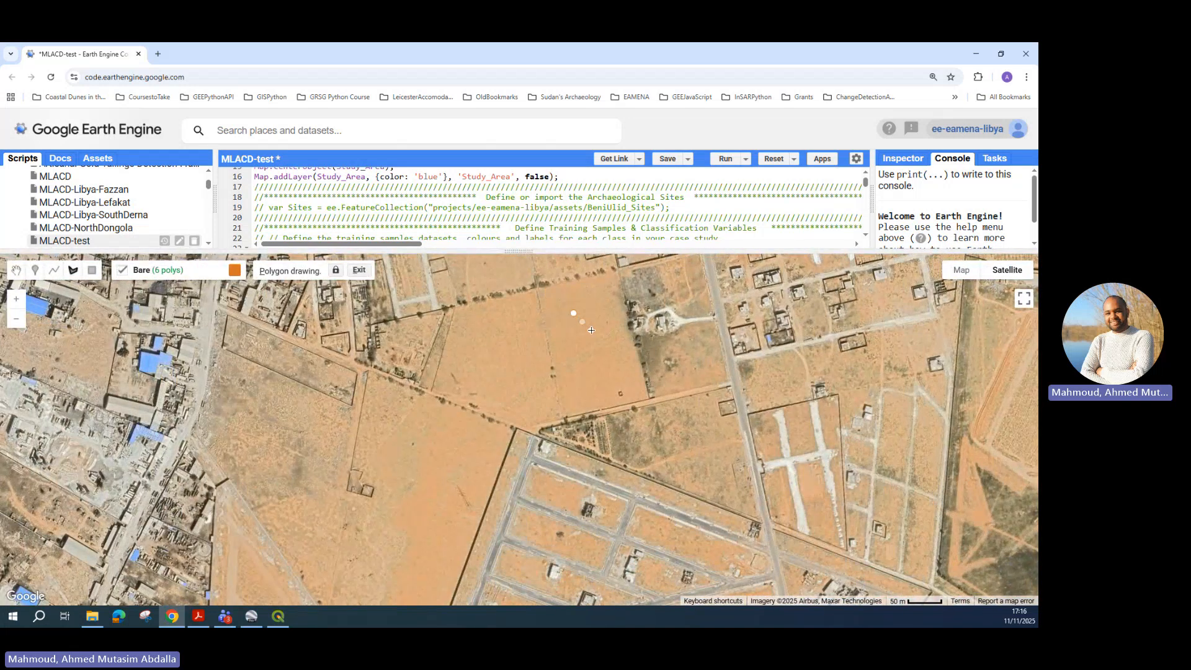
pyautogui.click(591, 330)
pyautogui.click(561, 322)
# Add a second Bare polygon in the same sandy field, just west of the one already drawn there.
pyautogui.moveTo(490, 329); pyautogui.dragTo(446, 342)
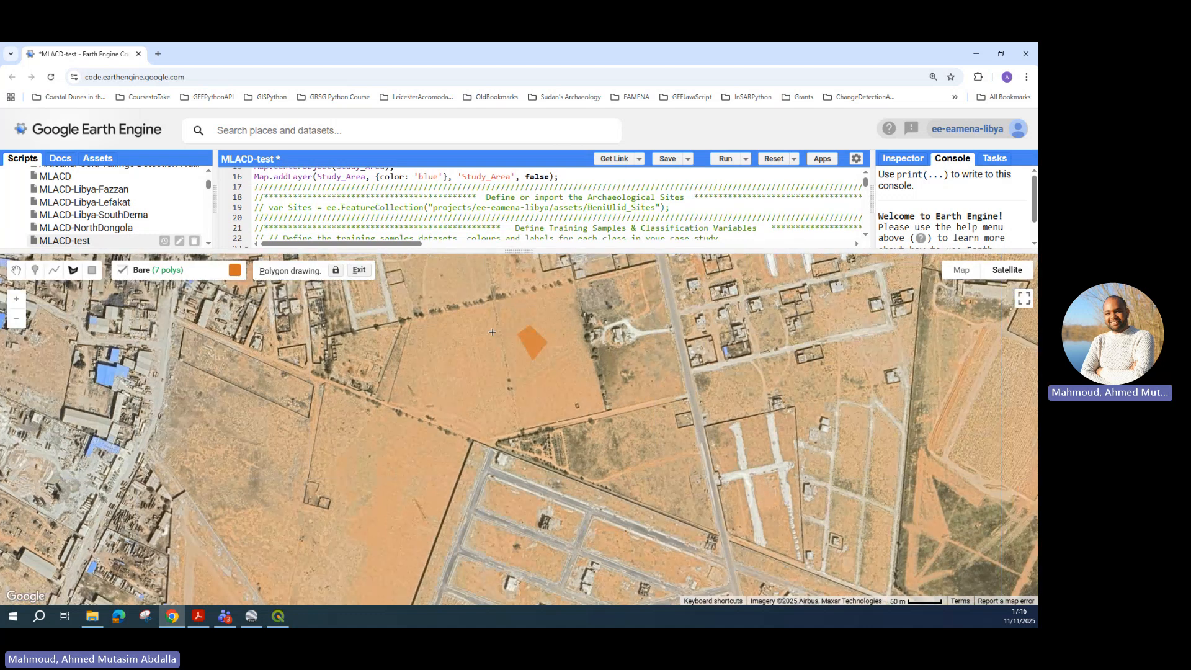
pyautogui.click(471, 325)
pyautogui.click(488, 353)
# Draw a Bare polygon on the sandy strip between the small walled ruin and the boundary wall of the gridded road plots.
pyautogui.scroll(-1, 371, 352)
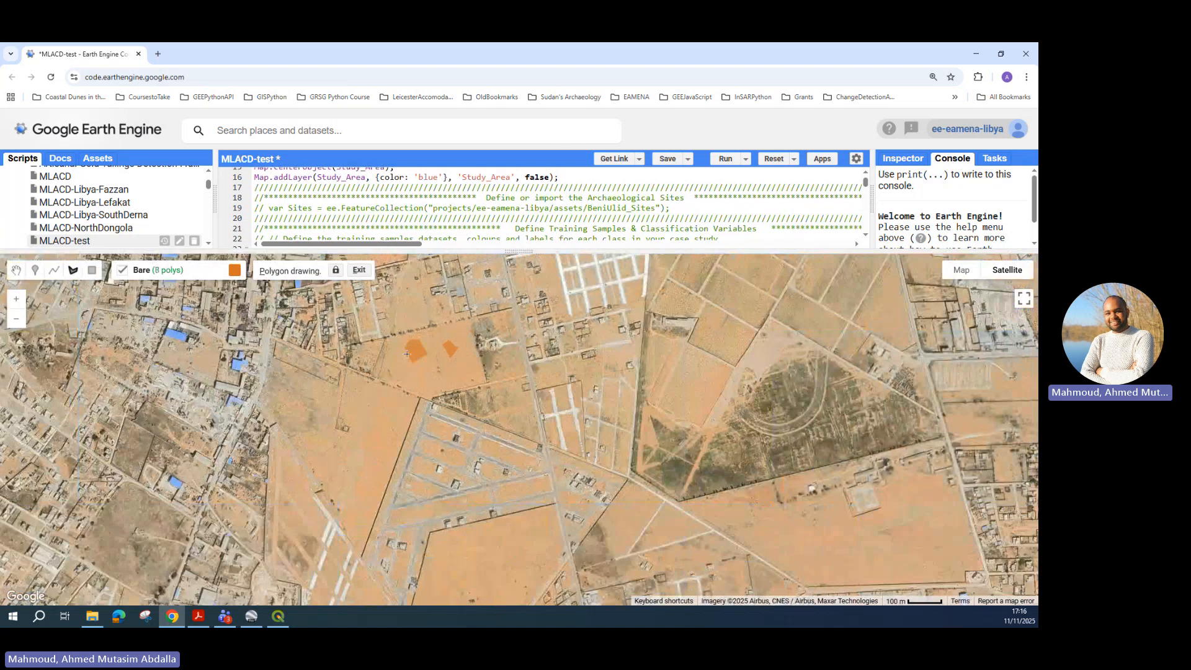
pyautogui.moveTo(354, 412); pyautogui.dragTo(541, 344)
pyautogui.scroll(2, 541, 344)
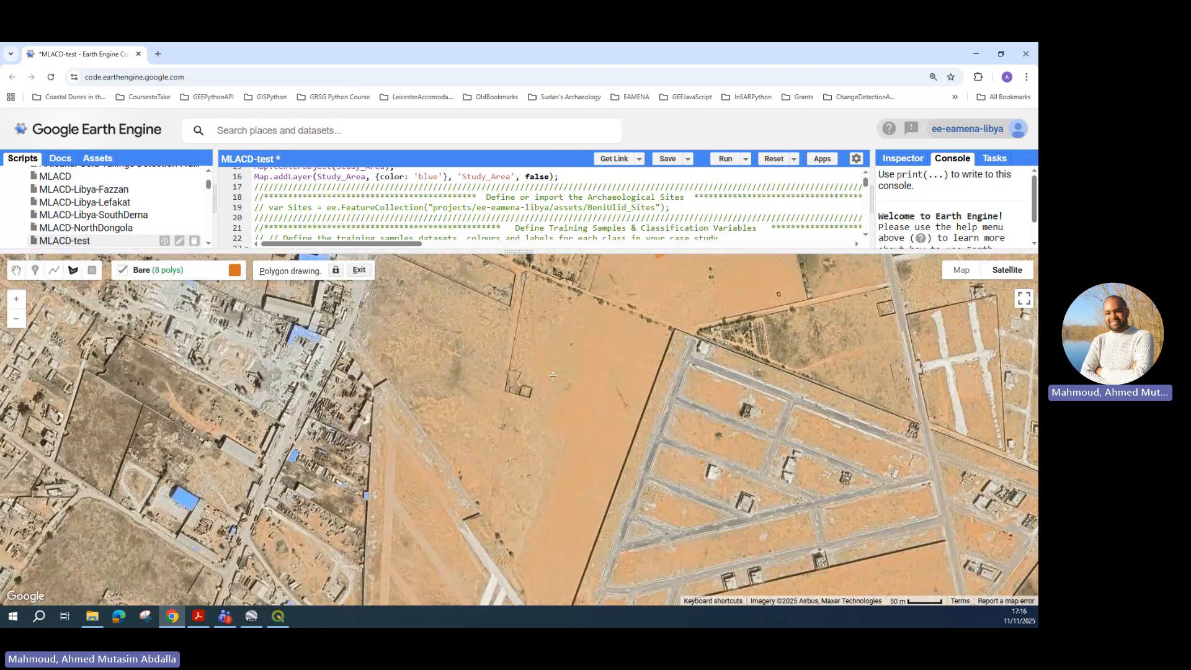
pyautogui.click(534, 320)
pyautogui.click(576, 350)
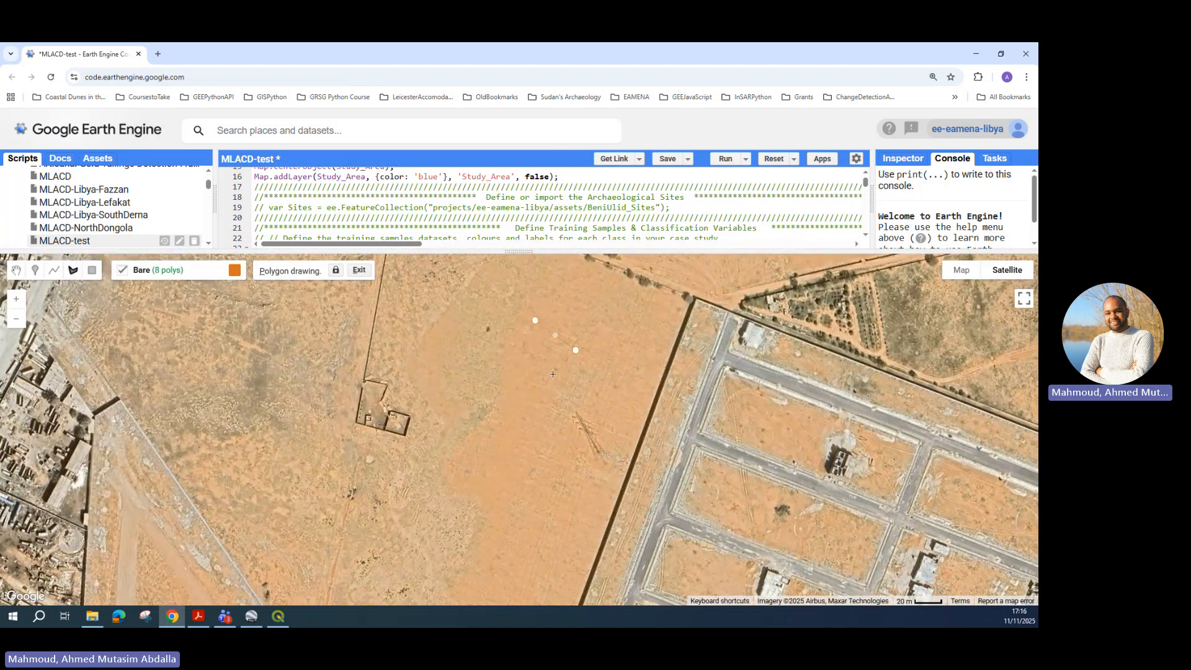
pyautogui.click(510, 353)
# Draw a small four-sided Bare polygon on the reddish empty plot enclosed by paved roads, west of the dense houses.
pyautogui.scroll(-2, 404, 351)
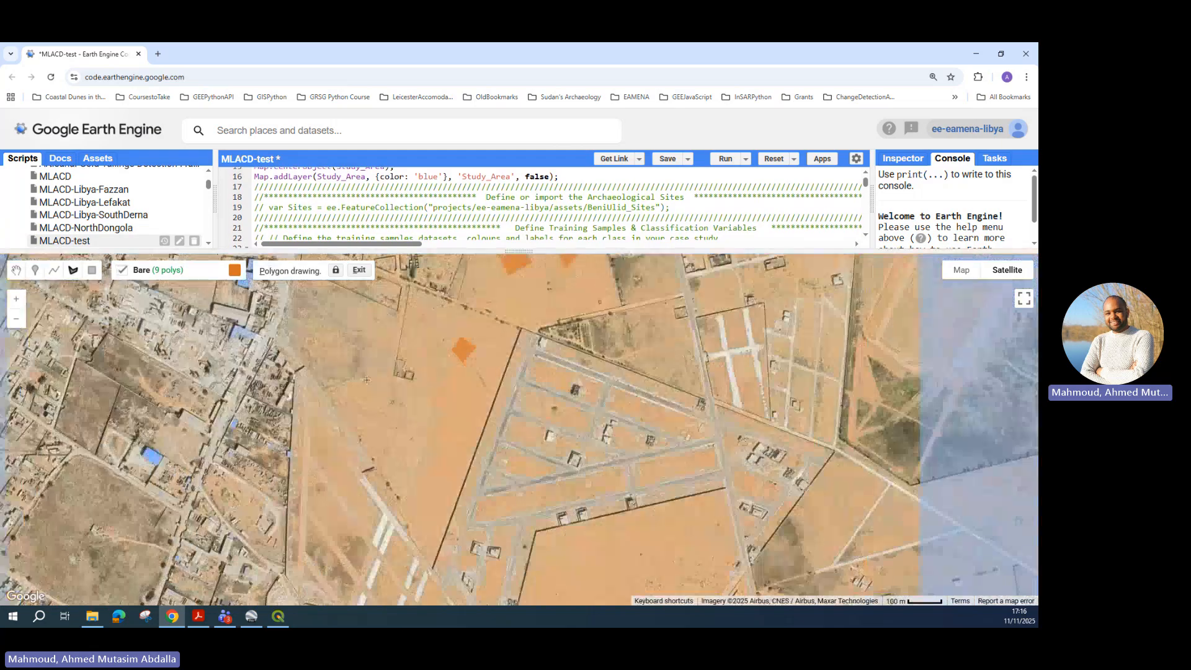
pyautogui.scroll(2, 404, 351)
pyautogui.moveTo(403, 351); pyautogui.dragTo(577, 304)
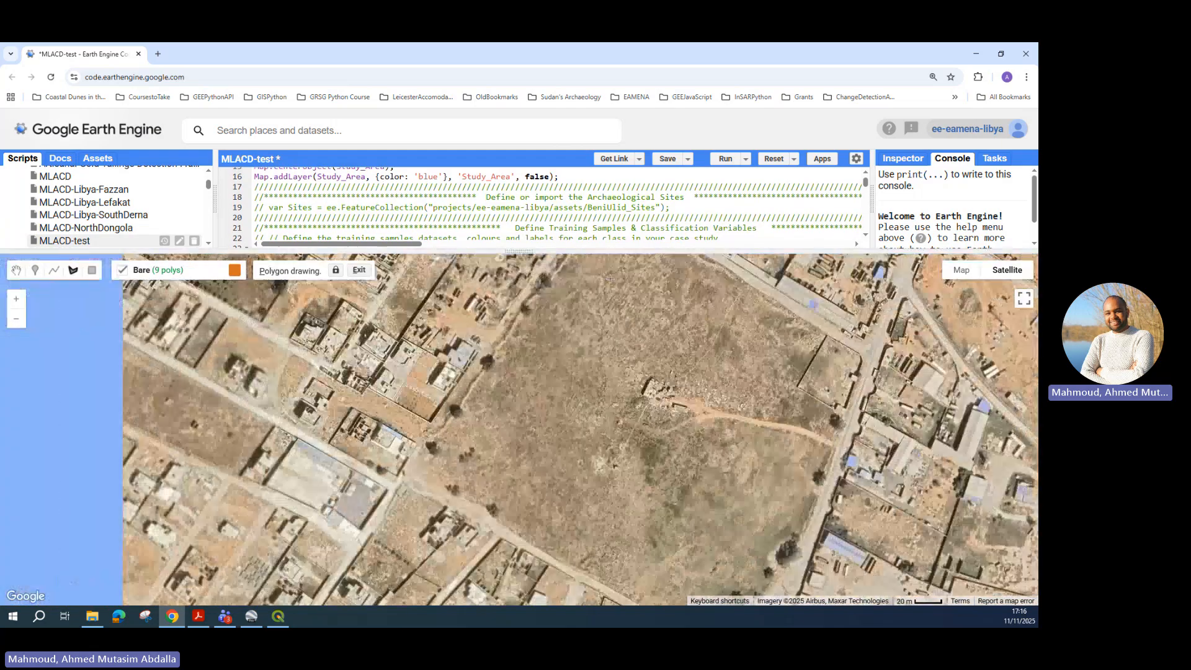
pyautogui.scroll(-1, 577, 304)
pyautogui.moveTo(441, 400); pyautogui.dragTo(703, 275)
pyautogui.moveTo(542, 510); pyautogui.dragTo(456, 415)
pyautogui.scroll(2, 474, 309)
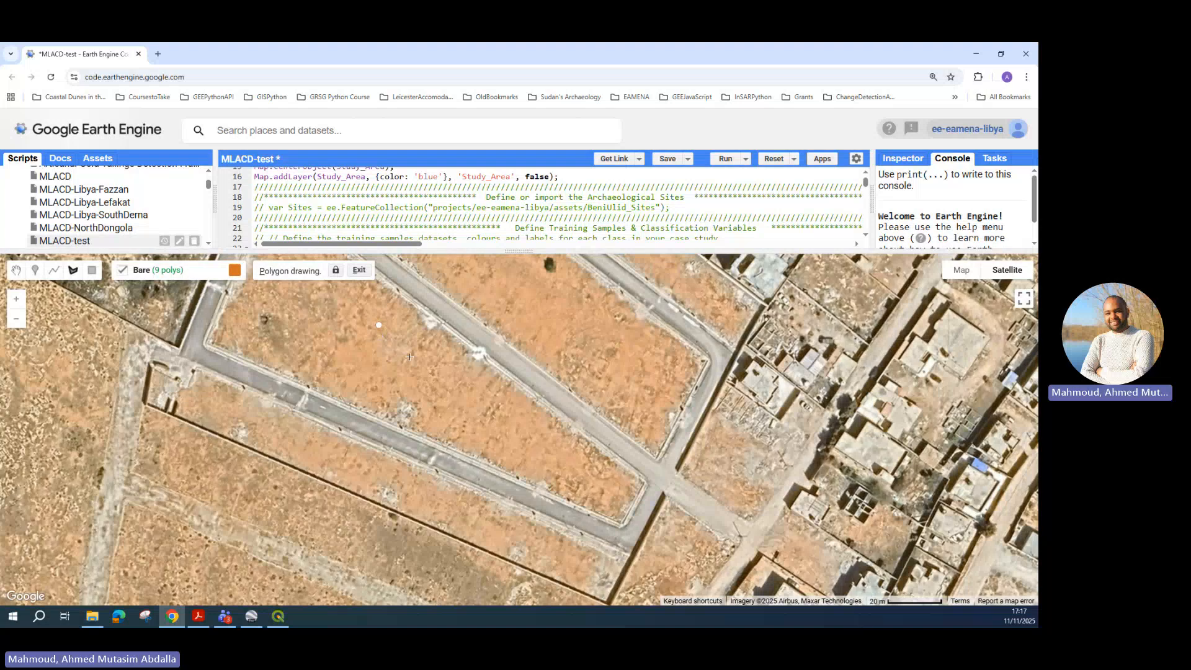
pyautogui.click(386, 369)
pyautogui.doubleClick(365, 340)
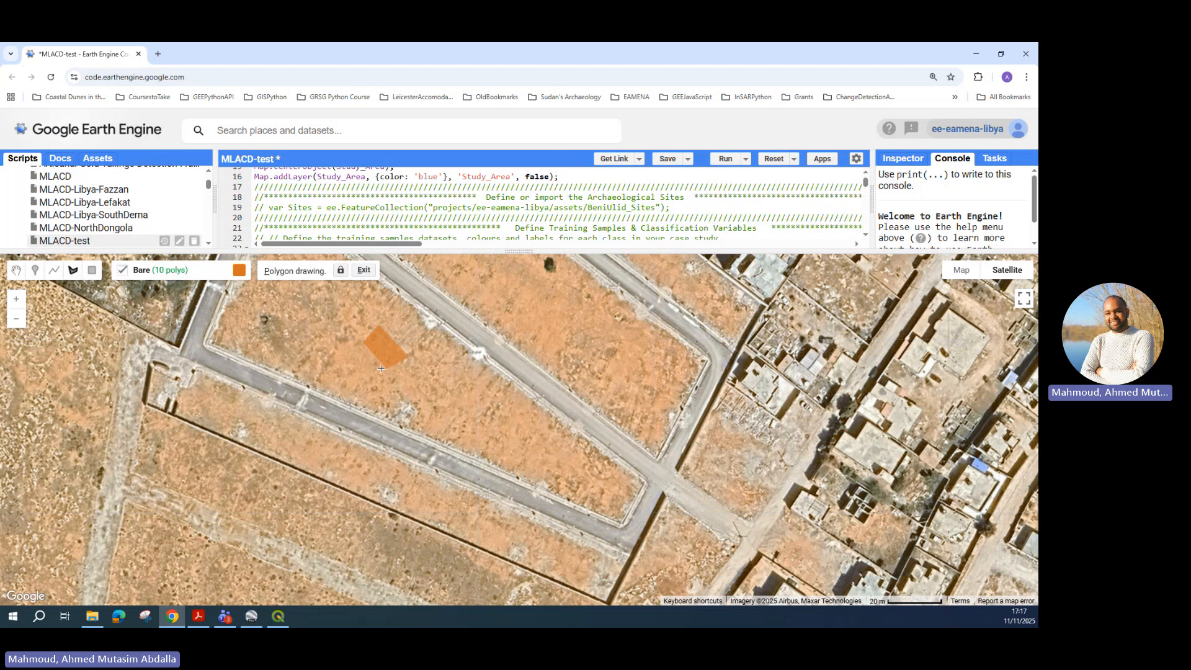
# Draw a larger four-sided Bare polygon on the wide open ground north of the housing rows and north-east of the long blue-roofed building.
pyautogui.scroll(-4, 415, 337)
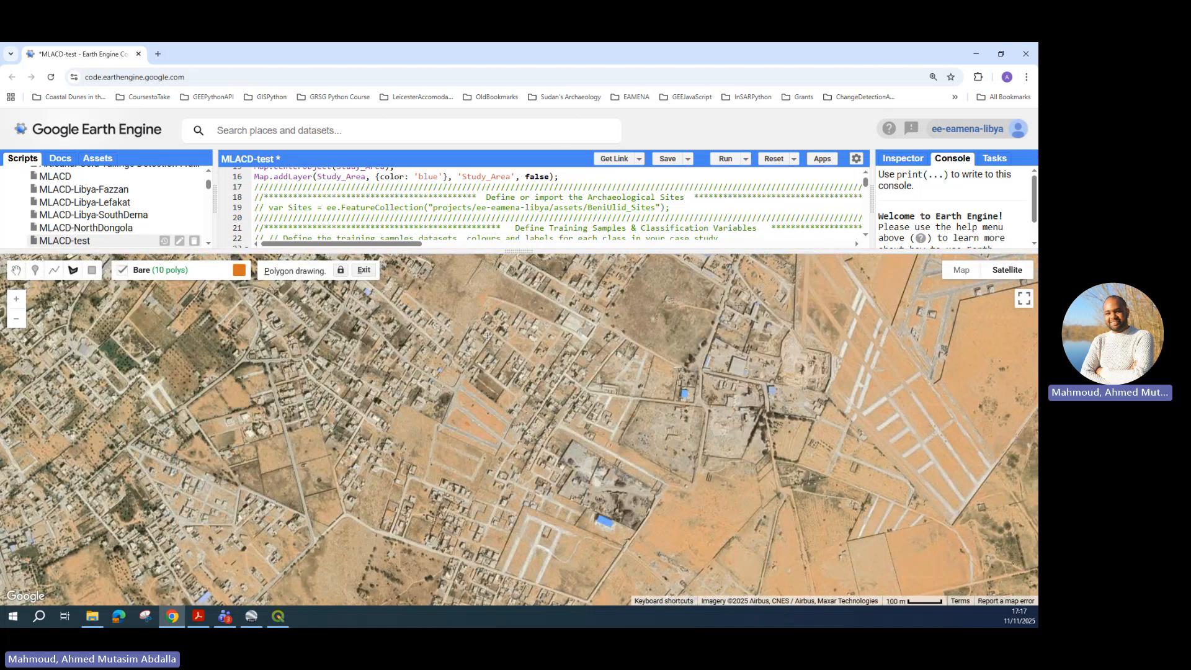
pyautogui.moveTo(488, 335); pyautogui.dragTo(702, 275)
pyautogui.moveTo(242, 408); pyautogui.dragTo(702, 362)
pyautogui.moveTo(391, 422); pyautogui.dragTo(602, 343)
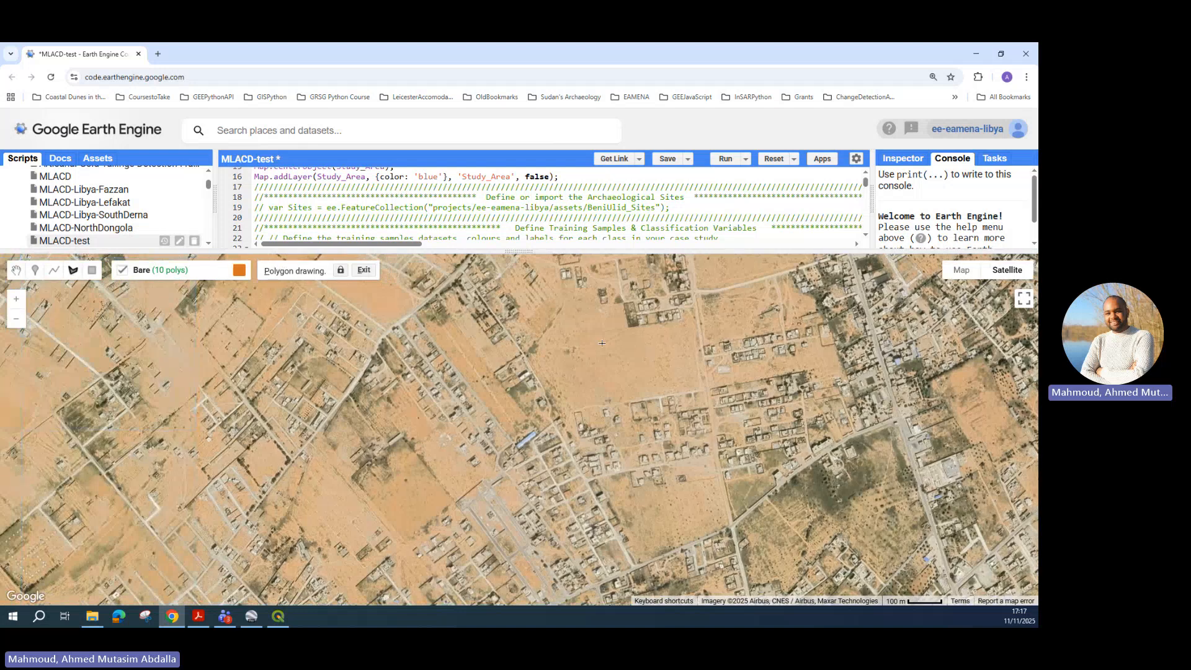
pyautogui.scroll(1, 601, 343)
pyautogui.click(669, 335)
pyautogui.click(688, 379)
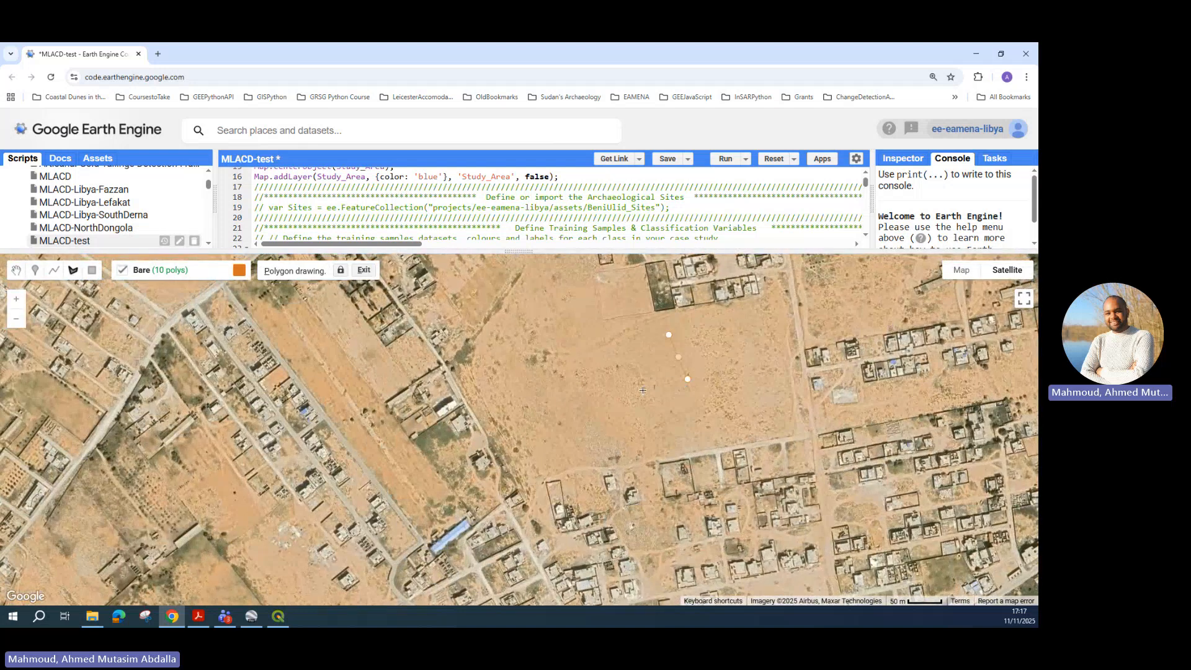
pyautogui.doubleClick(626, 346)
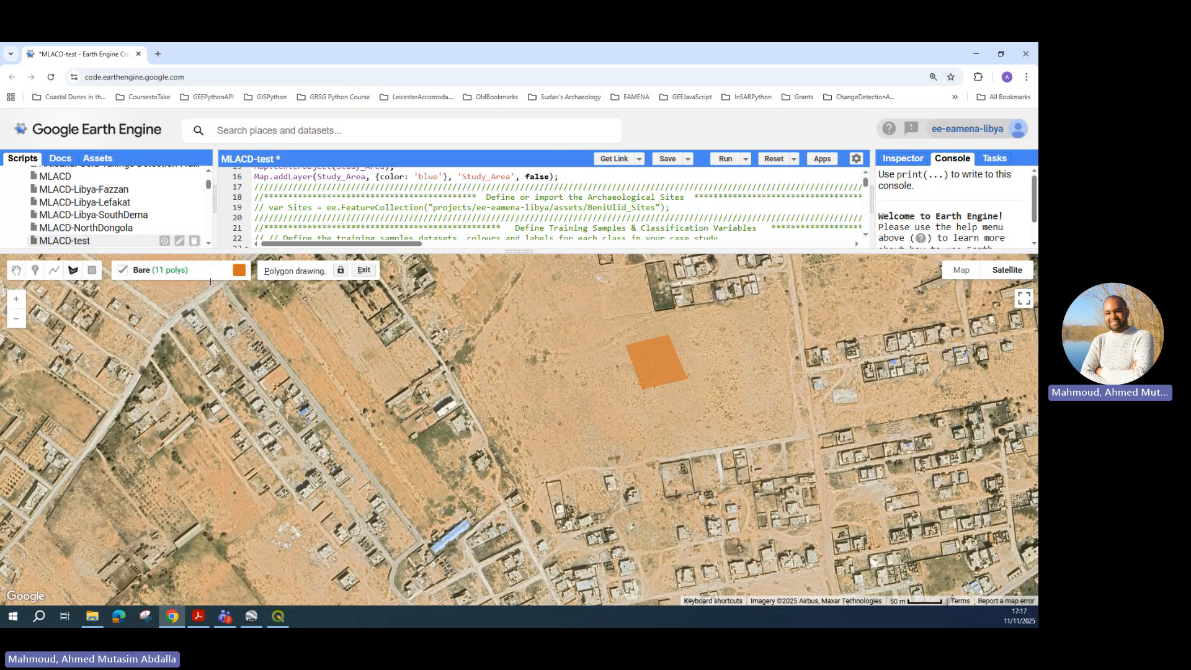
# Add a new geometry layer and name it Urban, matching the class name in the script's trainingClasses list.
pyautogui.moveTo(155, 292)
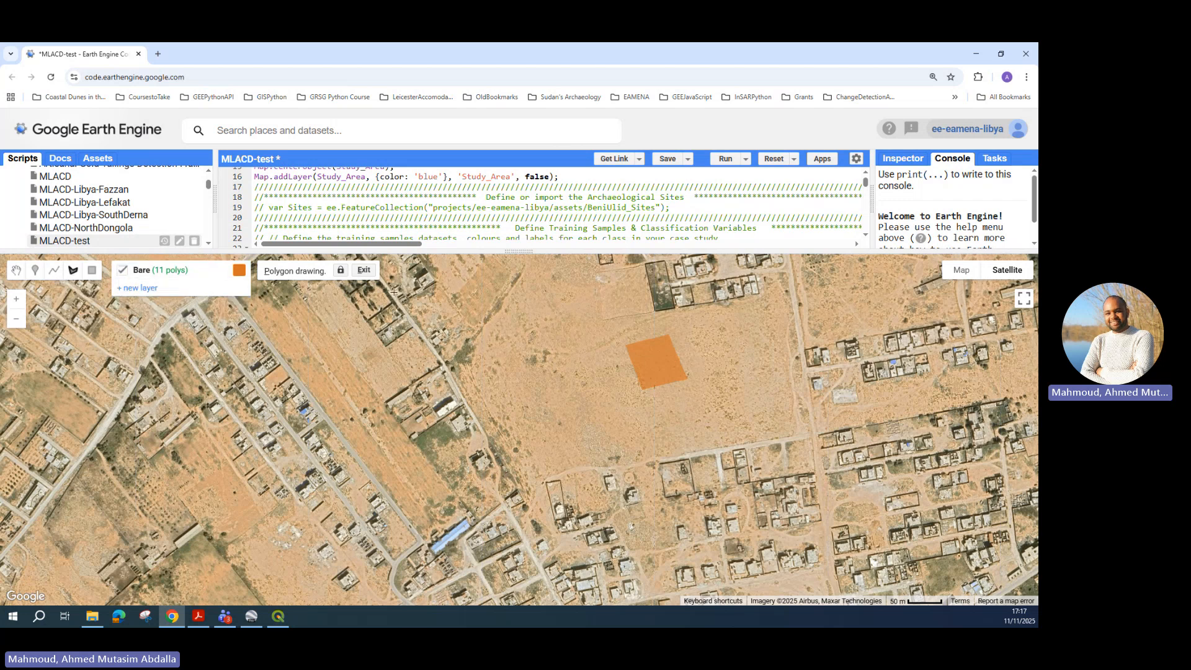
pyautogui.moveTo(499, 251); pyautogui.dragTo(499, 418)
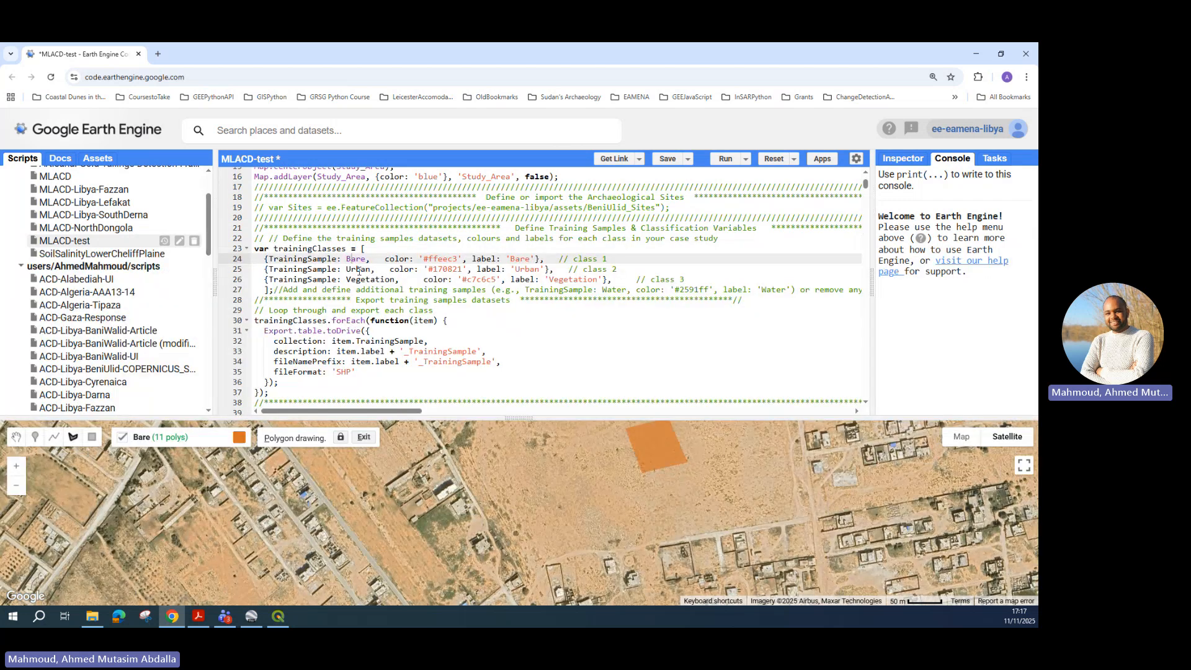
pyautogui.doubleClick(359, 271)
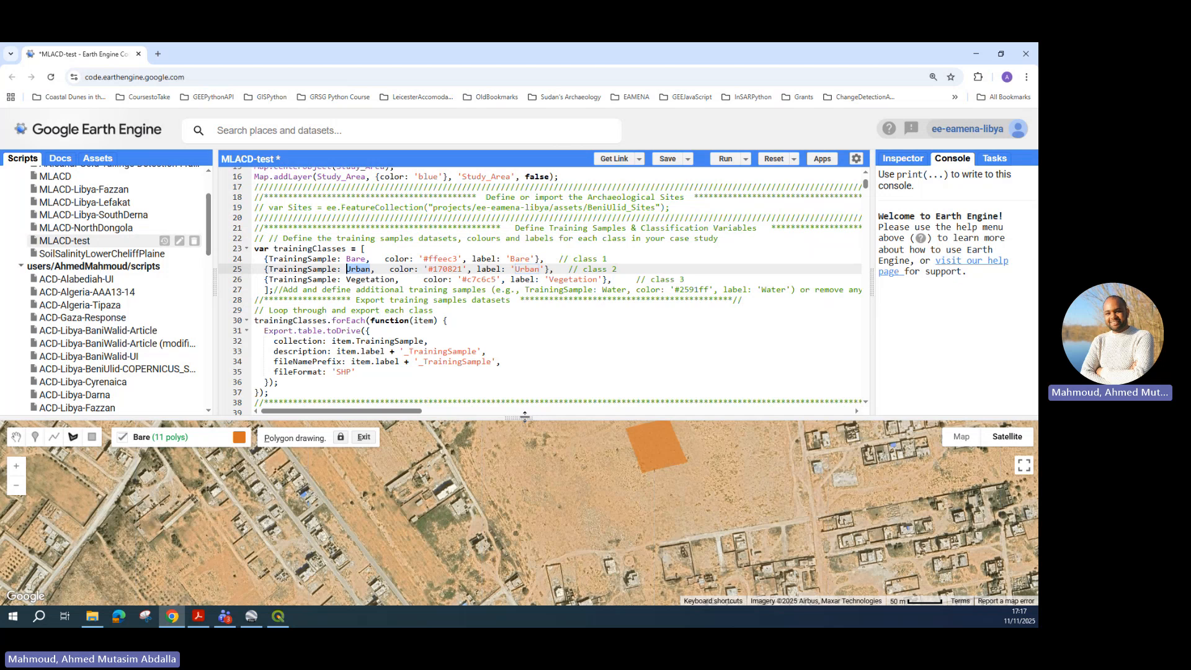
pyautogui.moveTo(525, 417); pyautogui.dragTo(521, 245)
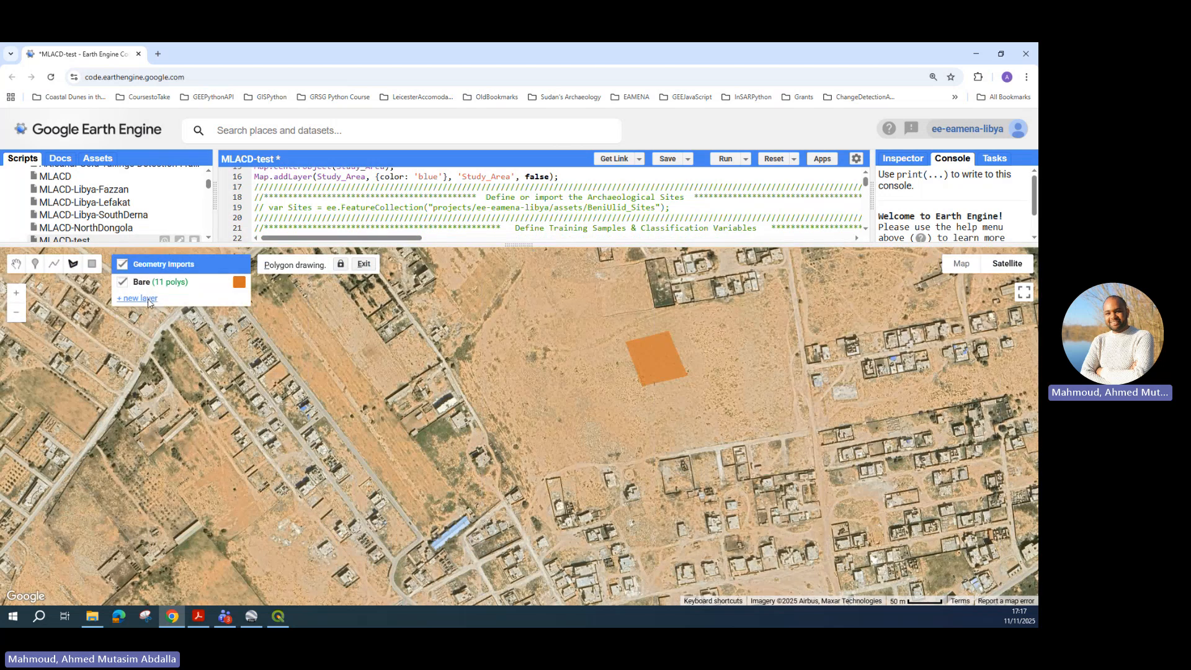
pyautogui.click(148, 299)
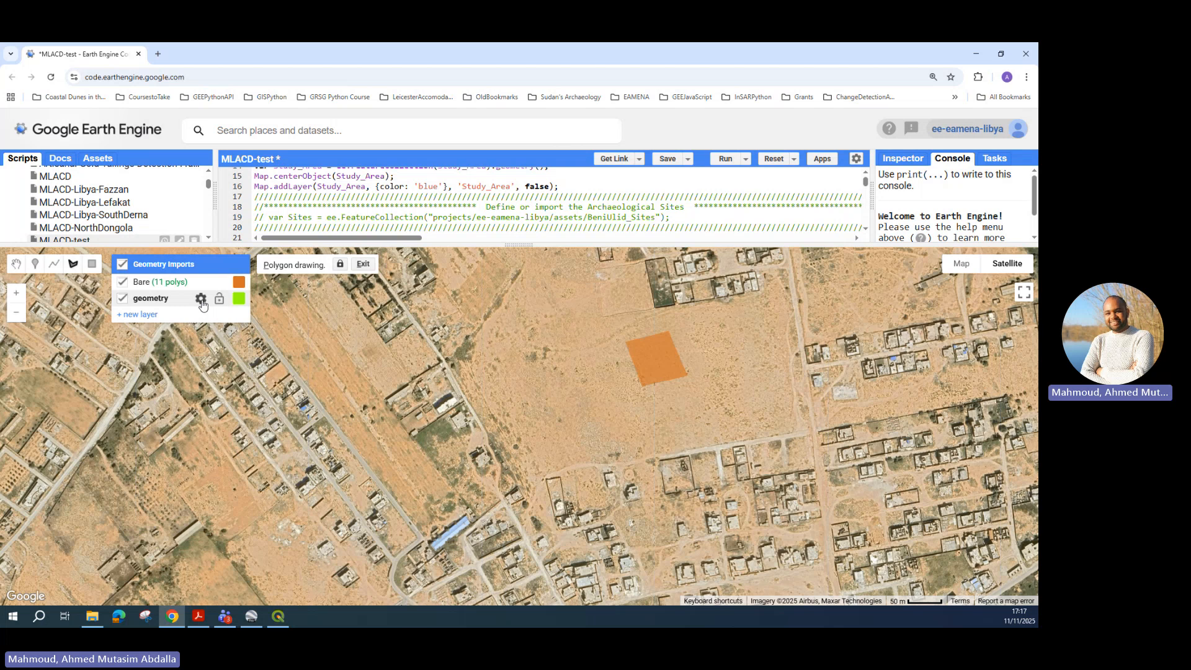
pyautogui.click(201, 299)
pyautogui.moveTo(424, 304); pyautogui.dragTo(363, 310)
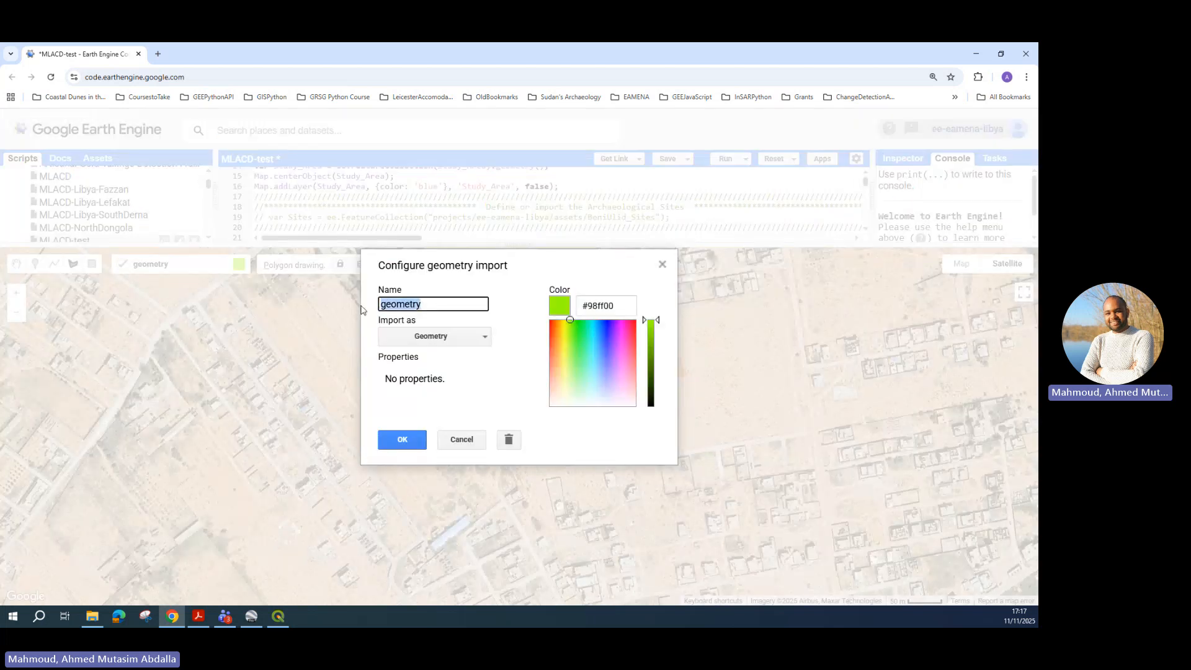
pyautogui.write('Urban')
# Import the Urban layer as a FeatureCollection with the property landcover set to 1.
pyautogui.click(459, 341)
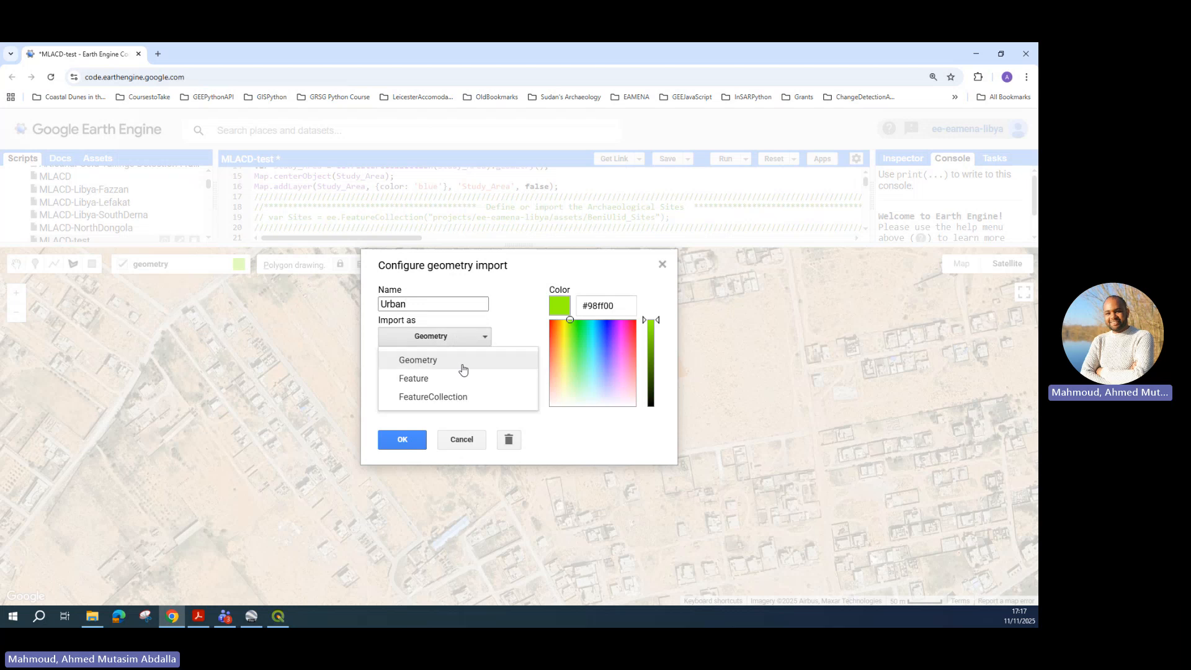
pyautogui.click(466, 397)
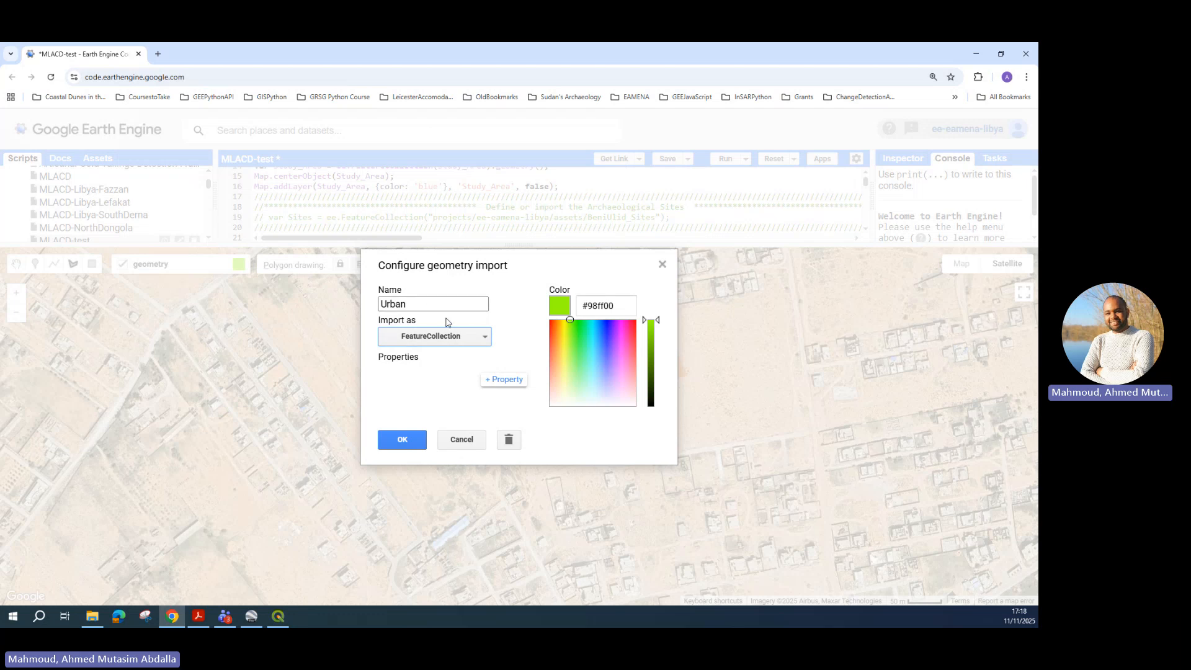
pyautogui.click(504, 381)
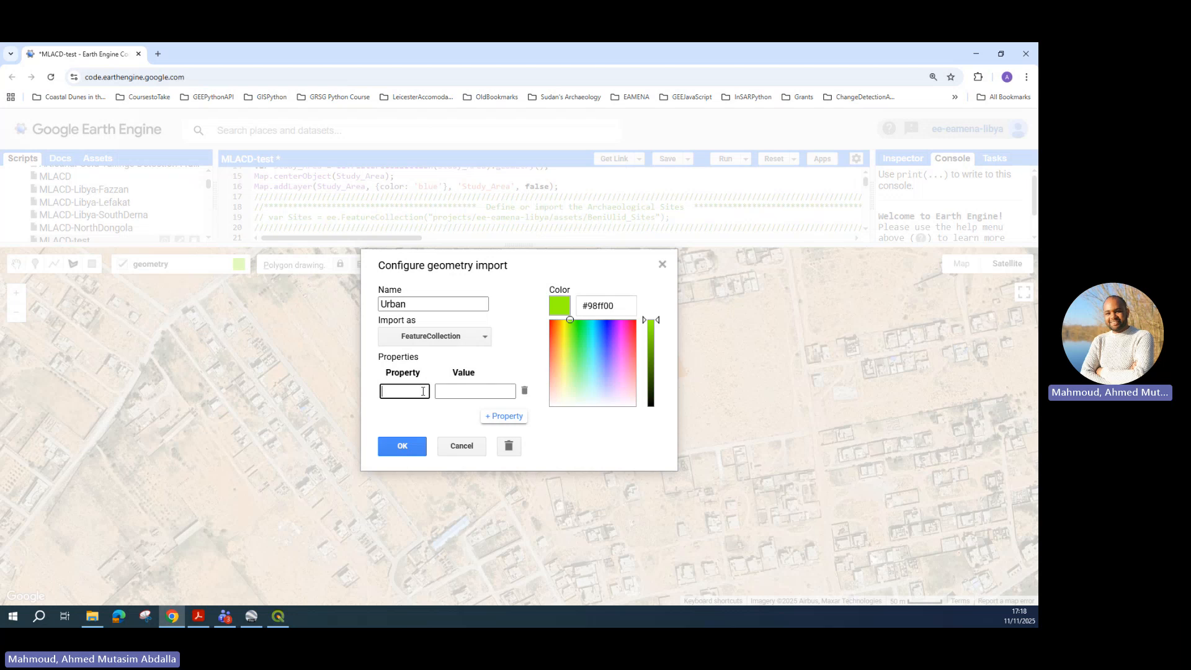
pyautogui.write('landcover')
pyautogui.click(459, 392)
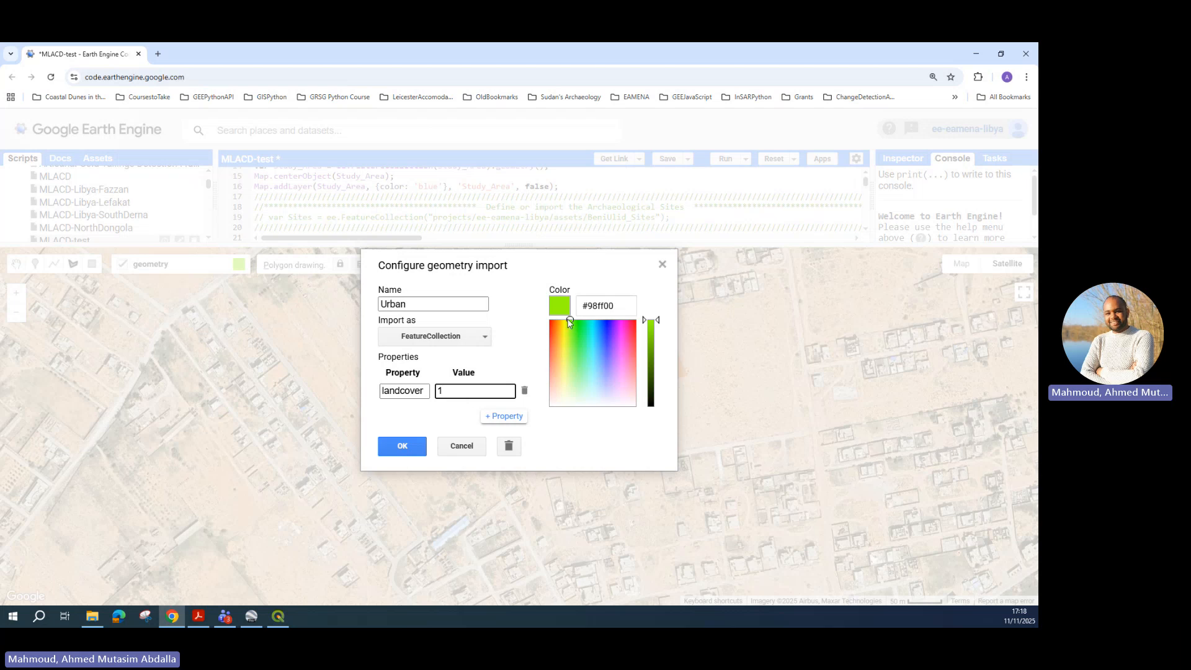
# Set the Urban layer's color to light blue-grey #cddae6, copy its hex code and accept the layer configuration.
pyautogui.moveTo(570, 322)
pyautogui.mouseDown()
pyautogui.moveTo(558, 390)
pyautogui.moveTo(600, 397)
pyautogui.mouseUp()
pyautogui.moveTo(651, 329); pyautogui.dragTo(579, 308)
pyautogui.hotkey('ctrl', 'c')
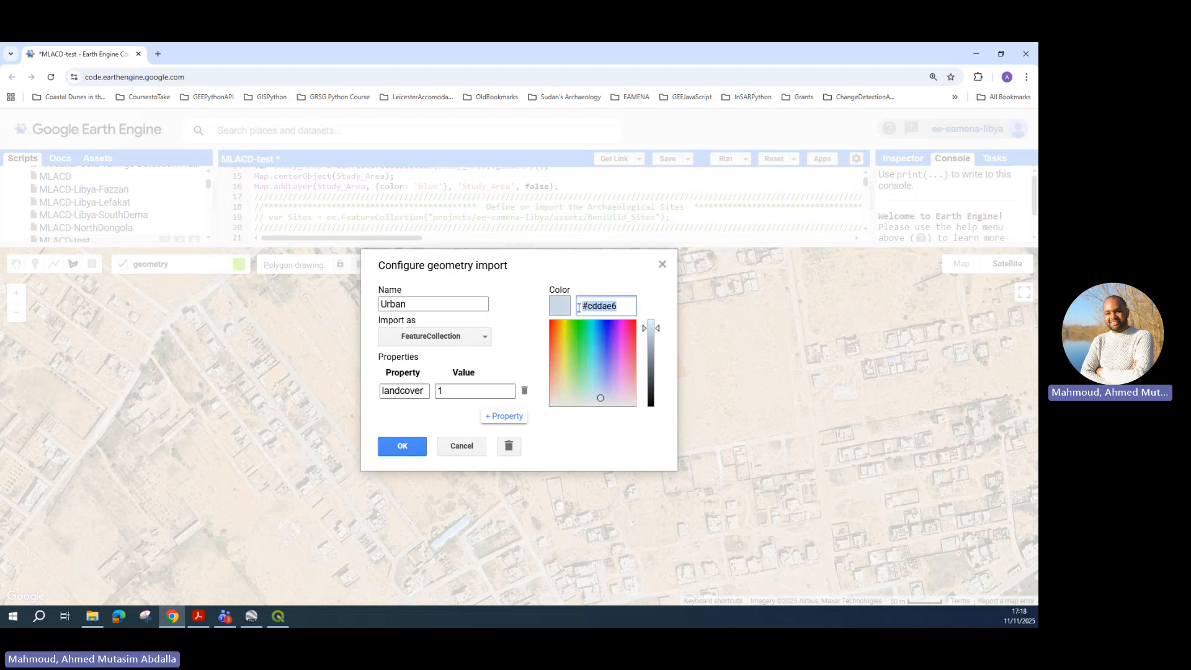
pyautogui.click(409, 448)
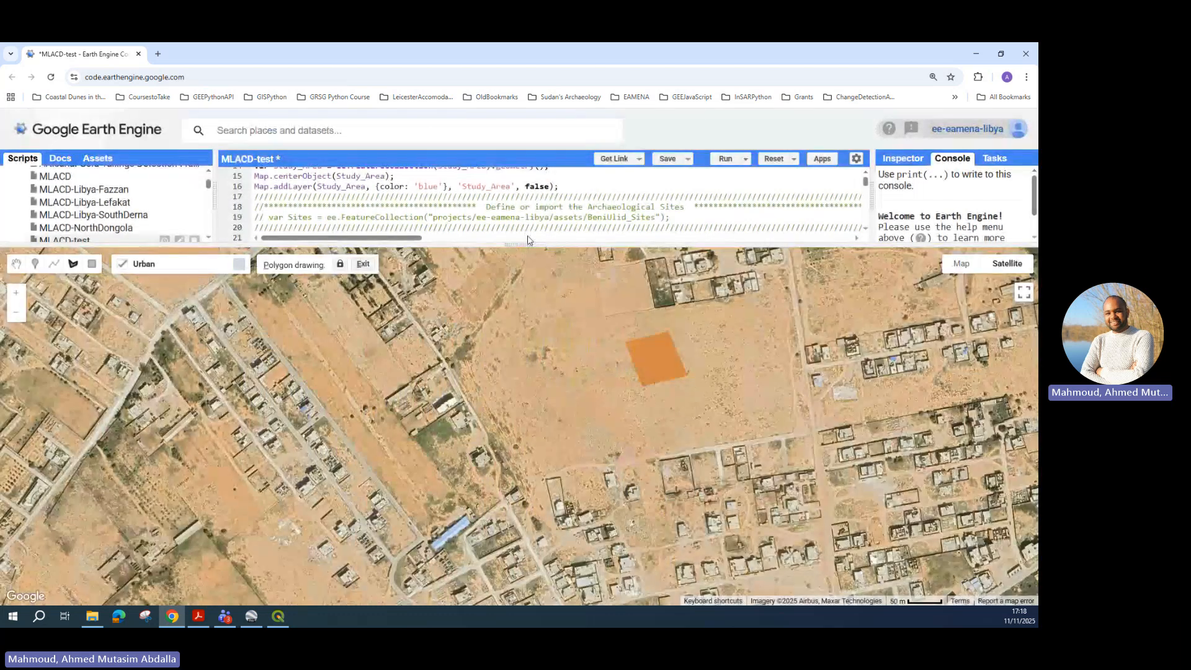
# Replace the Urban color code in the script's trainingClasses list with #cddae6.
pyautogui.moveTo(519, 245); pyautogui.dragTo(514, 406)
pyautogui.scroll(1, 461, 295)
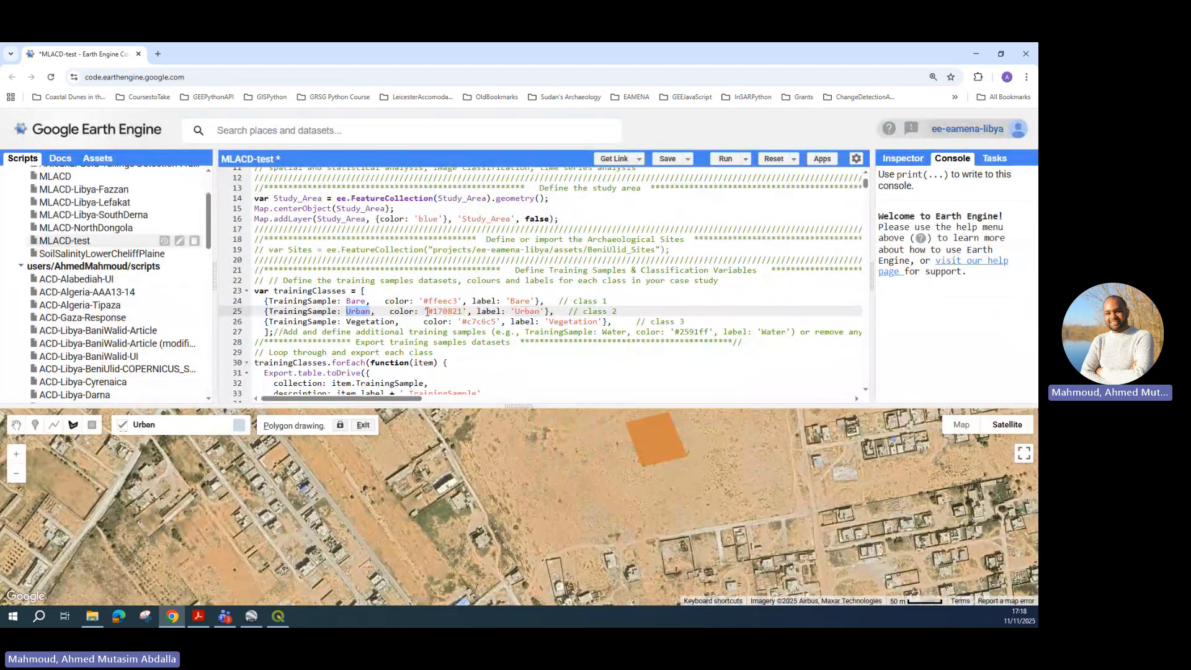
pyautogui.moveTo(415, 311)
pyautogui.mouseDown()
pyautogui.moveTo(463, 312)
pyautogui.moveTo(428, 312)
pyautogui.mouseUp()
pyautogui.click(444, 312)
pyautogui.hotkey('ctrl', 'v')
# Review the color codes assigned to the Bare, Urban and Vegetation classes in the trainingClasses list.
pyautogui.click(475, 322)
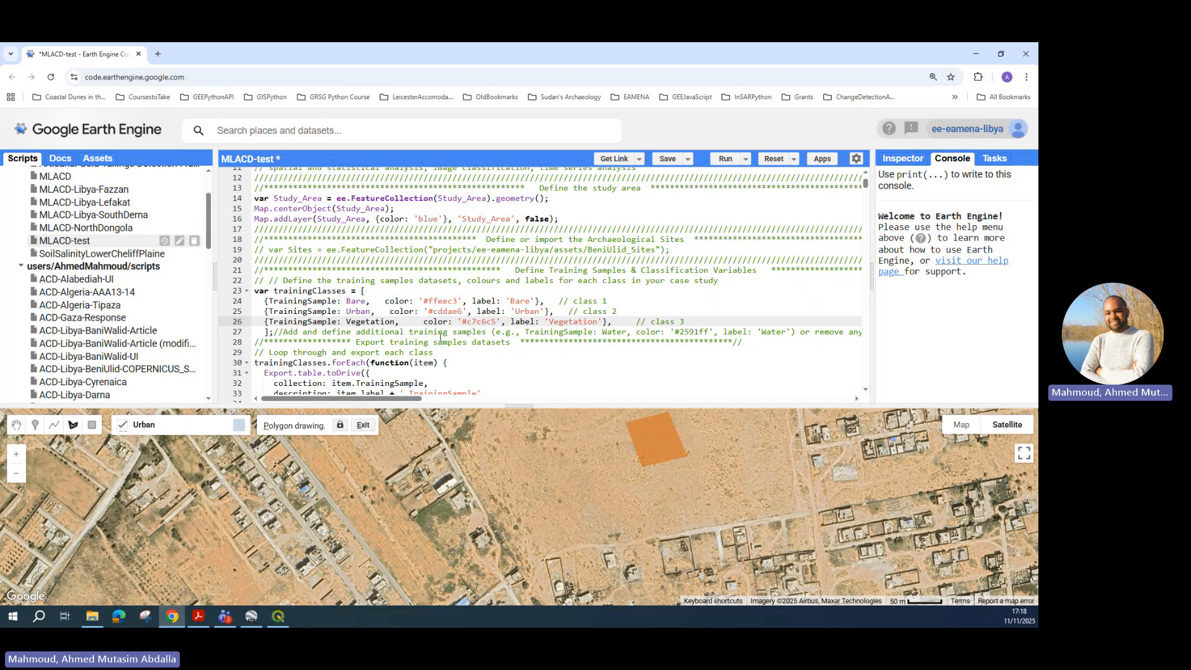
pyautogui.moveTo(420, 301); pyautogui.dragTo(485, 322)
pyautogui.click(485, 322)
pyautogui.click(453, 312)
pyautogui.click(449, 303)
pyautogui.click(454, 311)
pyautogui.click(474, 322)
pyautogui.click(458, 312)
pyautogui.click(451, 302)
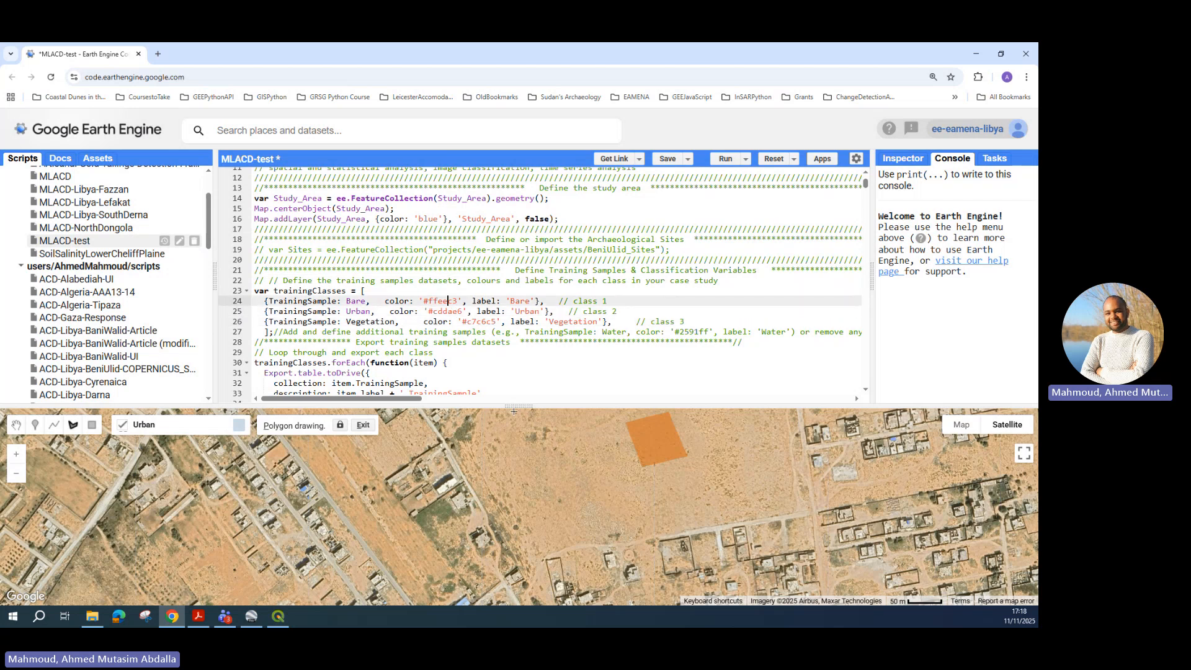
# Enlarge the map area and draw an Urban polygon on the roof of the isolated house above the small walled enclosure.
pyautogui.moveTo(514, 411); pyautogui.dragTo(533, 293)
pyautogui.moveTo(172, 345)
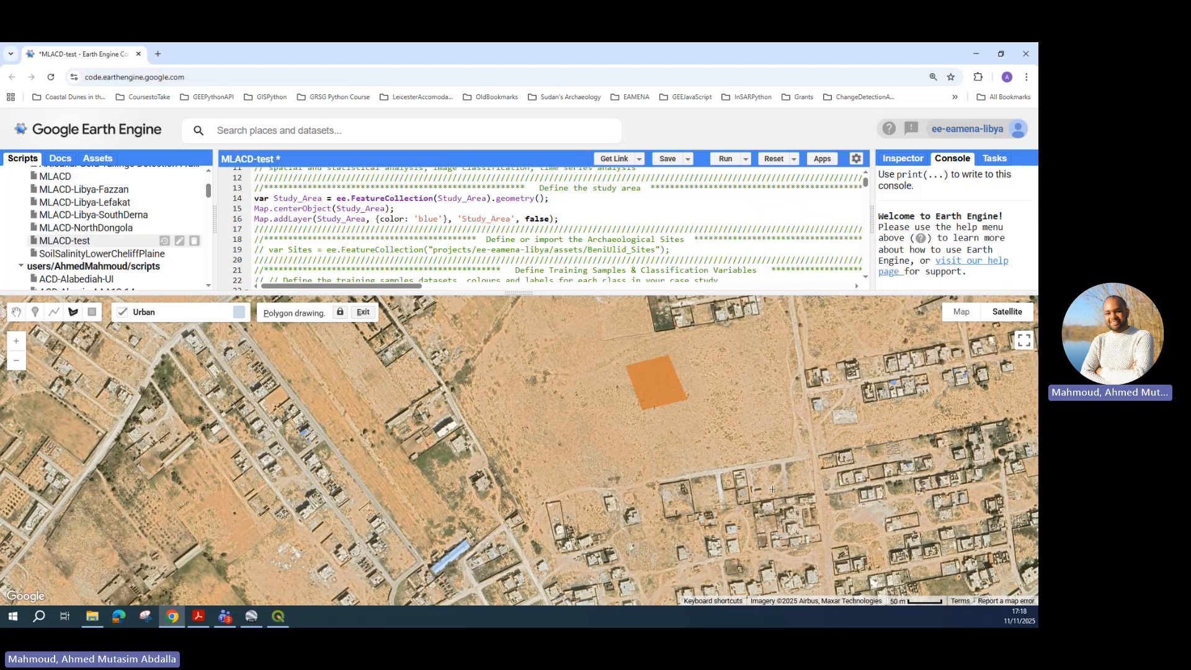
pyautogui.scroll(3, 772, 489)
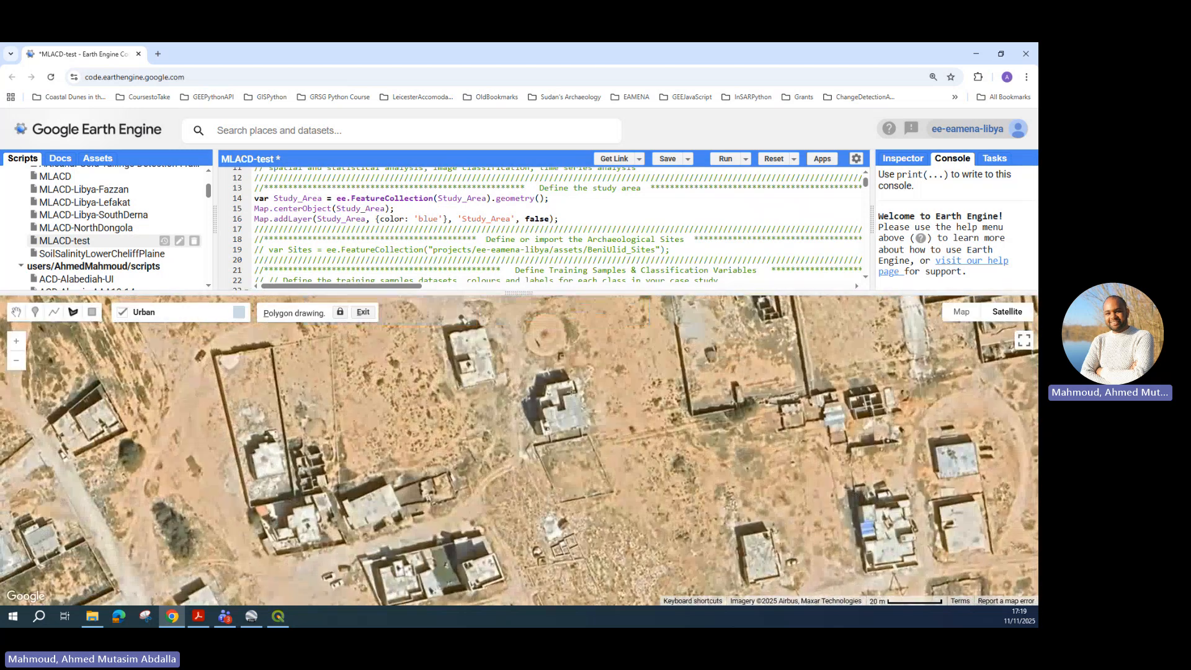
pyautogui.click(571, 389)
pyautogui.click(555, 432)
pyautogui.click(548, 393)
pyautogui.click(570, 390)
# Draw a second Urban polygon on the flat-roofed house just north of the large walled compound with the green patch.
pyautogui.moveTo(473, 487); pyautogui.dragTo(616, 381)
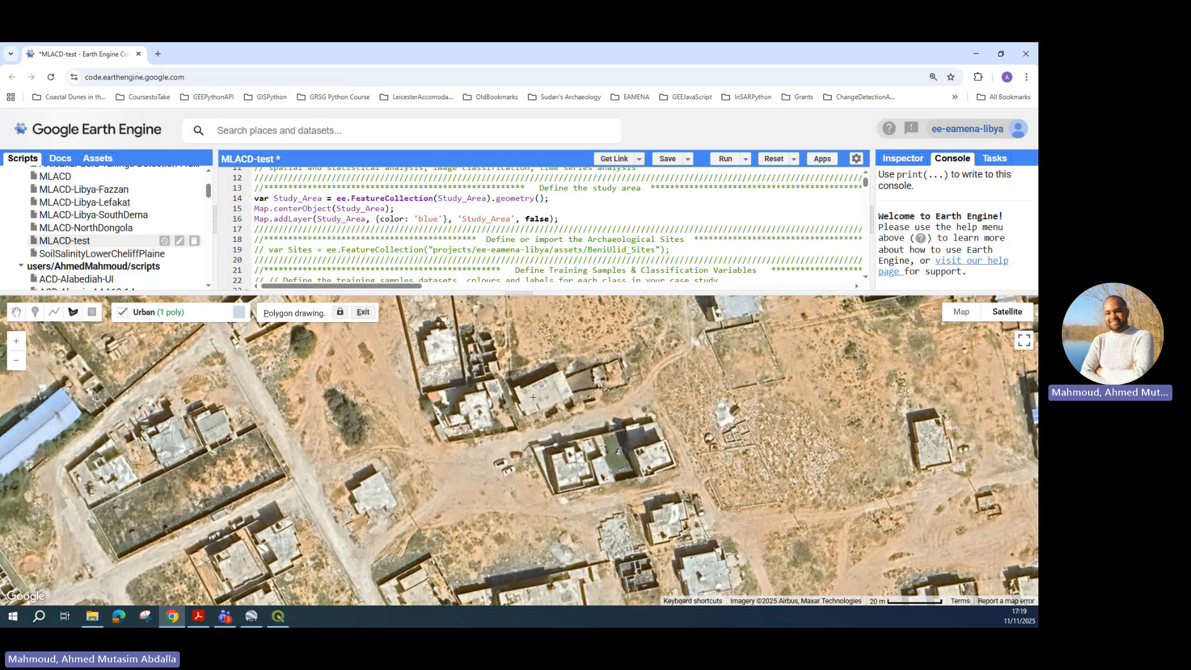
pyautogui.click(558, 375)
pyautogui.click(568, 392)
pyautogui.doubleClick(518, 398)
# Draw a third Urban polygon on the roof of the long blue-roofed building.
pyautogui.moveTo(140, 451); pyautogui.dragTo(450, 367)
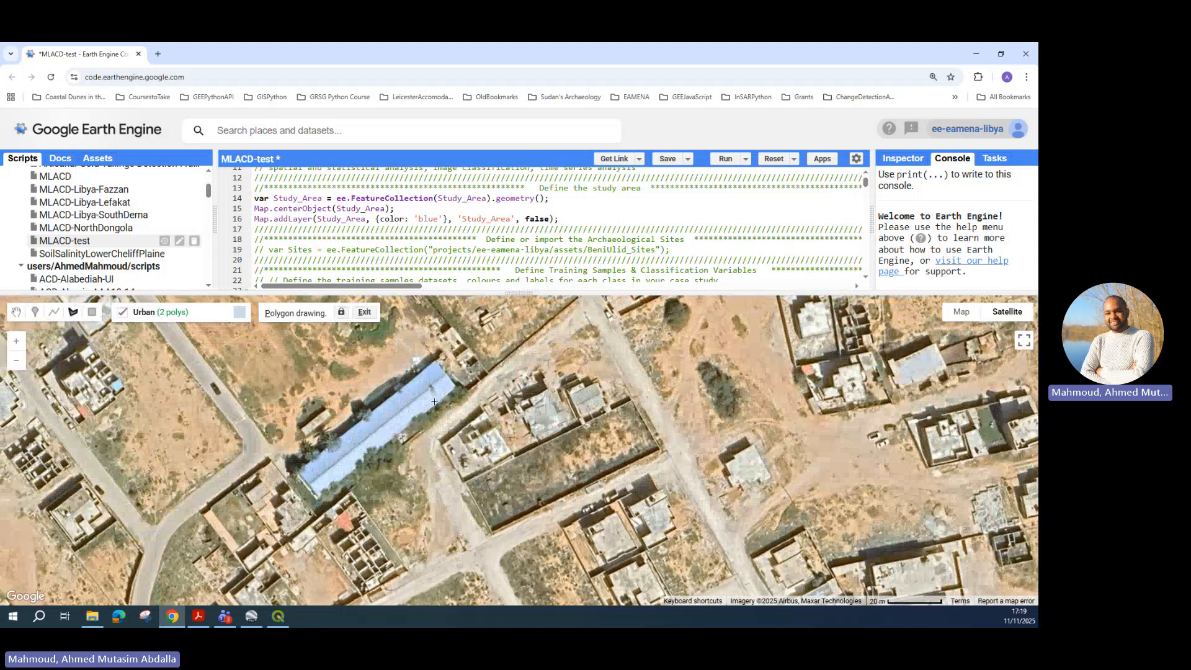
pyautogui.click(452, 389)
pyautogui.doubleClick(389, 431)
# Examine the long blue-roofed building and its surrounding houses, roads and vegetation at different zoom levels.
pyautogui.scroll(1, 351, 426)
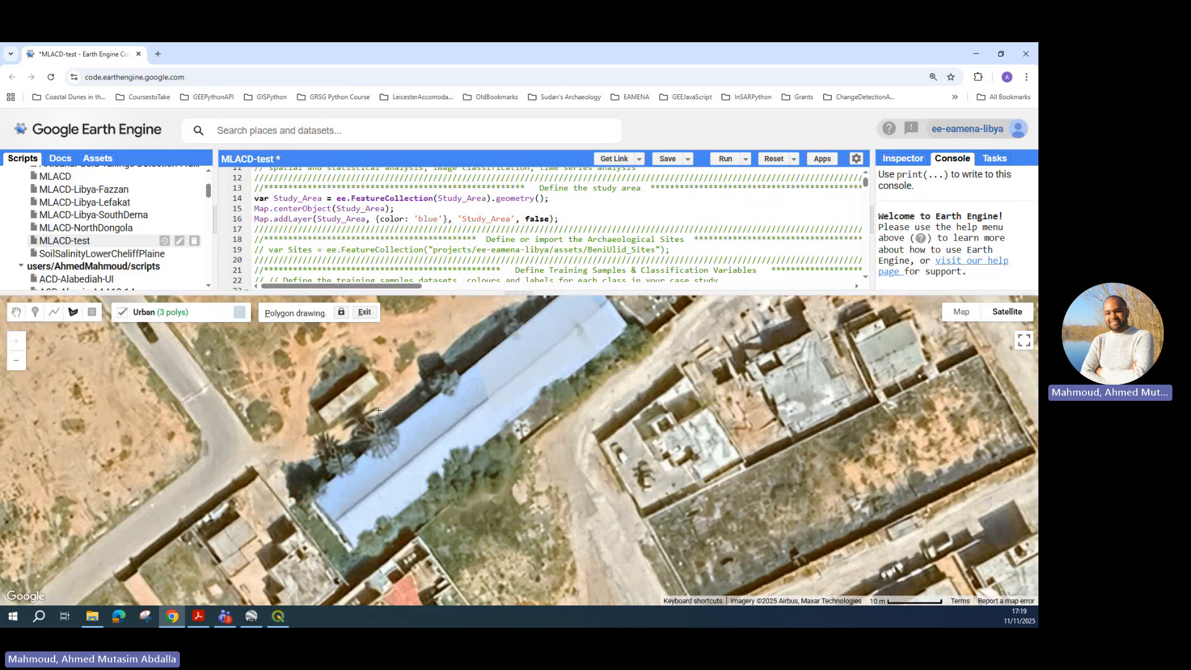
pyautogui.moveTo(466, 372); pyautogui.dragTo(406, 384)
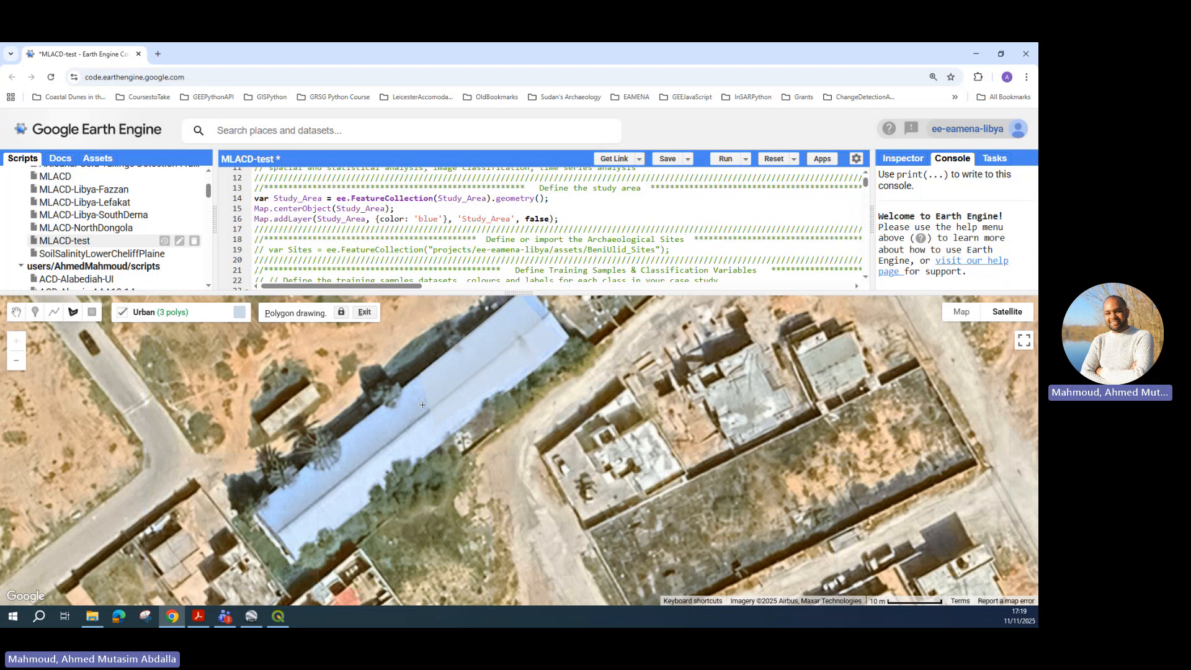
pyautogui.scroll(-2, 402, 394)
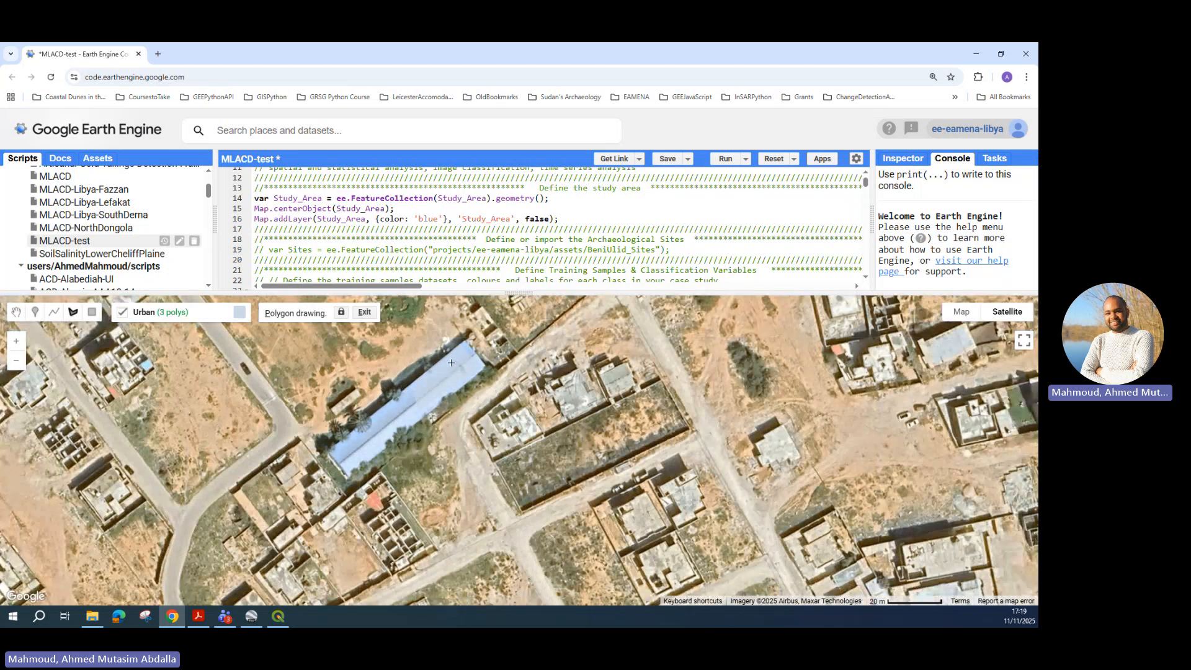
pyautogui.scroll(-2, 434, 385)
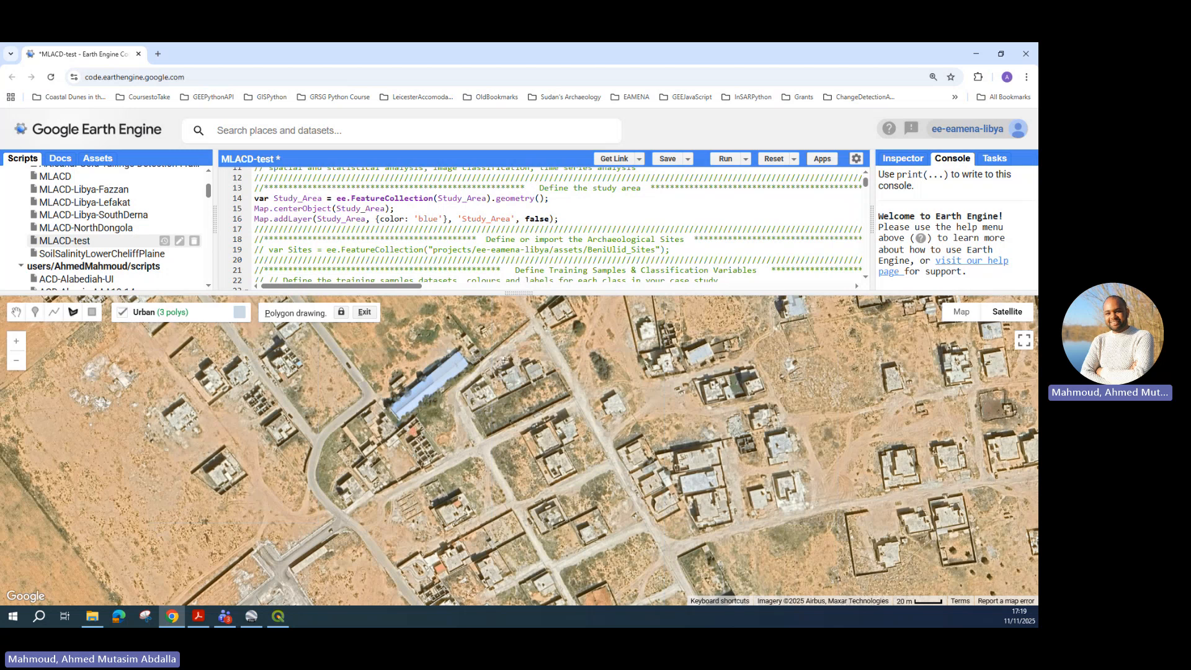
pyautogui.scroll(2, 408, 376)
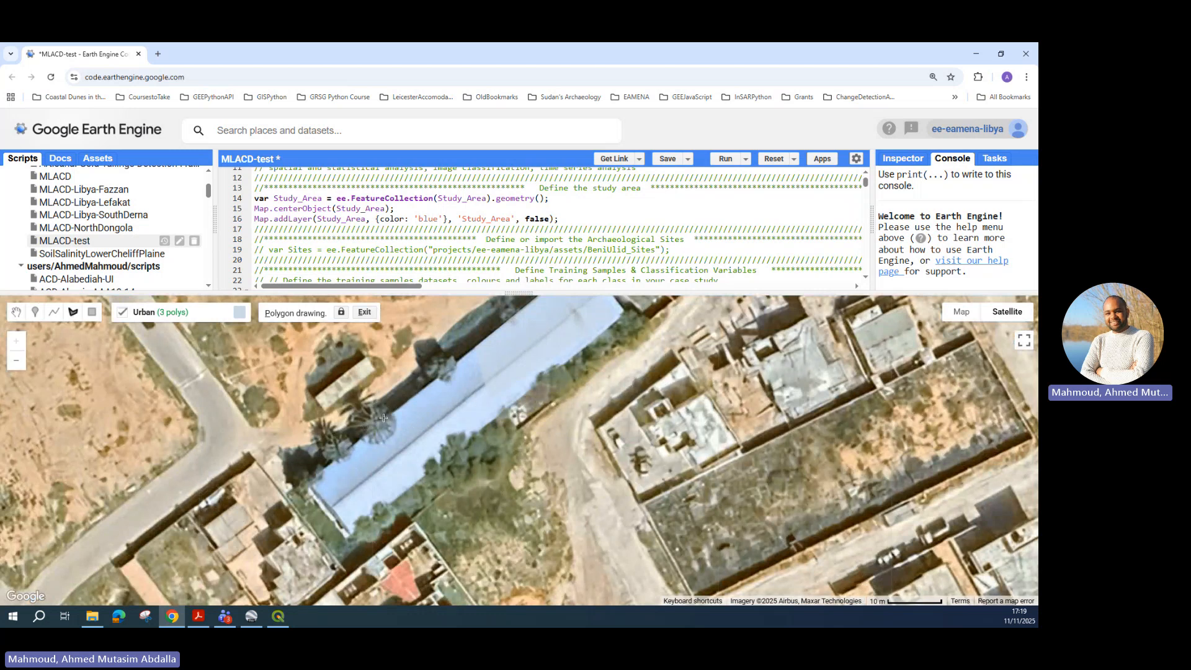
pyautogui.scroll(-2, 430, 406)
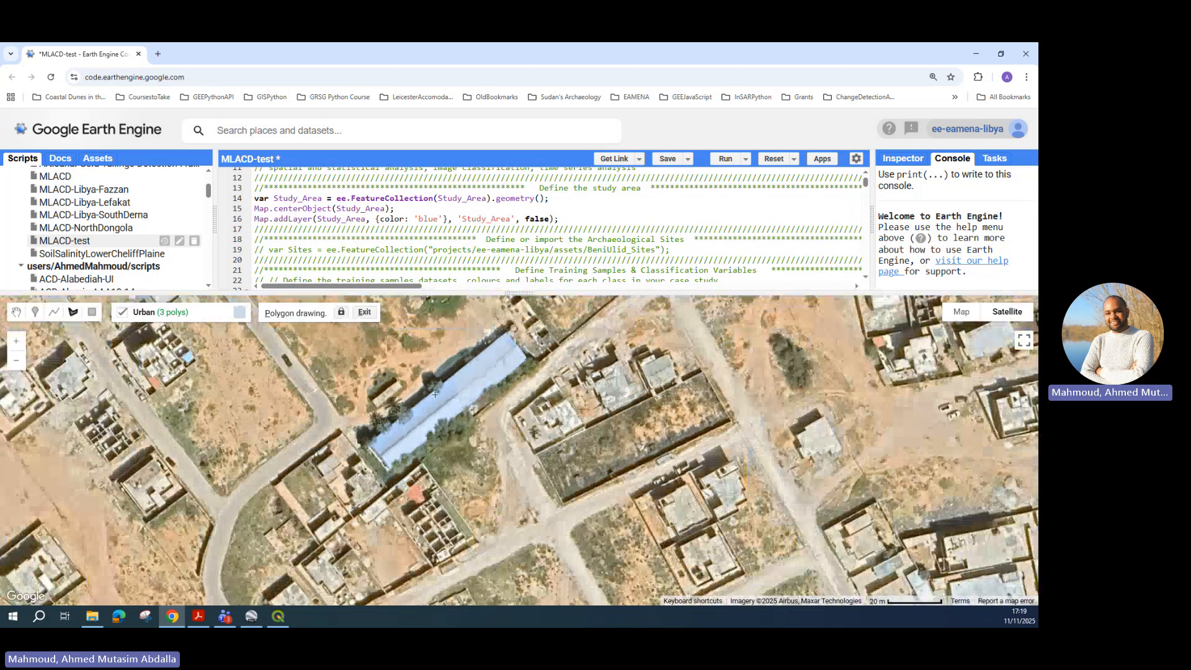
pyautogui.scroll(-1, 578, 401)
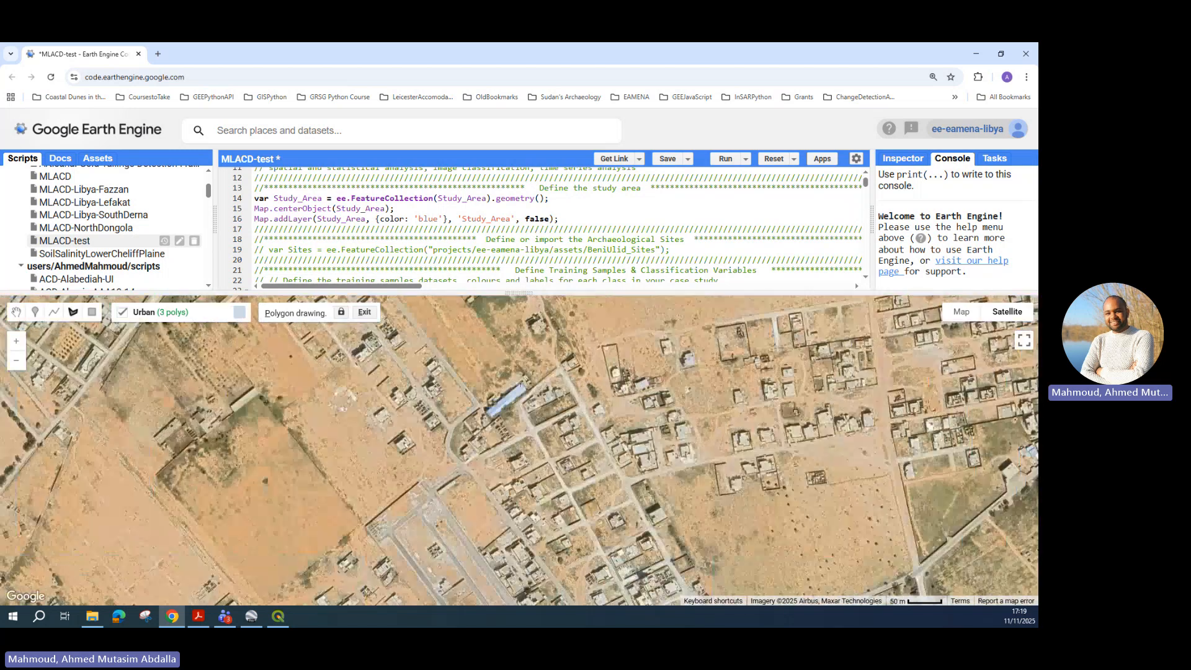
# Draw a fourth Urban polygon on a flat roof in the cluster of adjoining buildings east of the diagonal road.
pyautogui.scroll(1, 555, 408)
pyautogui.moveTo(762, 478); pyautogui.dragTo(697, 429)
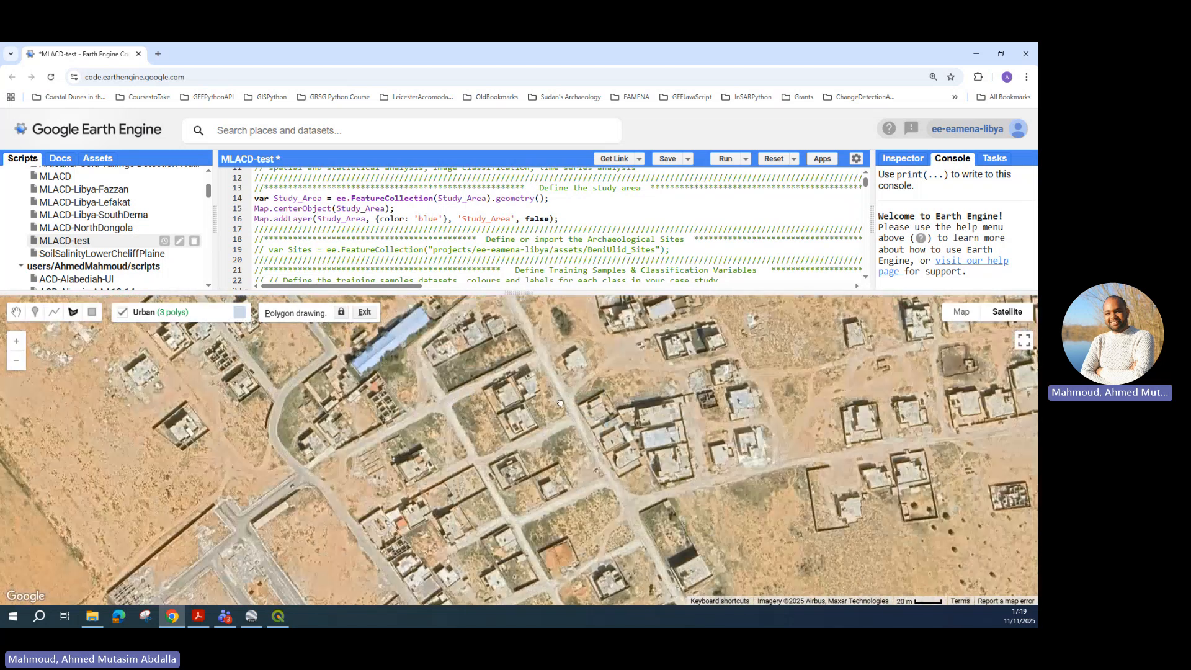
pyautogui.scroll(1, 697, 429)
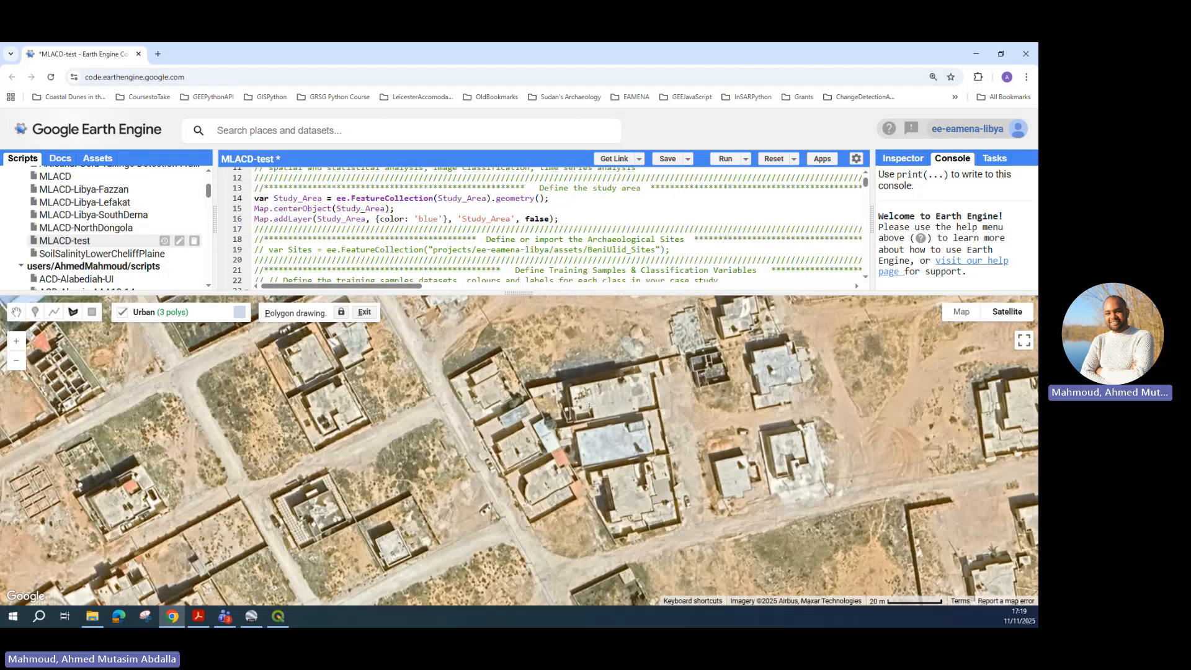
pyautogui.click(593, 416)
pyautogui.click(646, 378)
pyautogui.doubleClick(606, 396)
# Draw a fifth Urban polygon on the detached flat-roofed house north of the unpaved road.
pyautogui.scroll(-1, 561, 397)
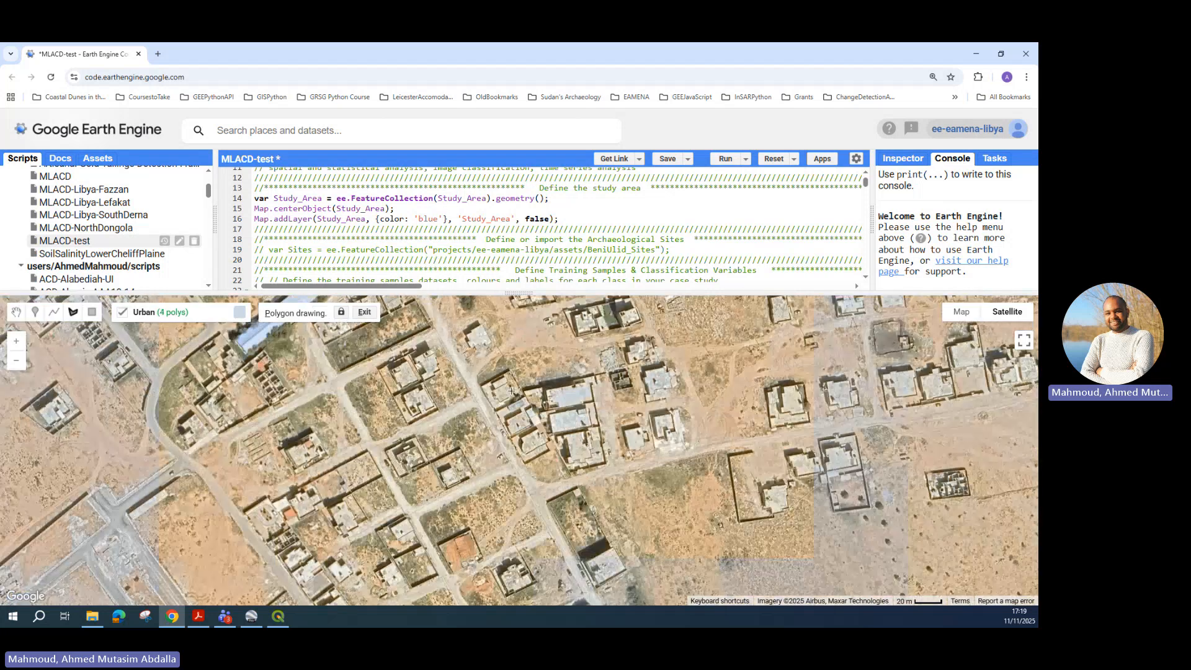
pyautogui.moveTo(764, 438); pyautogui.dragTo(498, 388)
pyautogui.scroll(1, 498, 388)
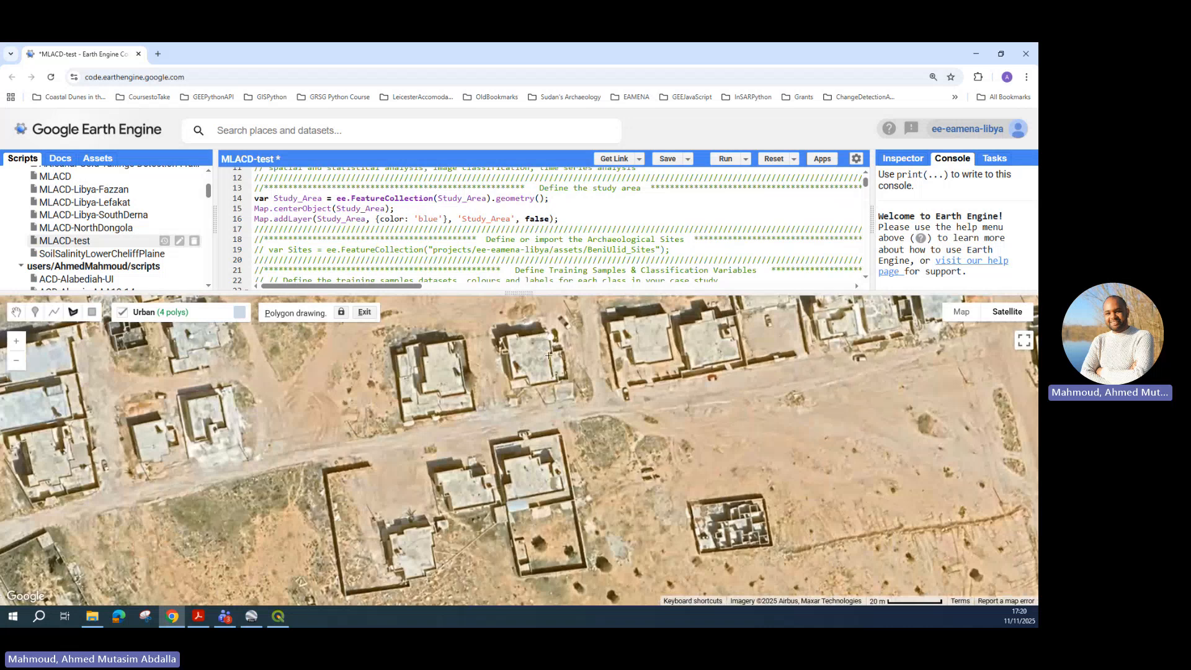
pyautogui.click(554, 380)
pyautogui.click(523, 383)
pyautogui.click(515, 347)
pyautogui.doubleClick(551, 337)
# Draw a sixth Urban polygon on the paved road running beside the dark vegetated field.
pyautogui.scroll(-2, 627, 352)
pyautogui.moveTo(782, 363); pyautogui.dragTo(567, 373)
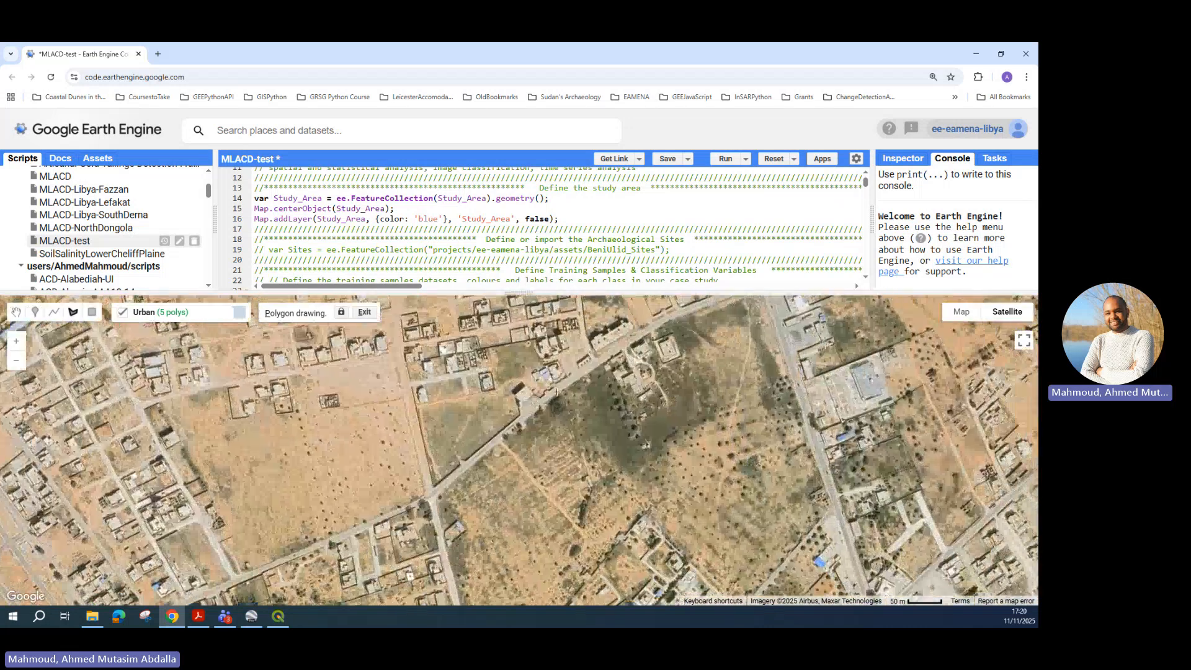
pyautogui.scroll(2, 567, 373)
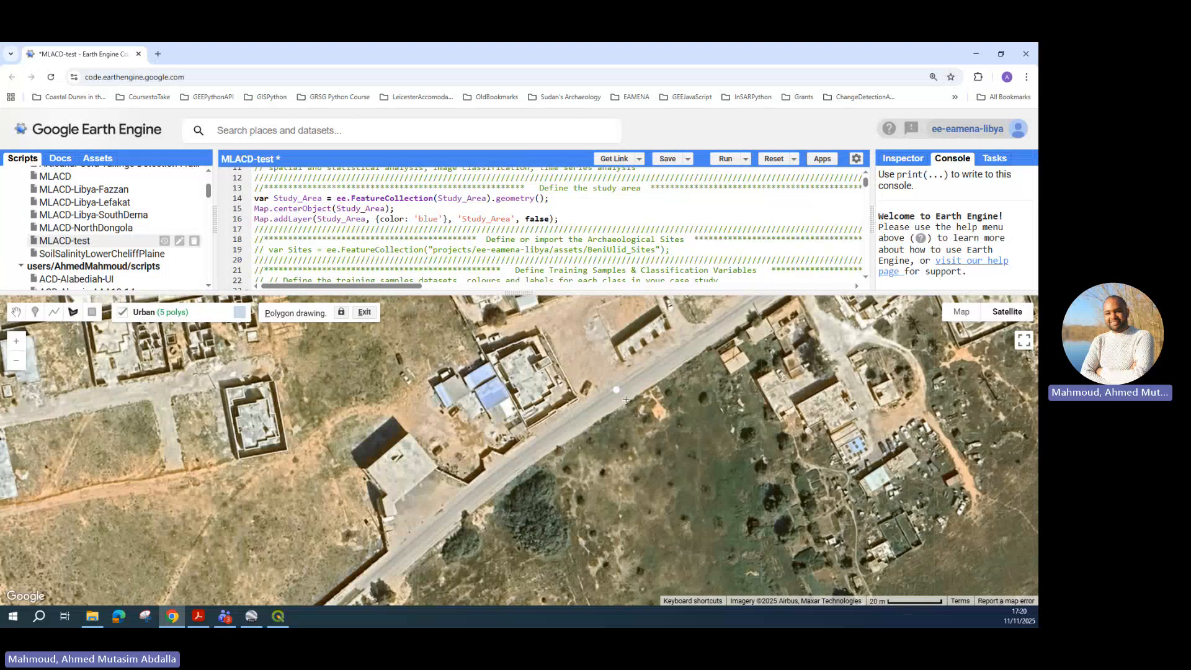
pyautogui.doubleClick(549, 447)
# Draw a seventh Urban polygon on the roof of the square walled building just south of the paved road.
pyautogui.scroll(-1, 610, 378)
pyautogui.moveTo(662, 360); pyautogui.dragTo(494, 412)
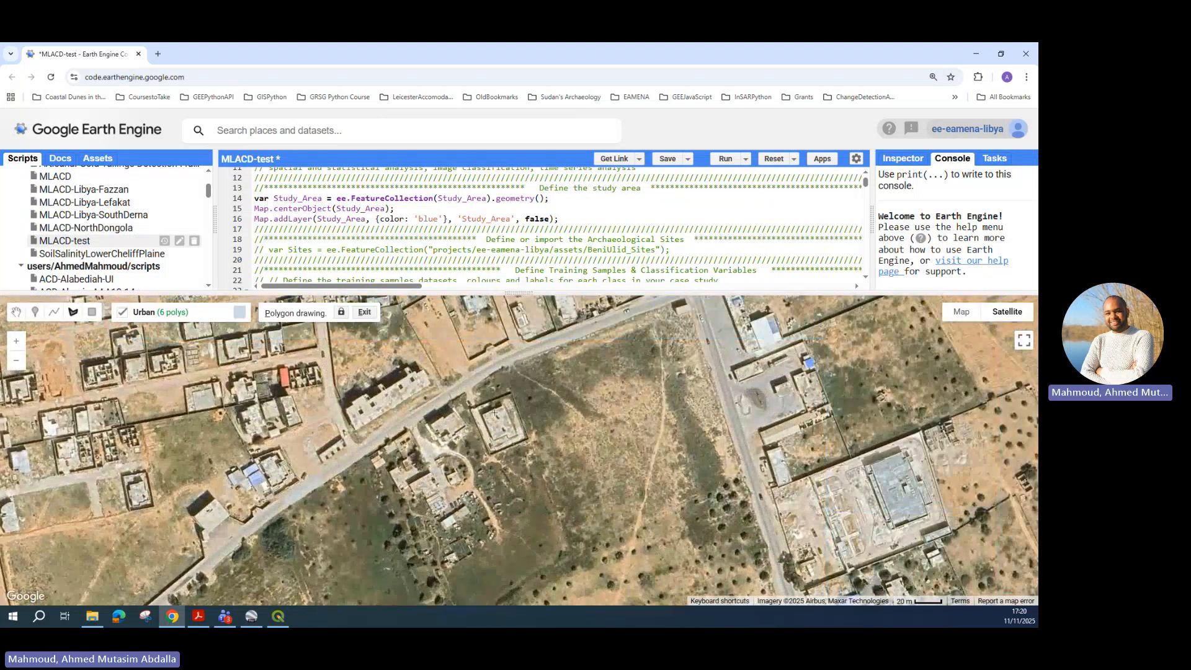
pyautogui.scroll(1, 495, 412)
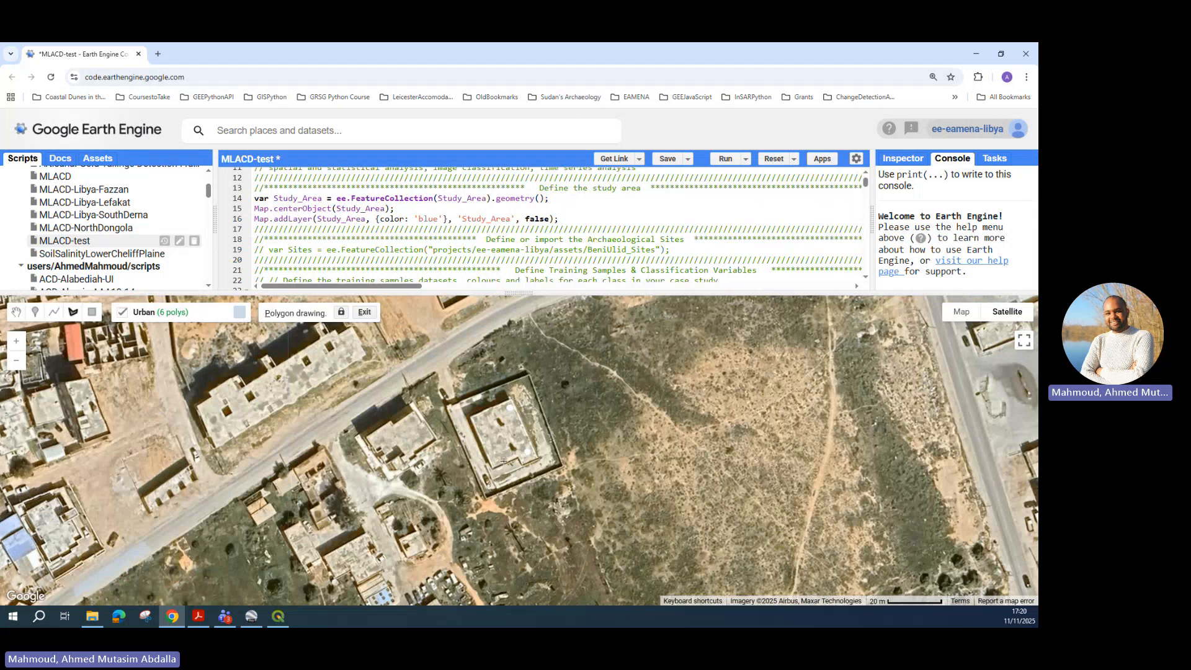
pyautogui.click(478, 423)
# Draw an eighth Urban polygon on an apartment block in the planned housing development west of the tree-lined road.
pyautogui.scroll(-2, 636, 407)
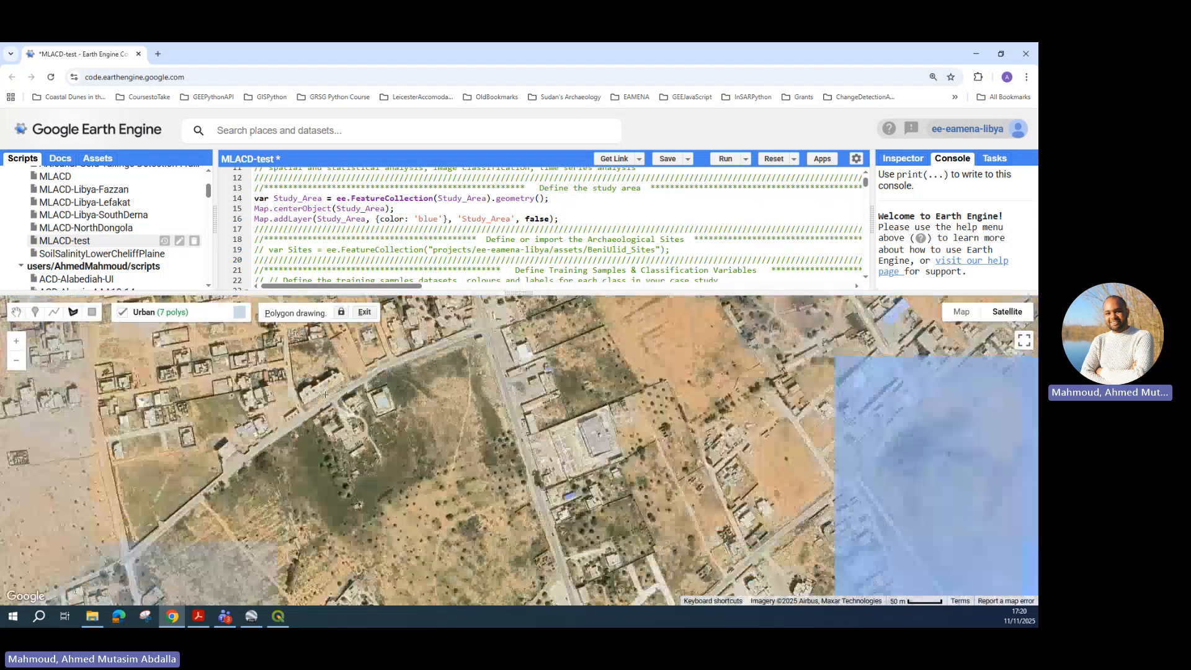
pyautogui.scroll(-5, 635, 406)
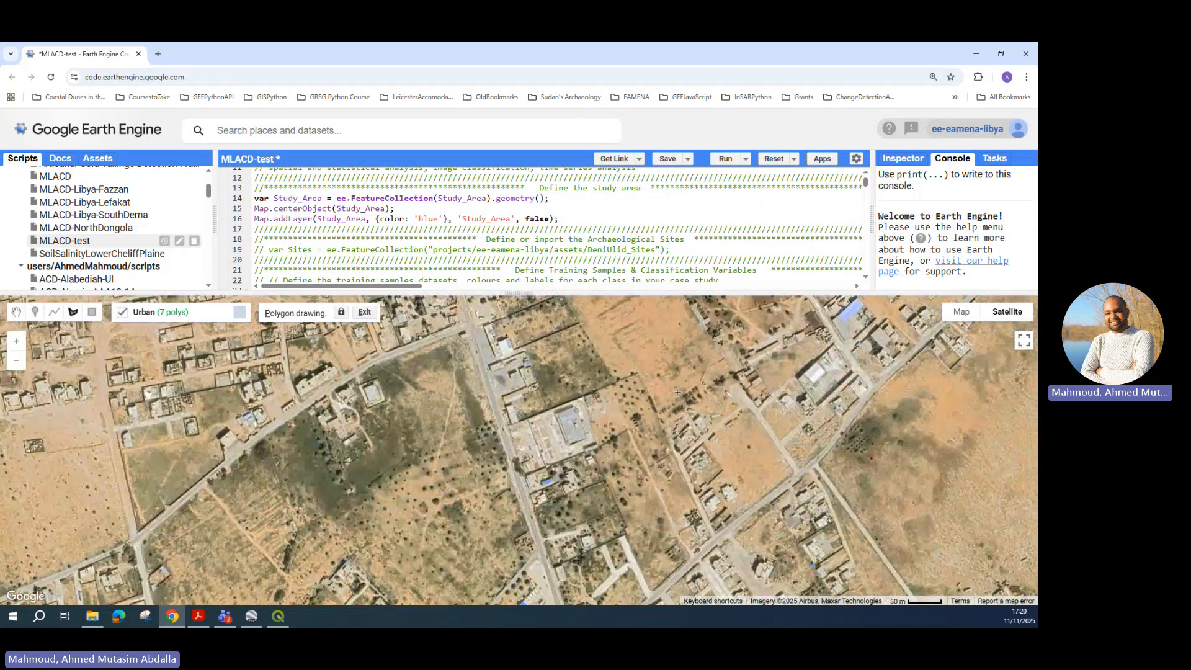
pyautogui.scroll(5, 607, 351)
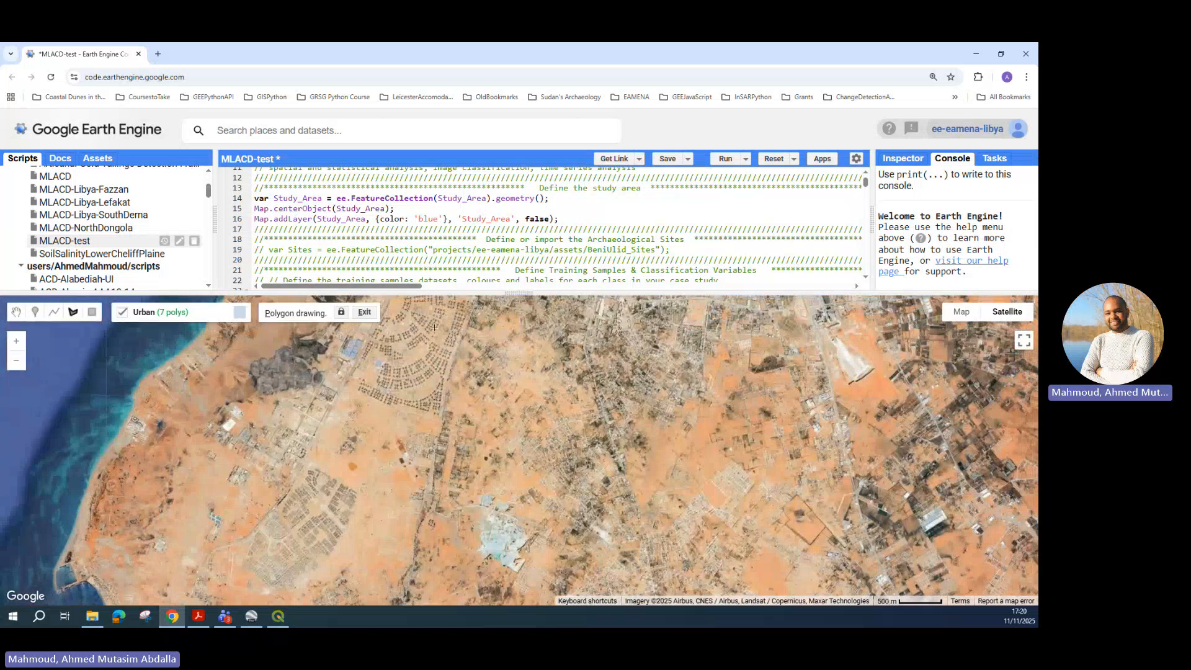
pyautogui.scroll(2, 453, 349)
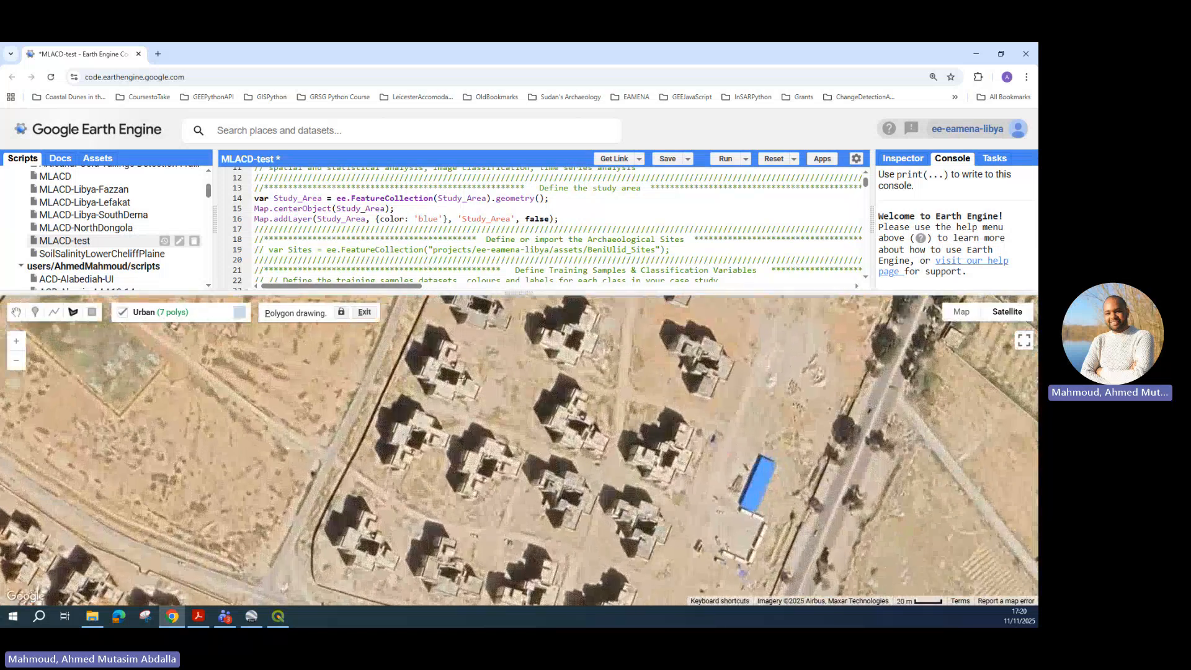
pyautogui.click(445, 340)
pyautogui.click(455, 345)
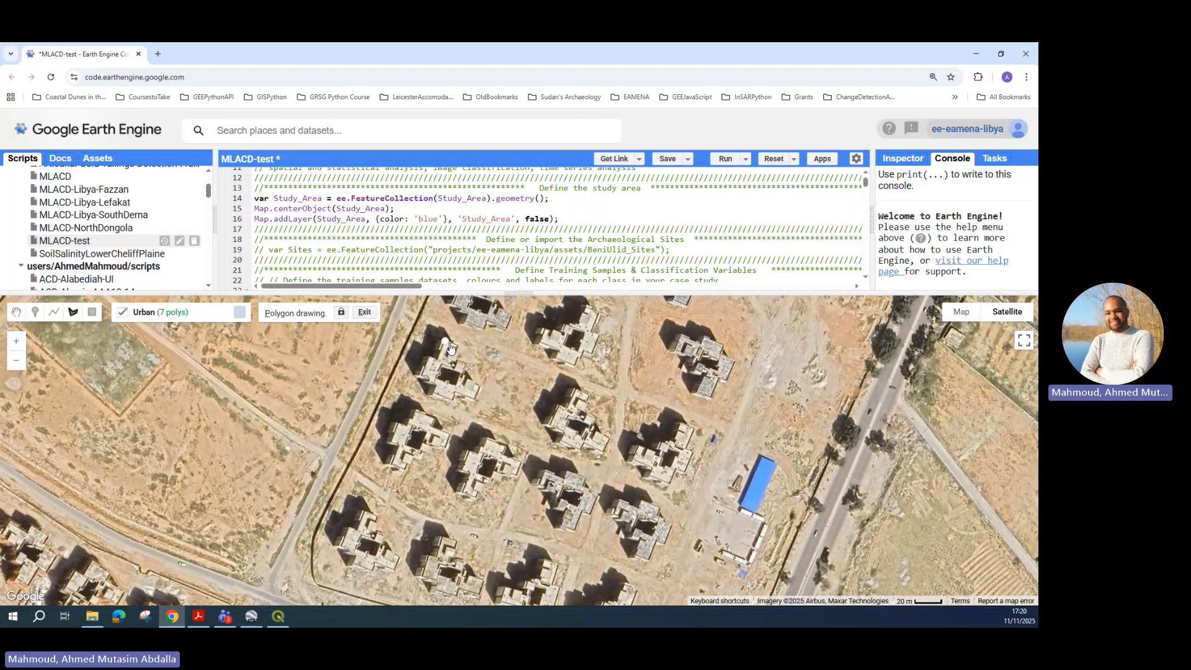
pyautogui.click(454, 358)
pyautogui.doubleClick(443, 359)
# Draw a ninth Urban polygon on another apartment block in the same housing development, farther east.
pyautogui.moveTo(498, 398); pyautogui.dragTo(497, 350)
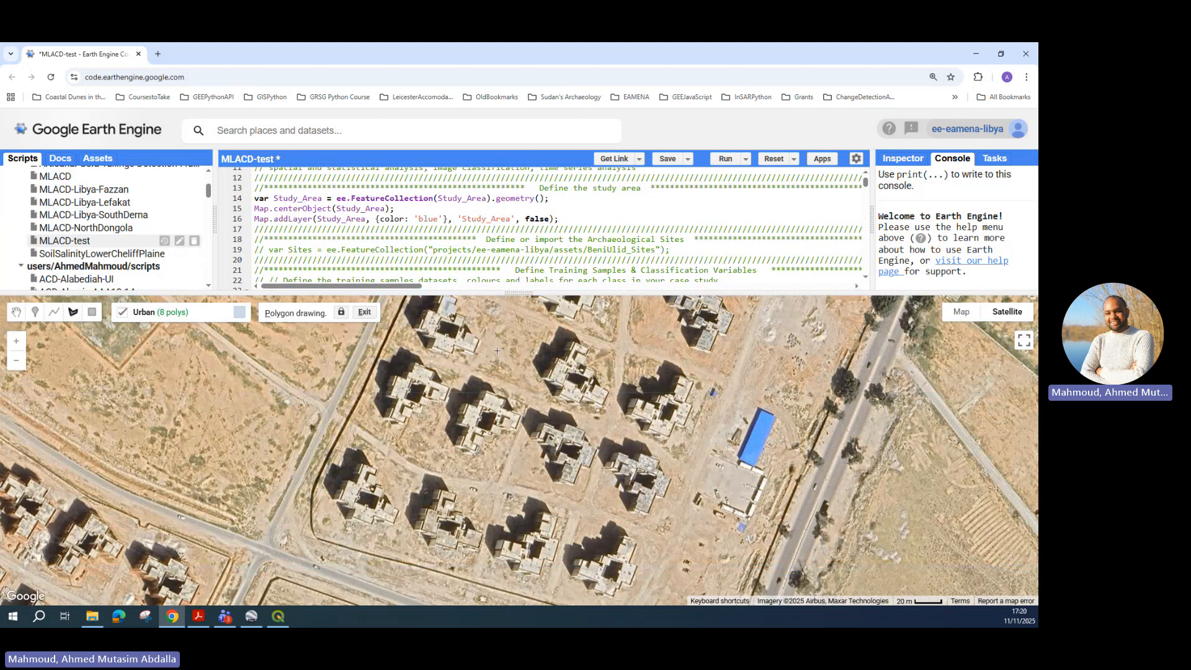
pyautogui.moveTo(558, 383); pyautogui.dragTo(445, 388)
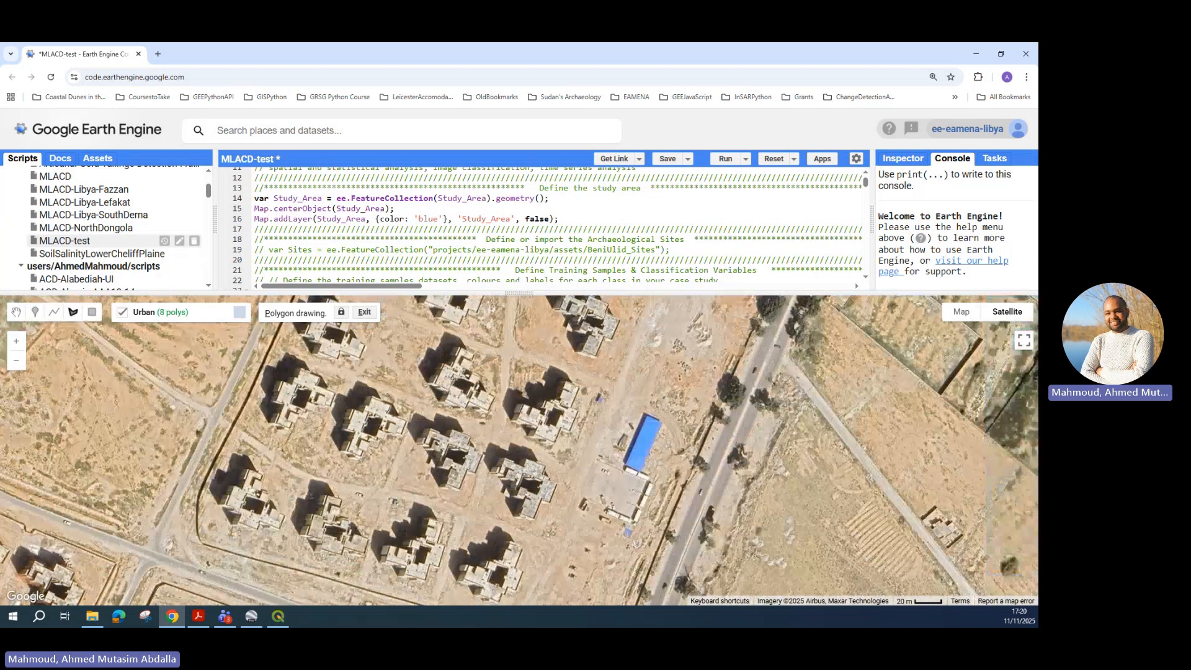
pyautogui.click(446, 366)
pyautogui.click(447, 390)
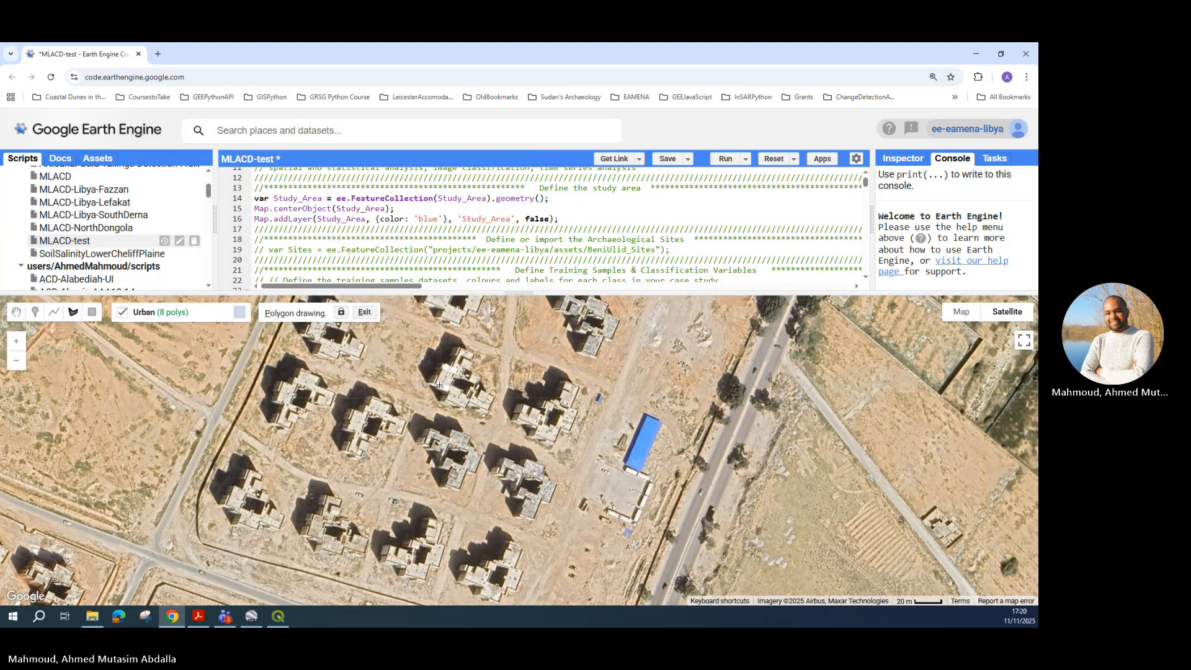
pyautogui.doubleClick(439, 385)
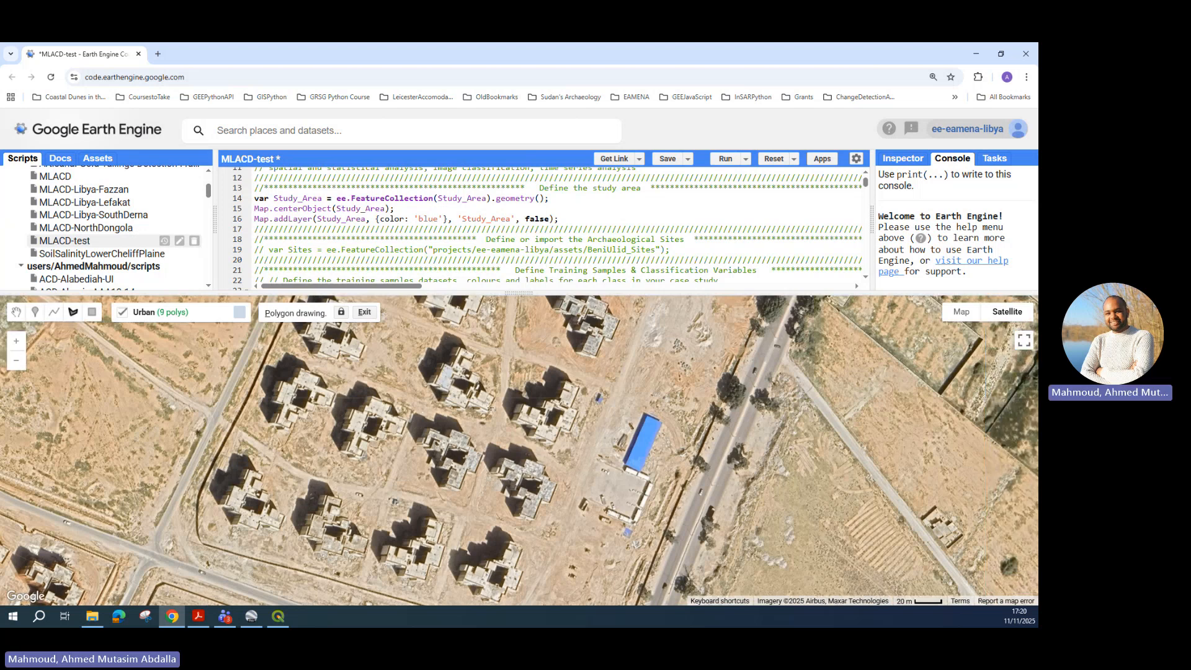
# Examine the apartment blocks, the tree-lined road and the neighbouring fields for further land cover sample locations.
pyautogui.moveTo(462, 353); pyautogui.dragTo(417, 404)
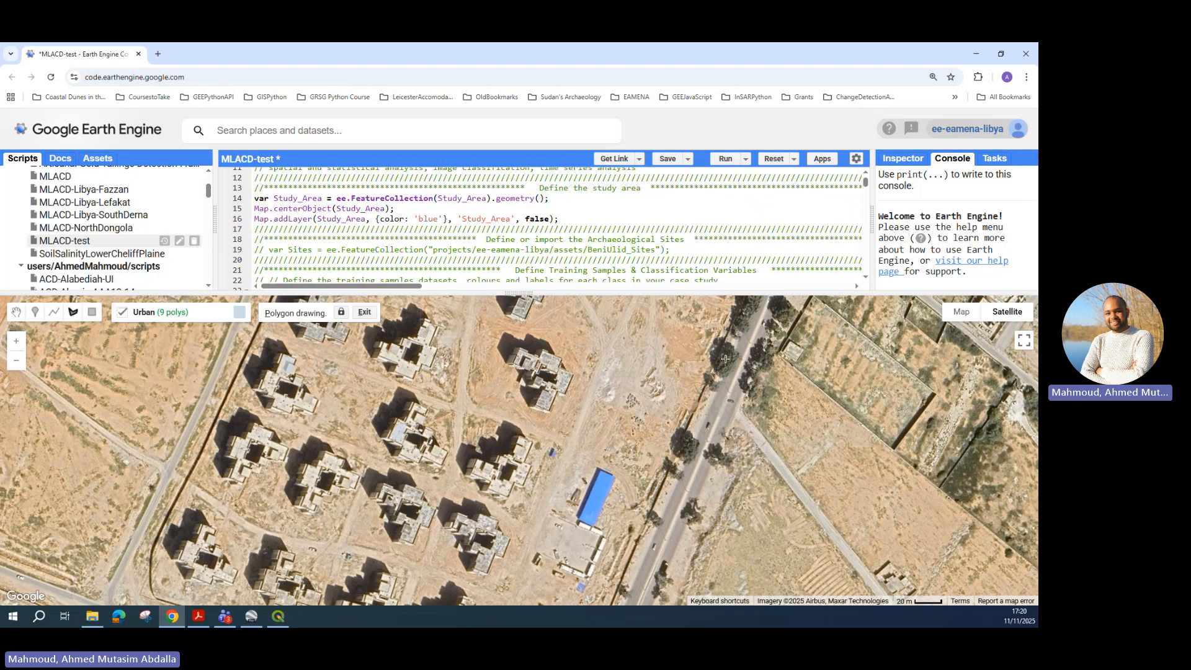
pyautogui.scroll(2, 713, 378)
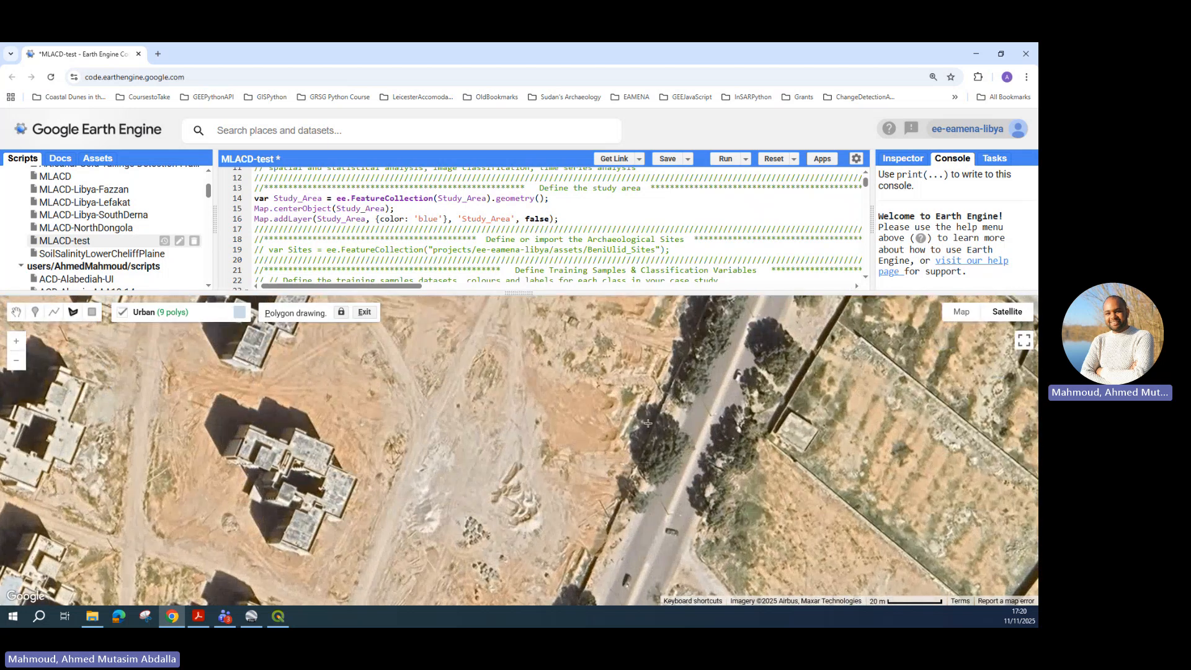
pyautogui.scroll(-2, 403, 455)
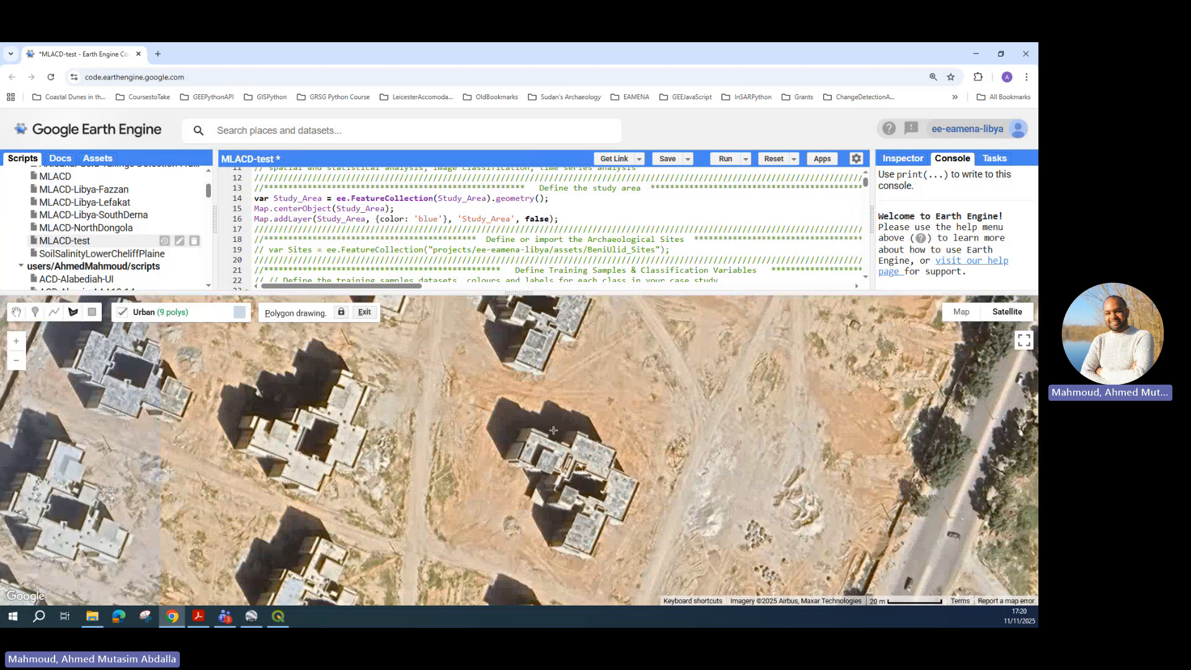
pyautogui.moveTo(475, 439); pyautogui.dragTo(391, 441)
pyautogui.scroll(-2, 511, 370)
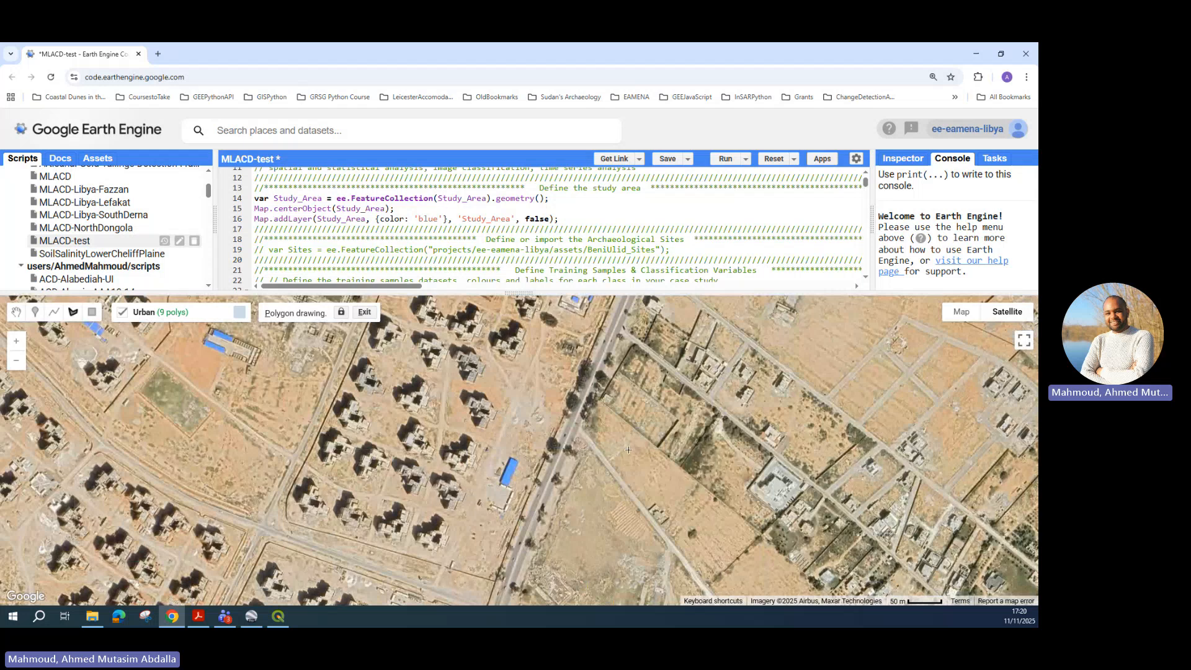
pyautogui.moveTo(639, 441); pyautogui.dragTo(581, 414)
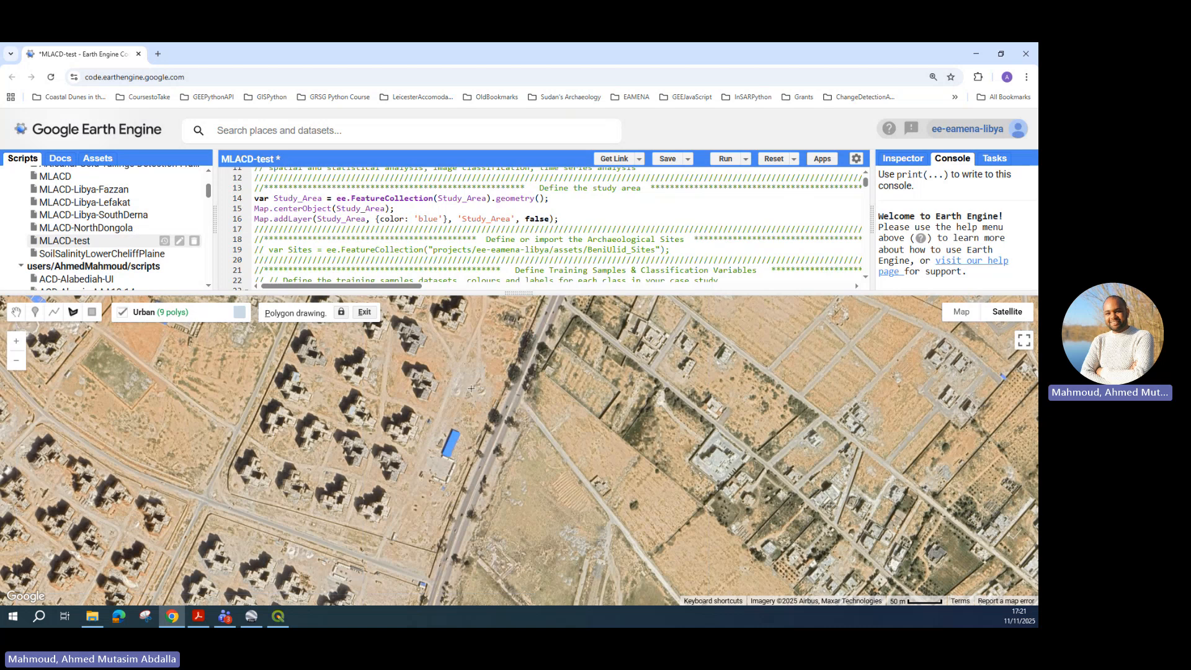
pyautogui.moveTo(390, 482)
pyautogui.mouseDown()
pyautogui.moveTo(561, 414)
pyautogui.moveTo(473, 377)
pyautogui.moveTo(426, 420)
pyautogui.mouseUp()
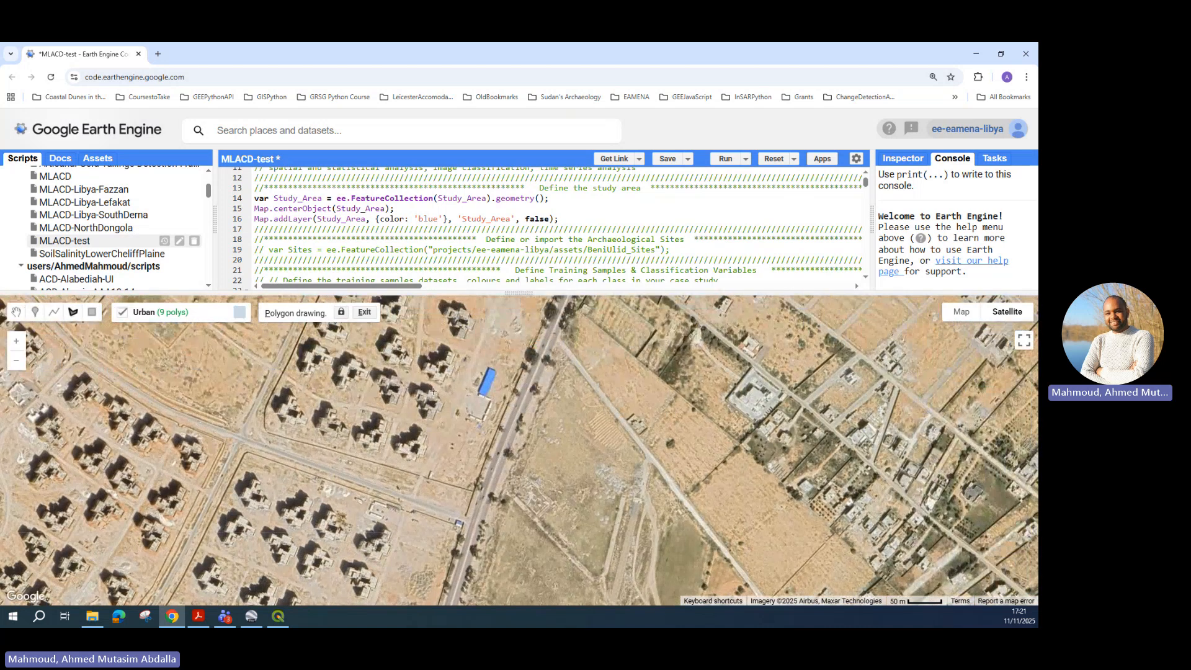
pyautogui.moveTo(612, 367)
pyautogui.mouseDown()
pyautogui.moveTo(449, 376)
pyautogui.moveTo(565, 379)
pyautogui.mouseUp()
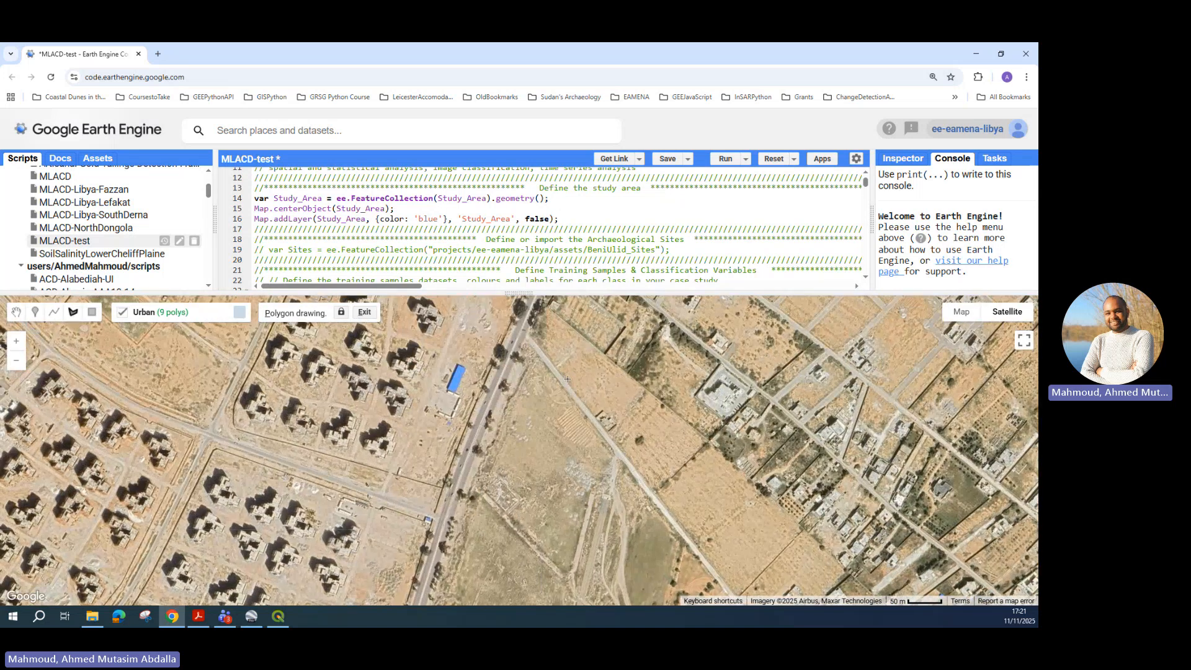
# Draw a tenth Urban polygon on the long blue roof between the apartment blocks and the tree-lined road.
pyautogui.moveTo(701, 393); pyautogui.dragTo(513, 397)
pyautogui.scroll(1, 514, 397)
pyautogui.moveTo(235, 399)
pyautogui.mouseDown()
pyautogui.moveTo(326, 422)
pyautogui.moveTo(599, 429)
pyautogui.mouseUp()
pyautogui.moveTo(408, 441)
pyautogui.mouseDown()
pyautogui.moveTo(572, 421)
pyautogui.moveTo(512, 456)
pyautogui.moveTo(497, 493)
pyautogui.mouseUp()
pyautogui.scroll(1, 546, 389)
pyautogui.click(518, 424)
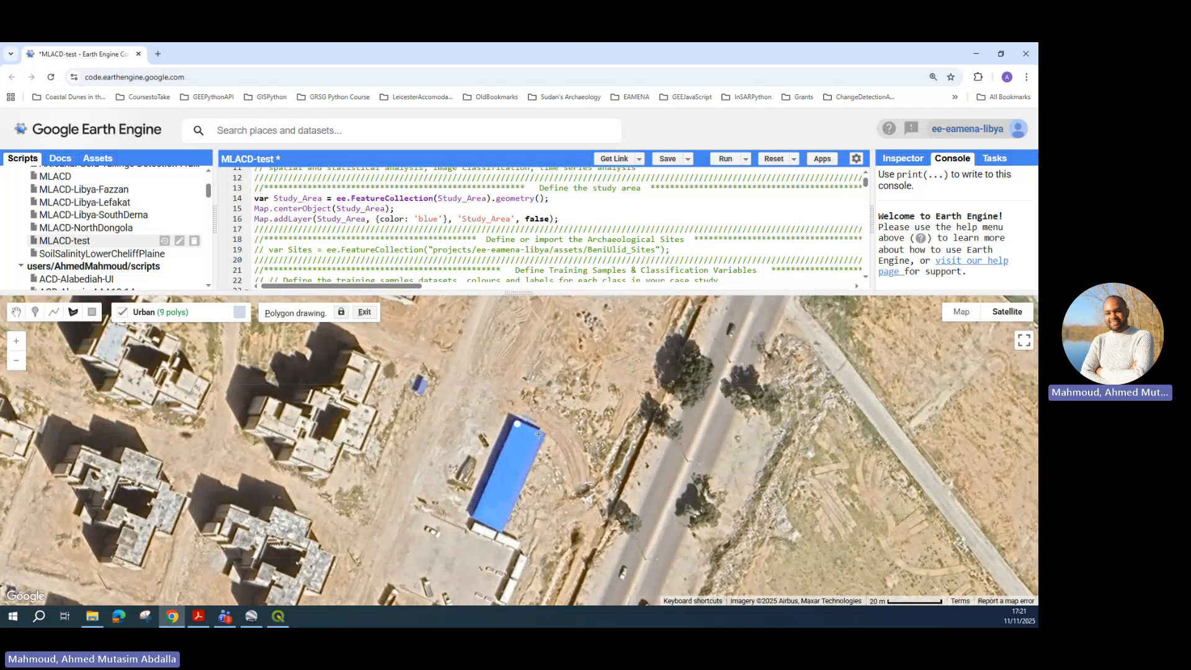
pyautogui.click(539, 434)
pyautogui.click(501, 523)
pyautogui.doubleClick(478, 517)
# Draw an eleventh Urban polygon on the large building inside the paved walled compound east of the tree-lined road.
pyautogui.scroll(-1, 531, 404)
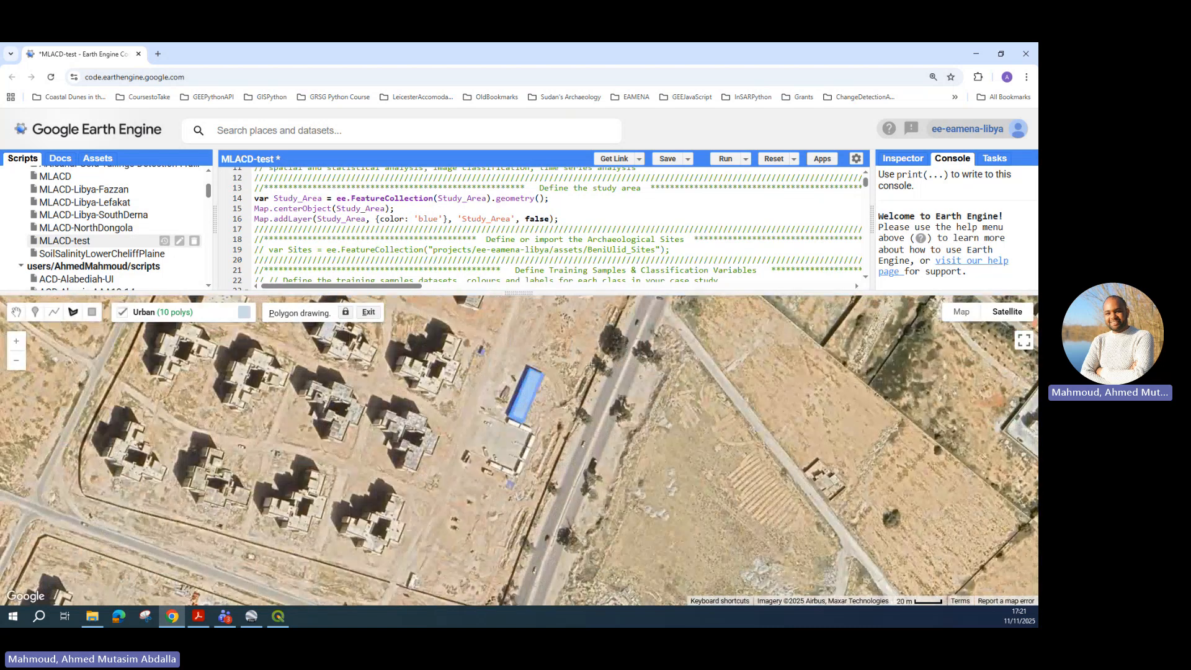
pyautogui.scroll(1, 528, 376)
pyautogui.scroll(-2, 524, 427)
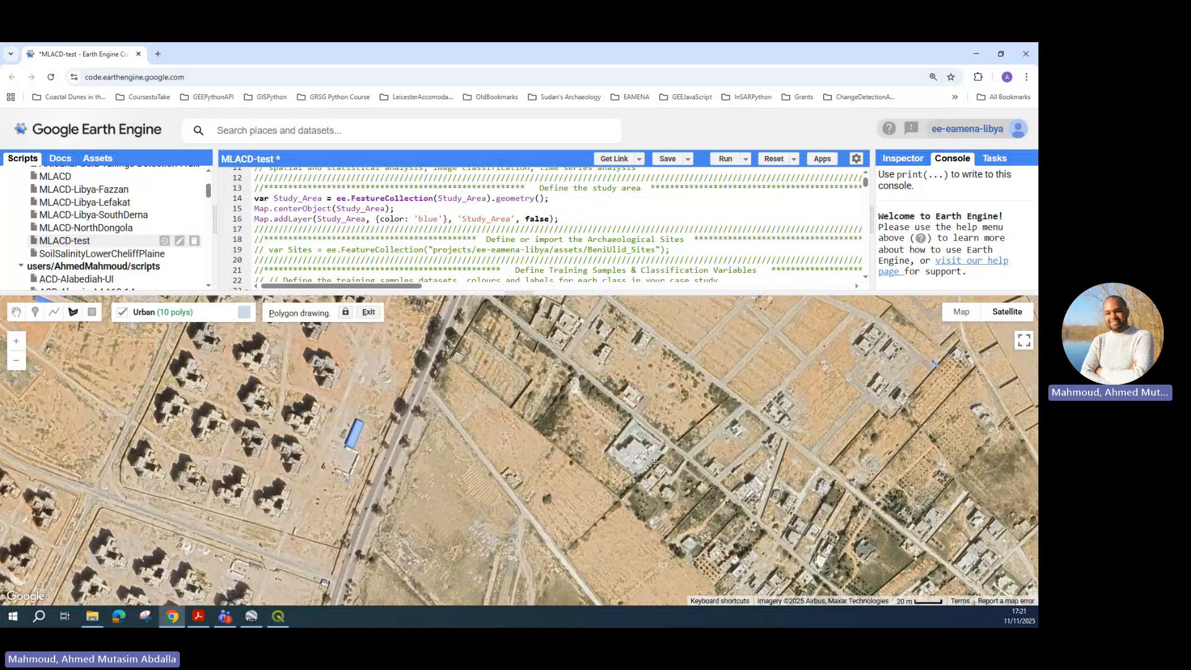
pyautogui.scroll(2, 653, 451)
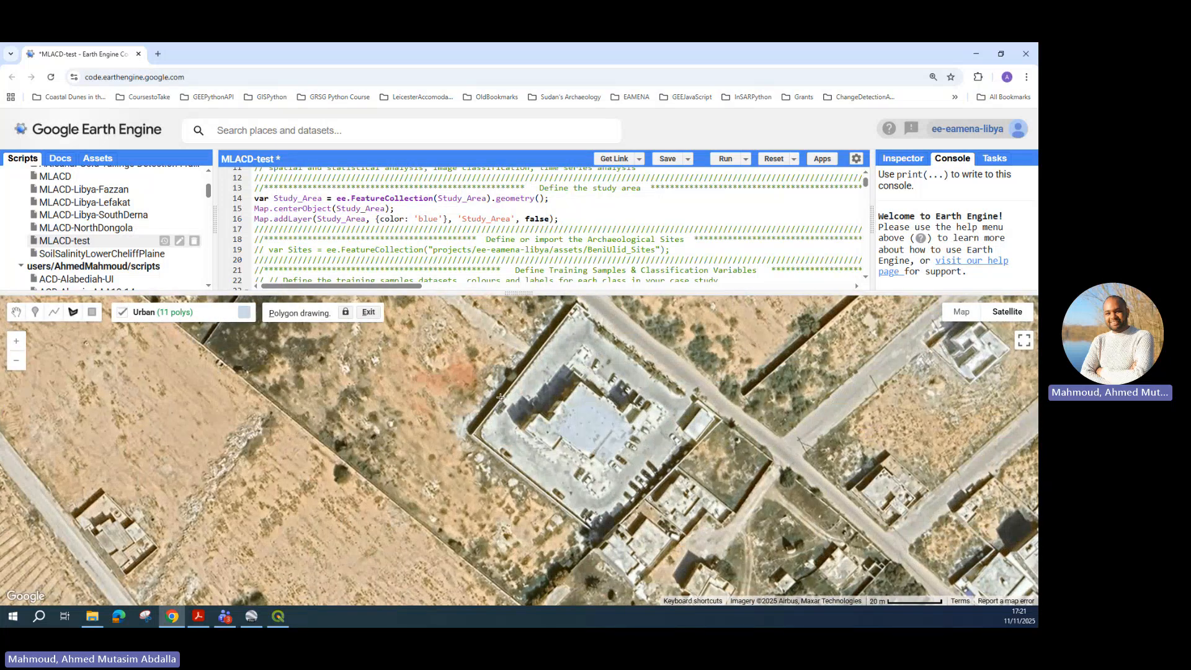
# Draw a twelfth Urban polygon on the largest blue roof in the walled yard southeast of that compound.
pyautogui.scroll(-3, 501, 397)
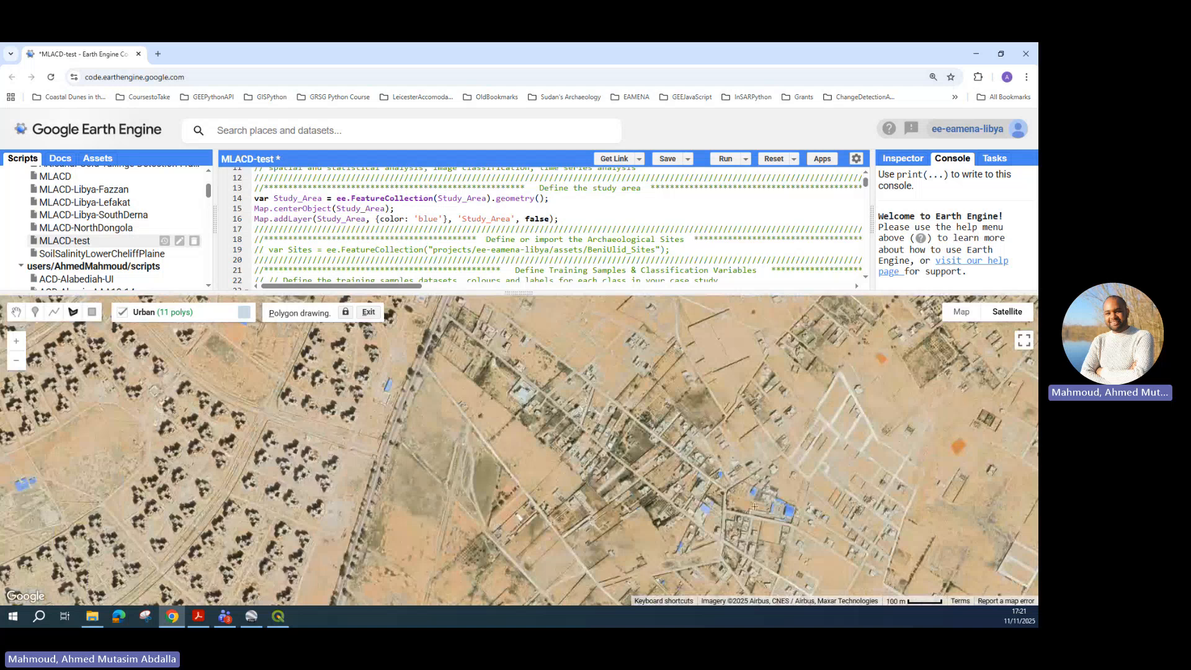
pyautogui.scroll(3, 754, 507)
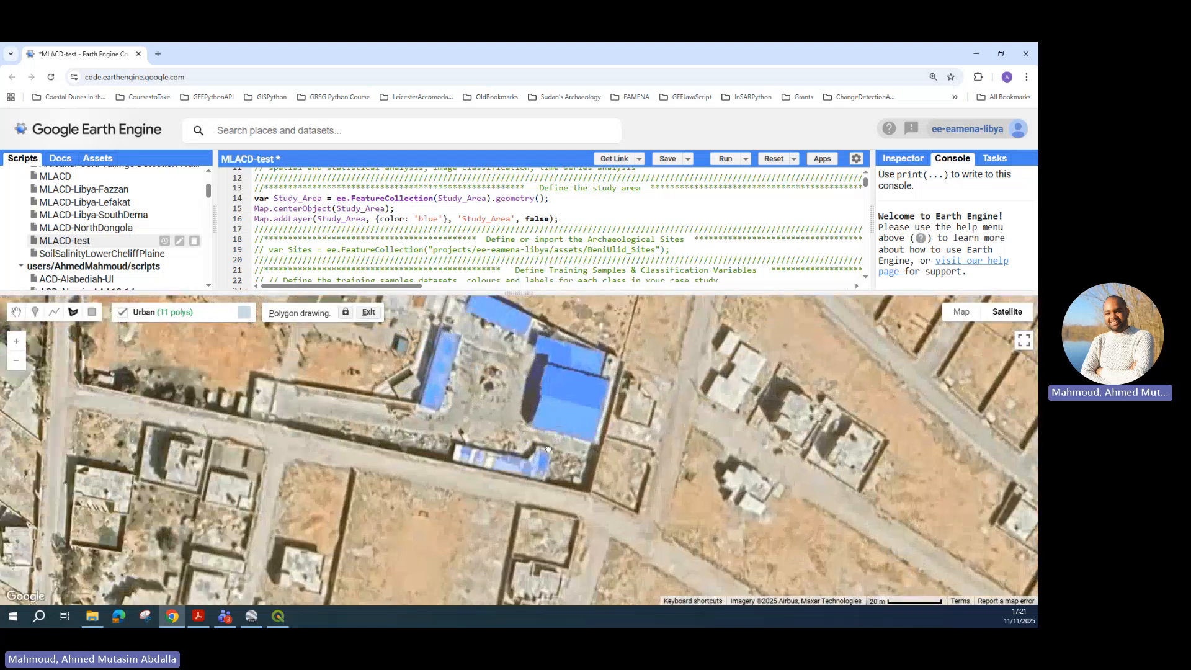
pyautogui.moveTo(548, 449); pyautogui.dragTo(529, 500)
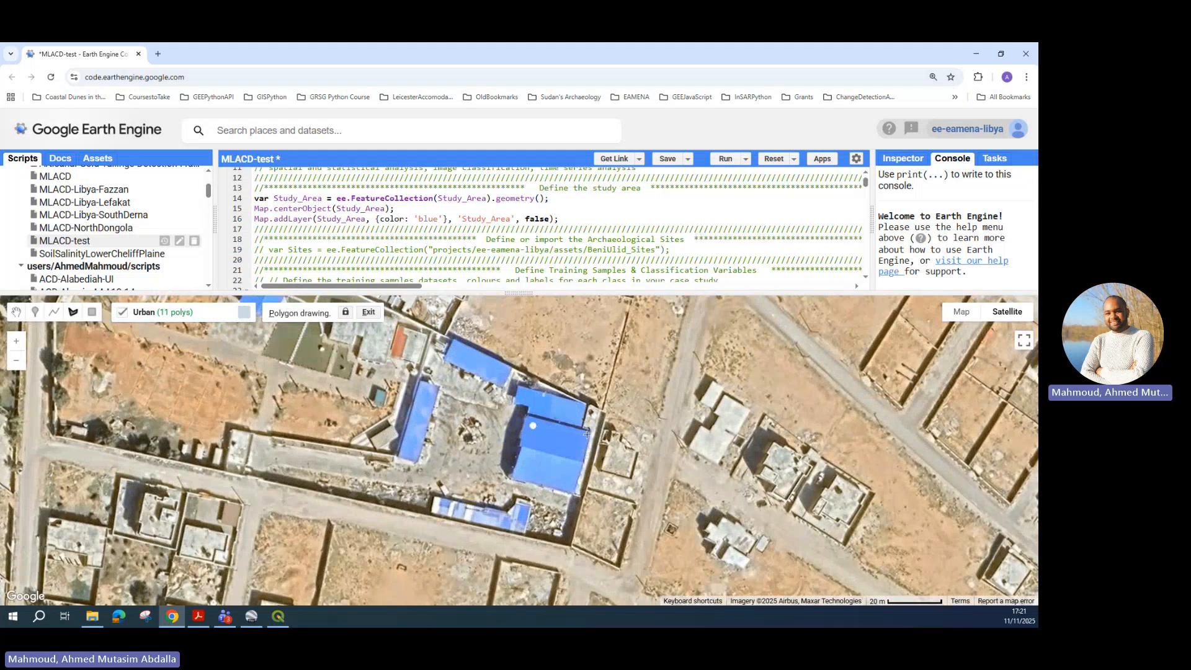
pyautogui.click(572, 476)
pyautogui.doubleClick(532, 464)
# Draw a thirteenth Urban polygon on the long blue-and-white warehouse roof beside the walled storage yard.
pyautogui.scroll(-4, 495, 395)
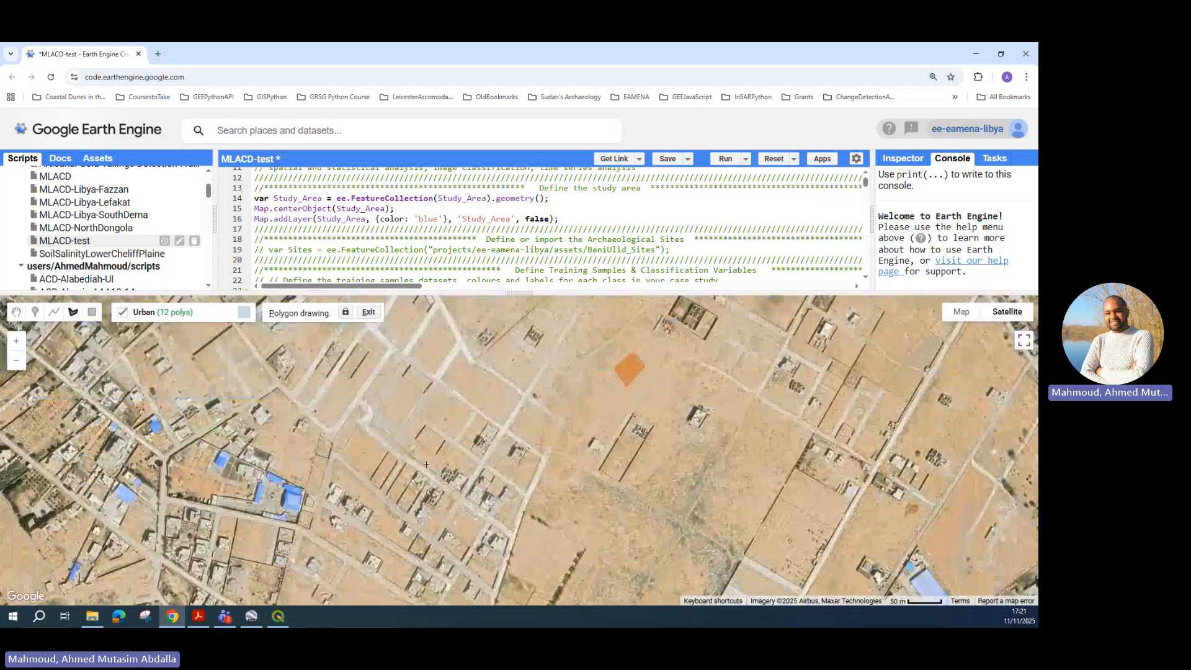
pyautogui.scroll(4, 604, 374)
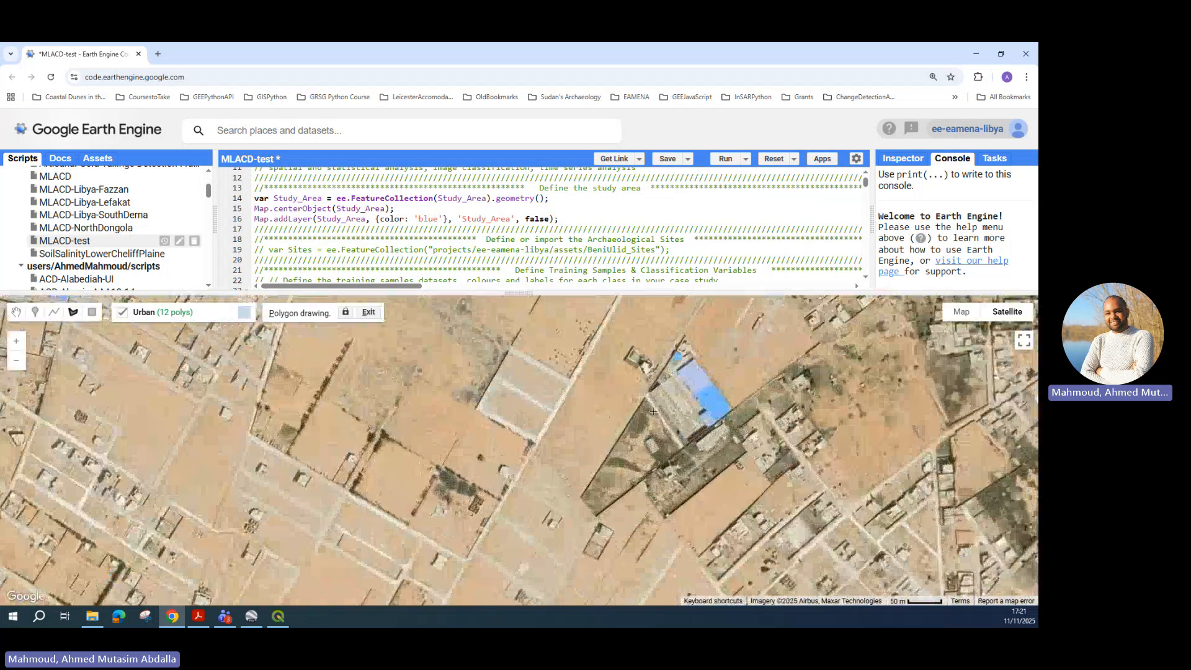
pyautogui.scroll(2, 477, 395)
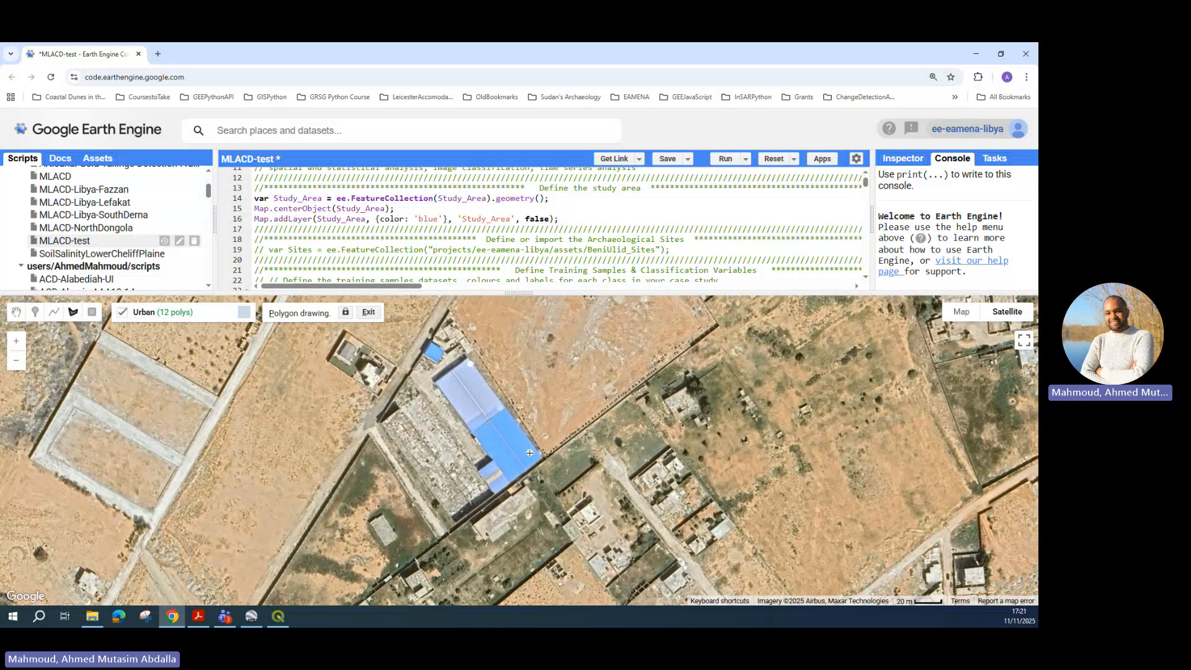
pyautogui.click(447, 387)
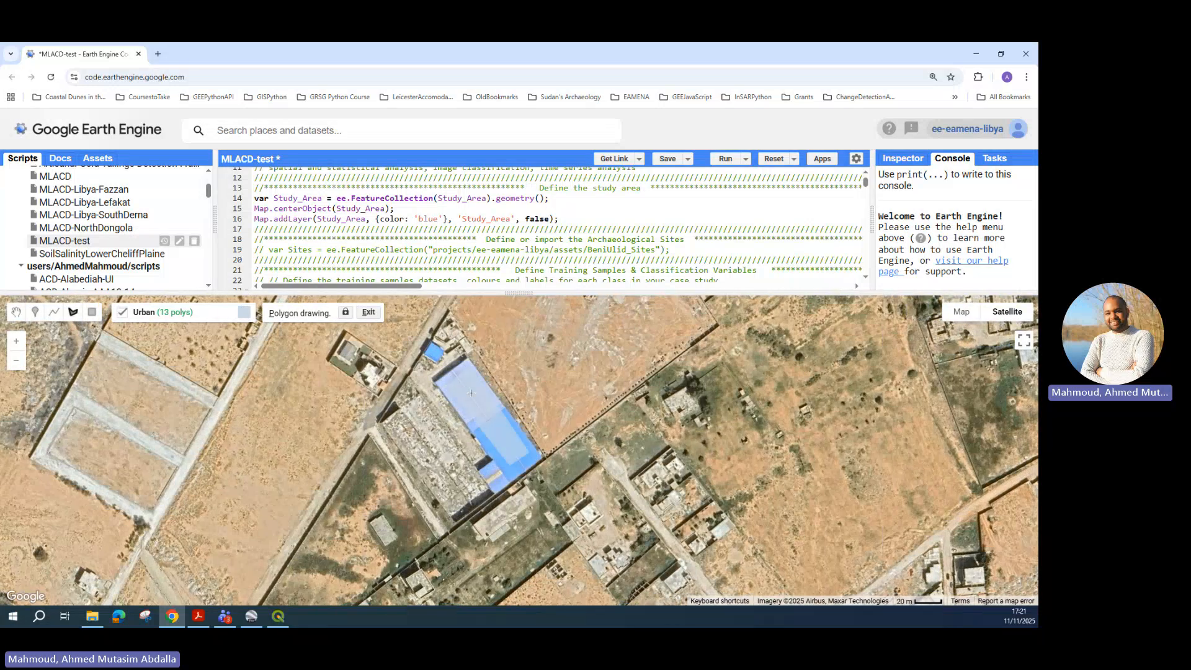
# Enlarge the map area and draw a fourteenth Urban polygon on a grey-roofed house in the residential blocks.
pyautogui.scroll(-3, 484, 394)
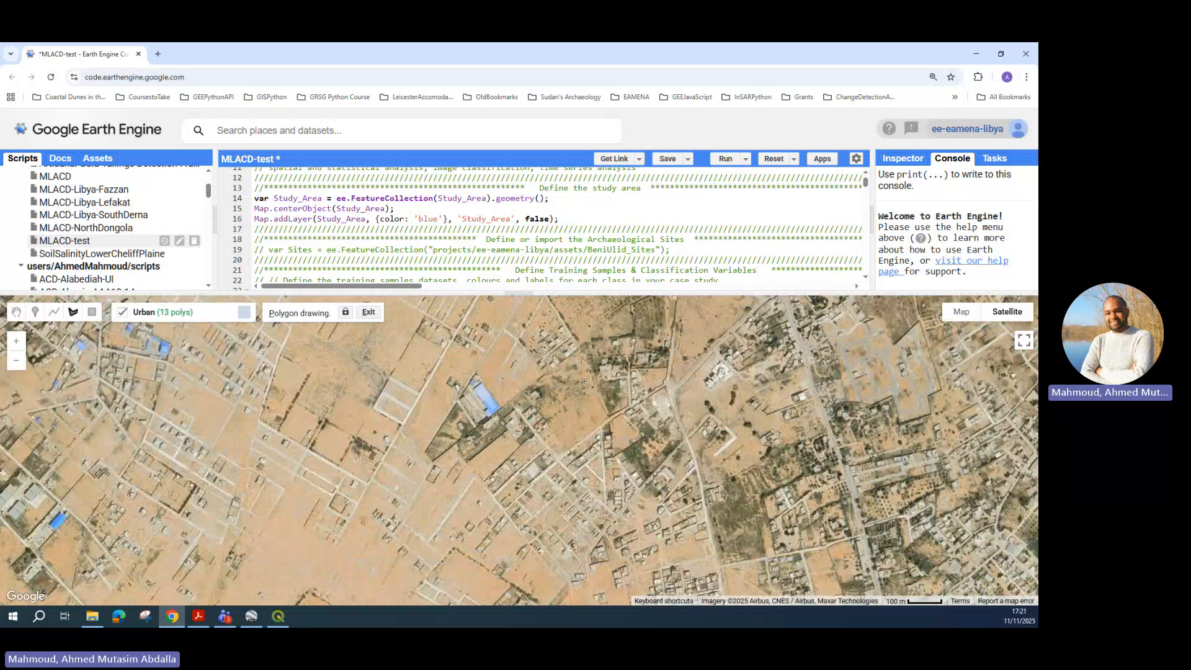
pyautogui.moveTo(537, 292); pyautogui.dragTo(546, 204)
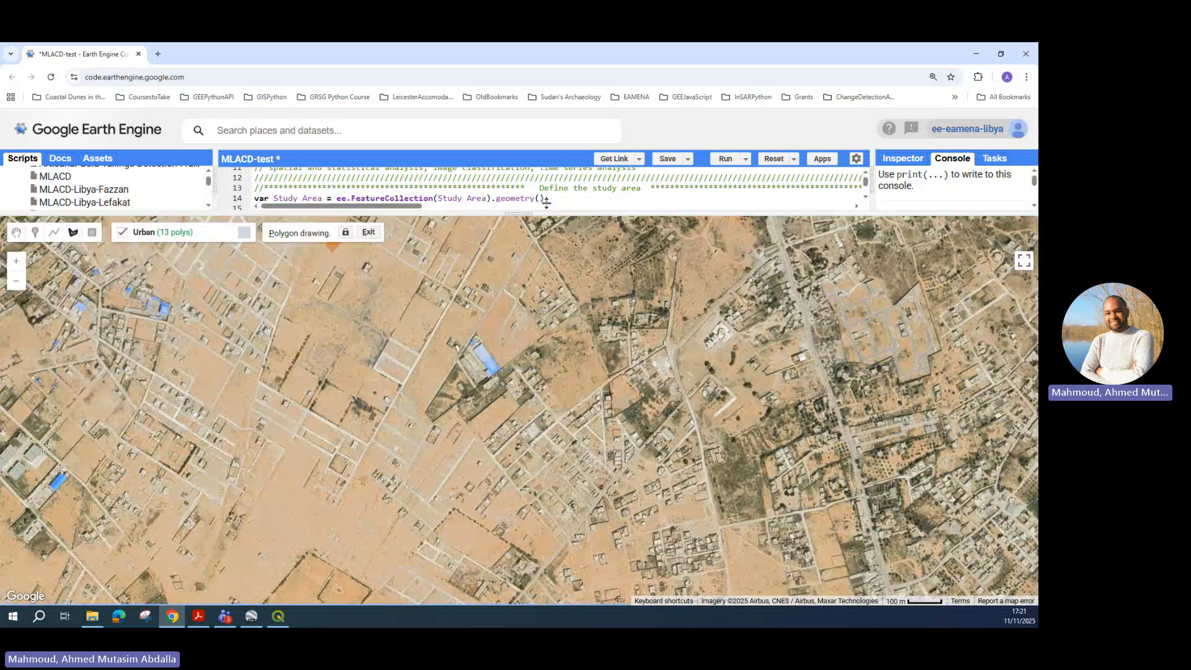
pyautogui.moveTo(465, 279); pyautogui.dragTo(630, 361)
pyautogui.moveTo(533, 248); pyautogui.dragTo(550, 415)
pyautogui.moveTo(586, 306); pyautogui.dragTo(467, 372)
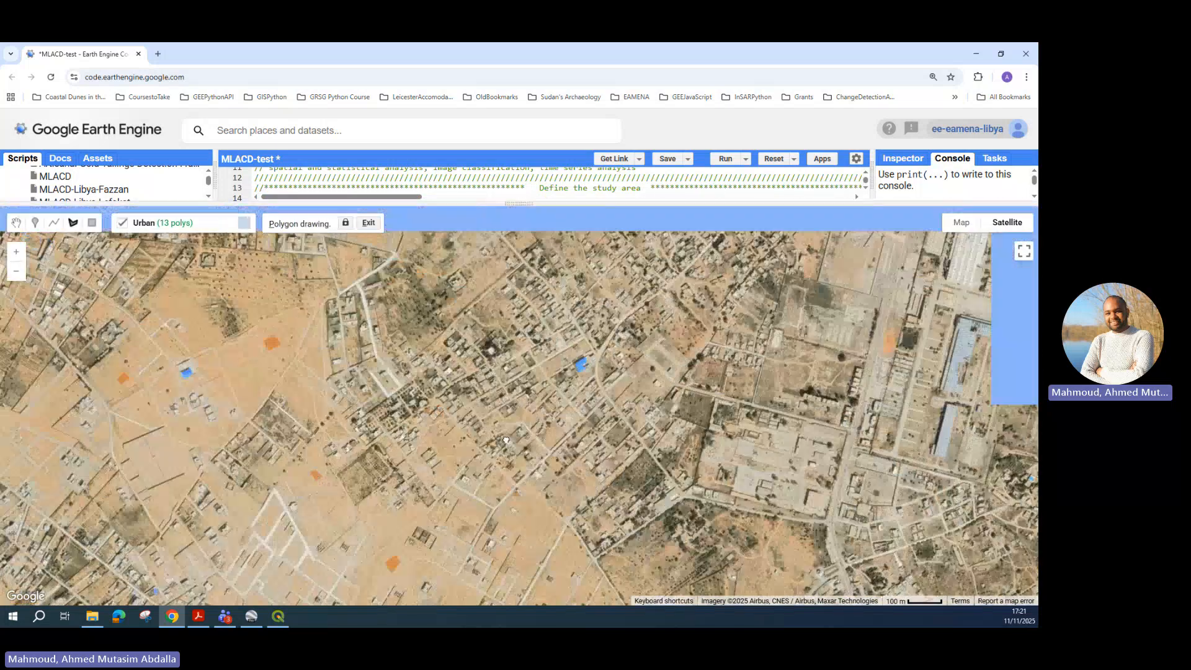
pyautogui.scroll(3, 466, 371)
pyautogui.moveTo(303, 353); pyautogui.dragTo(618, 347)
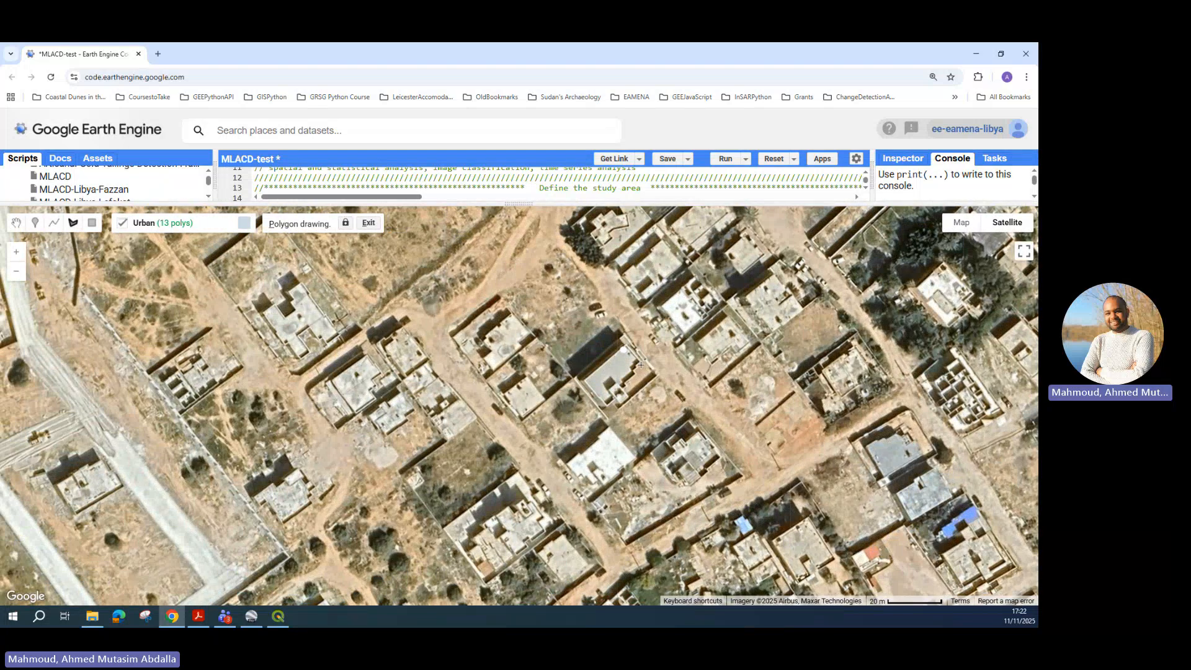
pyautogui.click(641, 365)
pyautogui.click(606, 398)
pyautogui.doubleClick(595, 379)
# Add a new geometry layer named Vegetation and set it to import as a FeatureCollection.
pyautogui.scroll(-1, 398, 337)
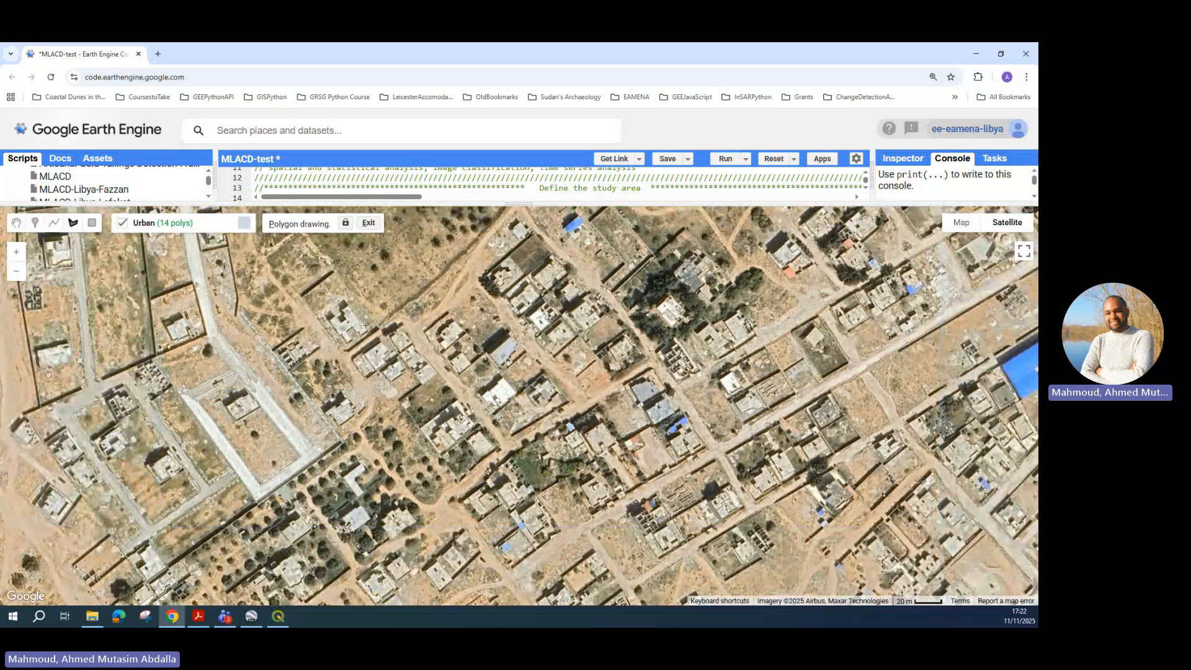
pyautogui.moveTo(159, 227)
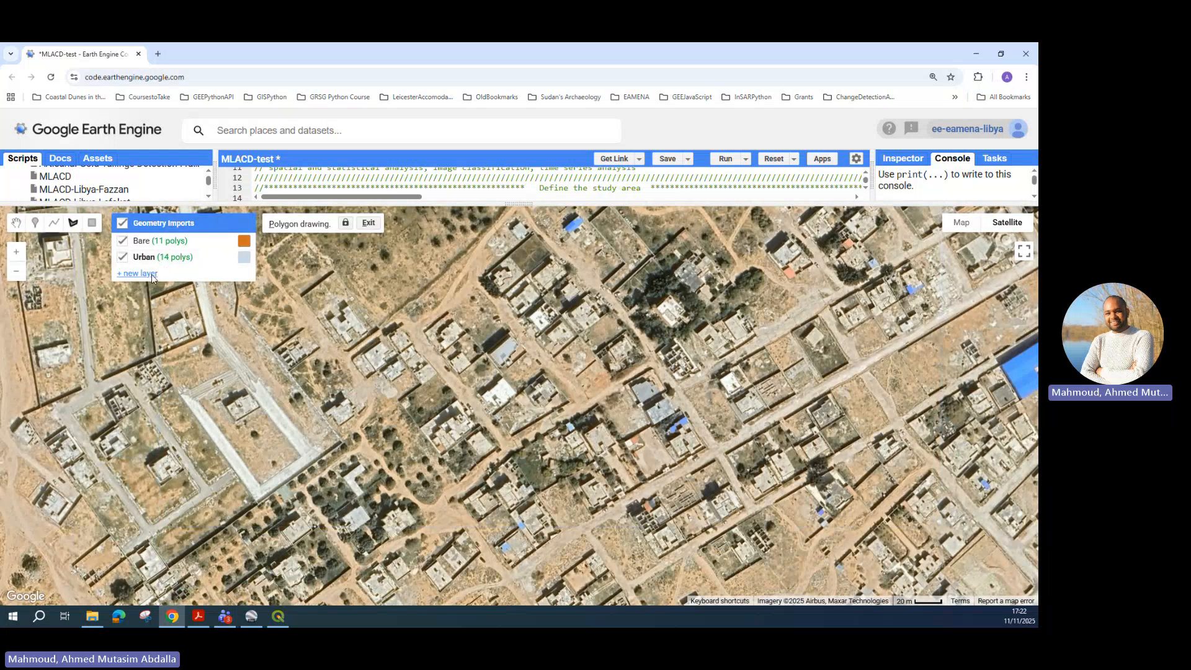
pyautogui.click(152, 275)
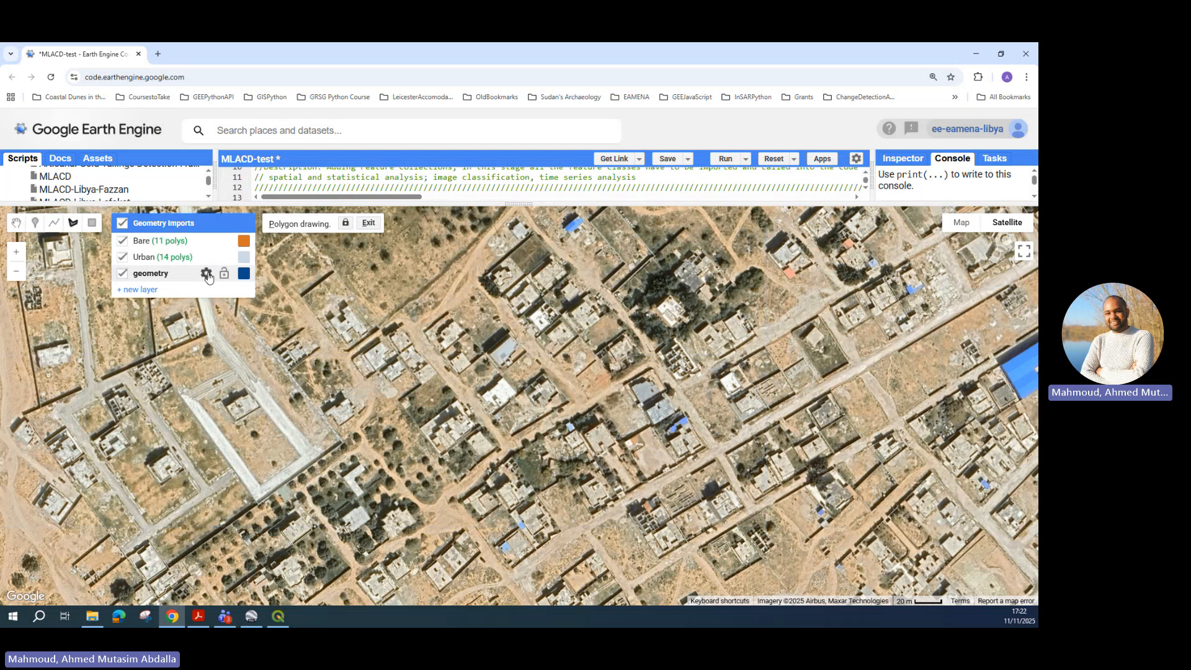
pyautogui.click(206, 274)
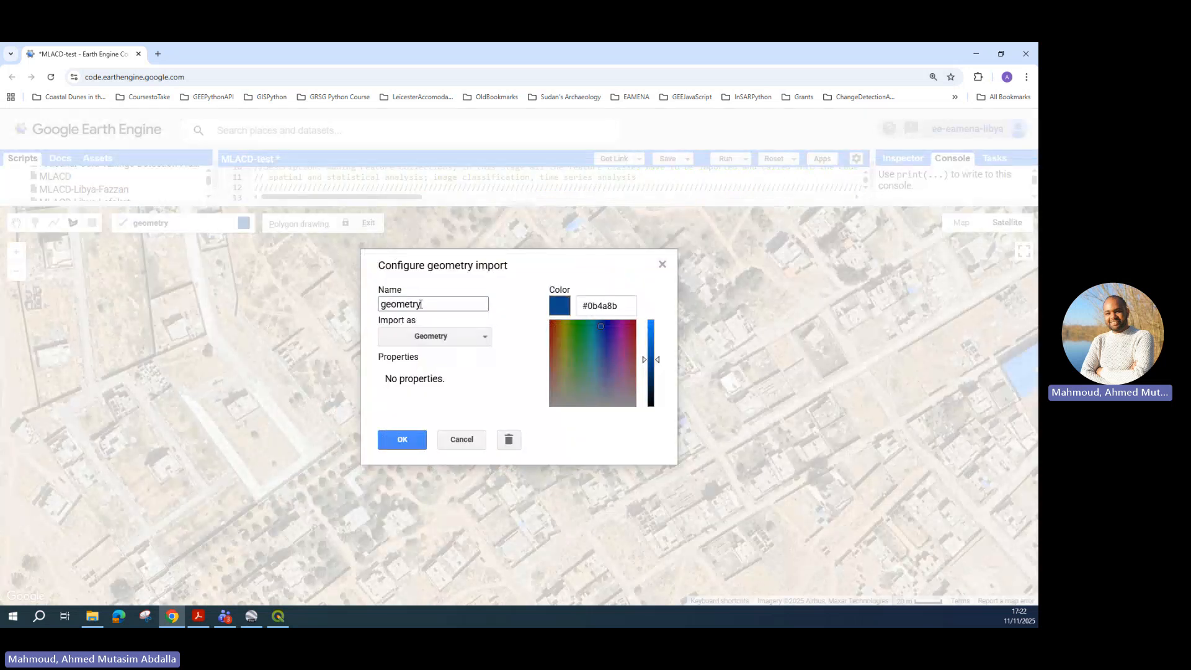
pyautogui.moveTo(420, 304); pyautogui.dragTo(373, 313)
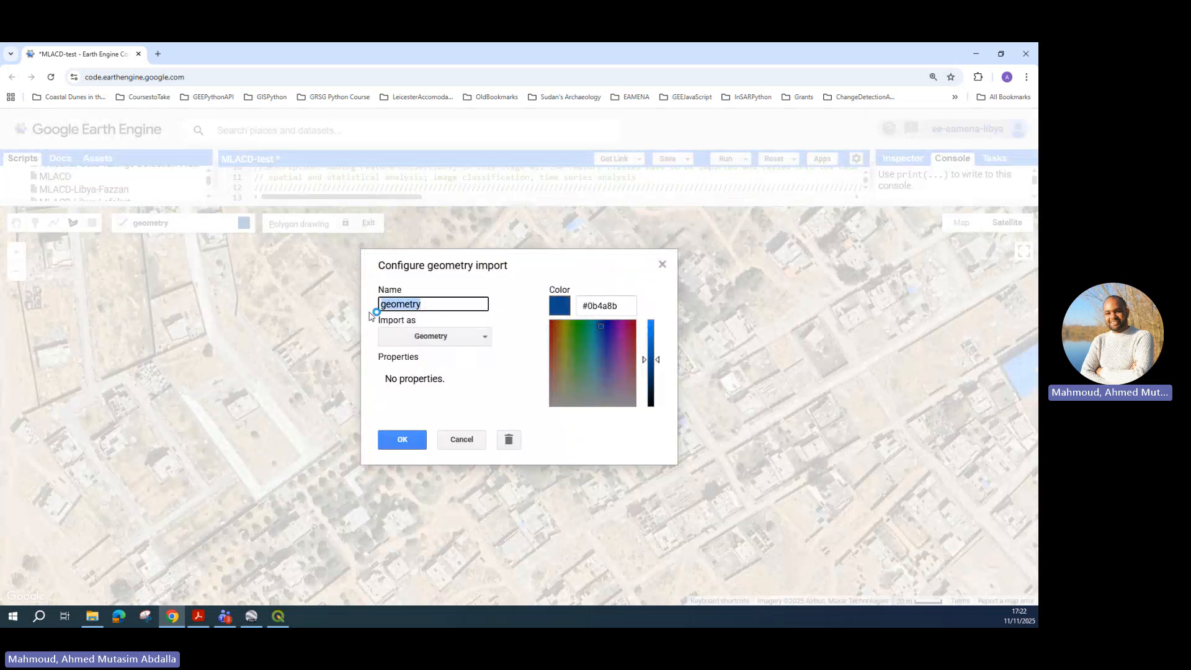
pyautogui.write('Vegetation')
pyautogui.click(425, 336)
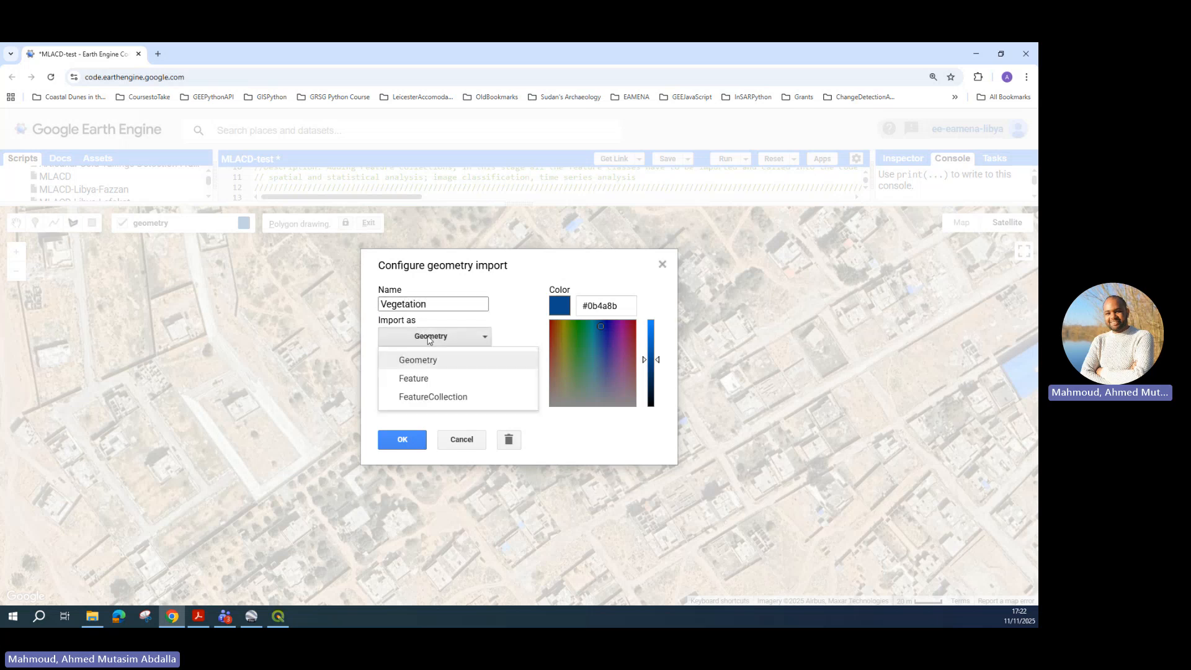
pyautogui.click(459, 394)
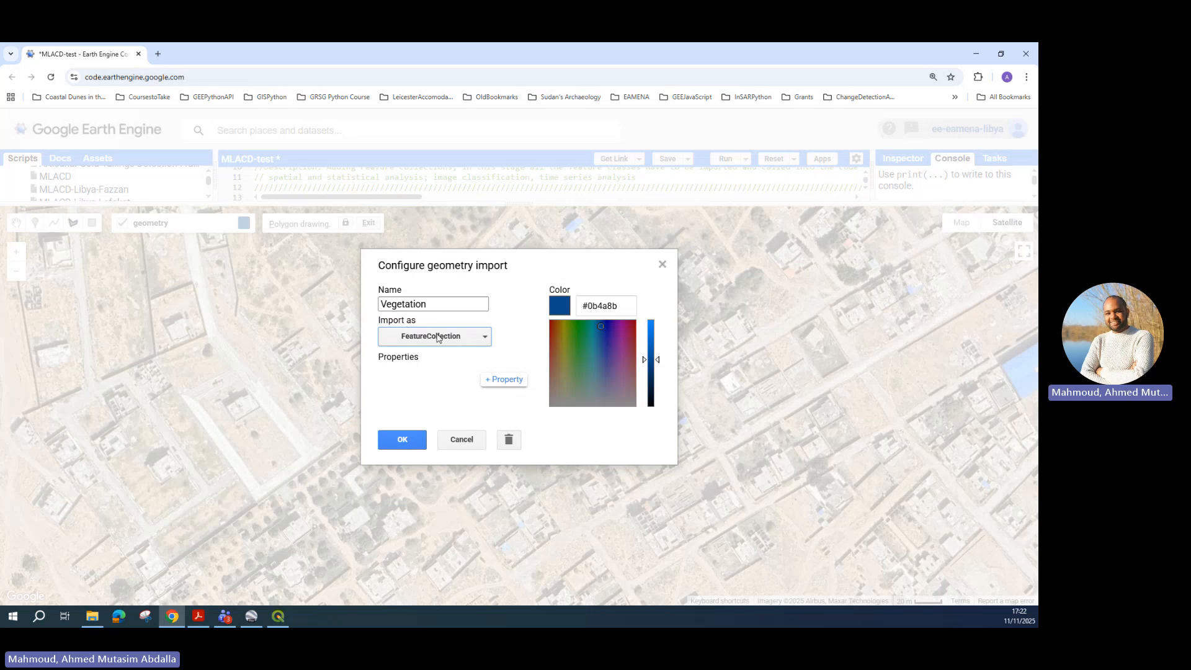
# Give the Vegetation layer a landcover property with value 2 and the green color #1a8b26, and apply the settings.
pyautogui.click(500, 379)
pyautogui.click(423, 391)
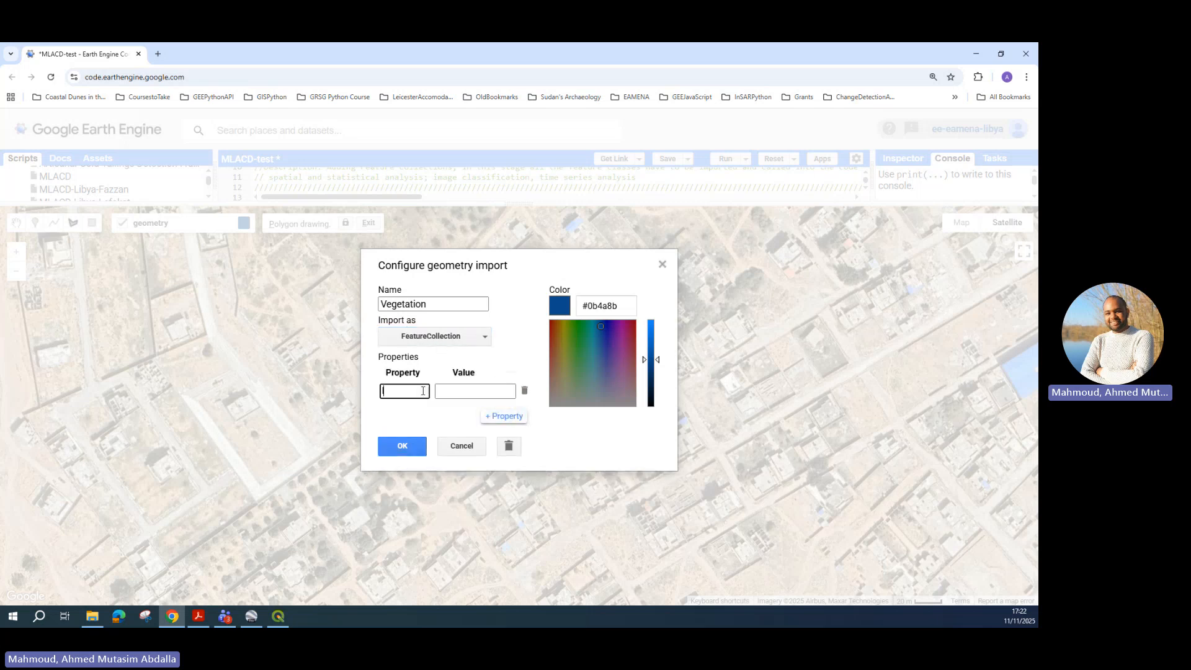
pyautogui.write('landcover')
pyautogui.click(444, 395)
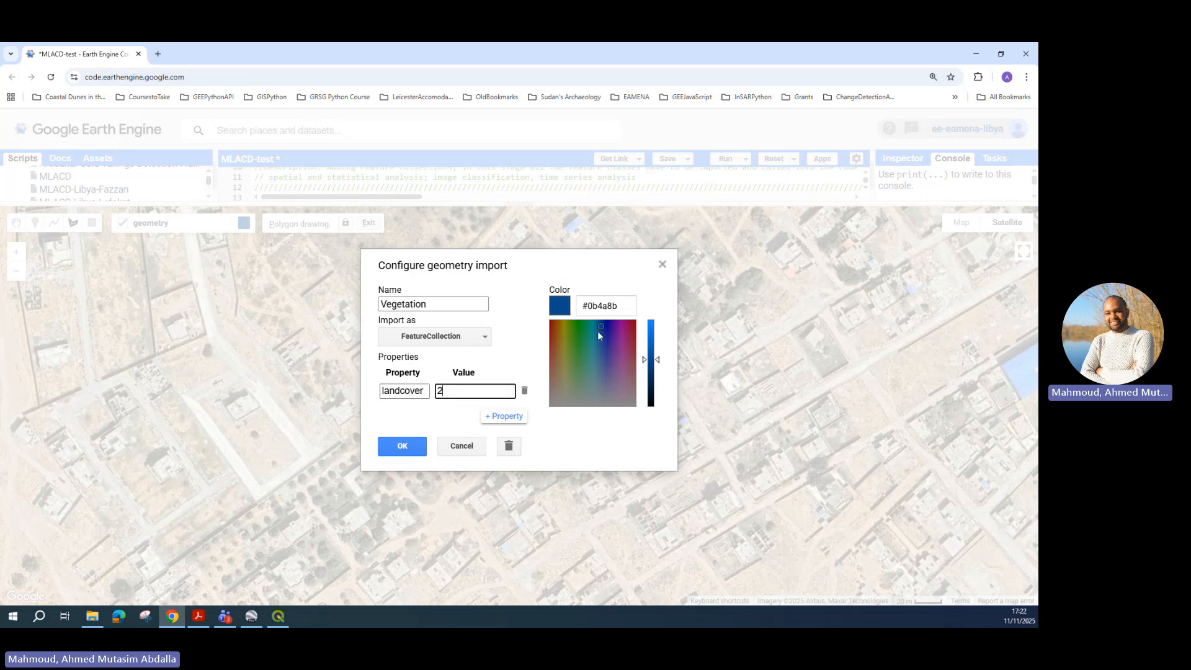
pyautogui.moveTo(604, 325); pyautogui.dragTo(582, 340)
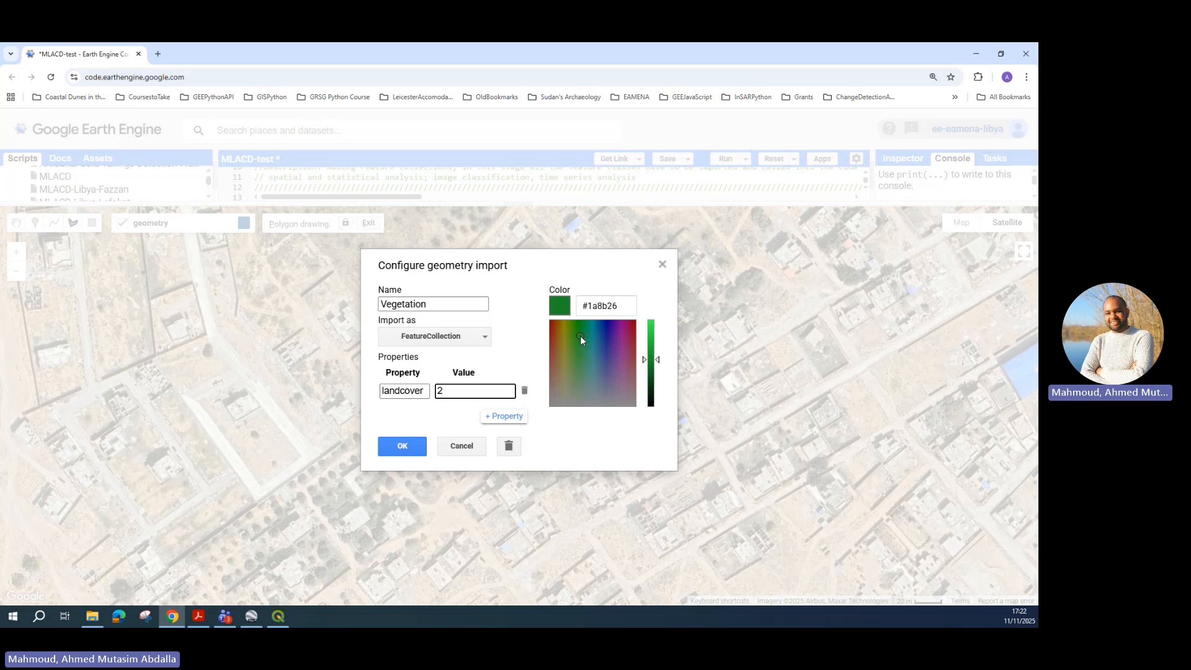
pyautogui.click(407, 446)
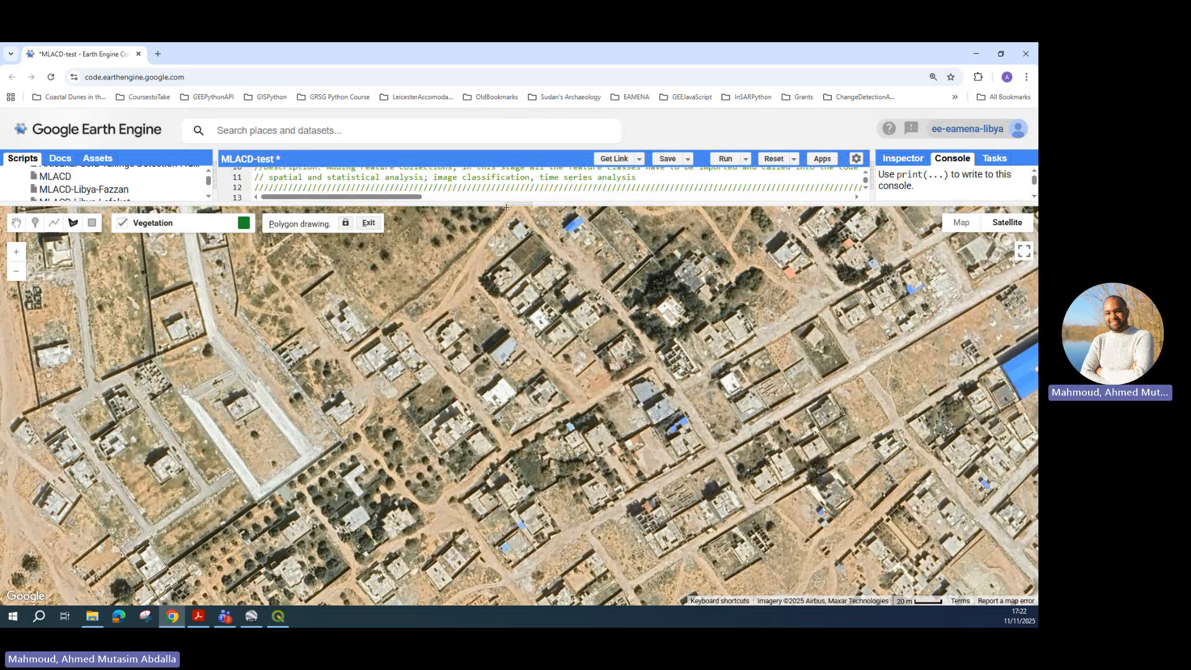
# Draw the first Vegetation polygon on the trees in the walled garden just south of the grey-roofed house.
pyautogui.moveTo(509, 204); pyautogui.dragTo(496, 386)
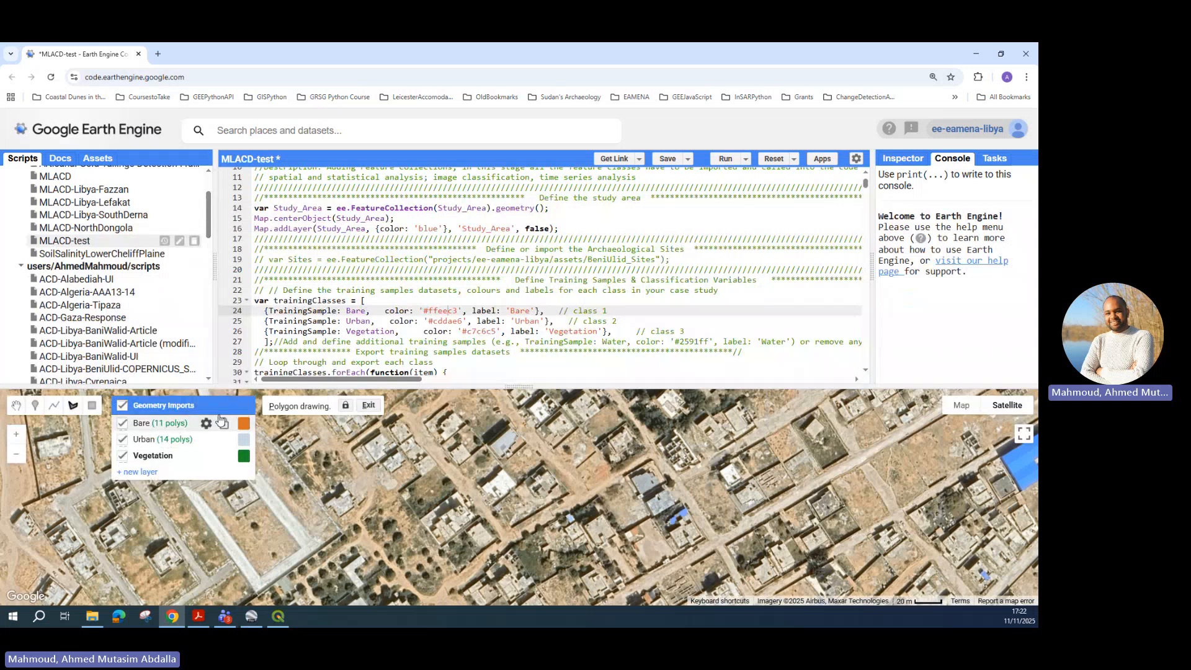
pyautogui.moveTo(514, 391); pyautogui.dragTo(515, 247)
pyautogui.moveTo(143, 283)
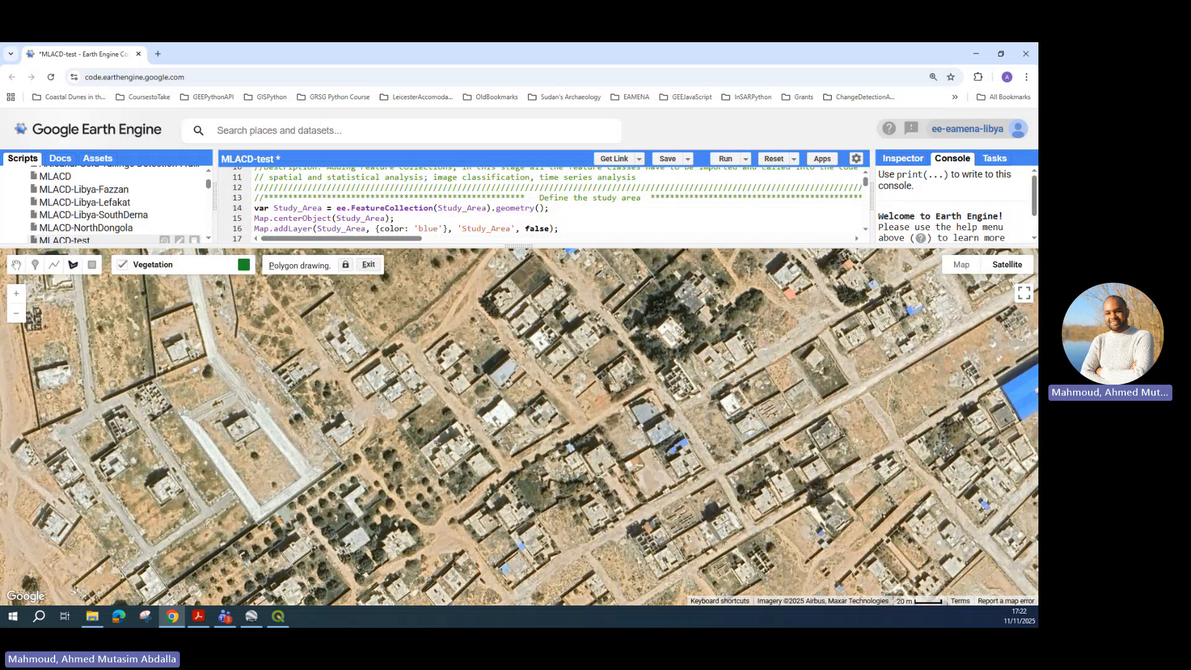
pyautogui.moveTo(557, 481); pyautogui.dragTo(461, 394)
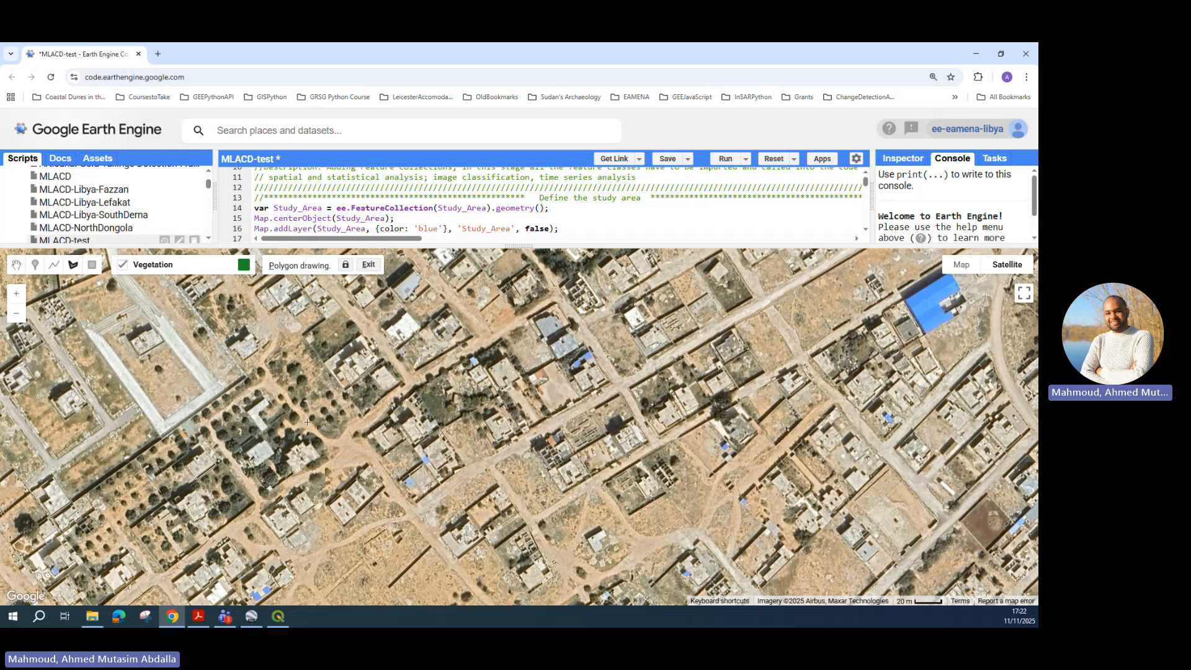
pyautogui.scroll(3, 307, 422)
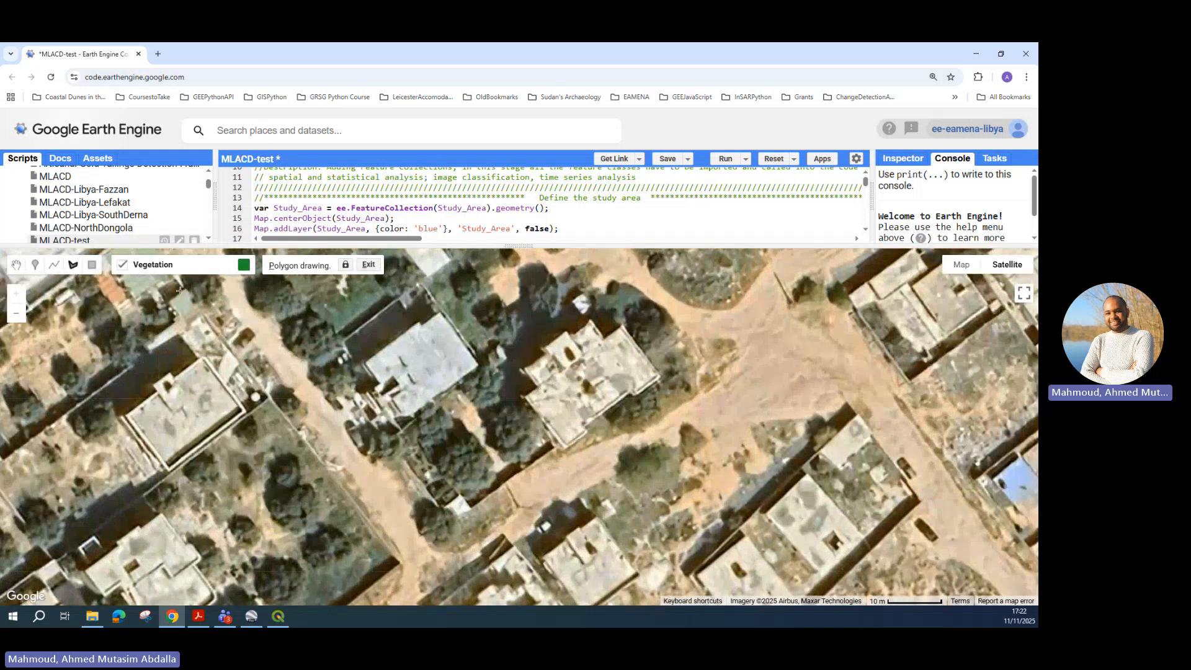
pyautogui.click(469, 446)
pyautogui.click(480, 459)
pyautogui.click(461, 475)
pyautogui.doubleClick(453, 458)
# Draw a second Vegetation polygon on a tree in the walled plot across the dirt road to the west.
pyautogui.moveTo(295, 507); pyautogui.dragTo(533, 384)
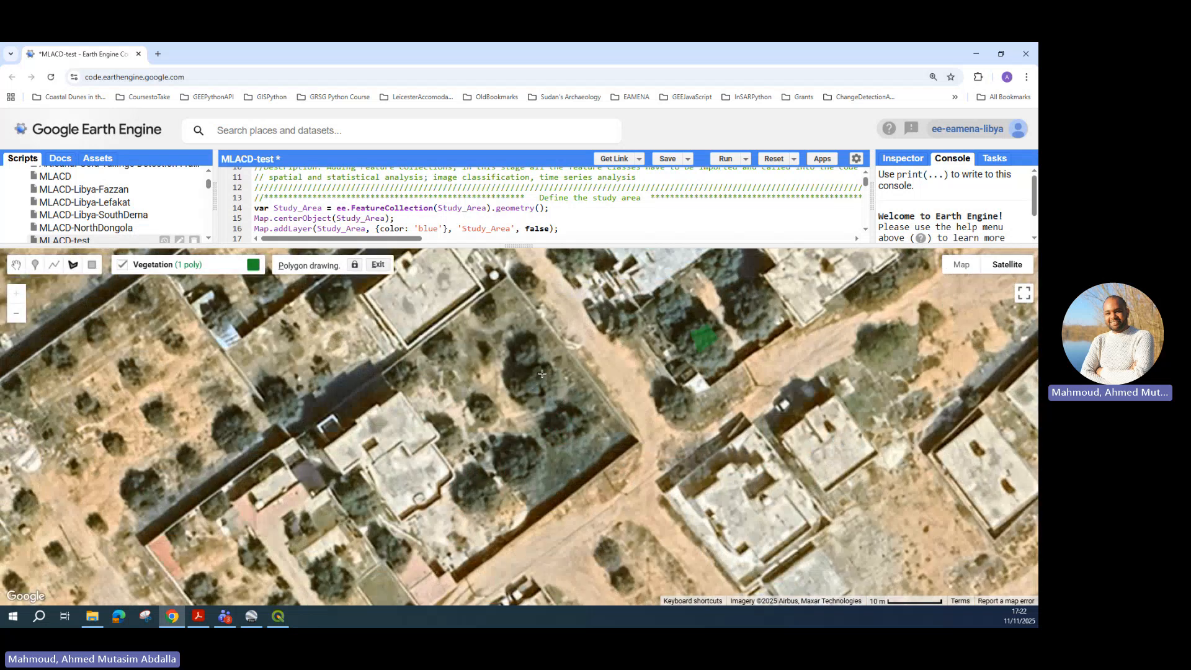
pyautogui.click(538, 373)
pyautogui.click(546, 390)
pyautogui.doubleClick(526, 390)
# Draw a third Vegetation polygon on the tree just south of the previous one in the same walled plot.
pyautogui.moveTo(459, 555); pyautogui.dragTo(466, 501)
pyautogui.click(528, 403)
pyautogui.click(535, 422)
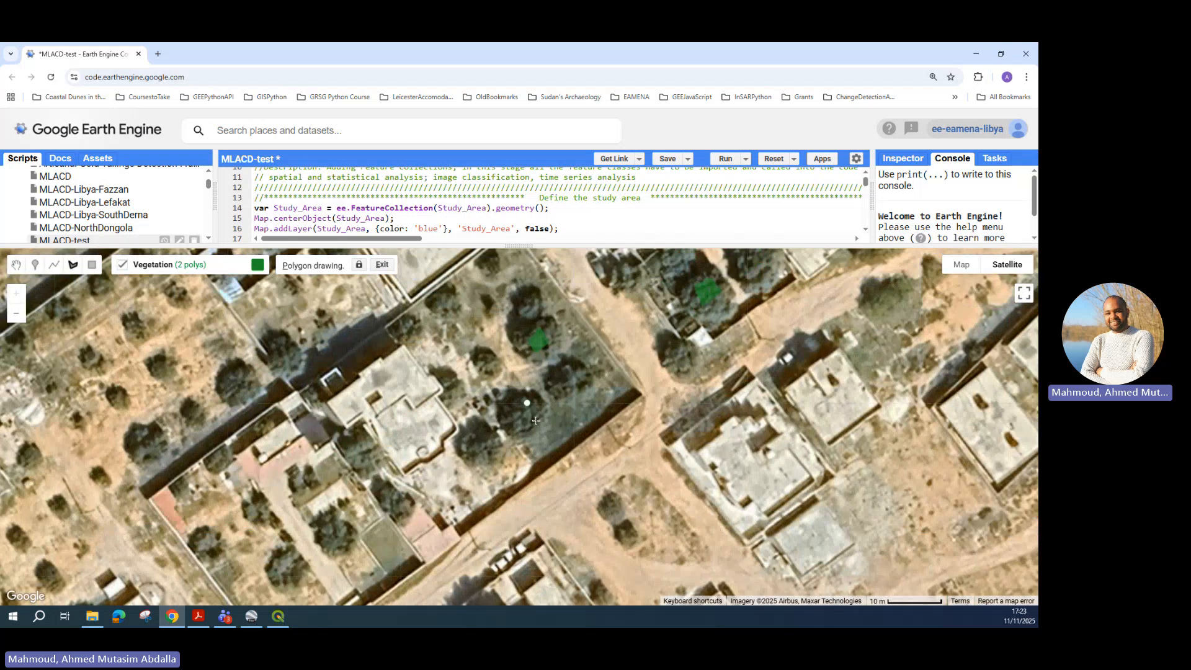
pyautogui.click(521, 430)
pyautogui.click(511, 414)
pyautogui.click(527, 403)
# Draw a fourth Vegetation polygon on a tree along the wall of the orchard farther west.
pyautogui.moveTo(286, 409); pyautogui.dragTo(577, 456)
pyautogui.click(530, 420)
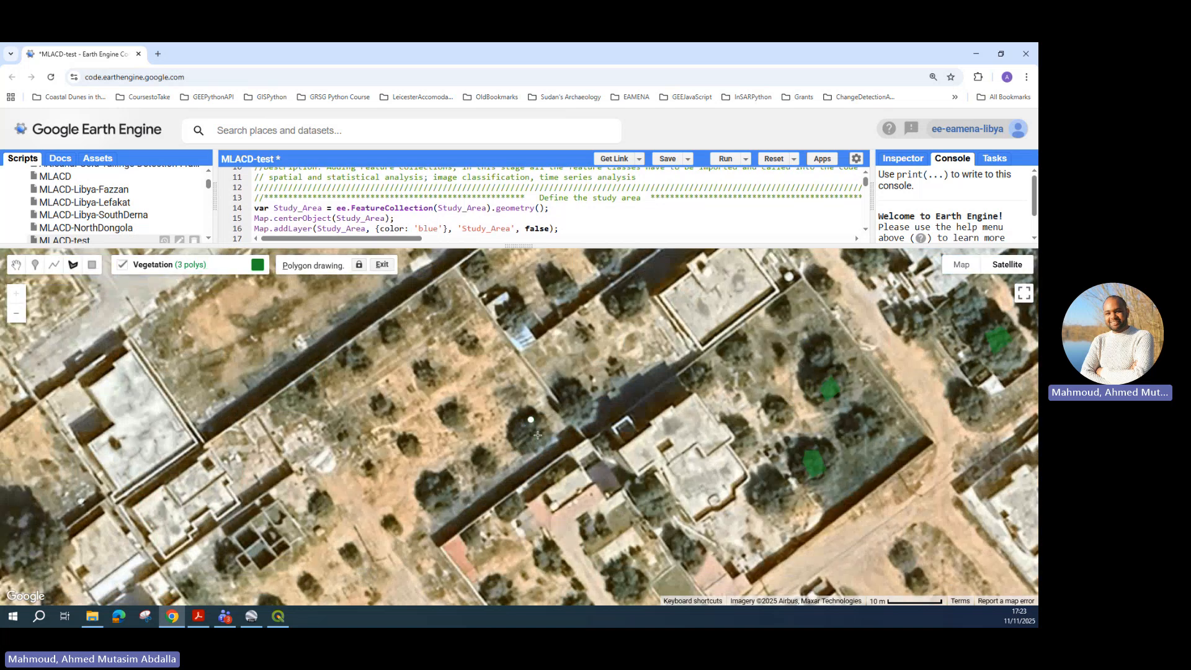
pyautogui.click(538, 436)
pyautogui.click(525, 443)
pyautogui.click(518, 428)
pyautogui.click(531, 420)
# Draw a fifth Vegetation polygon on the large dark tree beside the walled buildings farther west, next to the dirt road.
pyautogui.moveTo(320, 439); pyautogui.dragTo(574, 442)
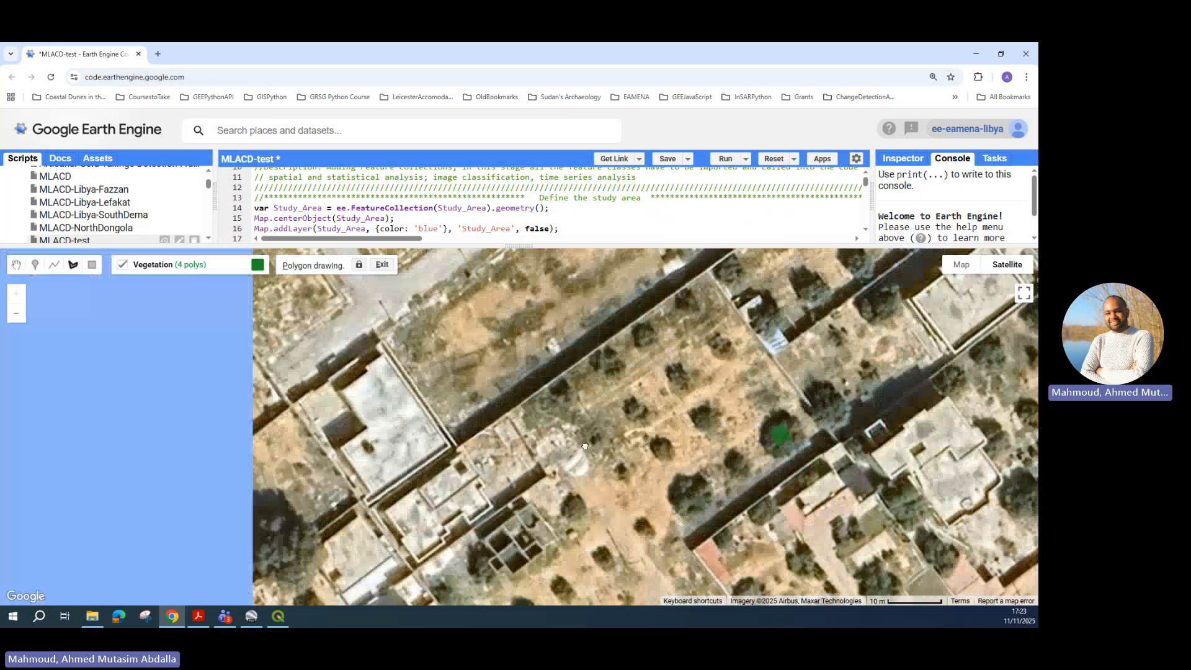
pyautogui.scroll(-1, 573, 442)
pyautogui.scroll(1, 422, 516)
pyautogui.moveTo(422, 516); pyautogui.dragTo(461, 478)
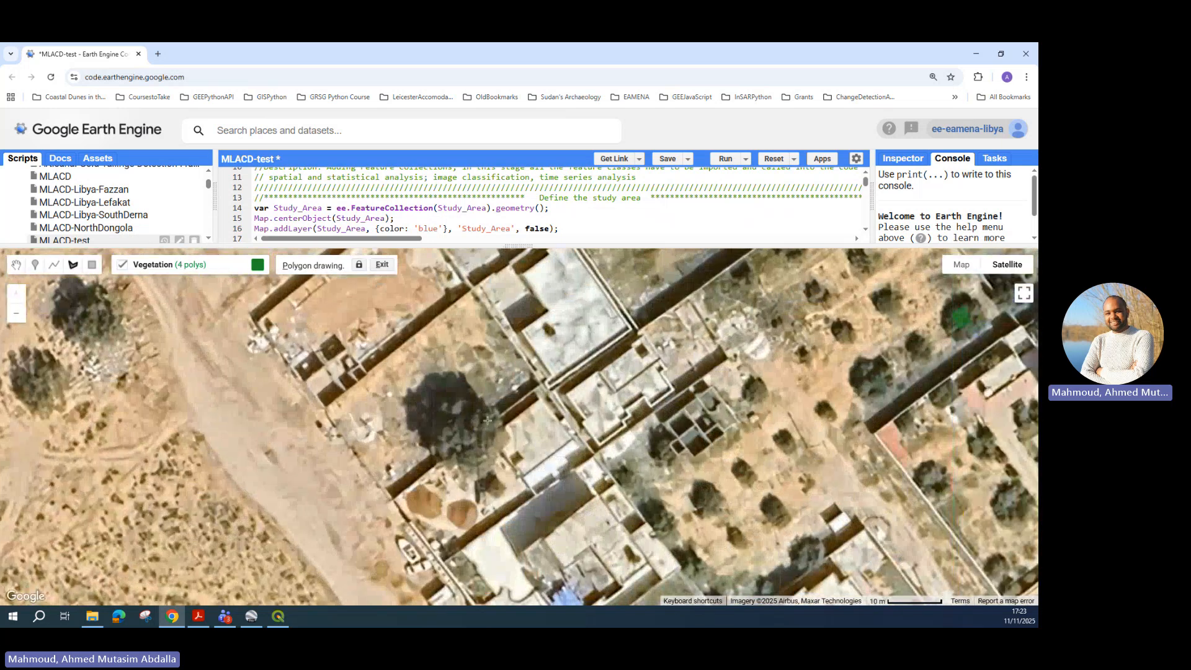
pyautogui.click(470, 409)
pyautogui.click(486, 428)
pyautogui.doubleClick(450, 417)
# Draw a sixth Vegetation polygon on the northernmost of the three isolated trees in the bare ground west of the dirt road.
pyautogui.scroll(-1, 523, 397)
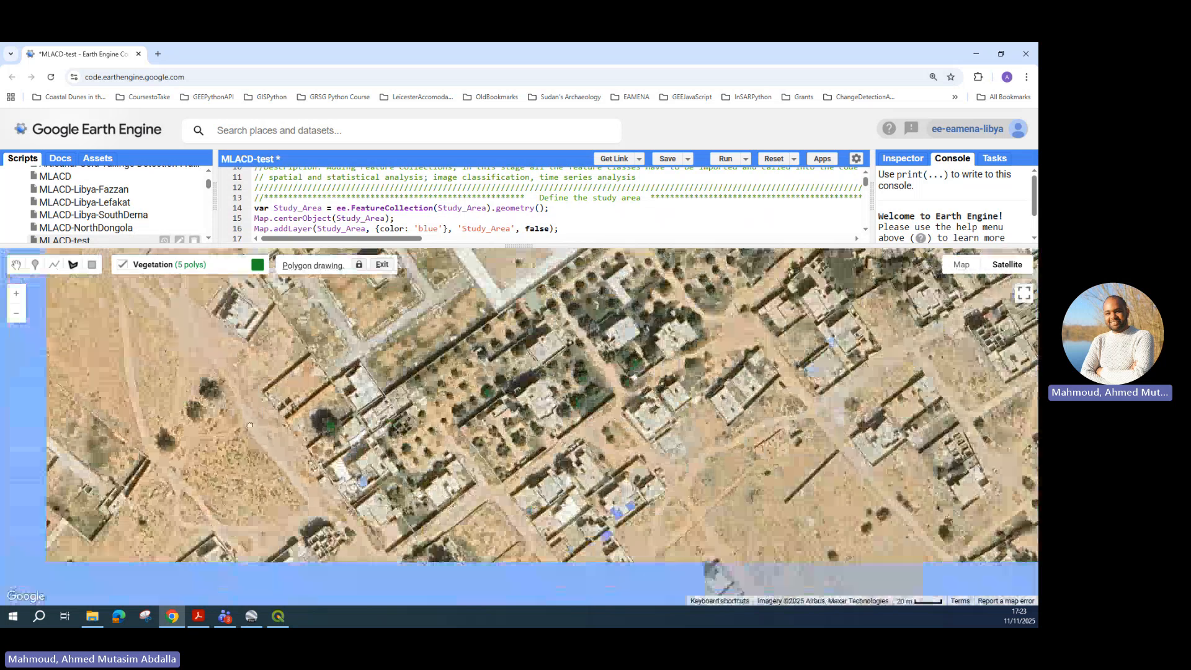
pyautogui.scroll(2, 471, 364)
pyautogui.moveTo(587, 353); pyautogui.dragTo(467, 374)
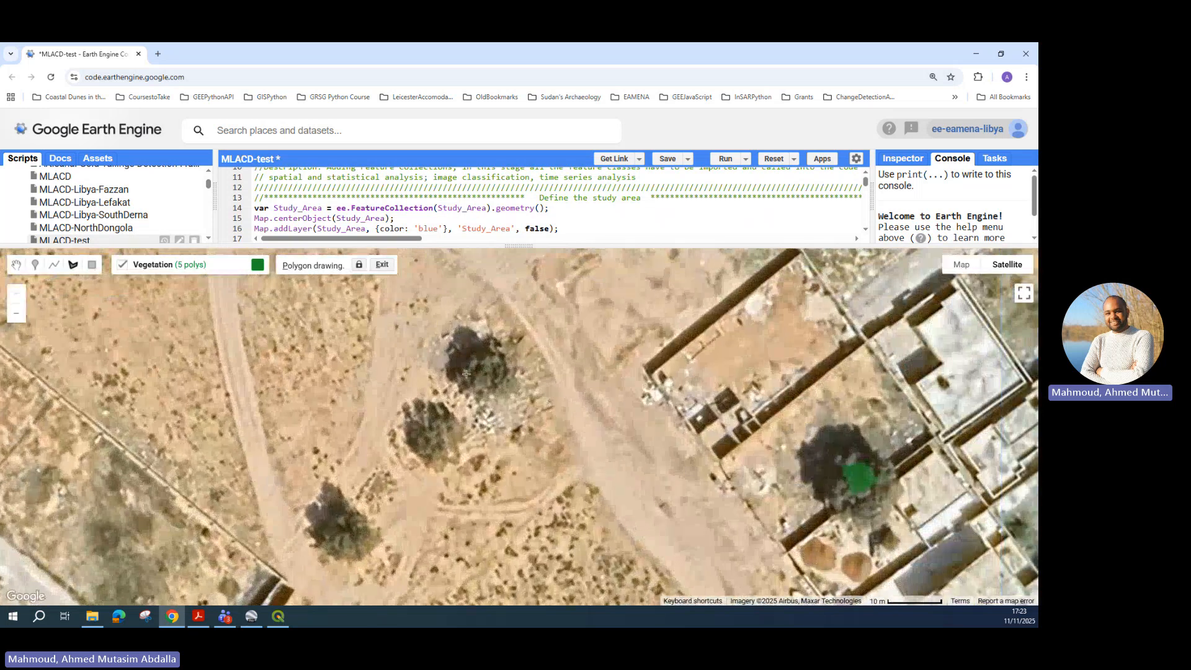
pyautogui.click(490, 360)
pyautogui.click(495, 372)
pyautogui.click(482, 379)
pyautogui.doubleClick(476, 368)
# Draw a seventh Vegetation polygon on the dense dark trees at the northern corner of the large walled orchard to the south.
pyautogui.scroll(-3, 488, 383)
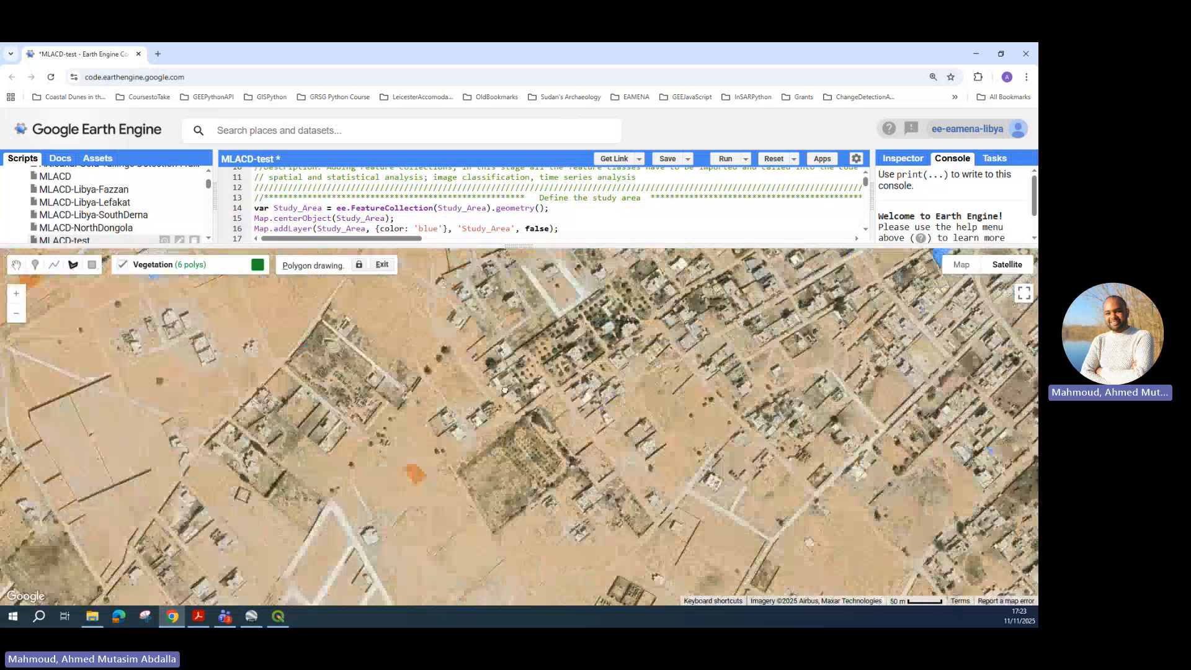
pyautogui.scroll(3, 422, 396)
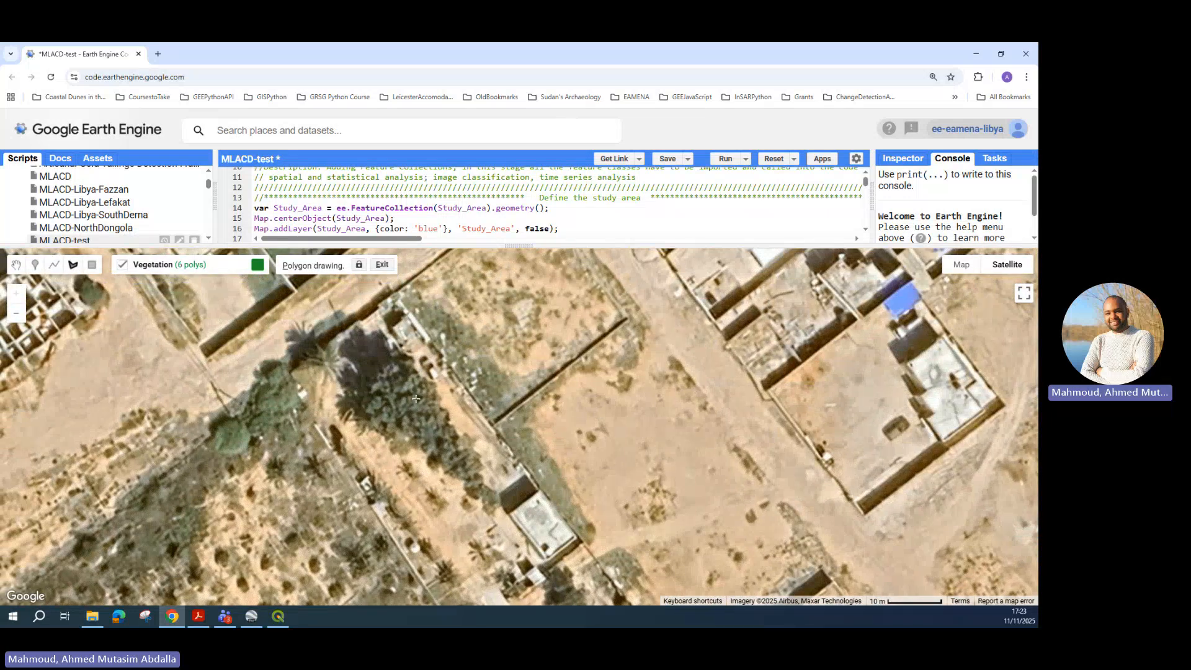
pyautogui.click(405, 380)
pyautogui.click(426, 407)
pyautogui.doubleClick(383, 401)
# Draw an eighth Vegetation polygon on the round green tree just southwest of the dense trees at the orchard's northern corner.
pyautogui.scroll(-3, 383, 402)
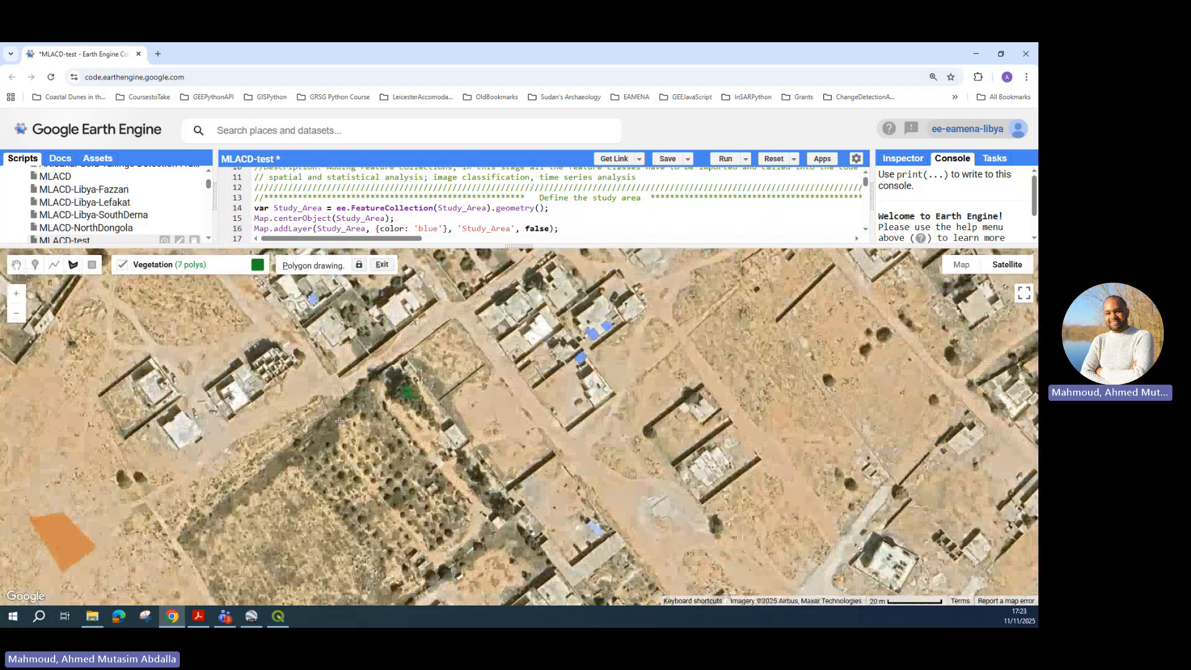
pyautogui.scroll(3, 369, 404)
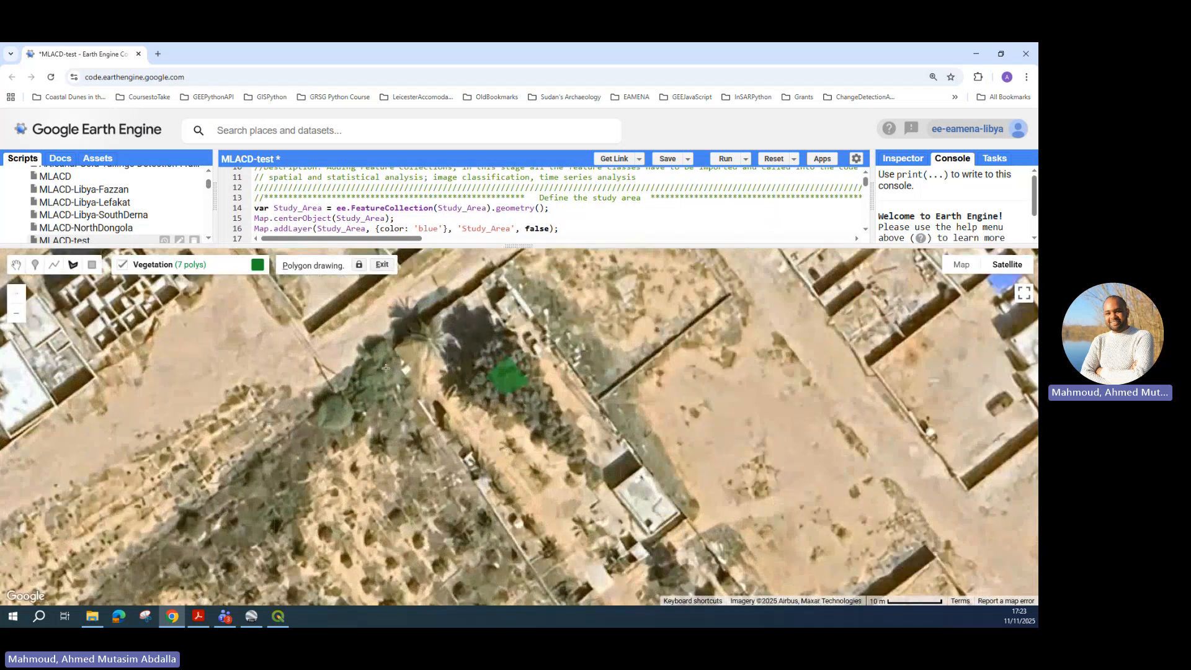
pyautogui.click(346, 412)
pyautogui.doubleClick(324, 406)
# Draw a ninth Vegetation polygon on the large tree by the wall between the houses and the planted field, east of the rectangular road loop.
pyautogui.scroll(-3, 325, 406)
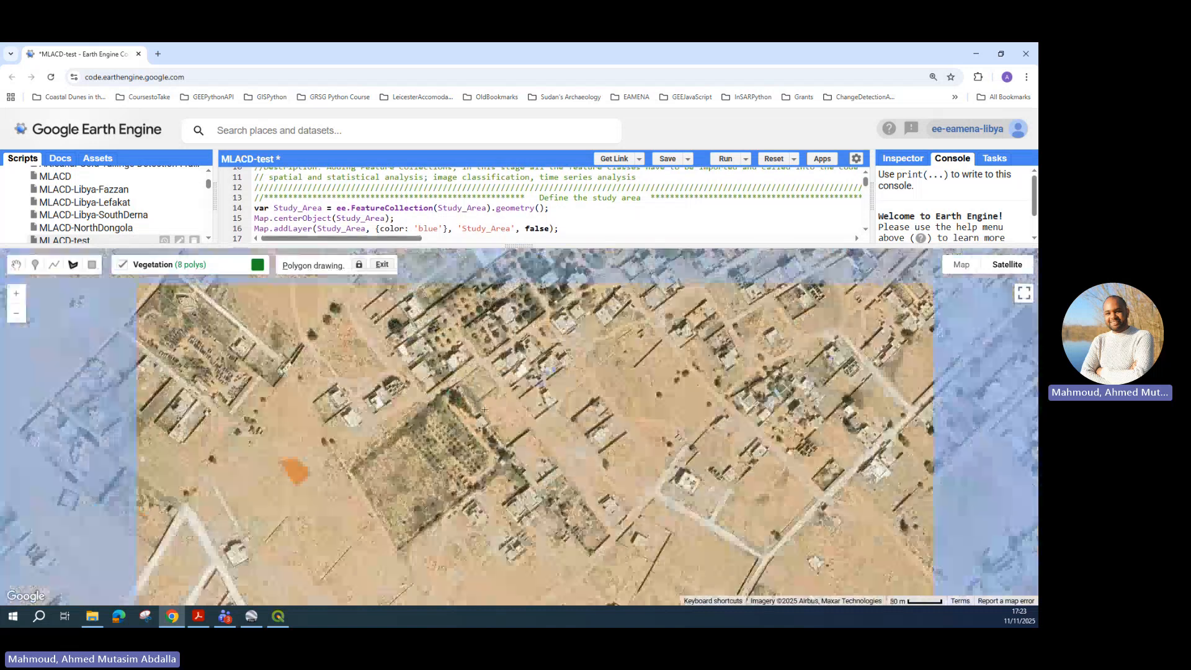
pyautogui.moveTo(670, 334); pyautogui.dragTo(639, 342)
pyautogui.scroll(2, 523, 429)
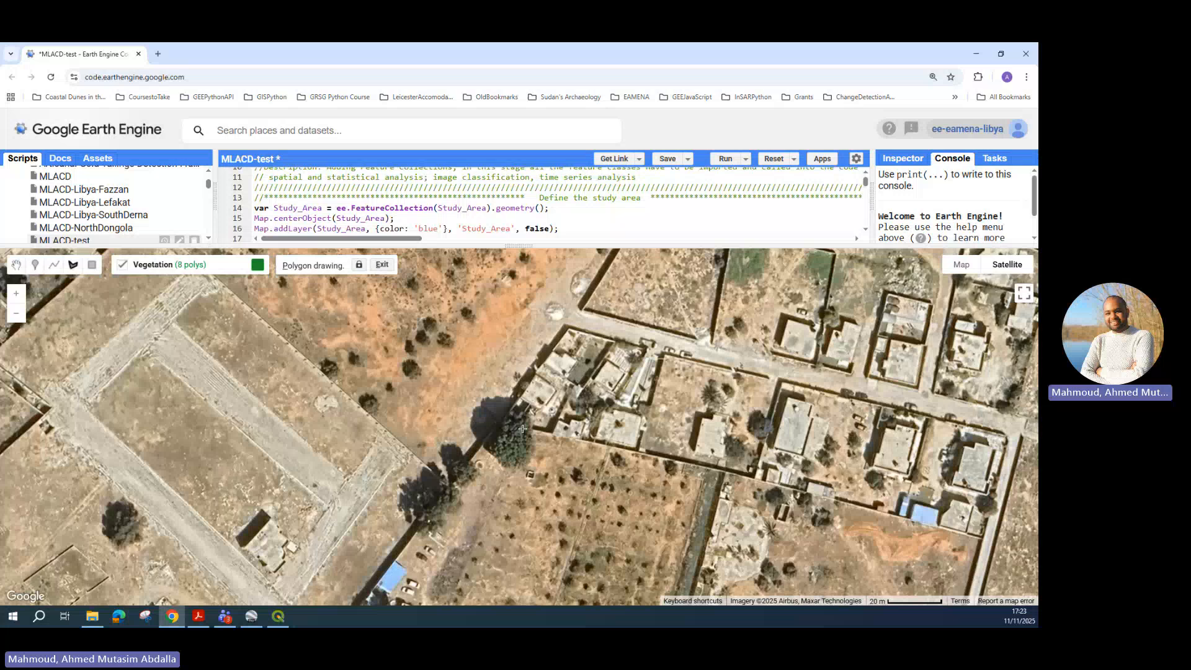
pyautogui.click(521, 422)
pyautogui.click(520, 447)
pyautogui.doubleClick(508, 428)
# Draw a tenth Vegetation polygon on the green shrub cluster in the open field between the blue-roofed warehouses and the apartment blocks.
pyautogui.scroll(-2, 616, 446)
pyautogui.moveTo(924, 429); pyautogui.dragTo(692, 411)
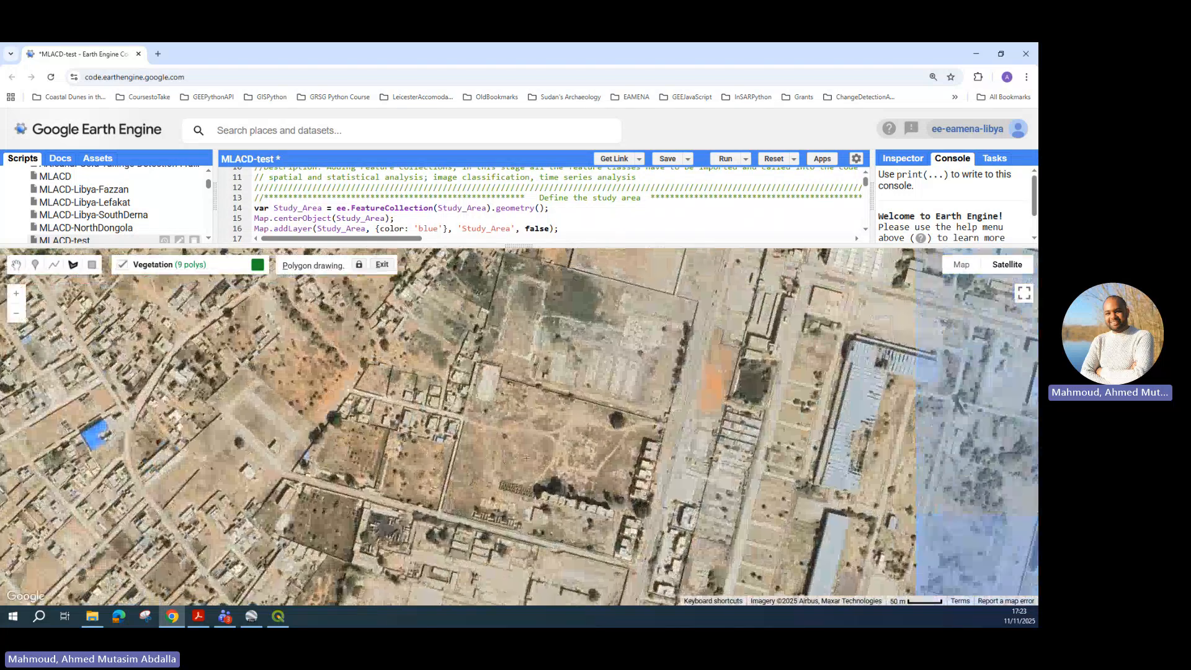
pyautogui.moveTo(809, 407); pyautogui.dragTo(340, 409)
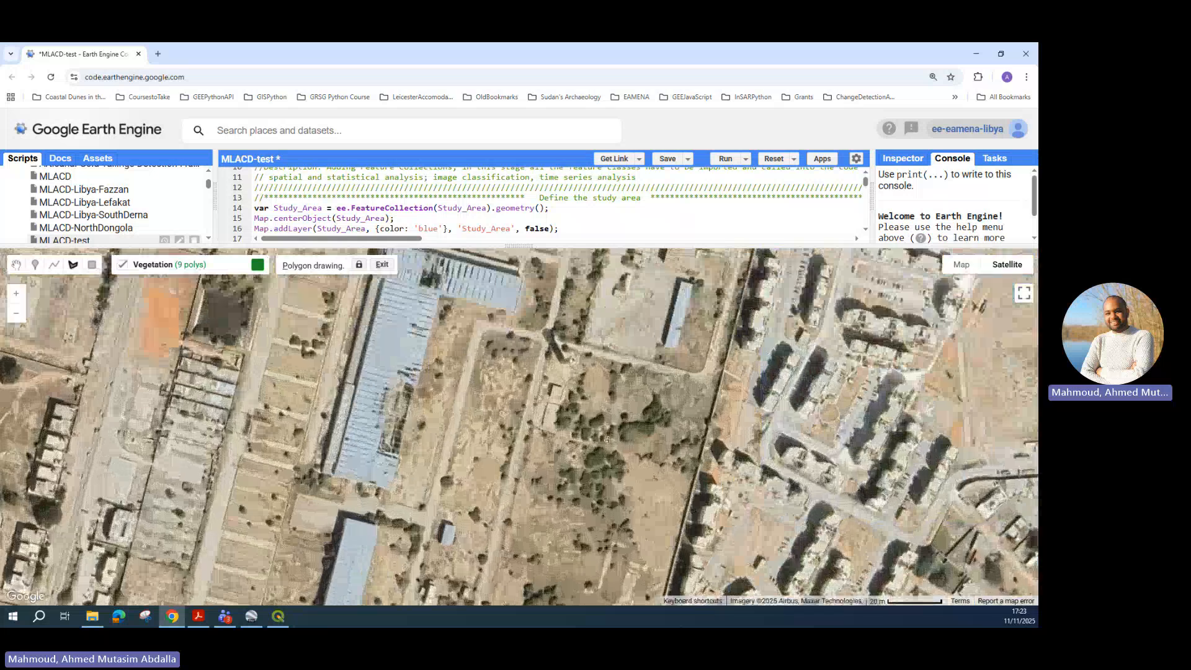
pyautogui.scroll(2, 581, 413)
pyautogui.click(552, 422)
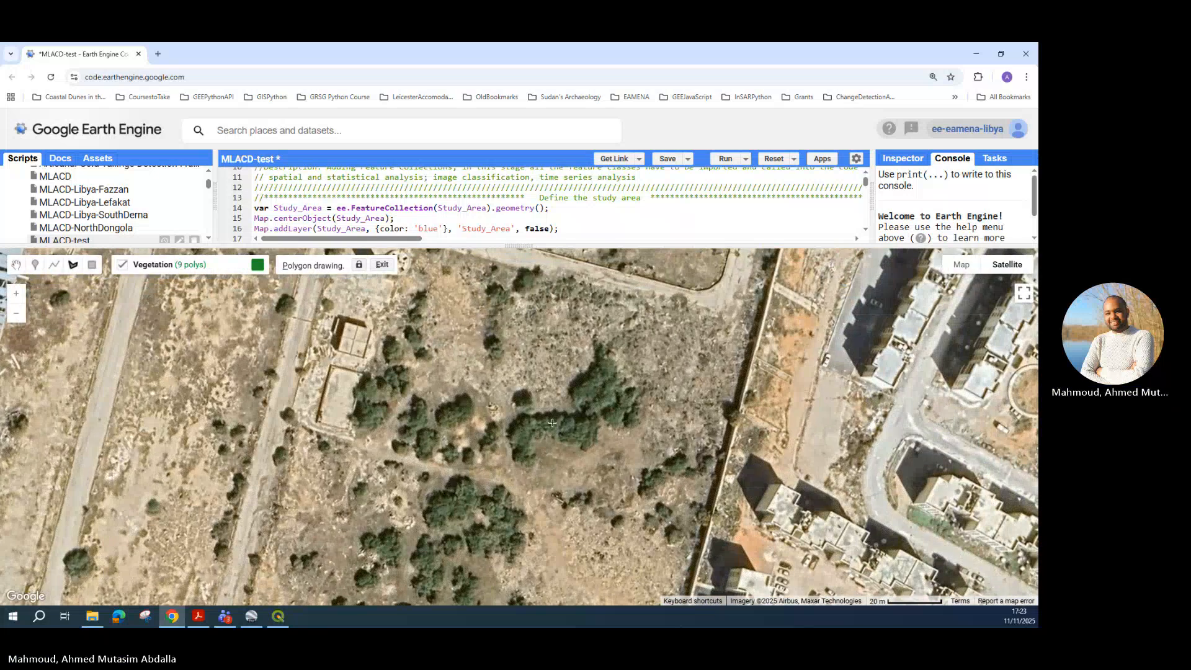
pyautogui.click(587, 425)
pyautogui.click(582, 438)
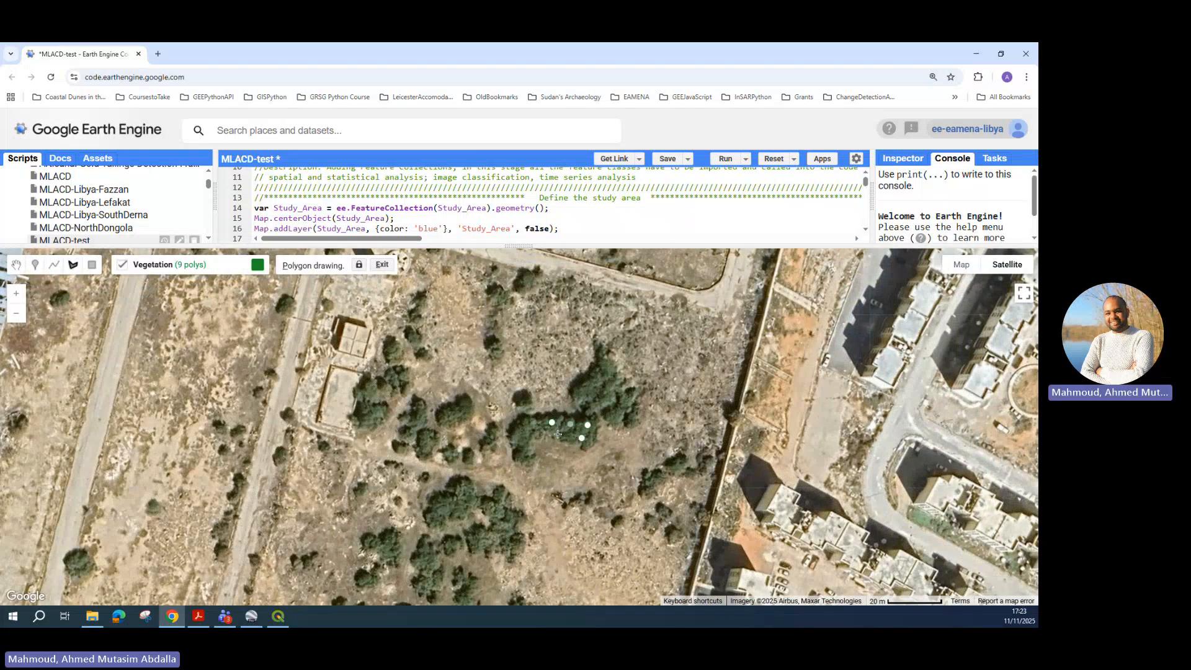
pyautogui.doubleClick(557, 434)
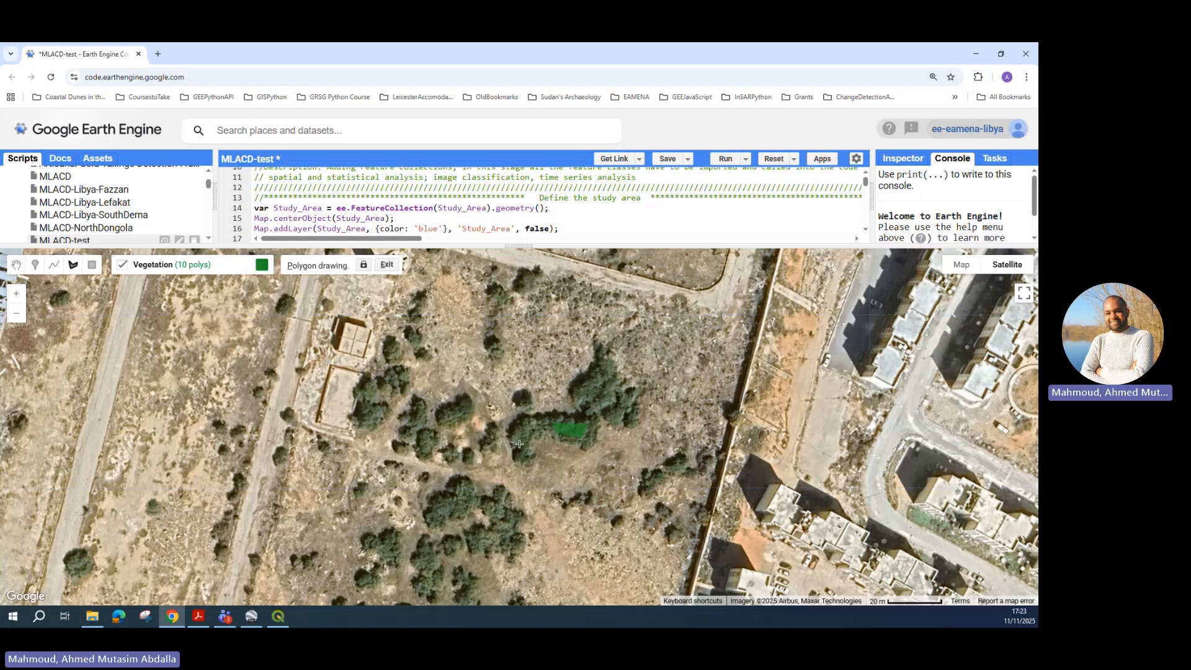
pyautogui.scroll(-1, 520, 444)
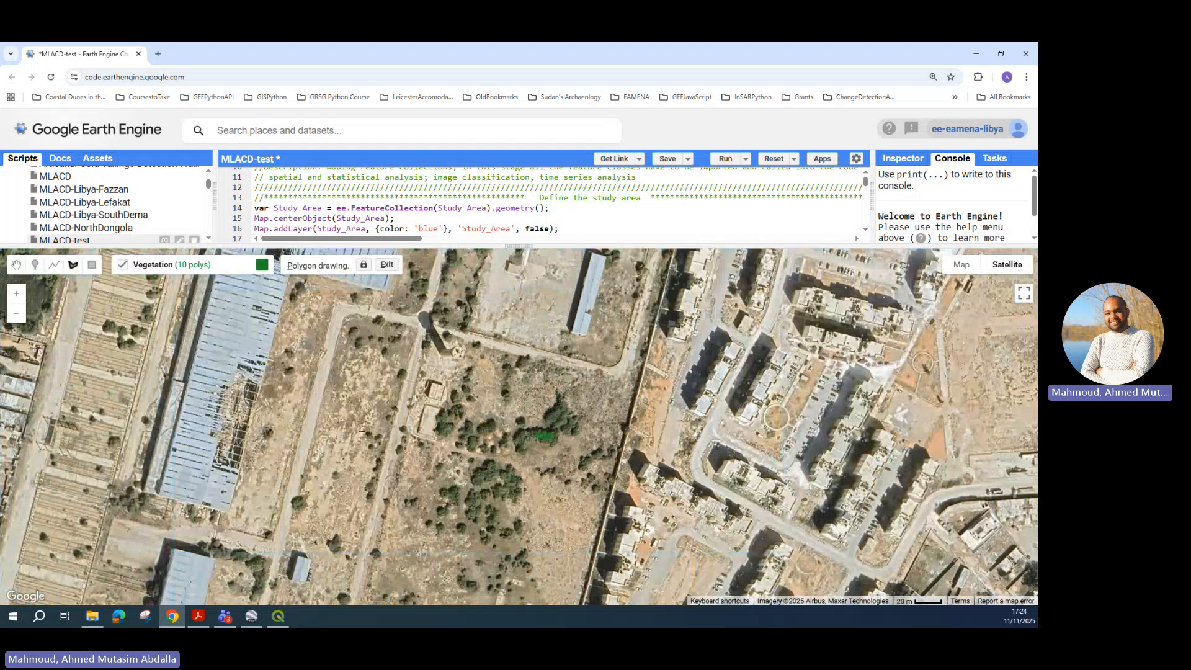
pyautogui.scroll(-2, 369, 431)
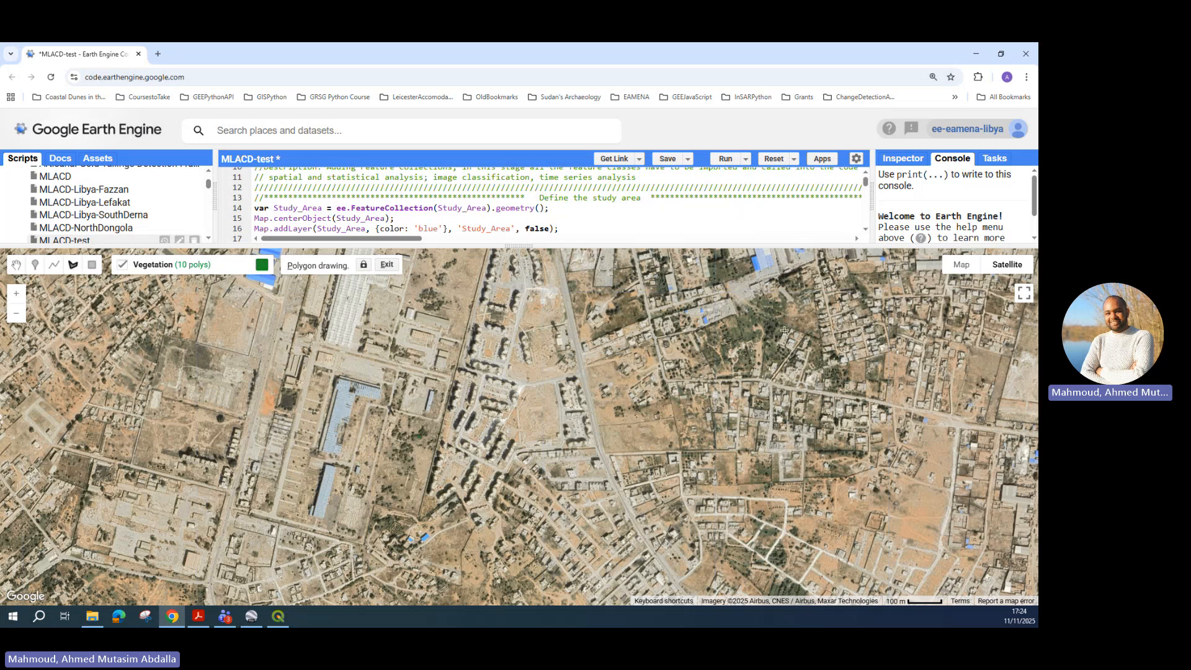
pyautogui.scroll(3, 785, 330)
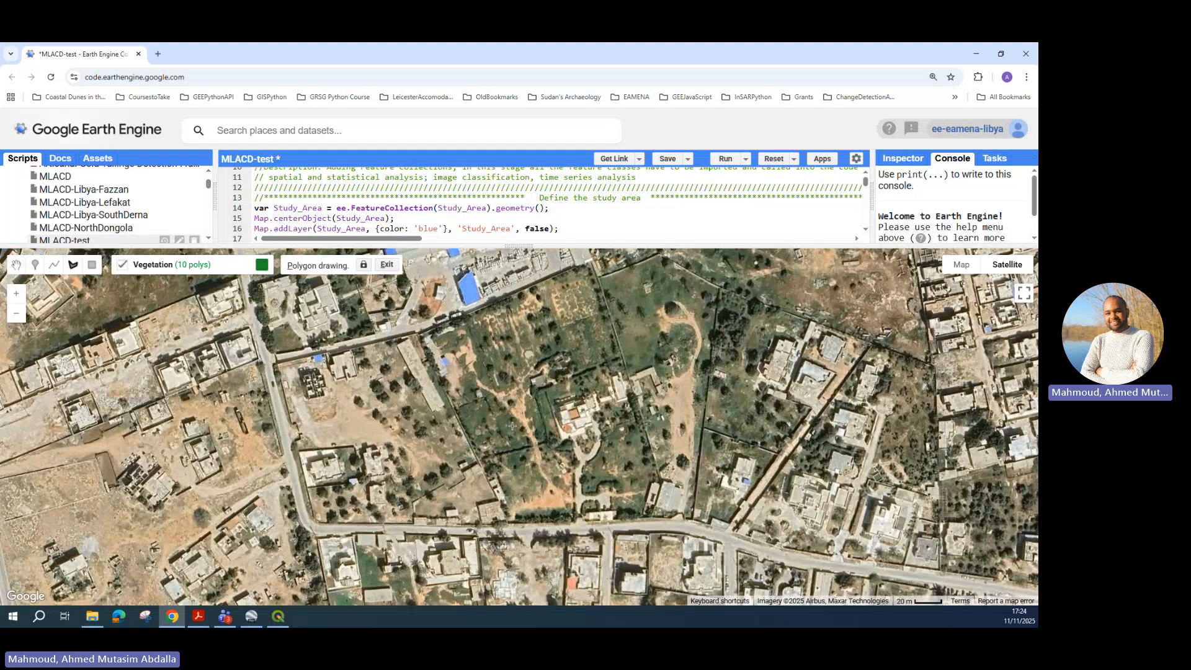
# Check that the Bare, Urban and Vegetation sample names in the script's trainingClasses list match the imported FeatureCollection layers.
pyautogui.moveTo(223, 273)
pyautogui.moveTo(505, 243); pyautogui.dragTo(505, 493)
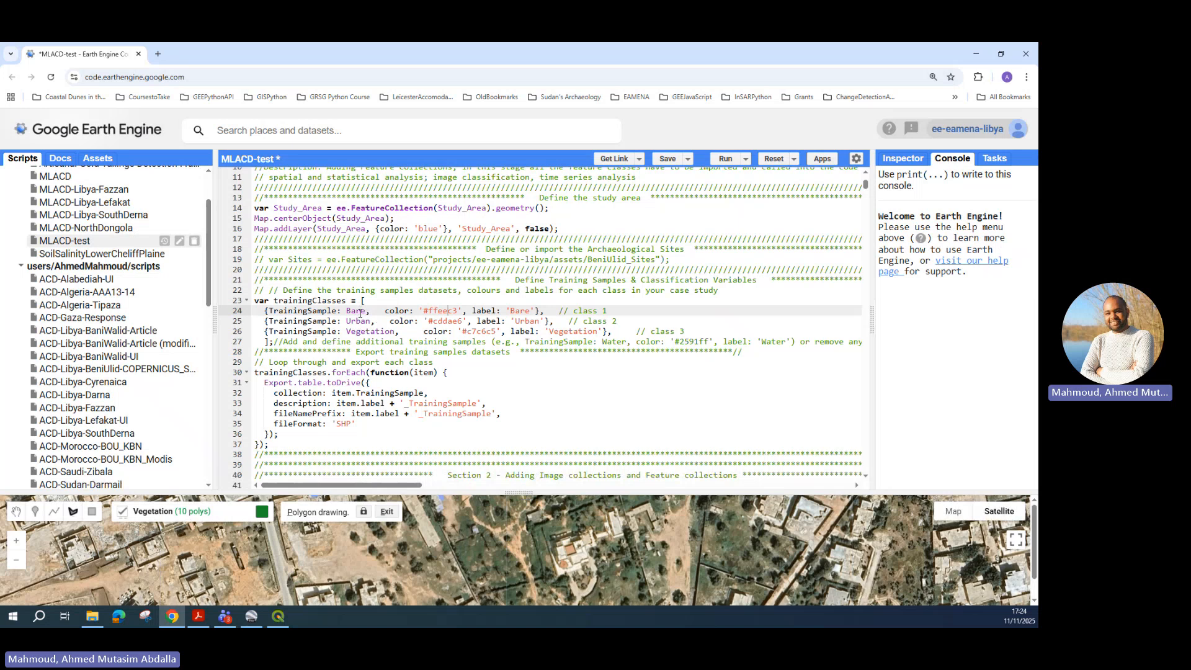
pyautogui.doubleClick(362, 311)
pyautogui.doubleClick(361, 321)
pyautogui.doubleClick(371, 332)
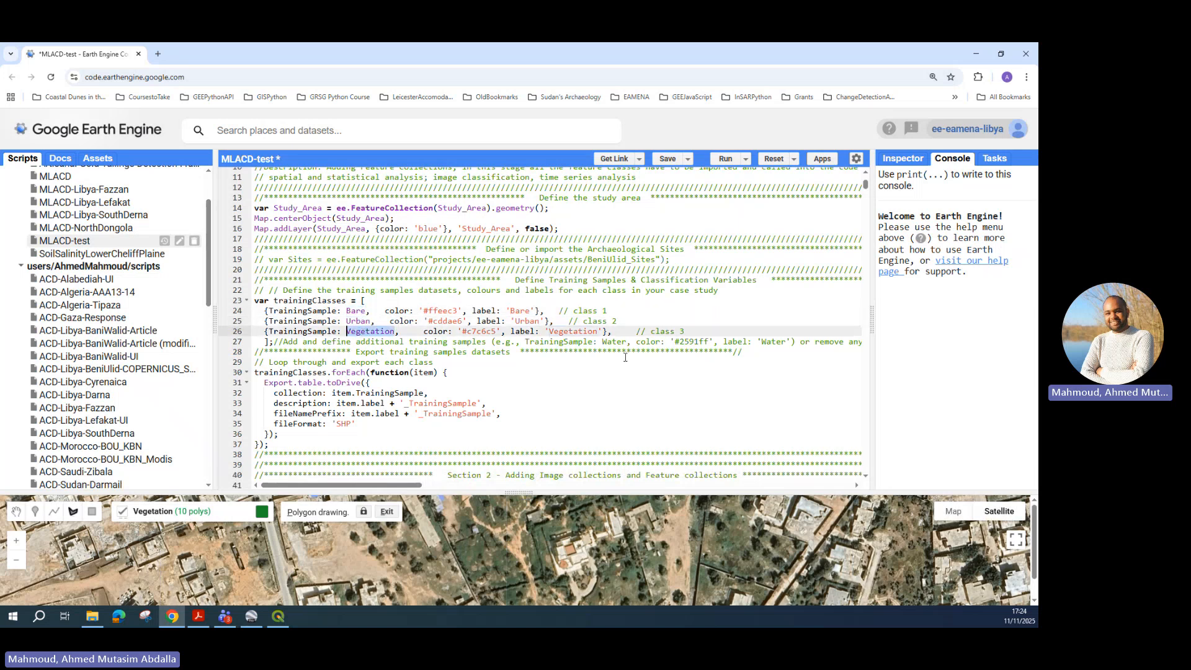
pyautogui.scroll(5, 641, 338)
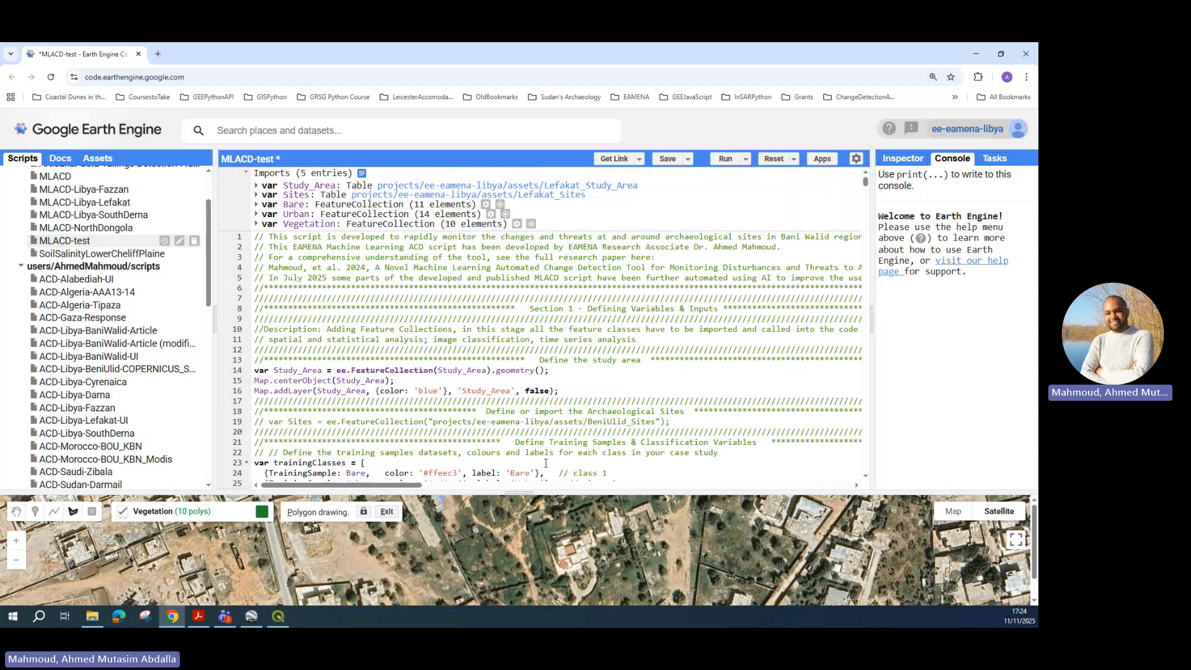
# Enlarge the map area again and save the MLACD-test script with the collected training layers.
pyautogui.moveTo(526, 490); pyautogui.dragTo(526, 404)
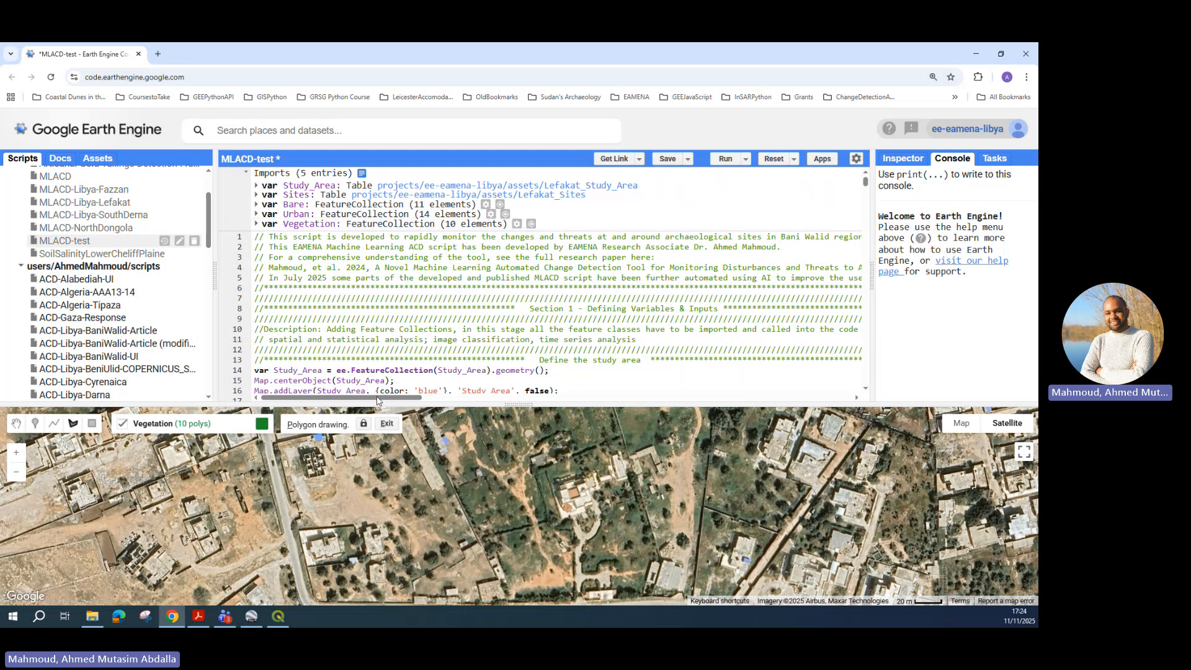
pyautogui.moveTo(162, 426)
pyautogui.hotkey('ctrl', 's')
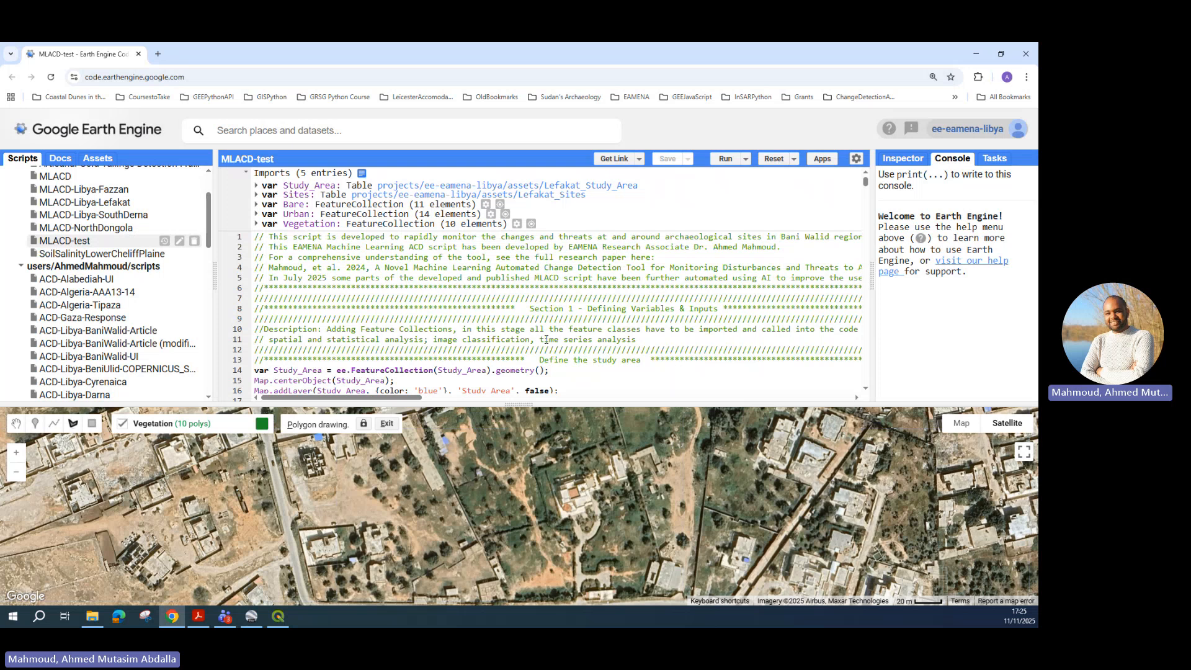
# Draw an eleventh Vegetation polygon on the dense dark trees east of the curved dirt track in the green walled compound.
pyautogui.moveTo(538, 405); pyautogui.dragTo(537, 392)
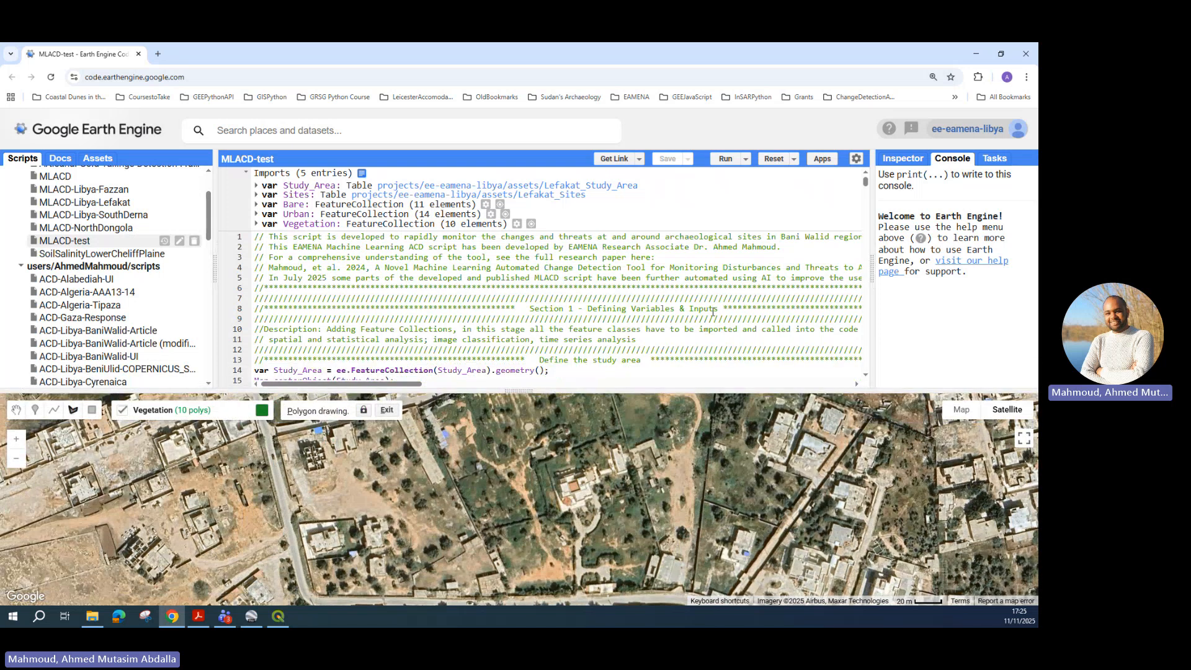
pyautogui.scroll(-1, 712, 311)
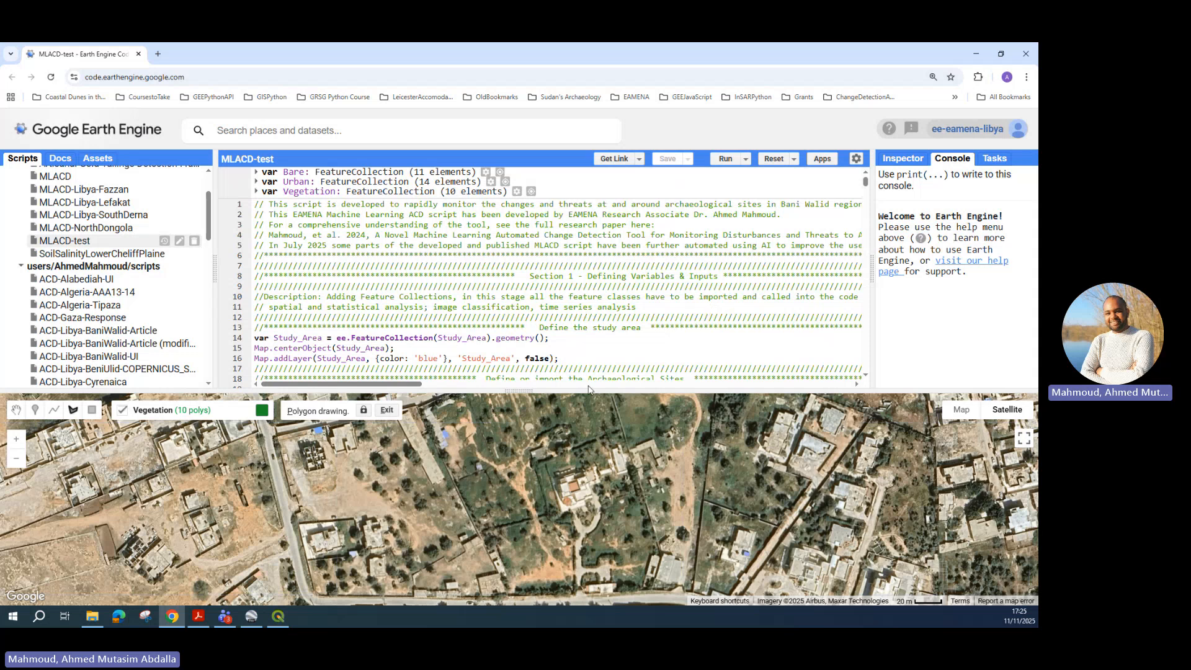
pyautogui.moveTo(589, 390); pyautogui.dragTo(589, 265)
pyautogui.scroll(-1, 589, 310)
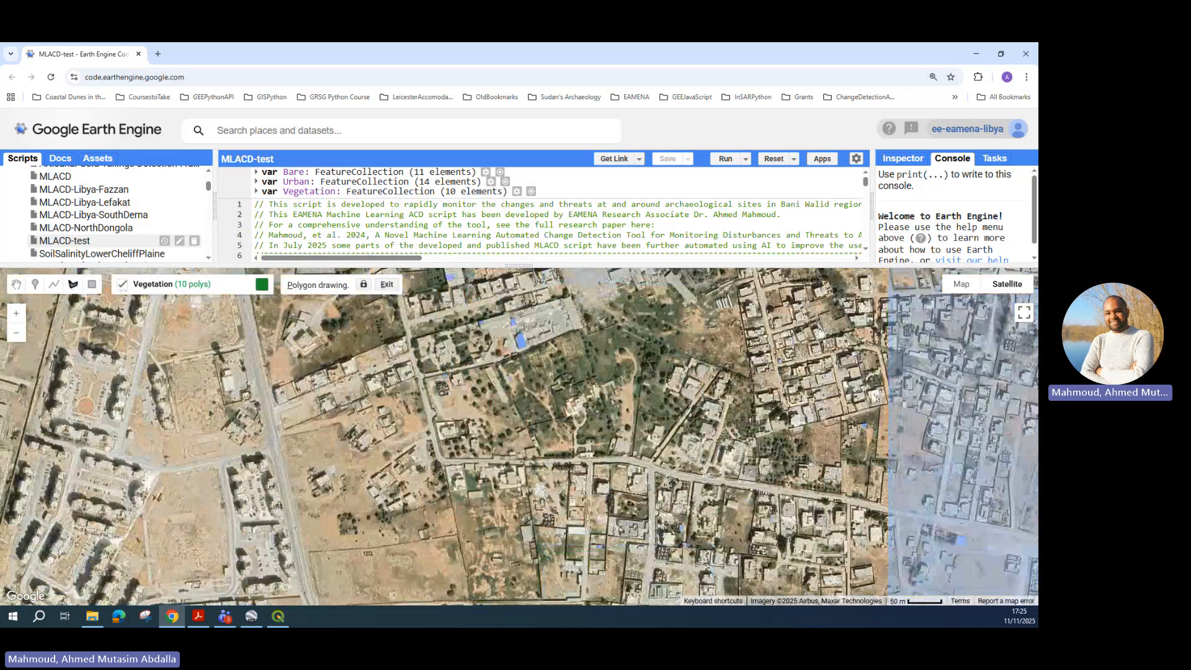
pyautogui.moveTo(861, 429); pyautogui.dragTo(662, 407)
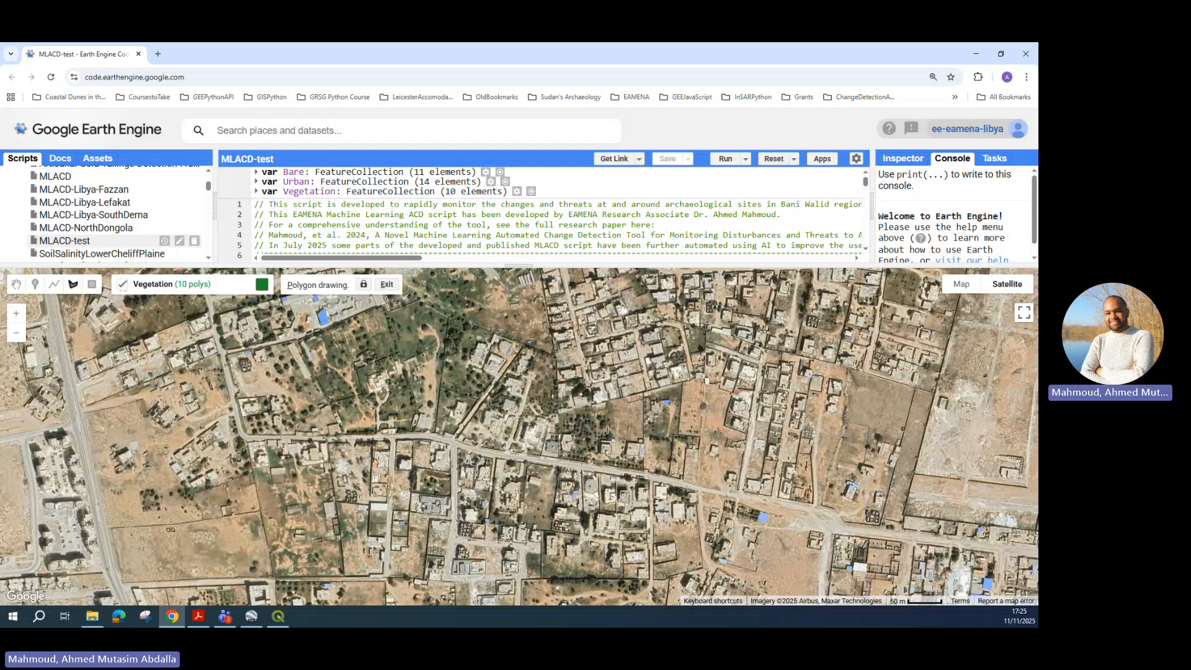
pyautogui.moveTo(711, 546); pyautogui.dragTo(837, 558)
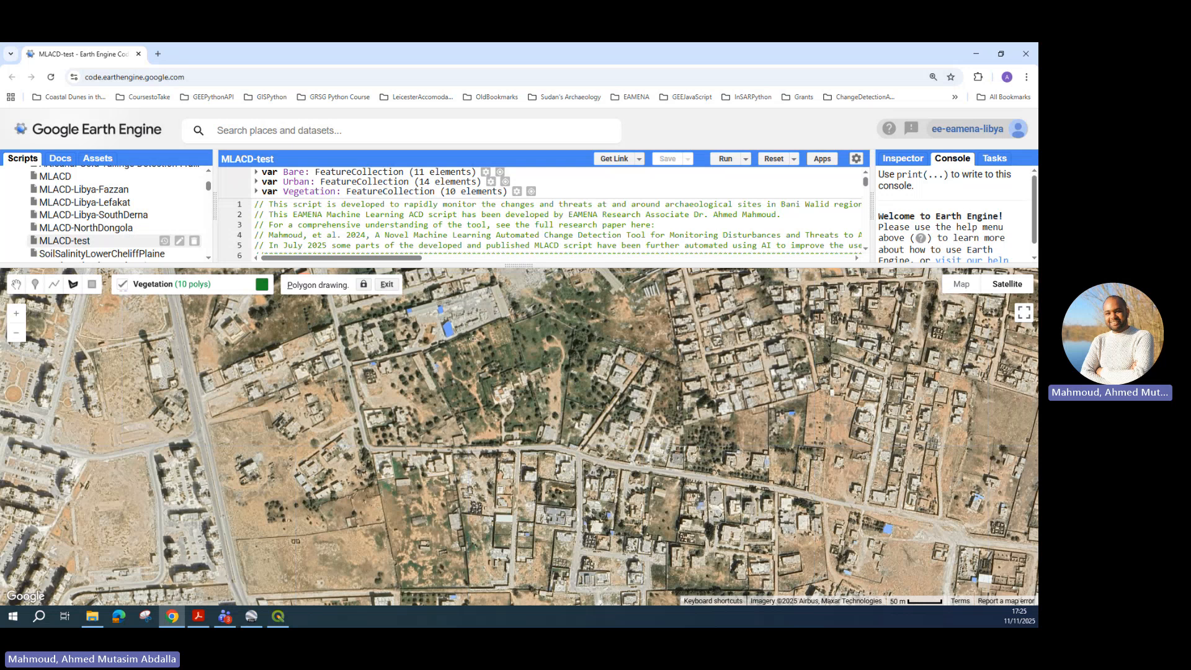
pyautogui.scroll(3, 473, 339)
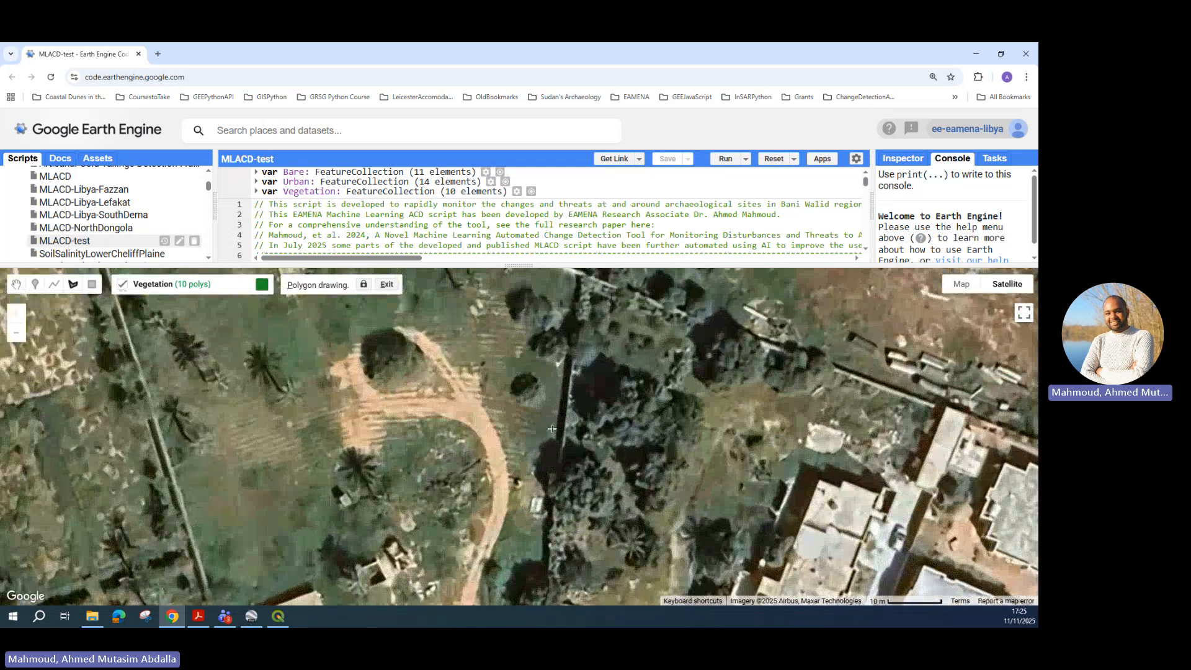
pyautogui.moveTo(552, 431); pyautogui.dragTo(378, 404)
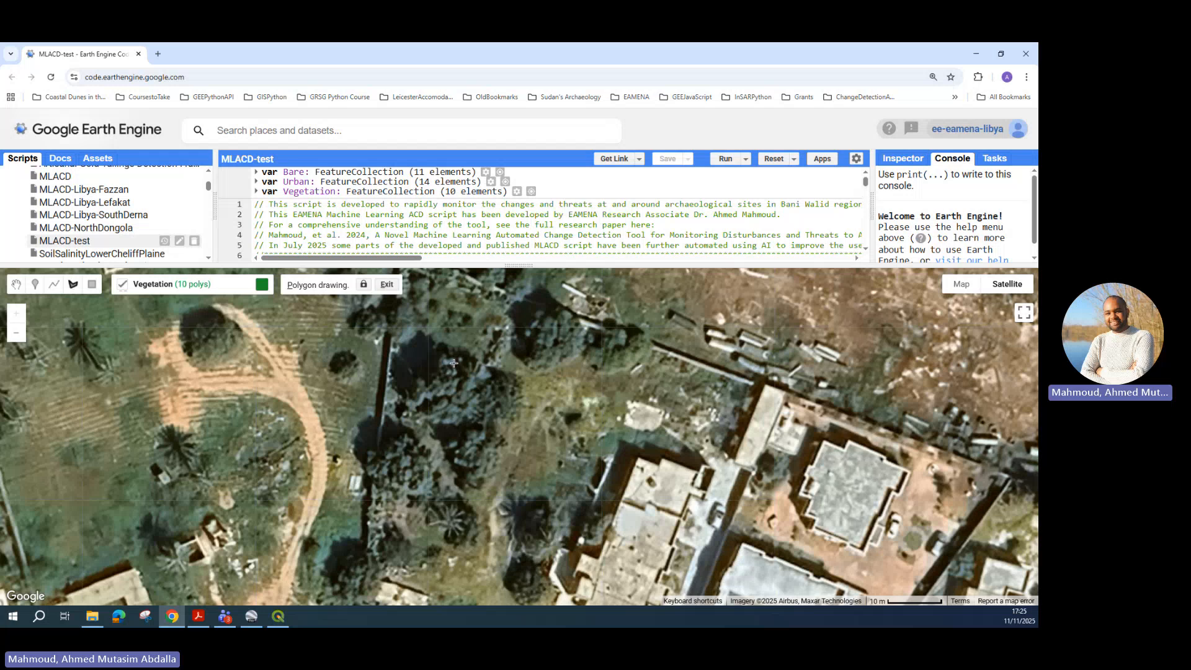
pyautogui.click(454, 364)
pyautogui.click(479, 377)
pyautogui.click(461, 404)
pyautogui.doubleClick(443, 390)
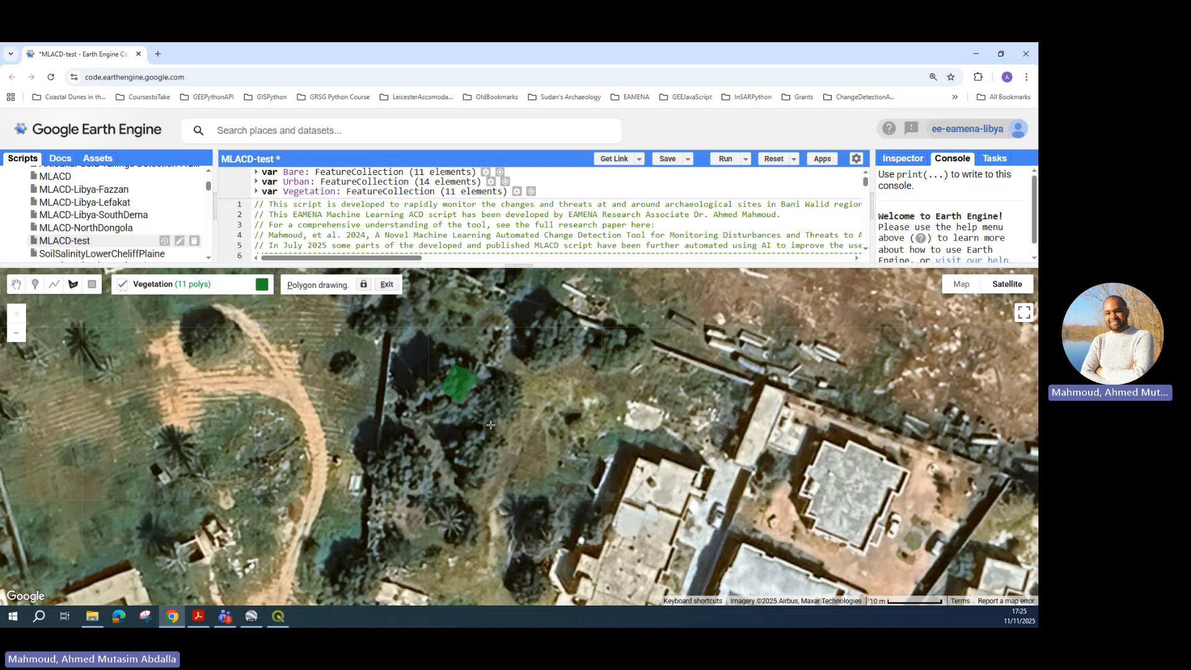
pyautogui.scroll(-1, 491, 420)
pyautogui.scroll(-1, 491, 419)
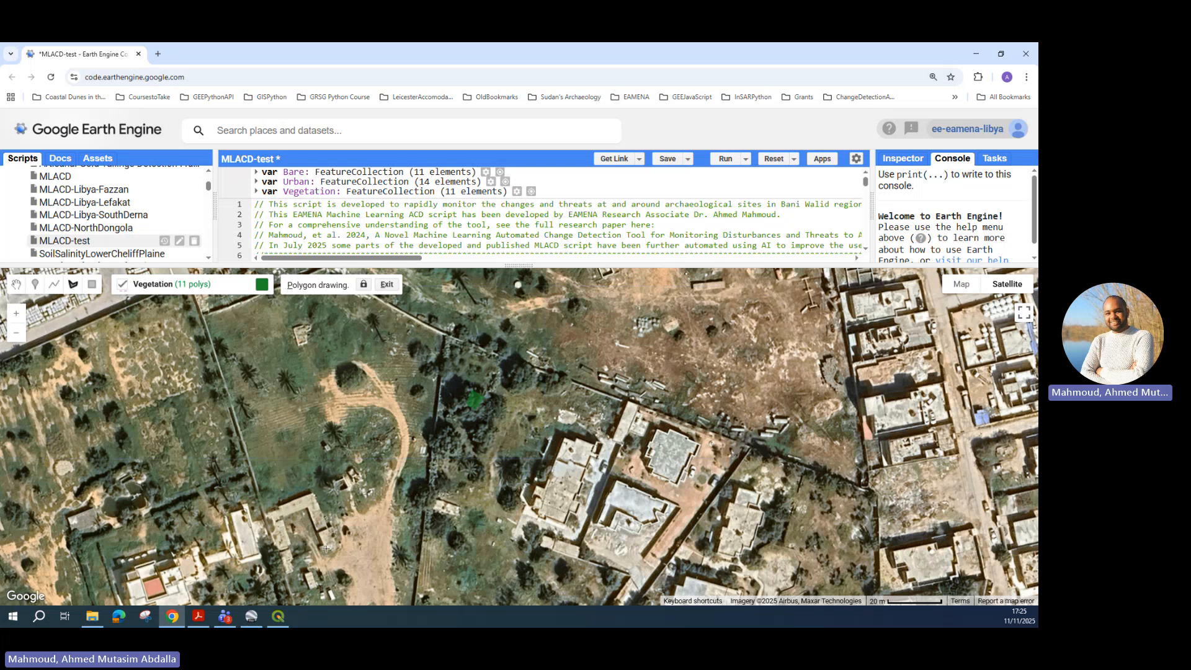
# Switch to the EAMENA machine learning PDF guide and review the instructions for creating training sample layers with the Geometry Tool.
pyautogui.click(201, 618)
pyautogui.scroll(-5, 490, 351)
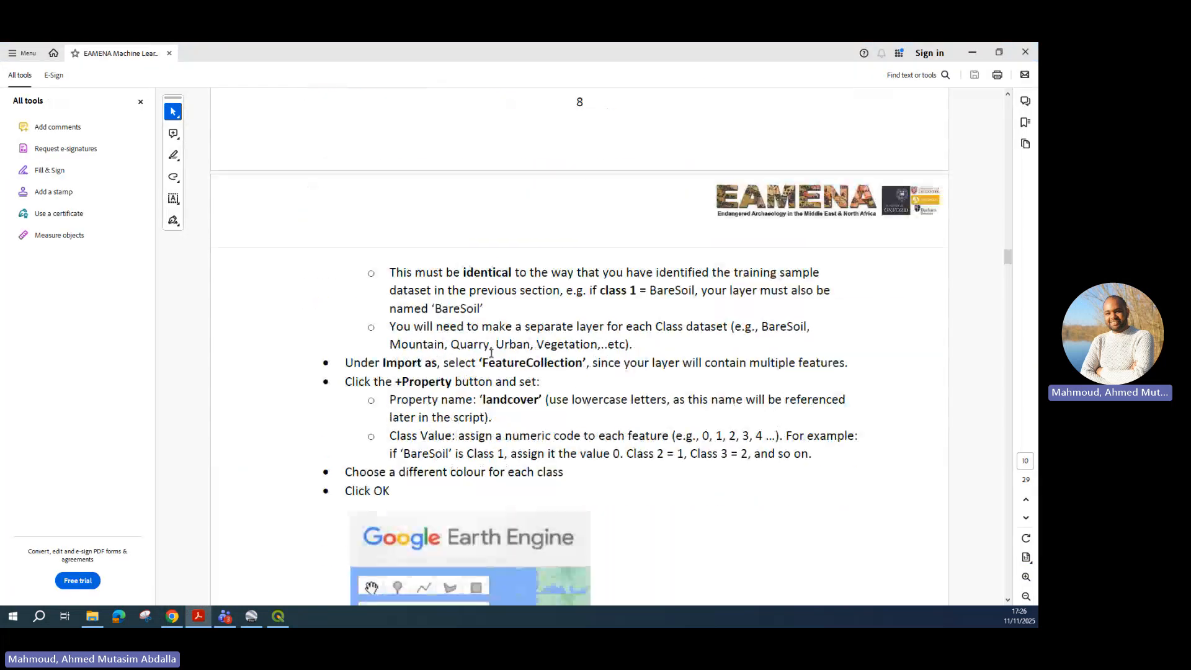
pyautogui.scroll(4, 494, 356)
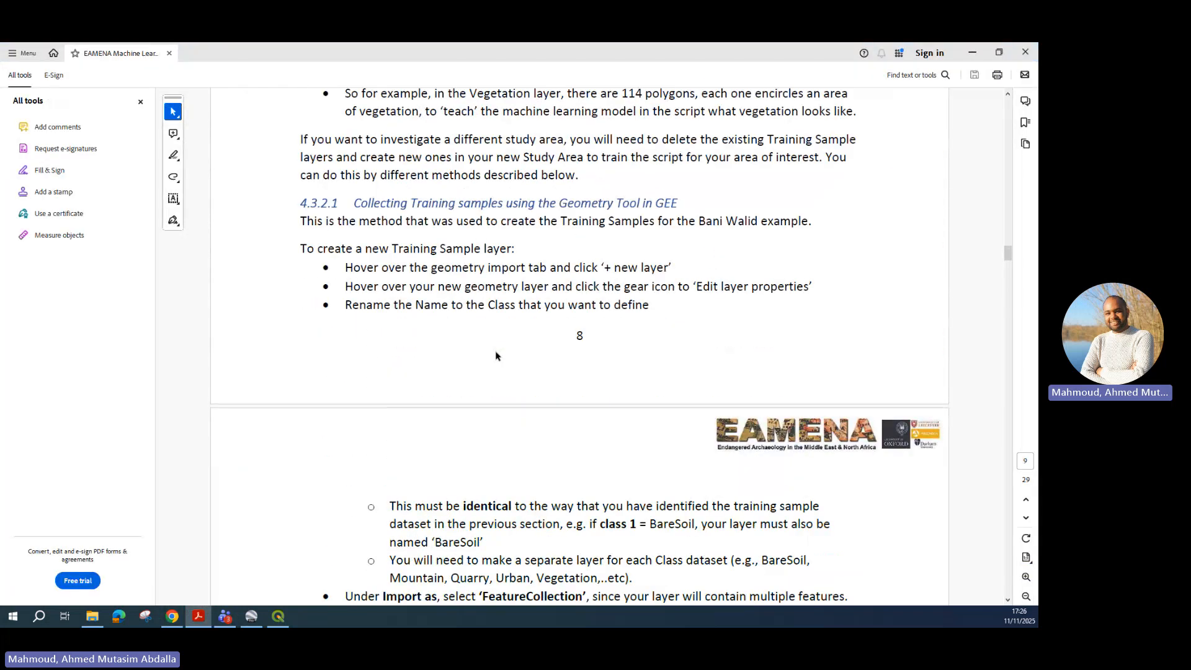
pyautogui.scroll(-2, 495, 356)
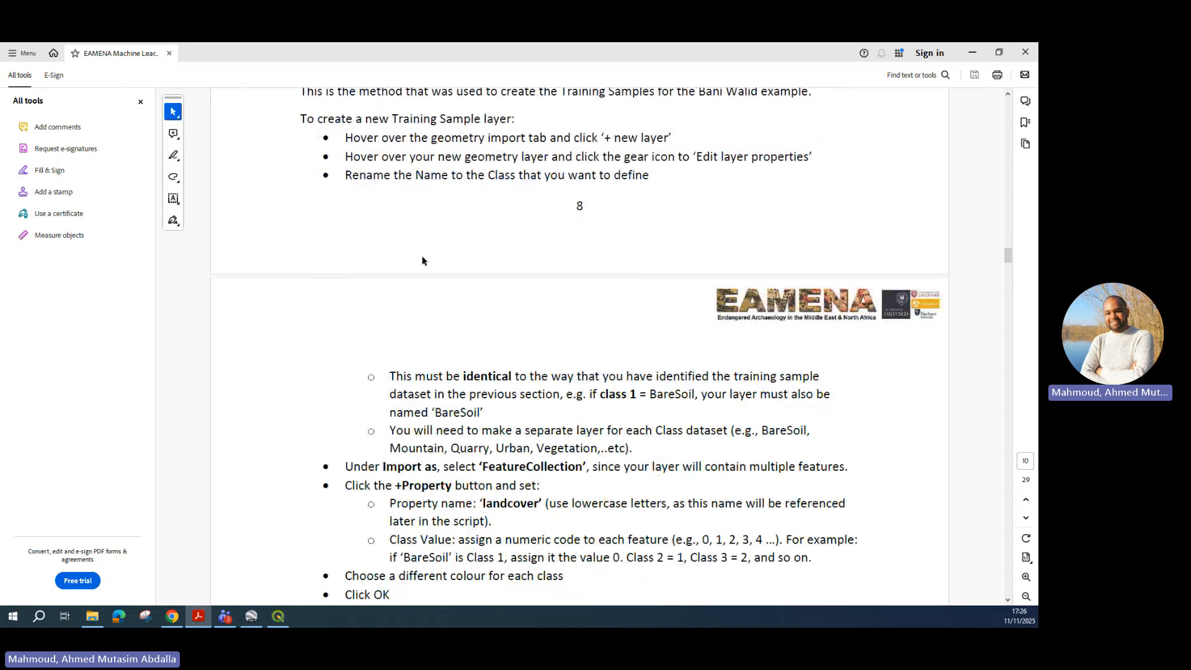
# Read the guide's layer property settings, its advice on the number of polygons per class and the tips for drawing training polygons.
pyautogui.scroll(-4, 469, 296)
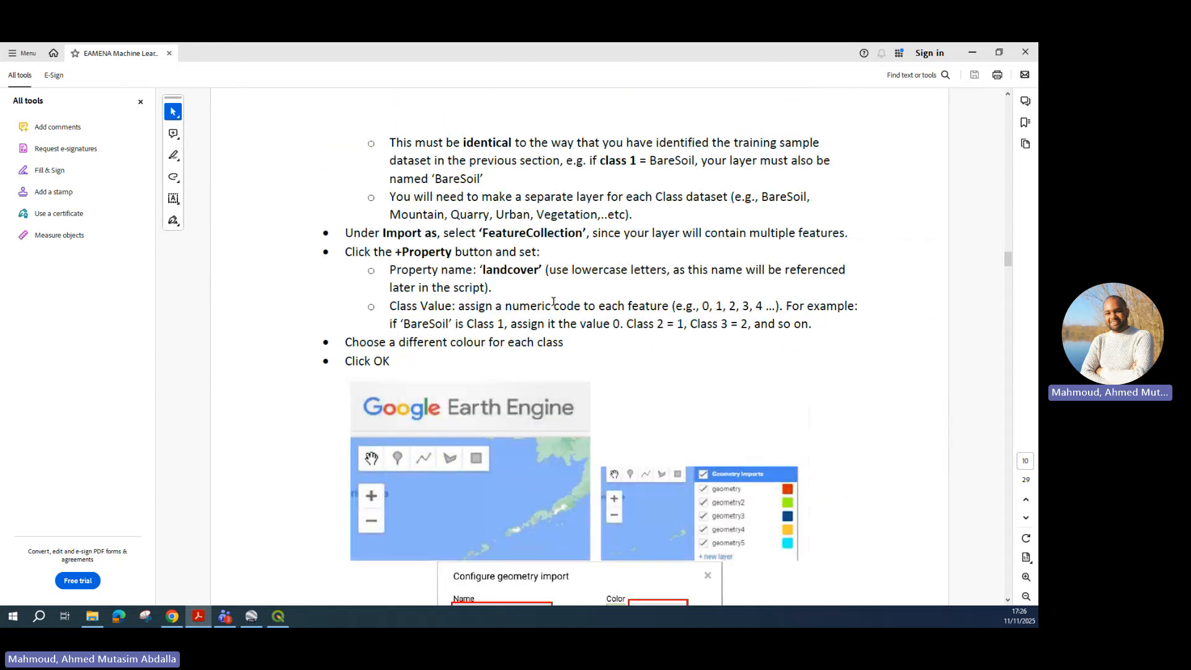
pyautogui.scroll(-7, 554, 302)
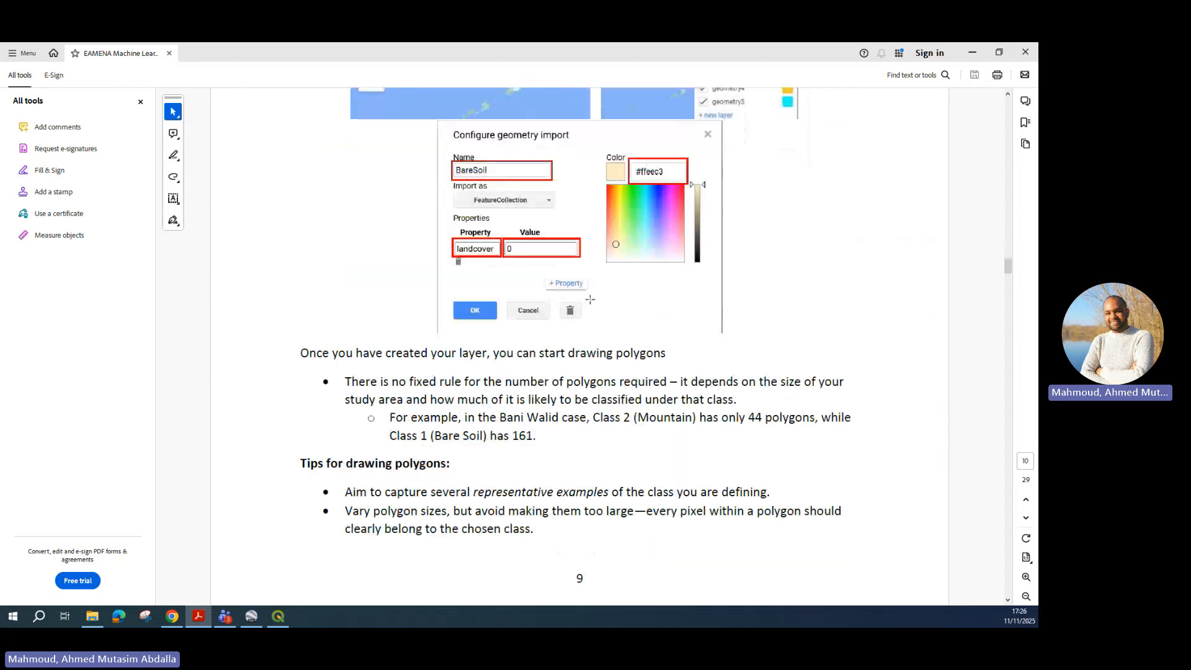
pyautogui.scroll(-3, 590, 300)
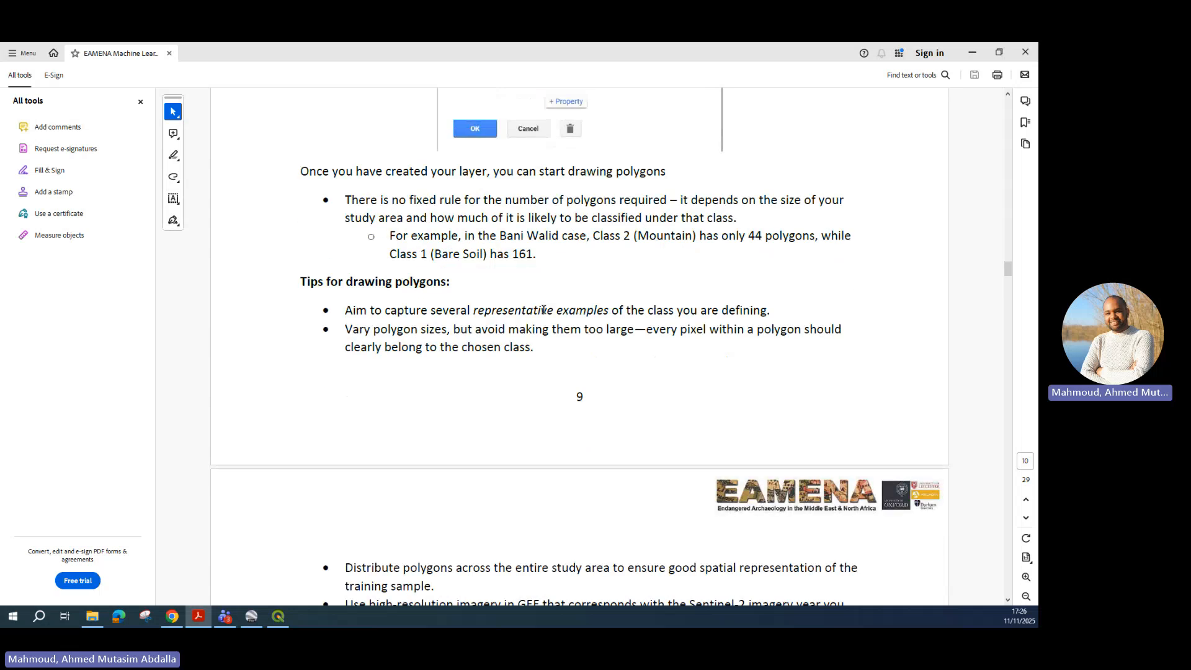
pyautogui.scroll(-2, 561, 310)
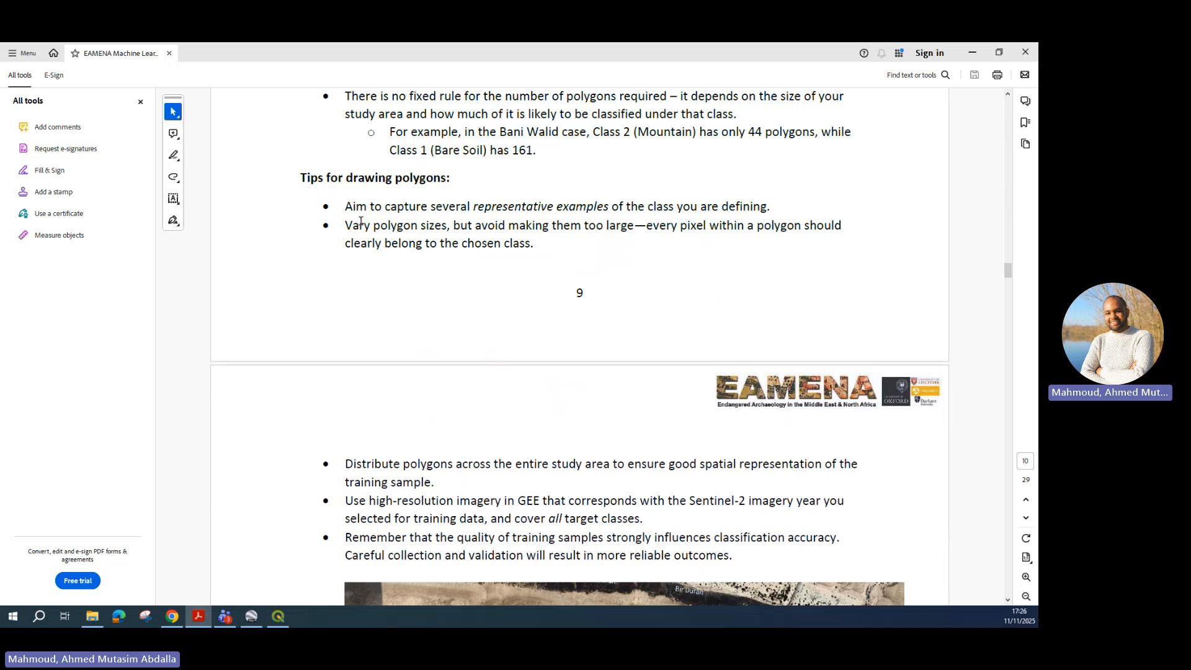
pyautogui.scroll(-1, 365, 200)
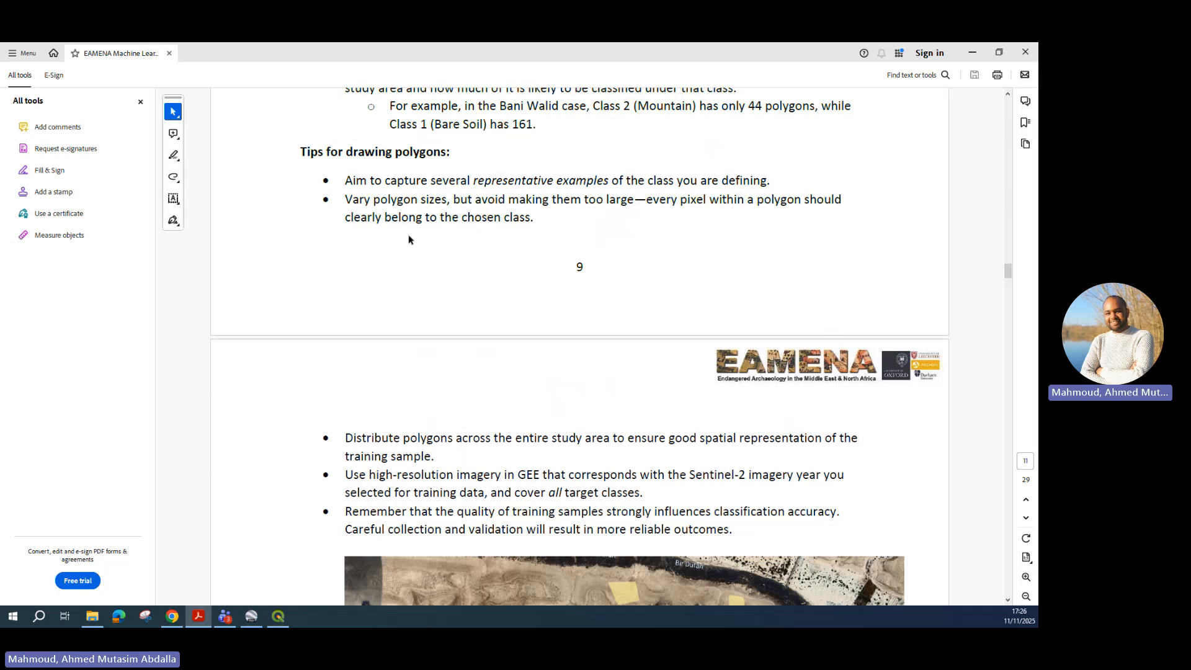
pyautogui.scroll(-1, 407, 219)
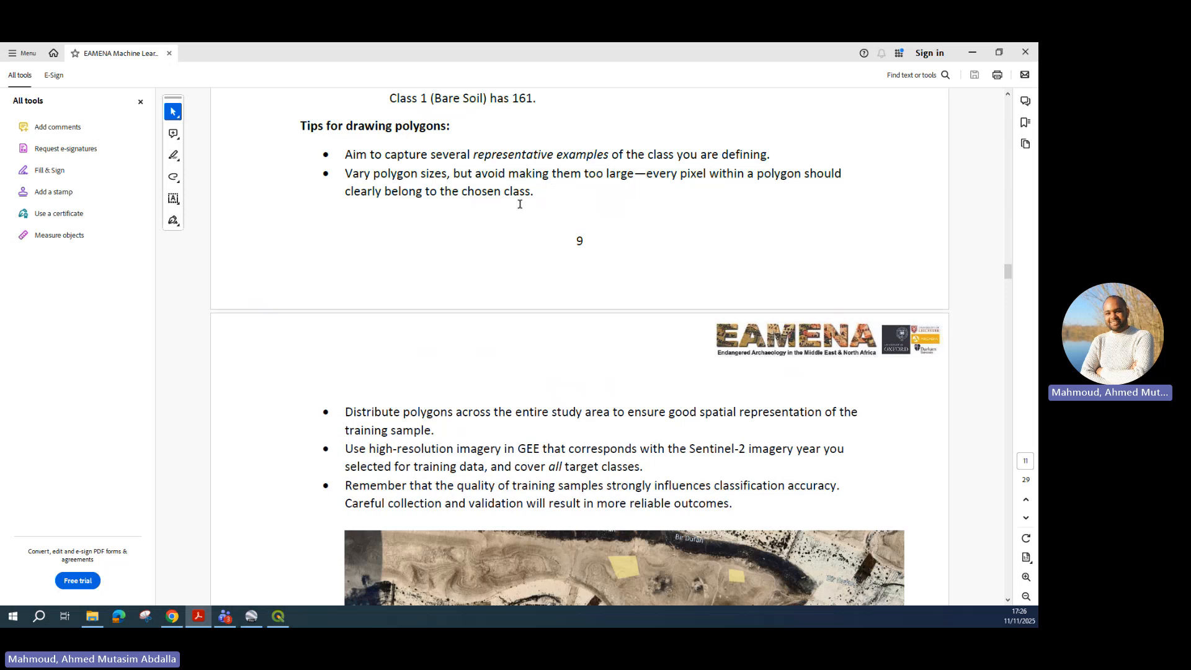
pyautogui.scroll(-2, 587, 229)
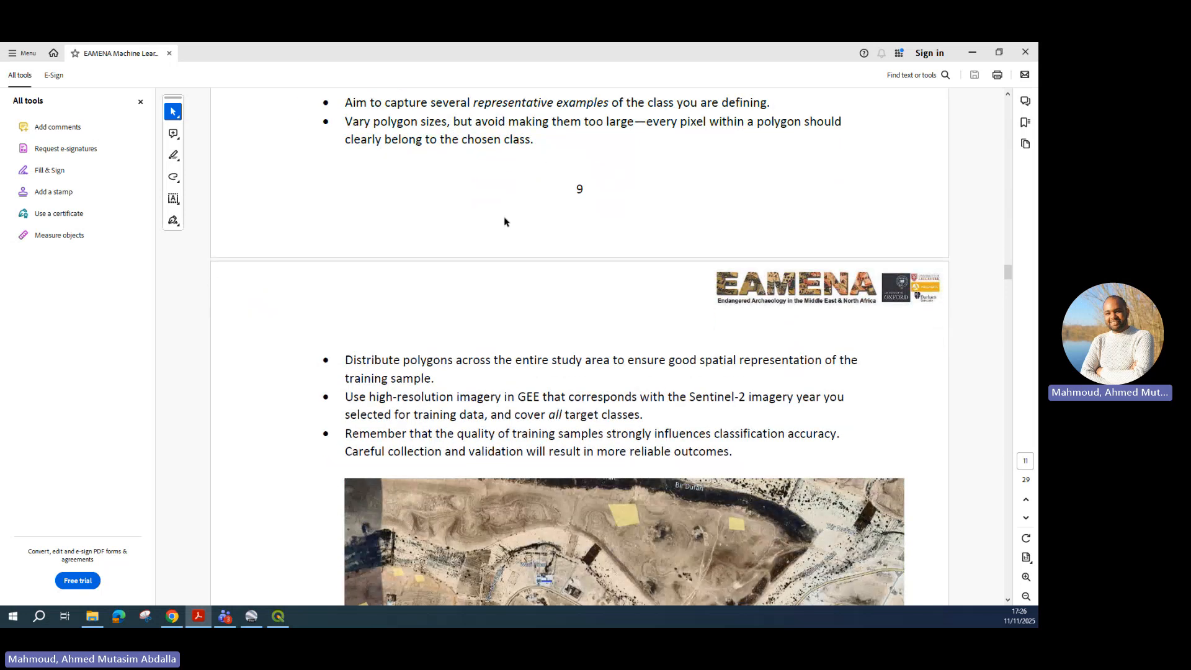
pyautogui.scroll(-4, 397, 313)
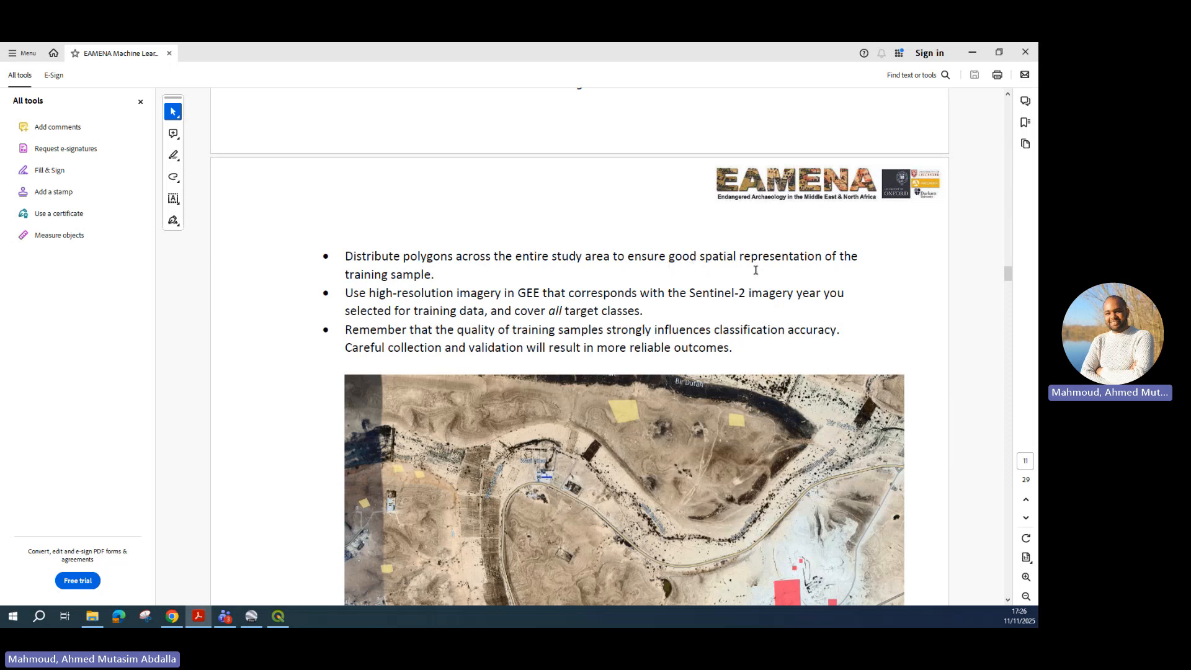
pyautogui.scroll(-1, 410, 294)
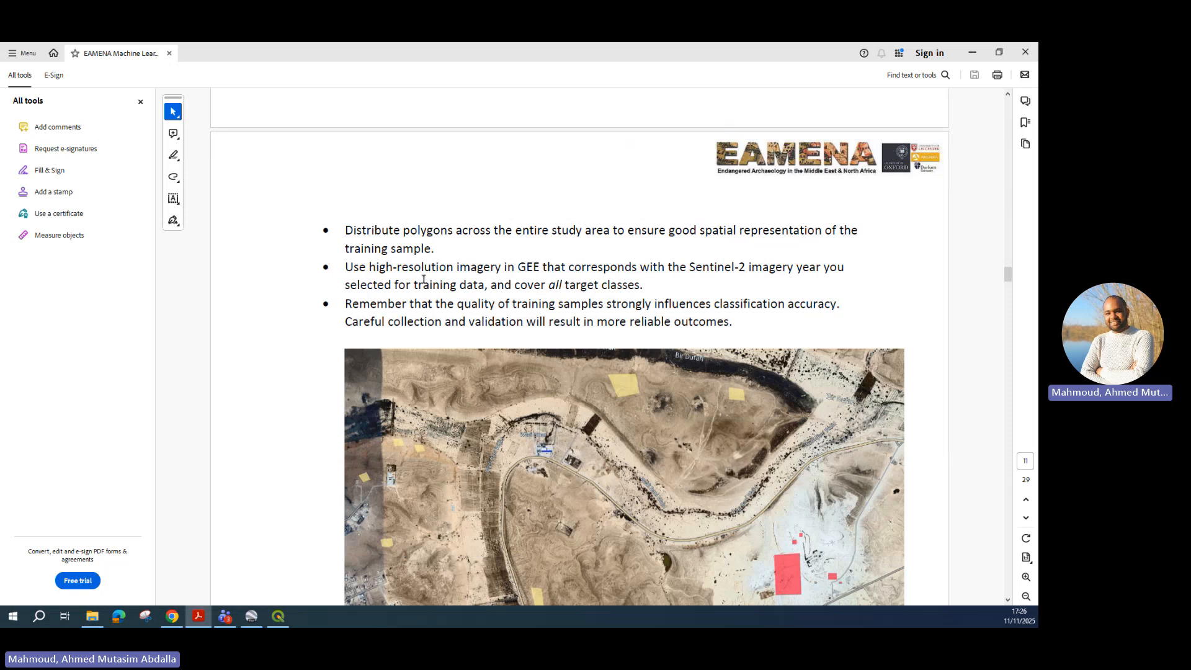
# Read the training-sample guidance in the PDF from the polygon distribution advice down to the accuracy check process.
pyautogui.scroll(-1, 450, 279)
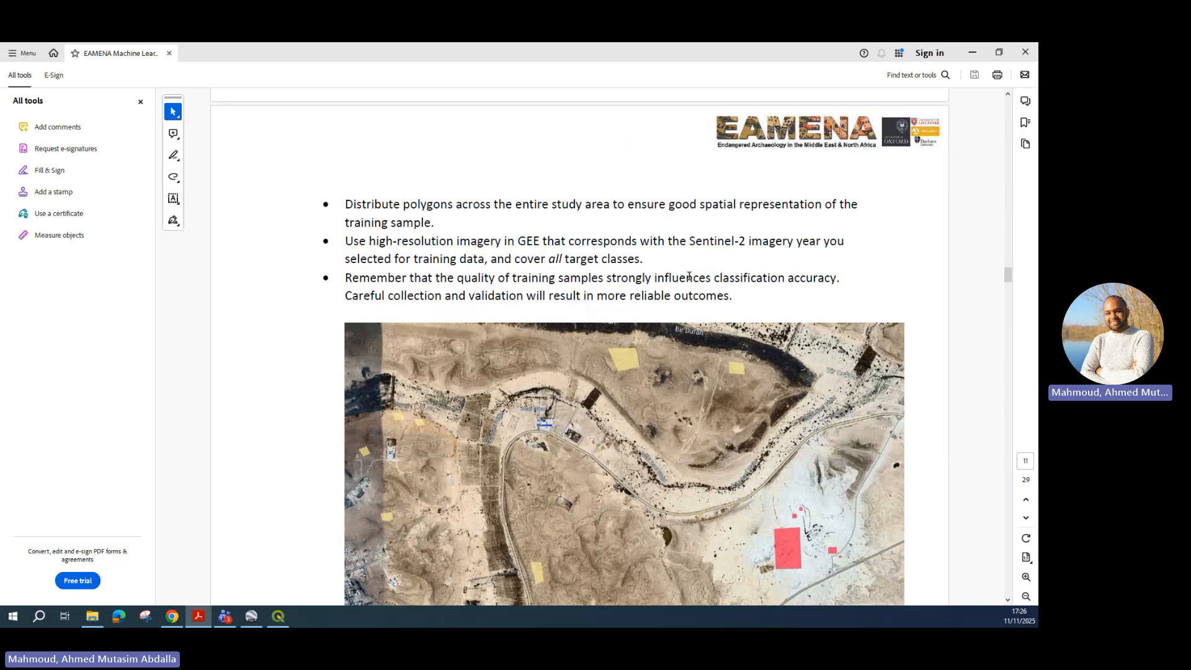
pyautogui.scroll(-1, 506, 266)
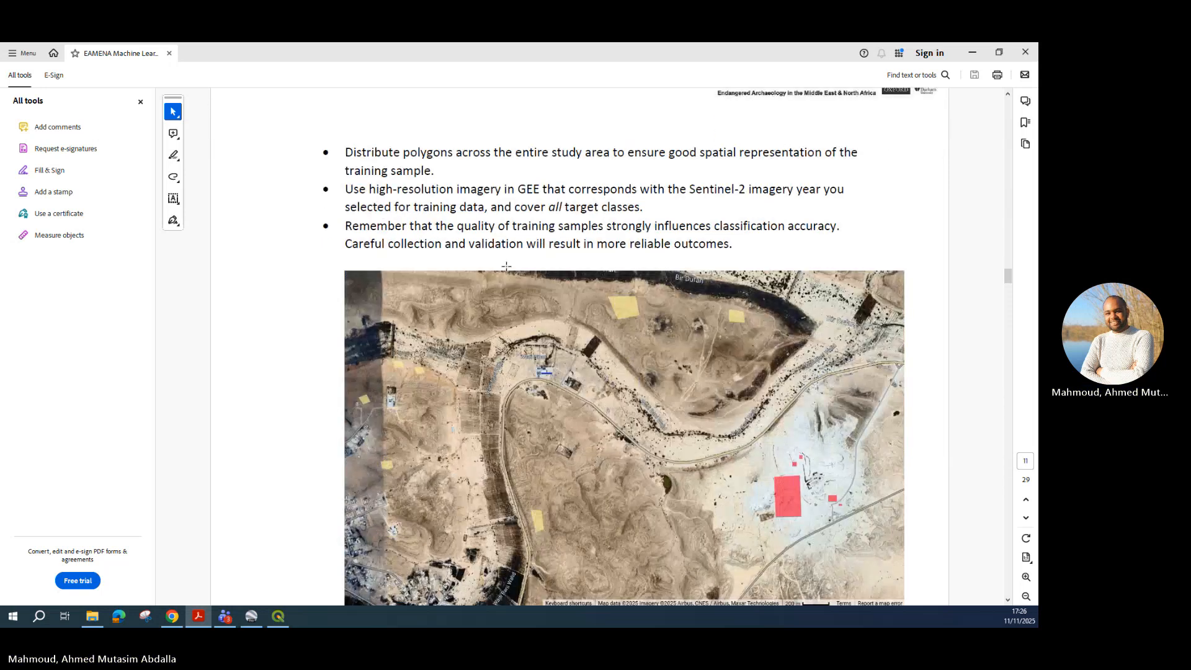
pyautogui.scroll(-5, 507, 266)
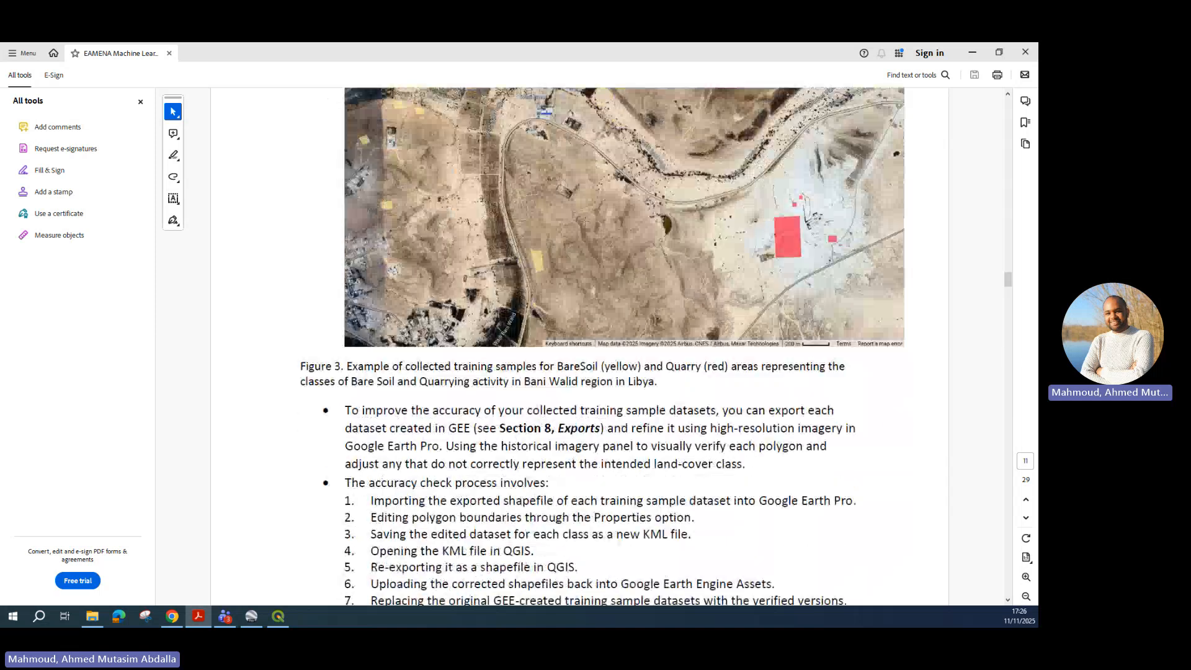
pyautogui.scroll(-5, 585, 222)
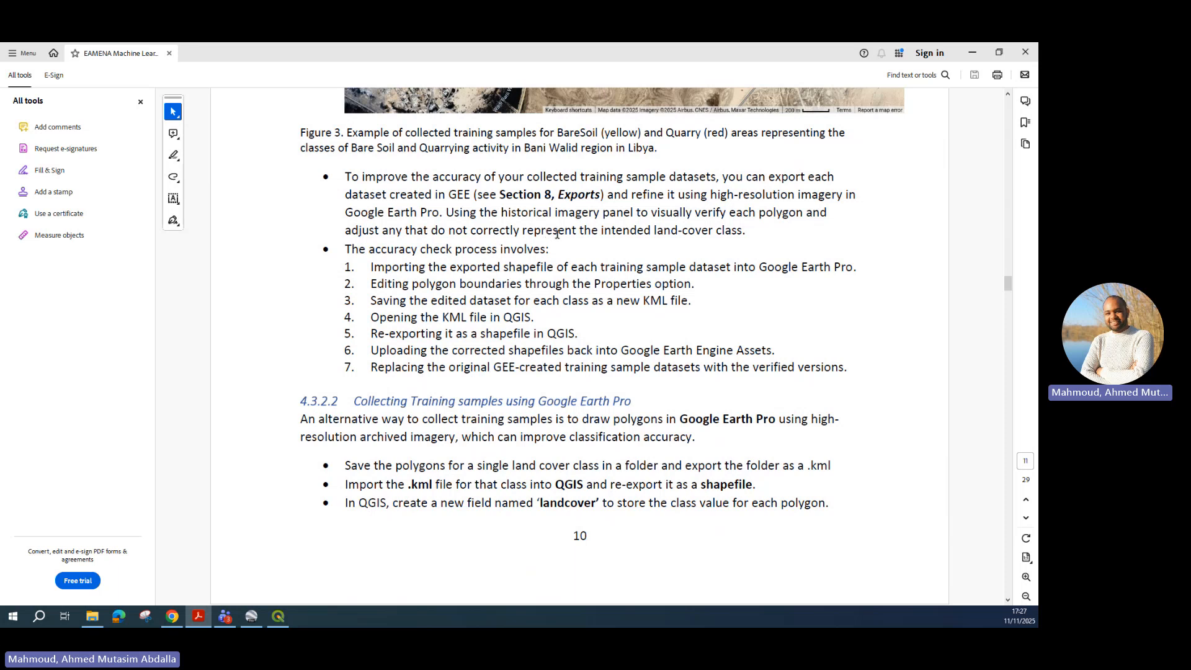
pyautogui.scroll(-1, 536, 243)
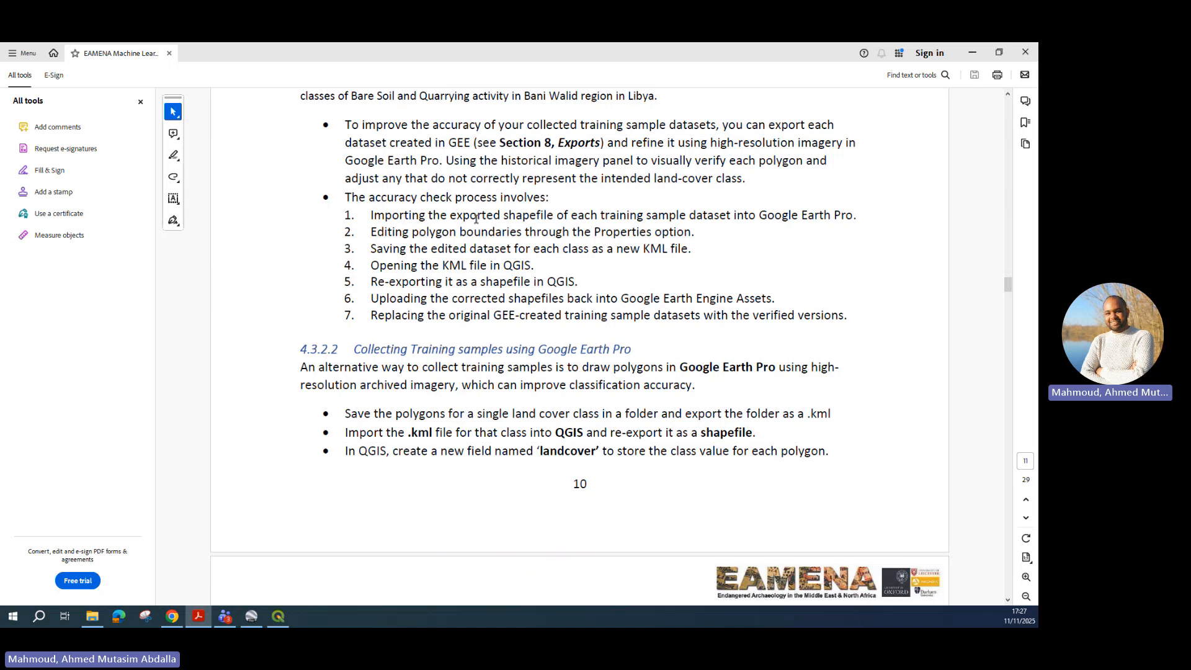
# Go through the numbered accuracy check list, marking the import, polygon editing, KML saving and shapefile re-export items.
pyautogui.moveTo(371, 214); pyautogui.dragTo(554, 217)
pyautogui.click(444, 200)
pyautogui.moveTo(372, 215); pyautogui.dragTo(554, 217)
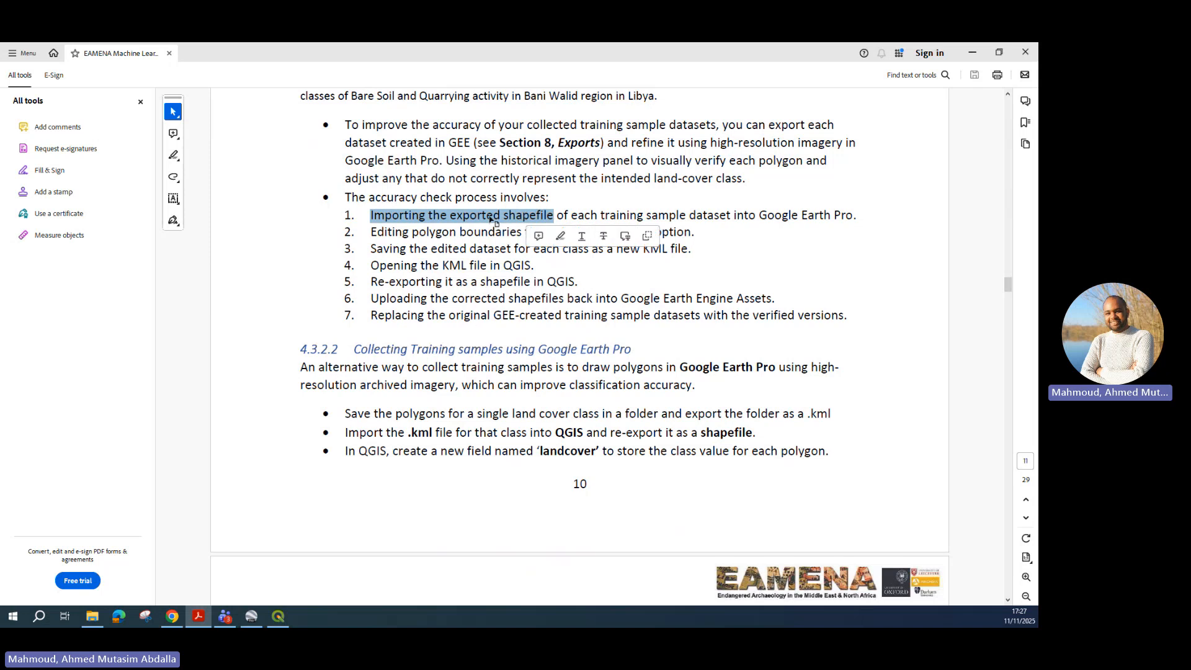
pyautogui.click(478, 200)
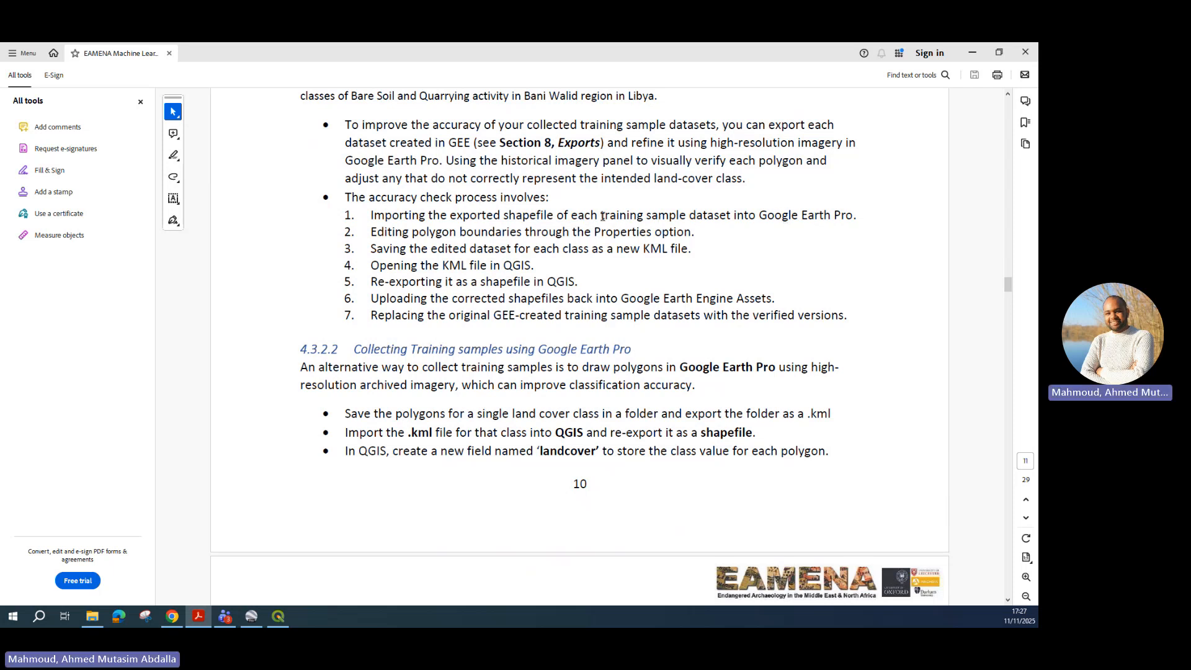
pyautogui.moveTo(600, 216); pyautogui.dragTo(861, 219)
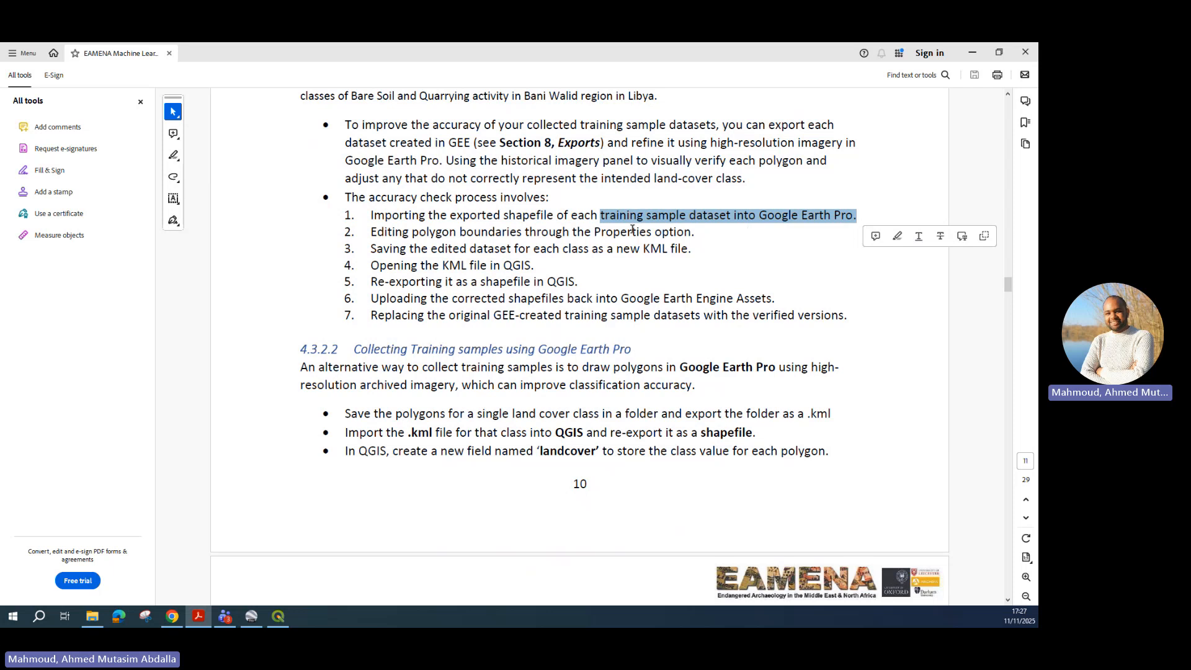
pyautogui.click(374, 231)
pyautogui.moveTo(373, 231); pyautogui.dragTo(675, 232)
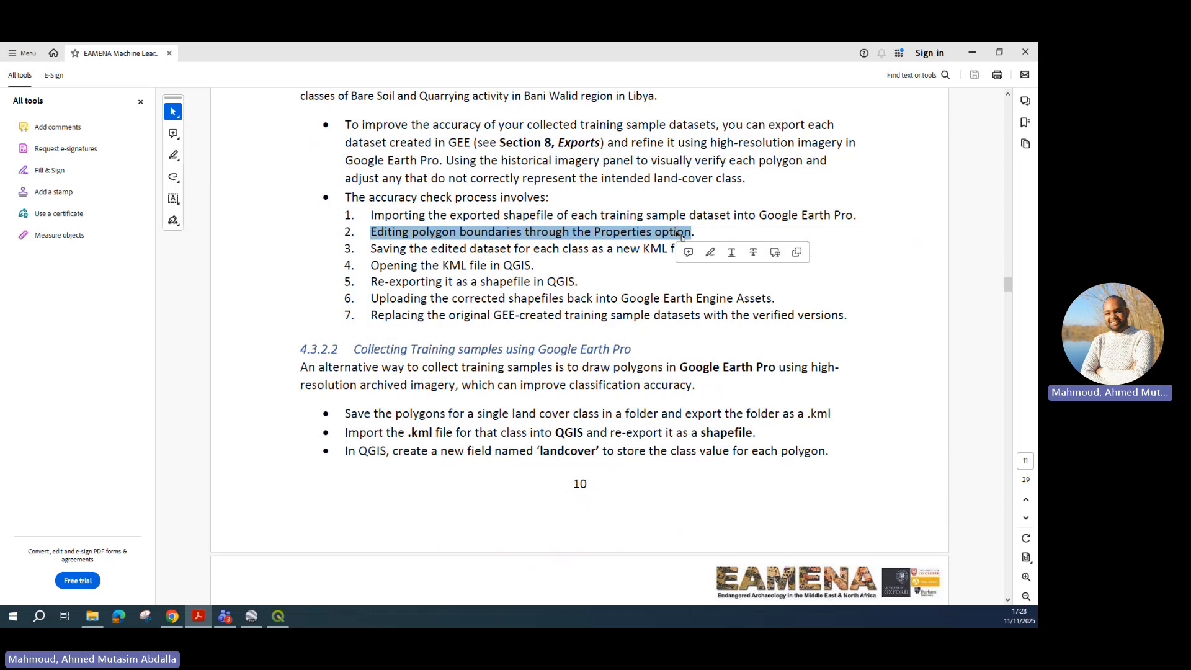
pyautogui.click(414, 248)
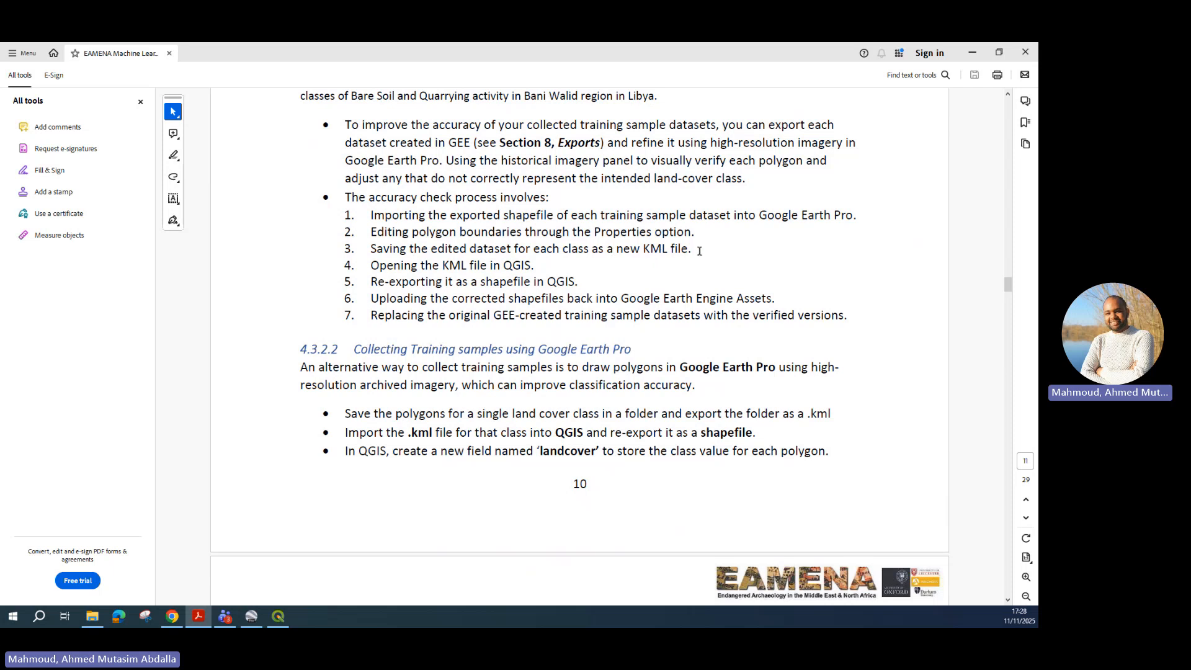
pyautogui.moveTo(371, 249); pyautogui.dragTo(795, 315)
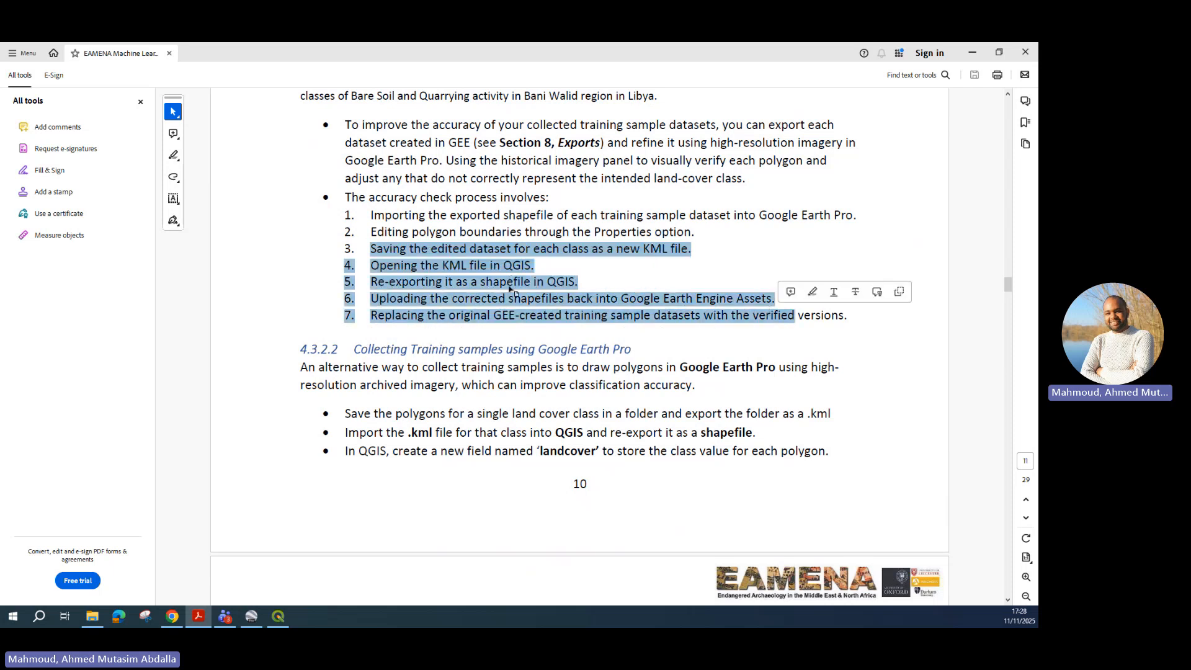
# Switch to the Earth Engine Code Editor in Chrome, resize its panes and run the MLACD-test script.
pyautogui.click(172, 616)
pyautogui.moveTo(510, 279); pyautogui.dragTo(509, 445)
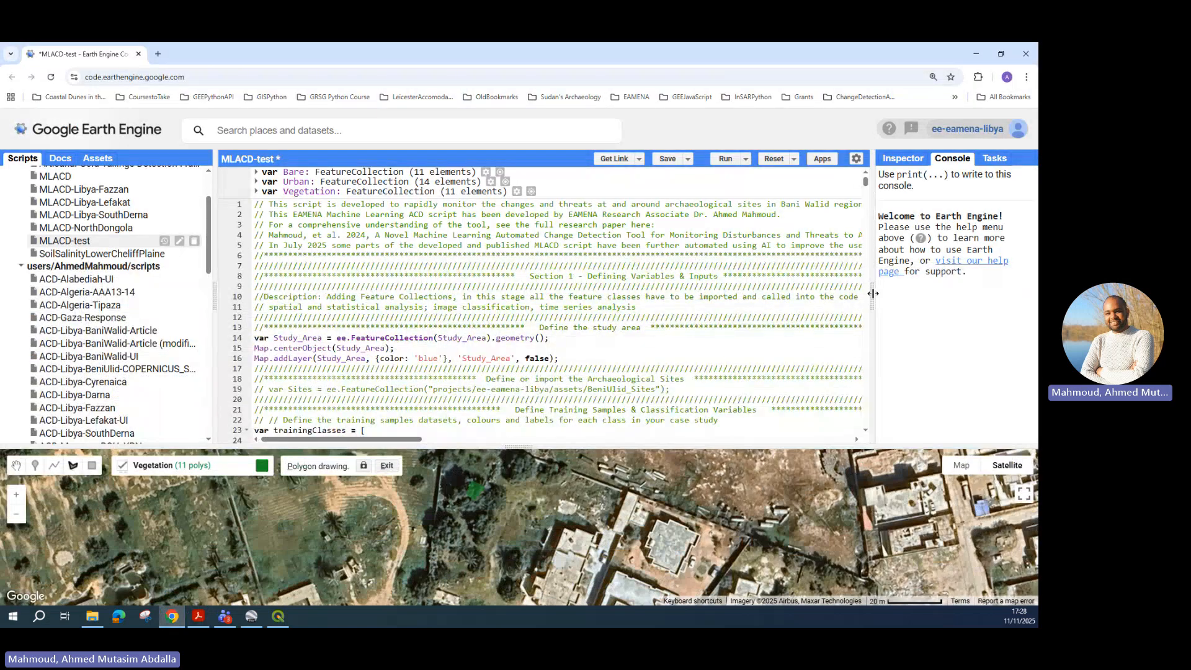
pyautogui.moveTo(873, 294); pyautogui.dragTo(806, 286)
pyautogui.click(652, 158)
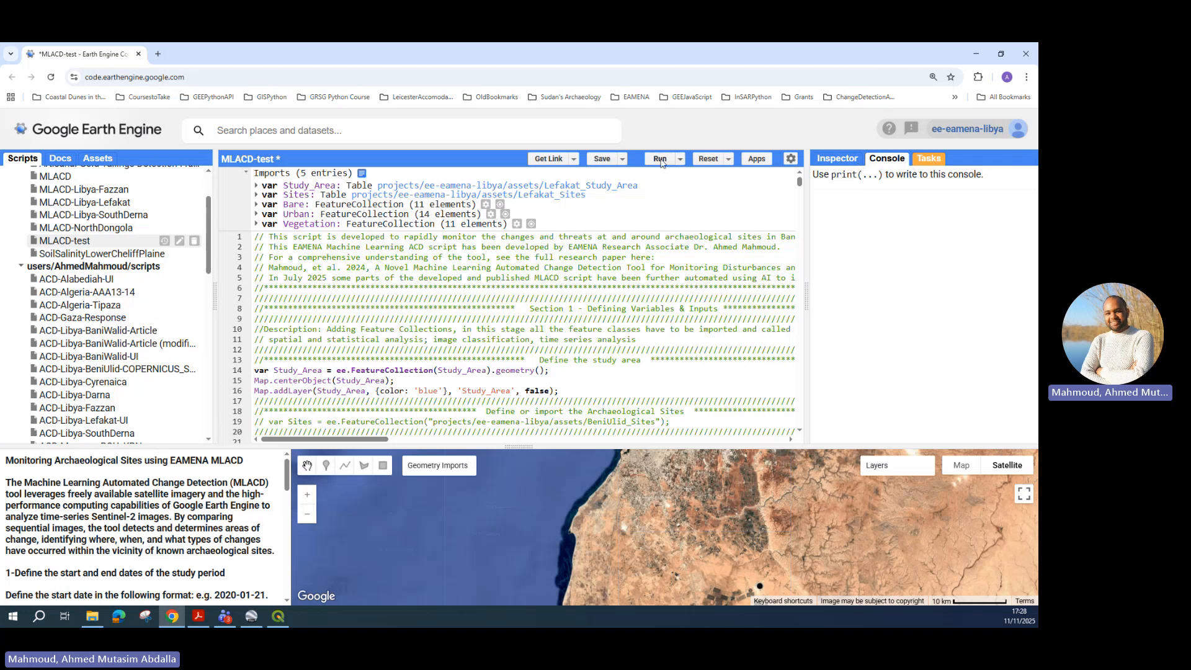
# Review the table export settings of the unsubmitted Bare_TrainingSample task and leave without exporting.
pyautogui.click(929, 162)
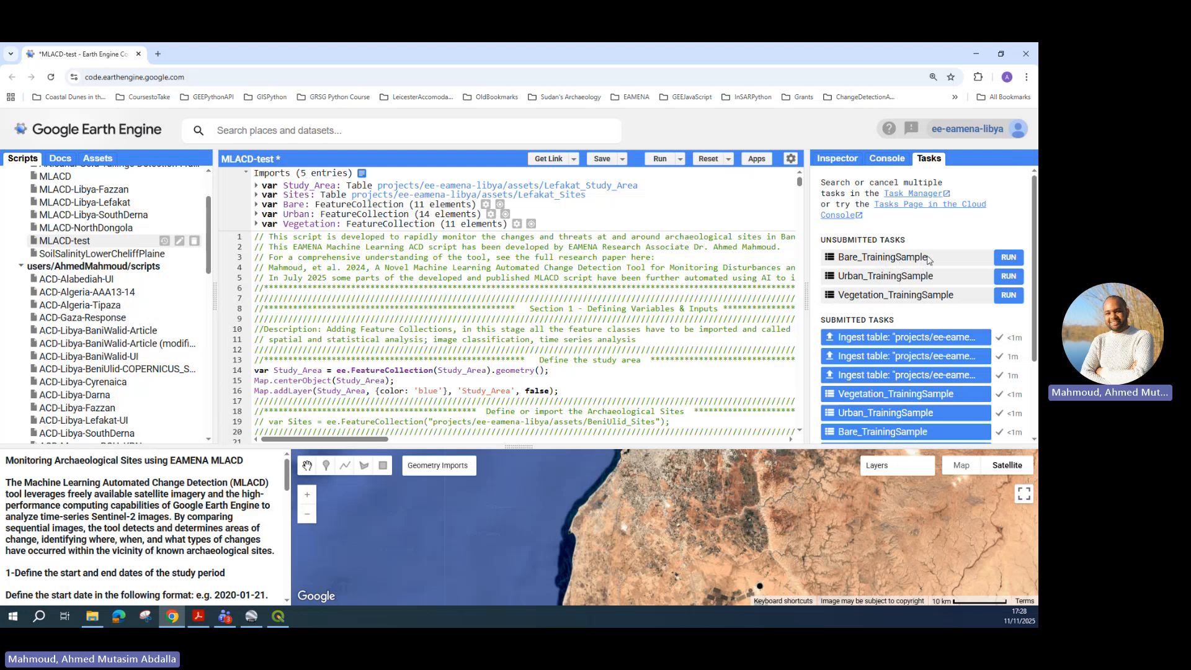
pyautogui.click(1010, 258)
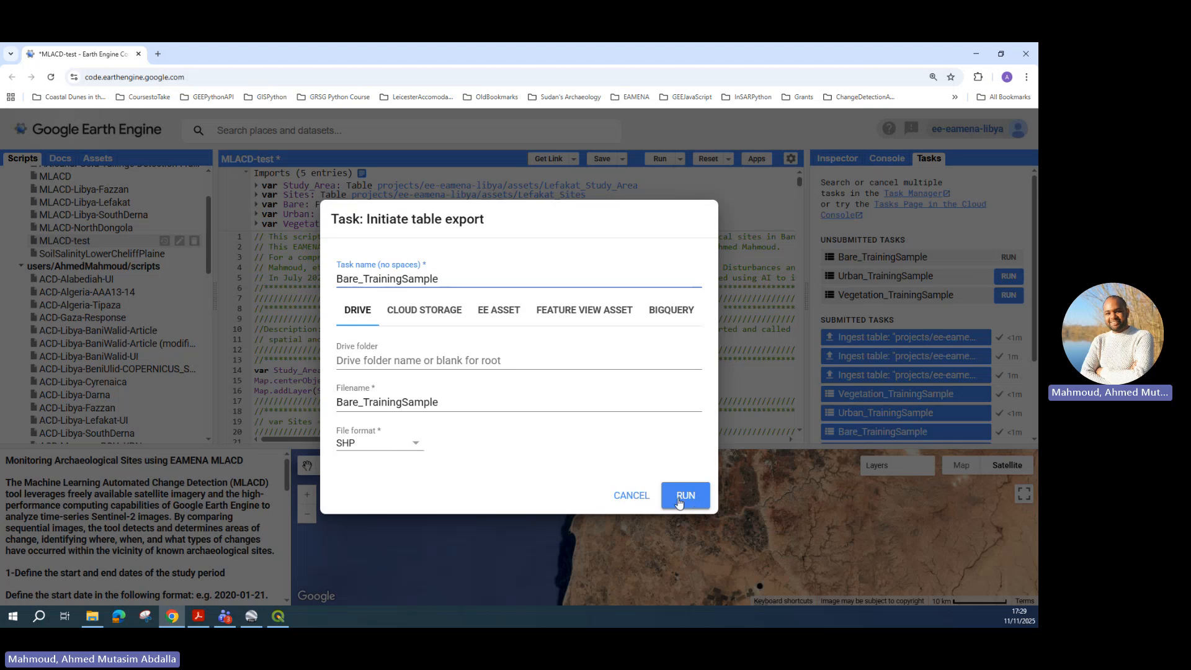
pyautogui.click(630, 495)
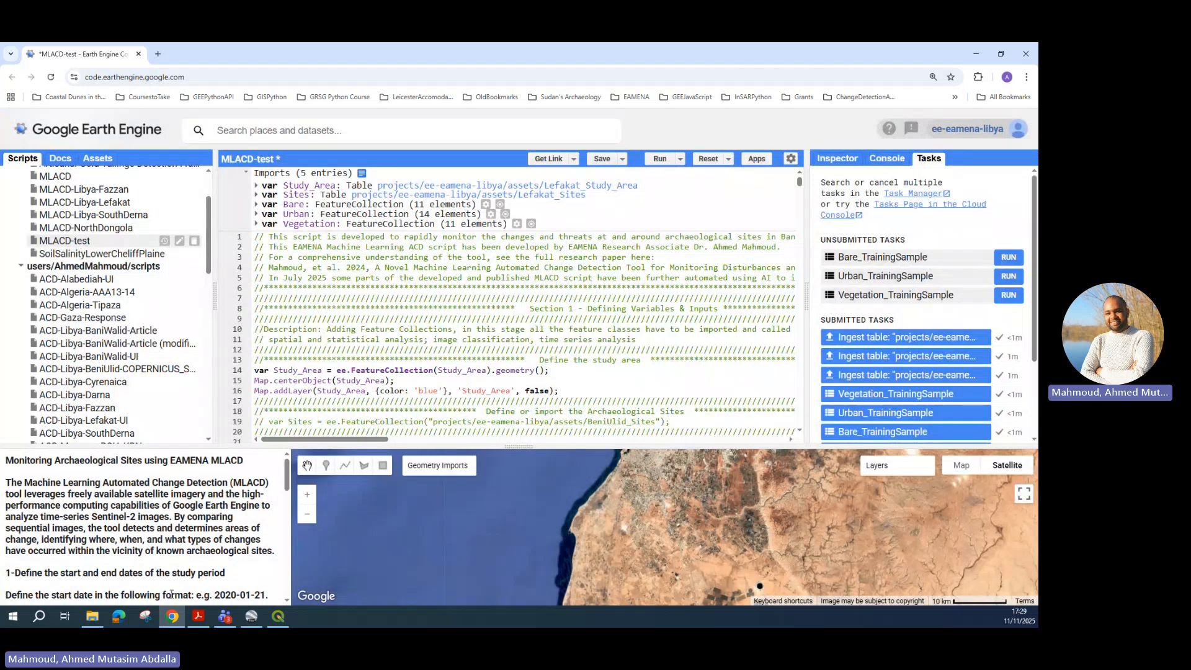
# Check the exported files in the Training Samples - test folder and reread the PDF guide's item on importing shapefiles into Google Earth Pro.
pyautogui.click(92, 616)
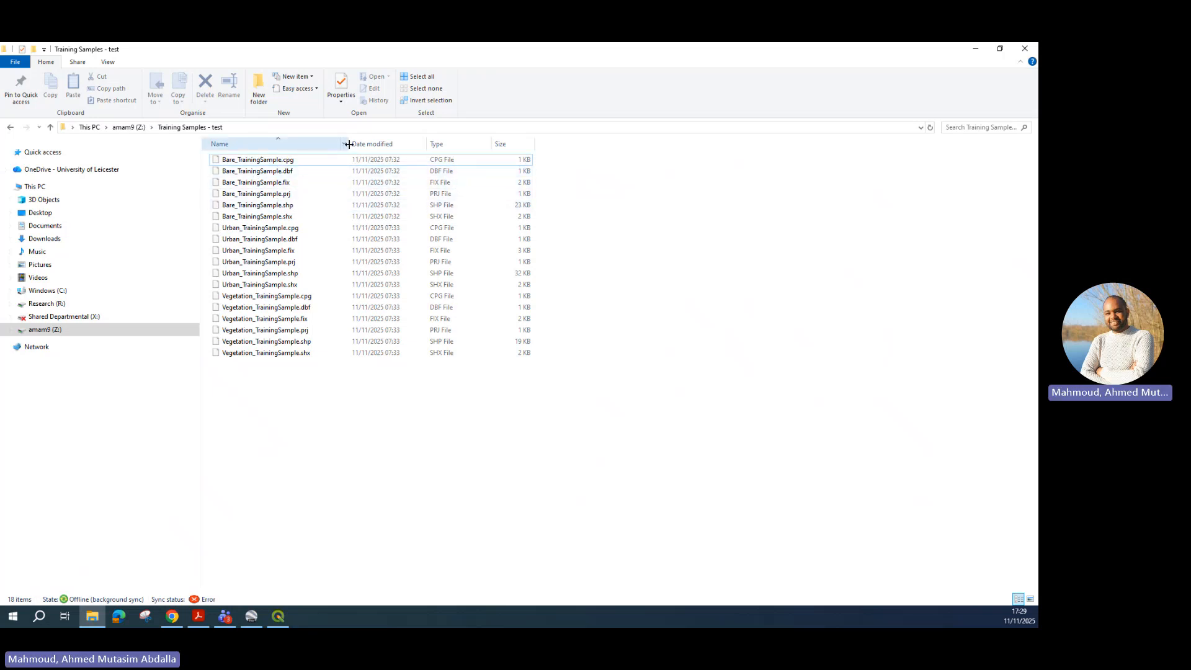
pyautogui.moveTo(348, 144); pyautogui.dragTo(432, 163)
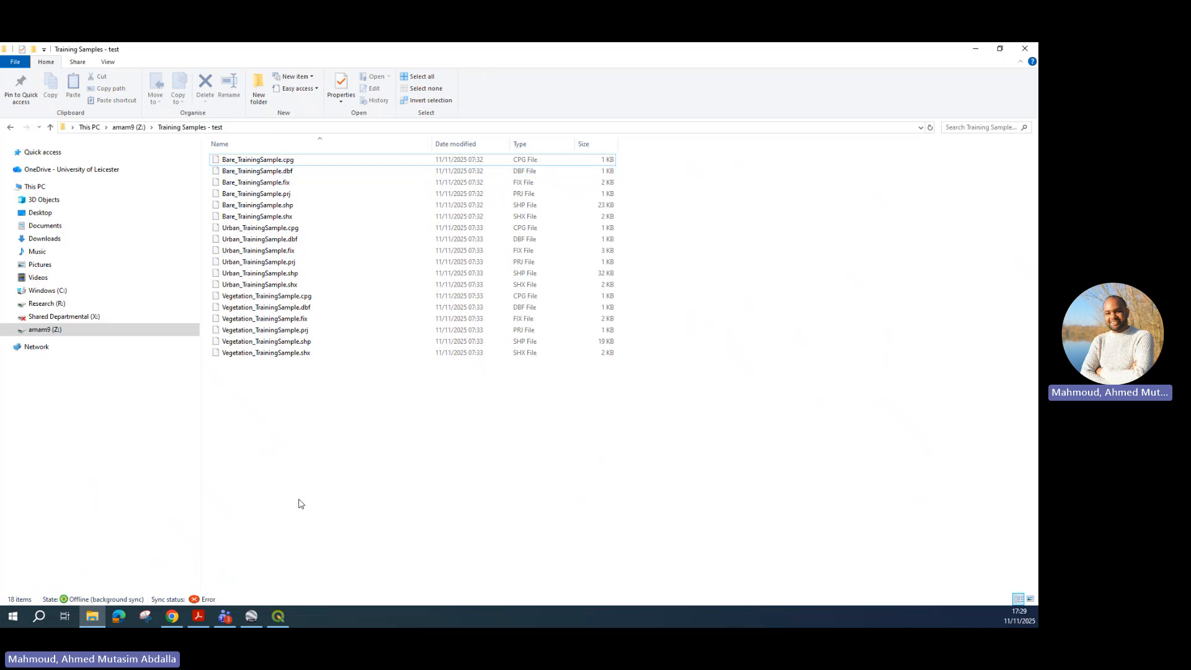
pyautogui.click(198, 616)
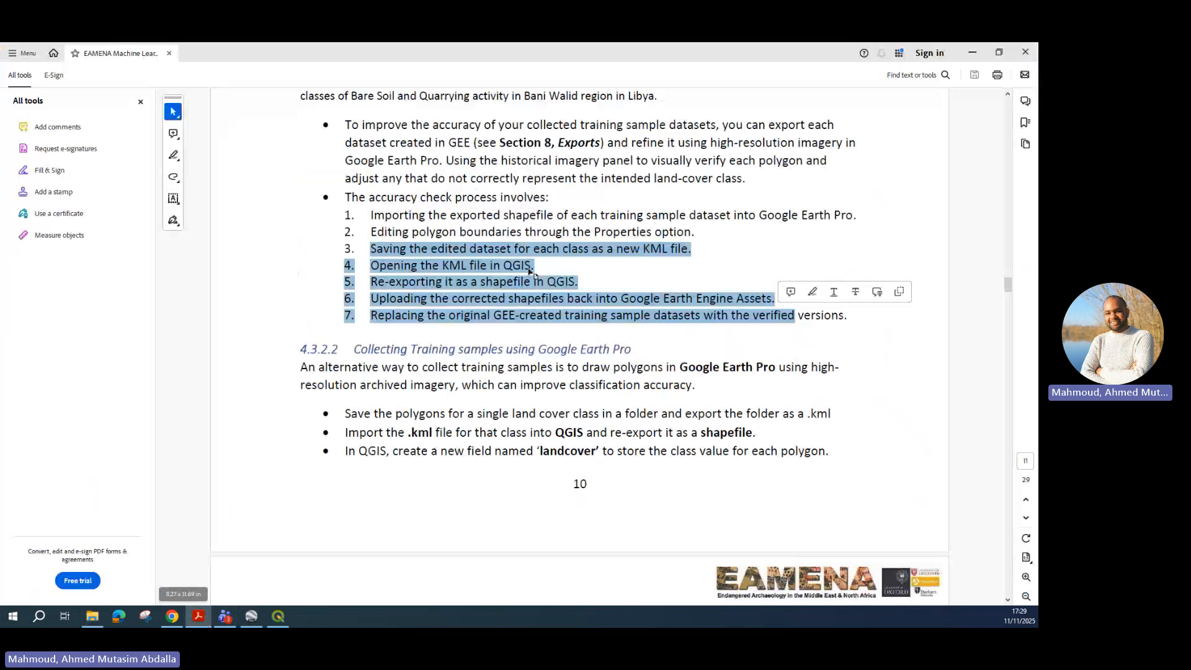
pyautogui.click(450, 244)
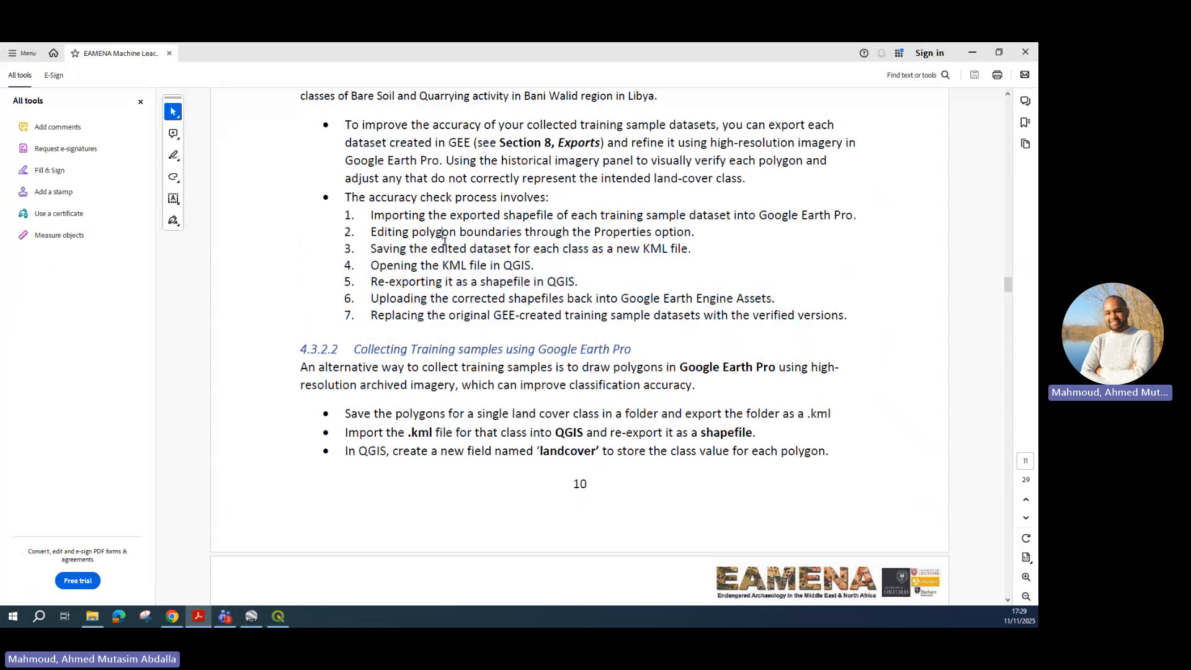
pyautogui.moveTo(371, 214); pyautogui.dragTo(853, 216)
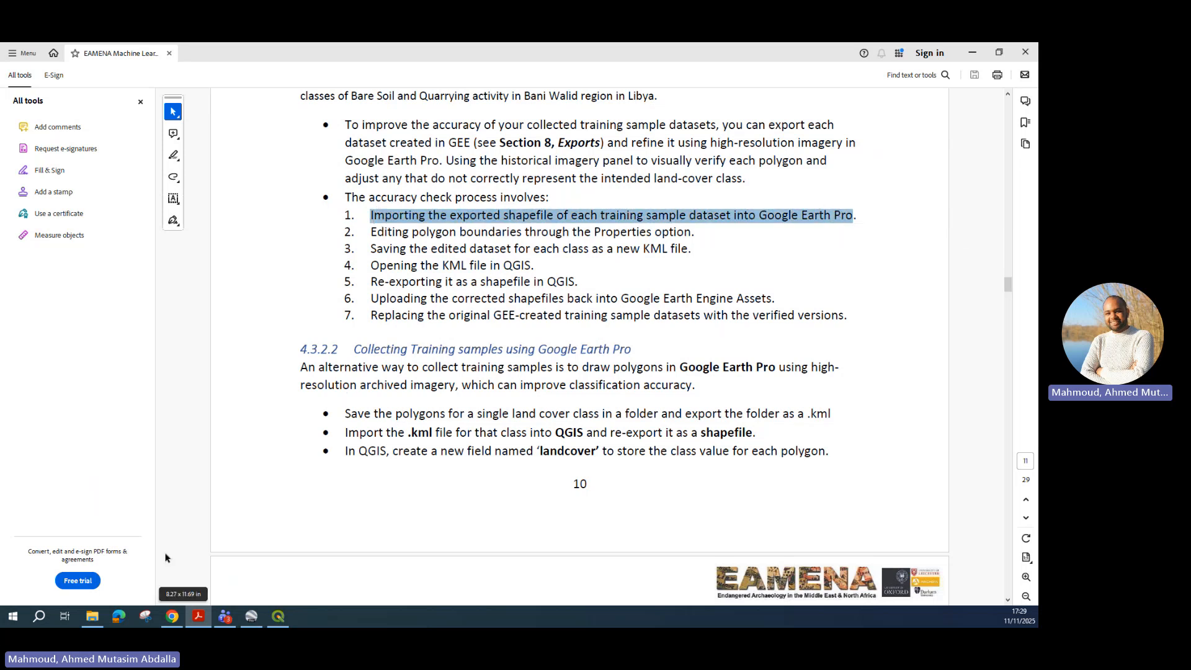
# Switch to Google Earth Pro, start opening a file and browse to This PC.
pyautogui.click(251, 616)
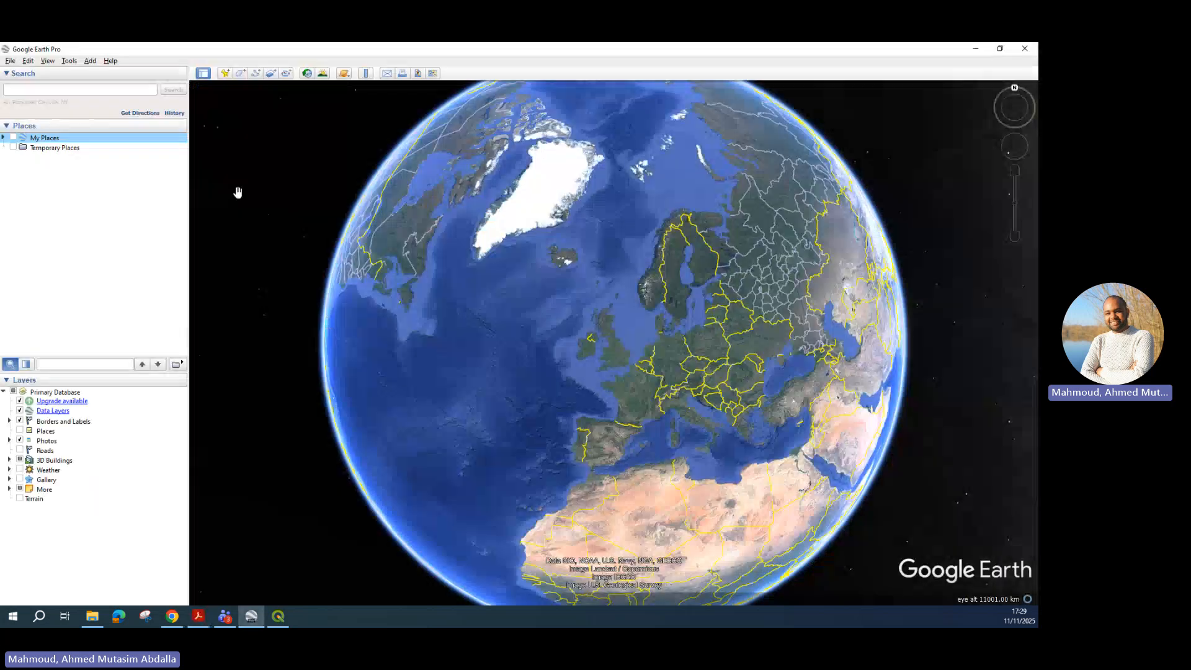
pyautogui.click(10, 60)
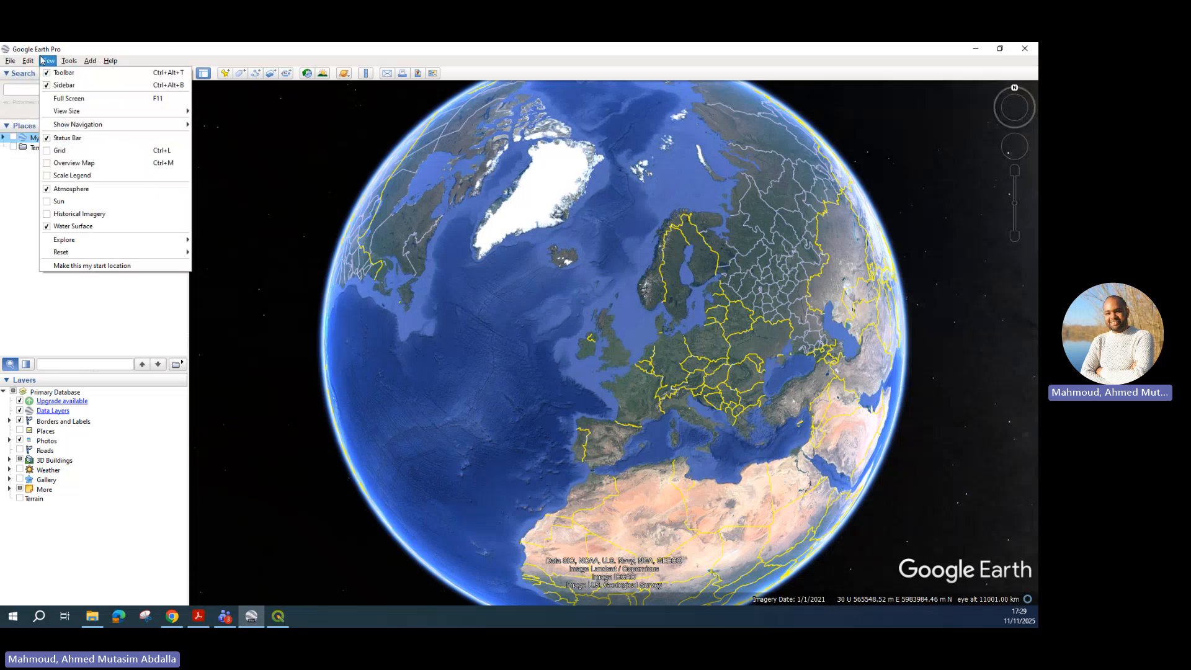
pyautogui.click(23, 75)
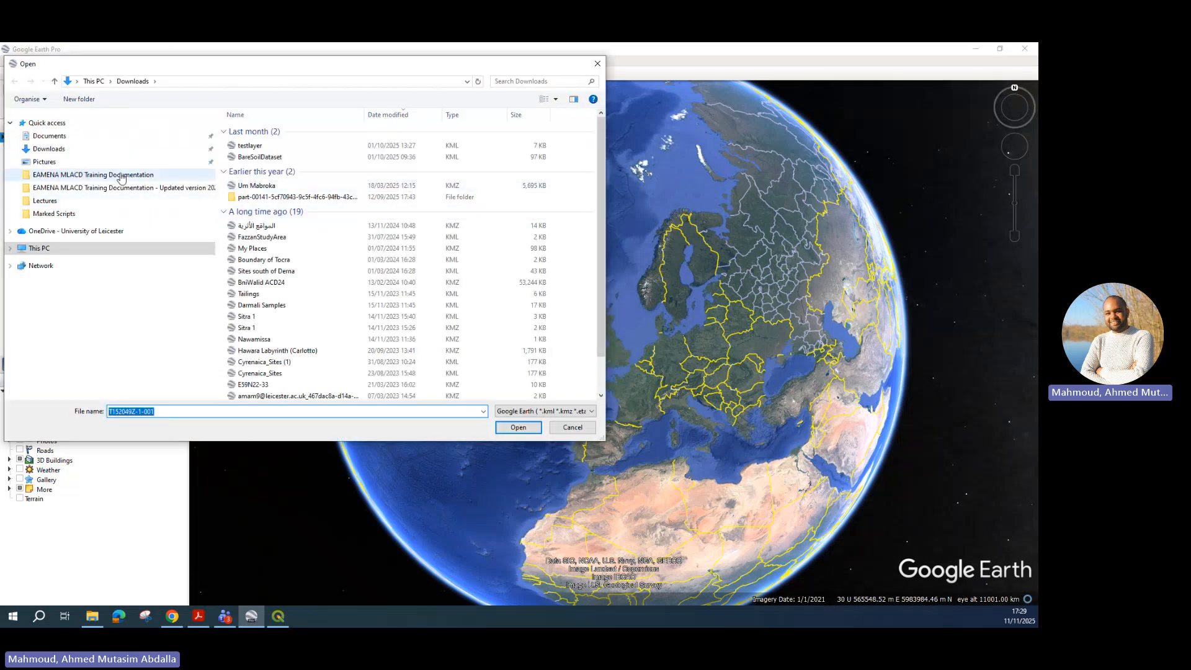
pyautogui.click(52, 250)
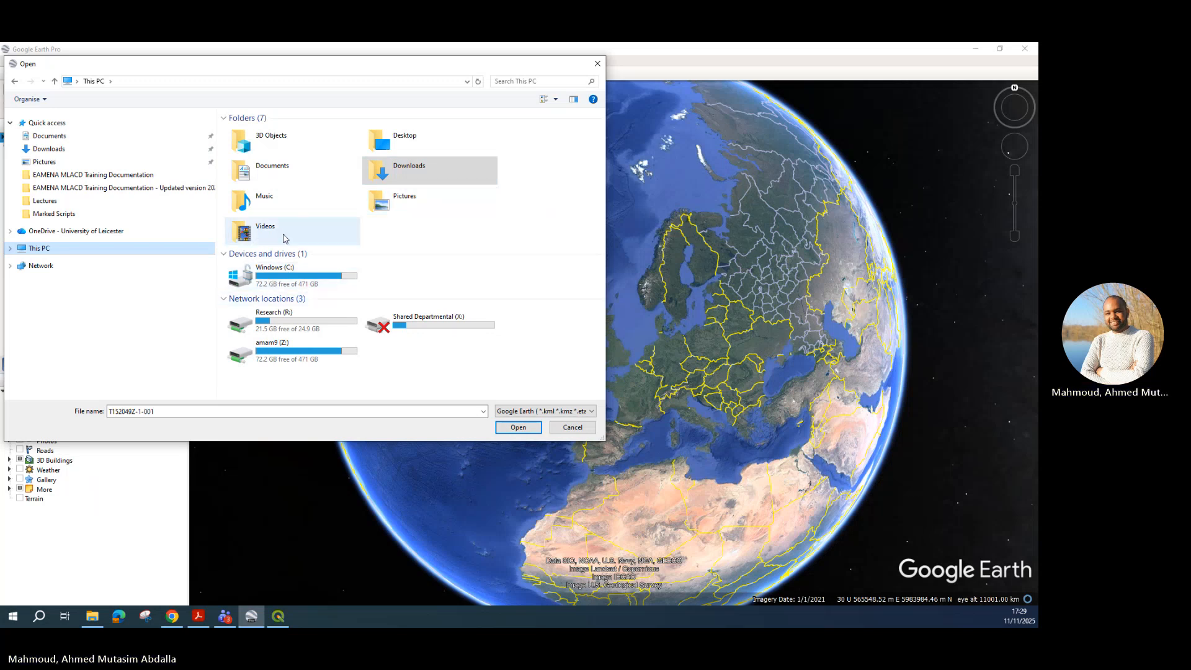
pyautogui.click(399, 146)
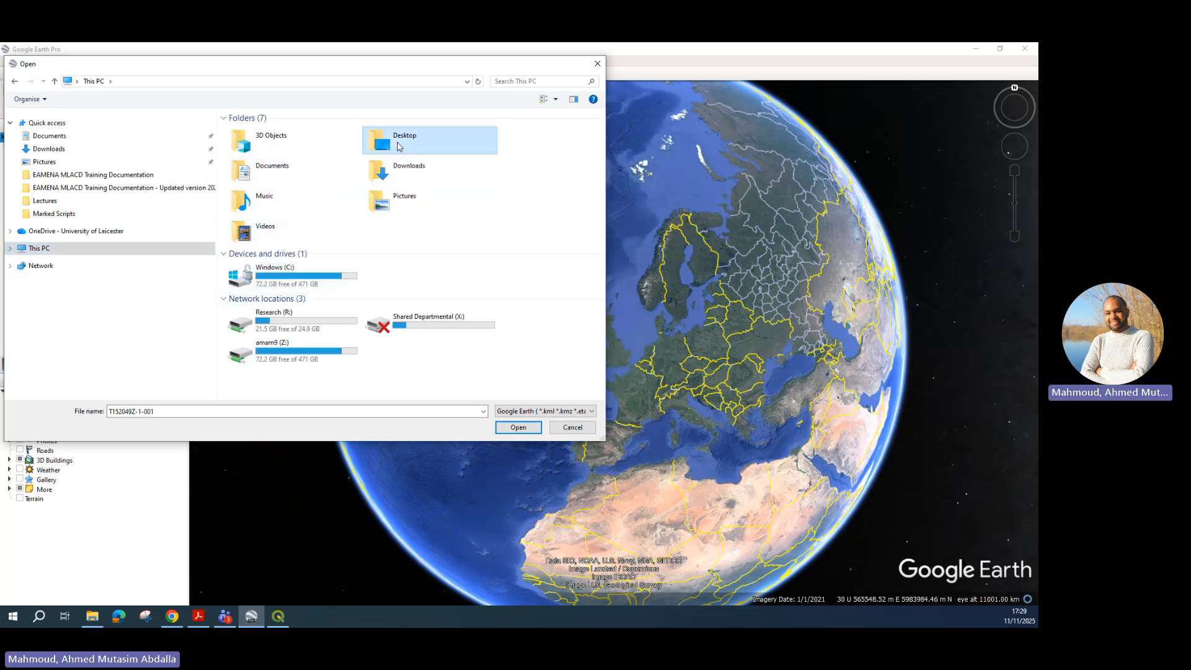
pyautogui.click(61, 249)
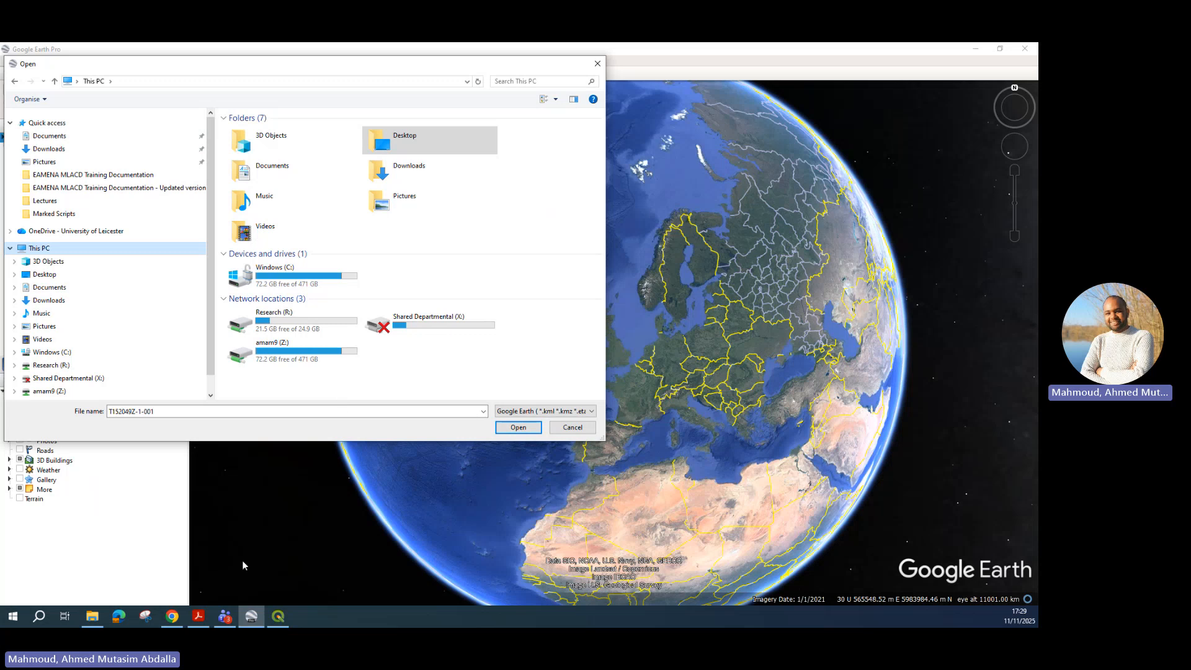
# Copy the path of the Training Samples - test folder from File Explorer and go to it in Google Earth Pro's Open dialog.
pyautogui.click(92, 616)
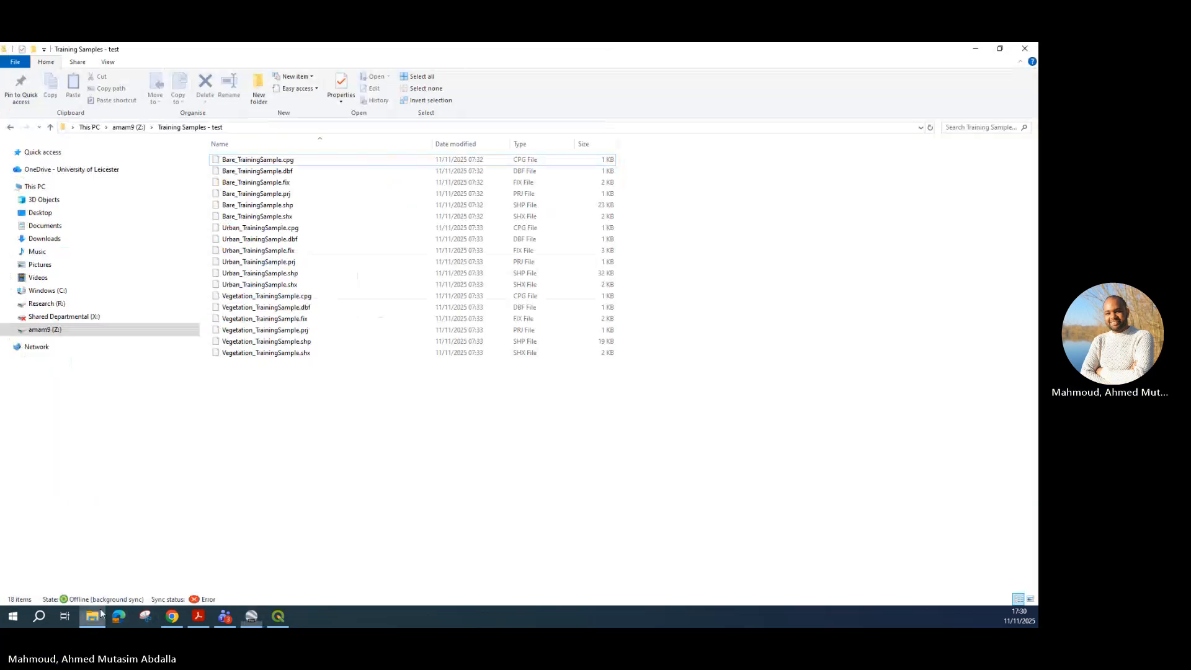
pyautogui.click(494, 128)
pyautogui.hotkey('ctrl', 'c')
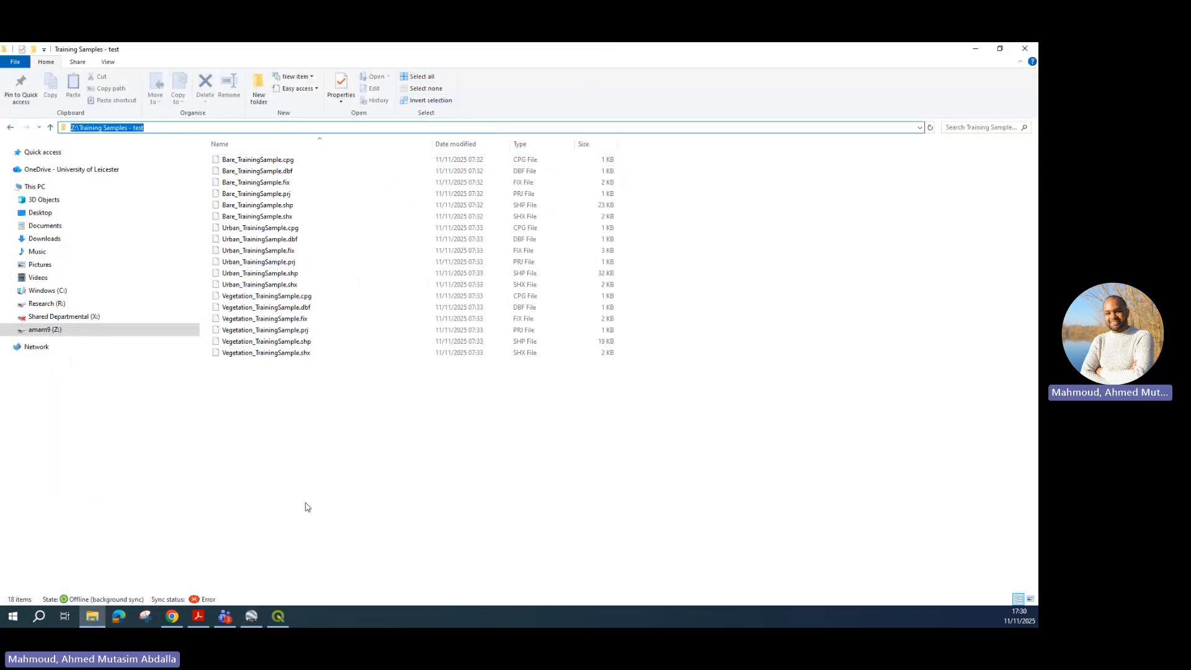
pyautogui.click(251, 616)
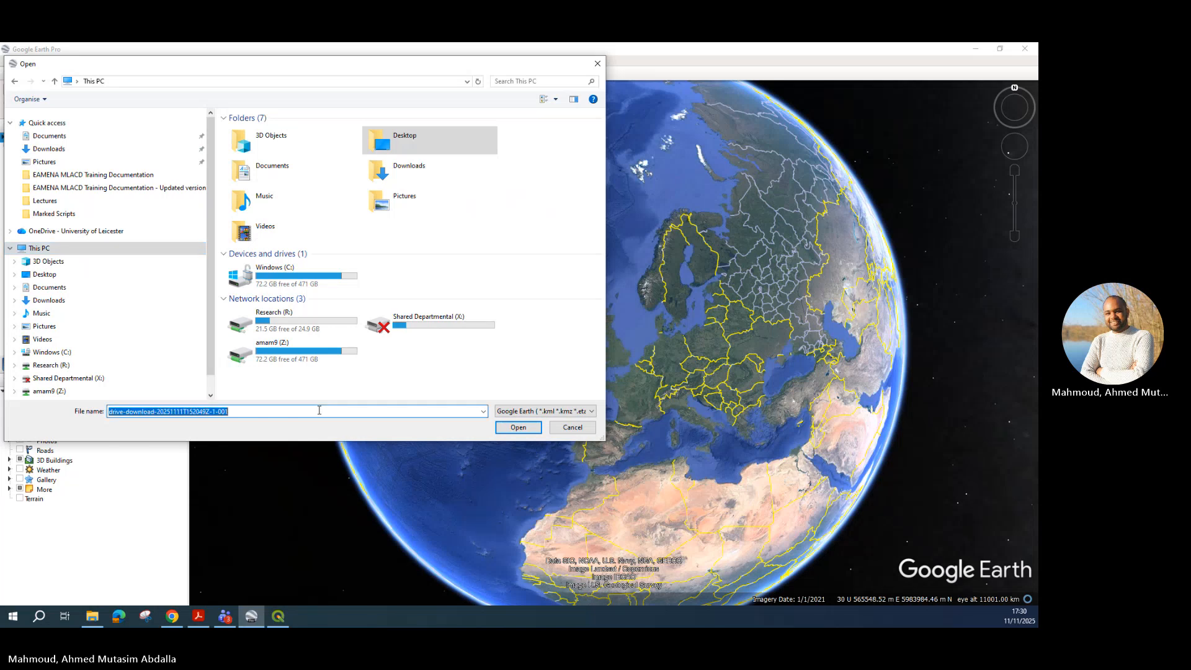
pyautogui.hotkey('ctrl', 'v')
pyautogui.press('Return')
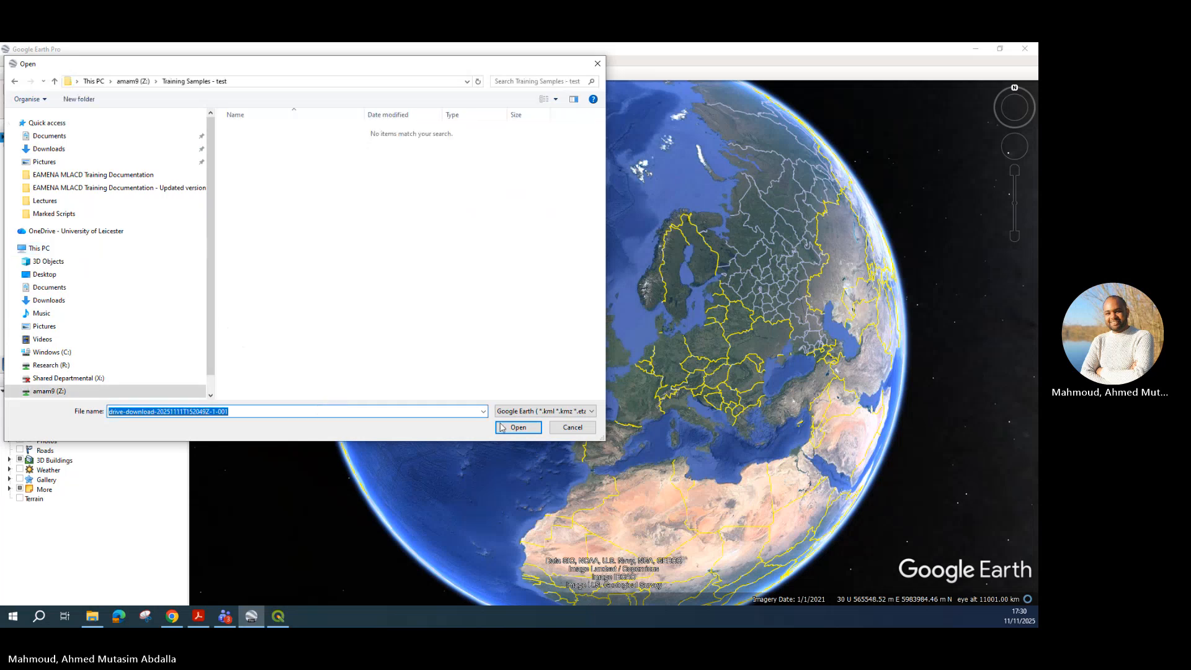
# Set the Open dialog's file type filter to All files (*.*).
pyautogui.click(544, 411)
pyautogui.click(375, 256)
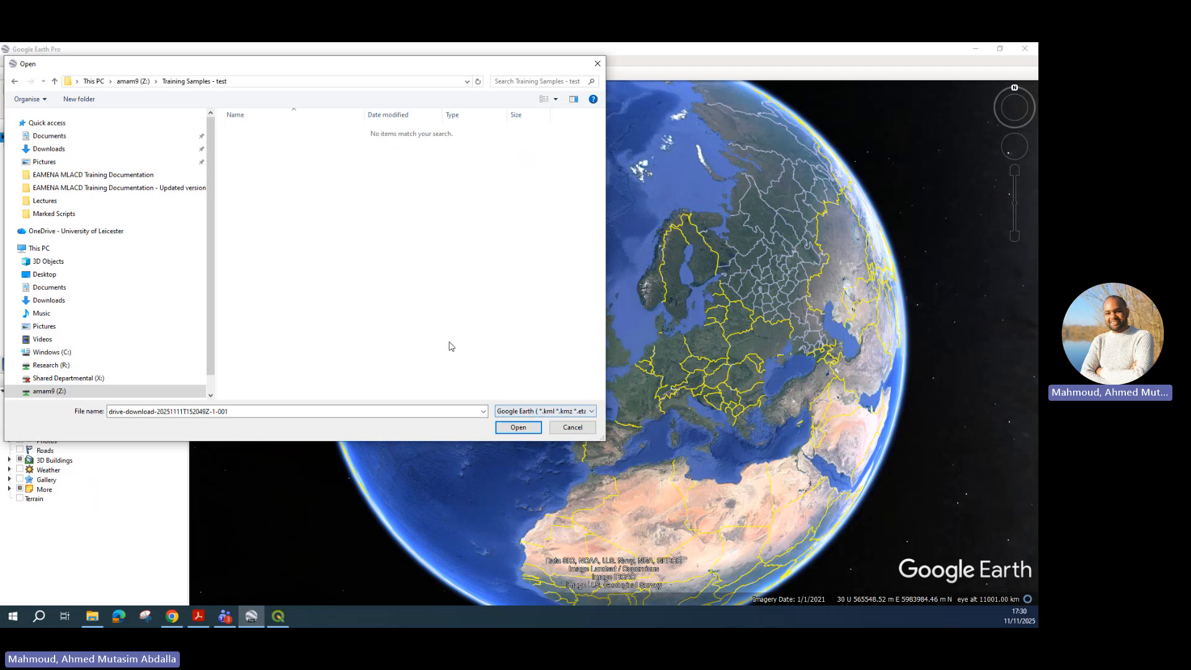
pyautogui.click(551, 412)
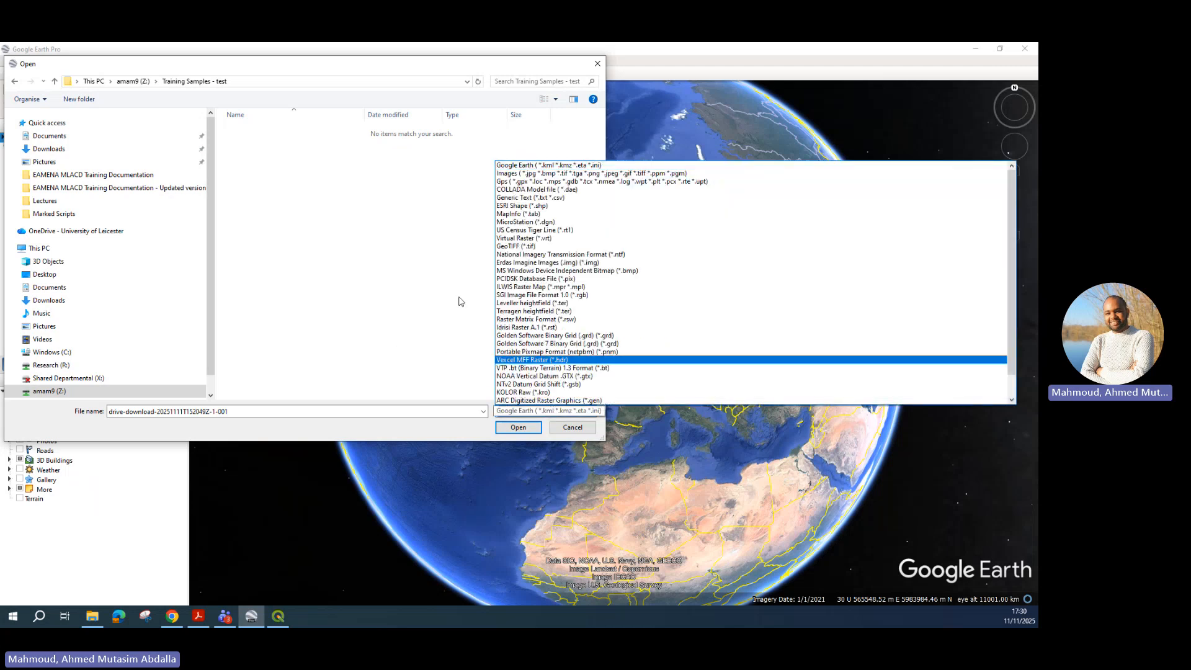
pyautogui.scroll(-1, 574, 343)
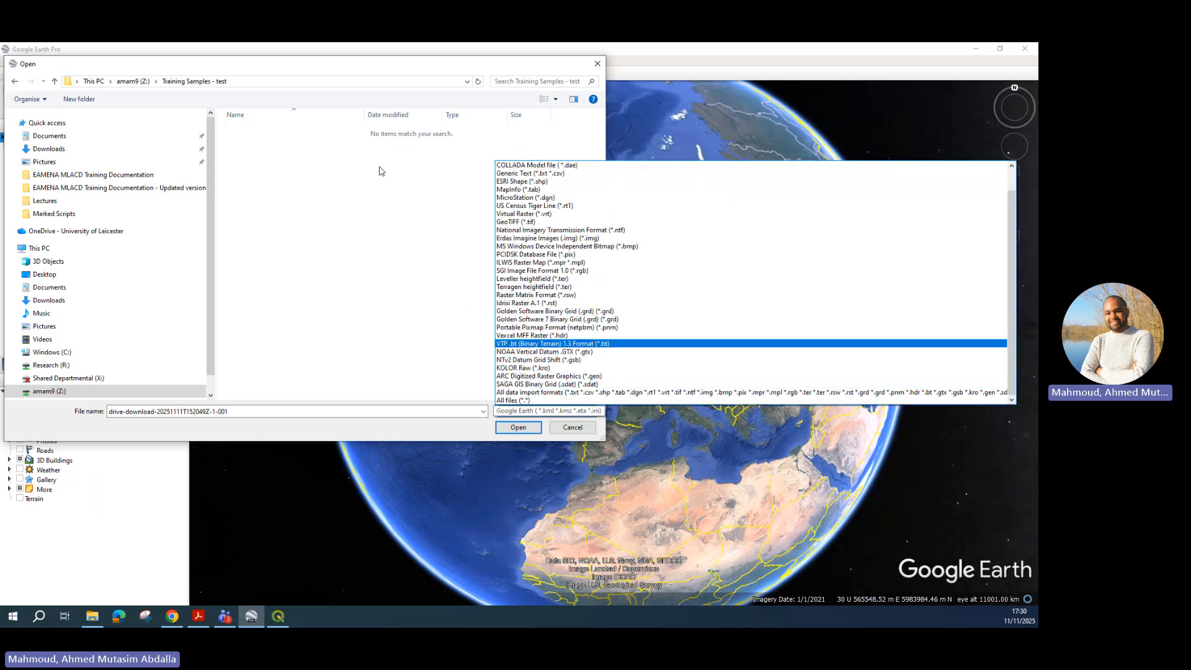
pyautogui.click(538, 400)
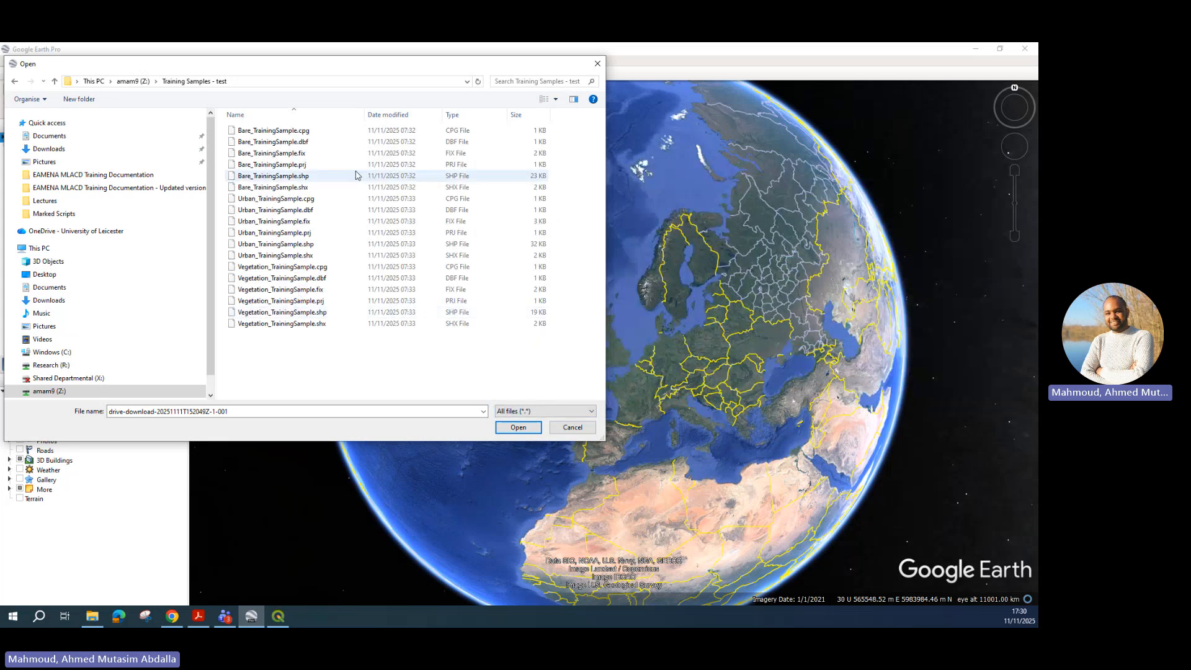
# Import Bare_TrainingSample.shp without applying a style template and turn on the layer's display.
pyautogui.click(323, 179)
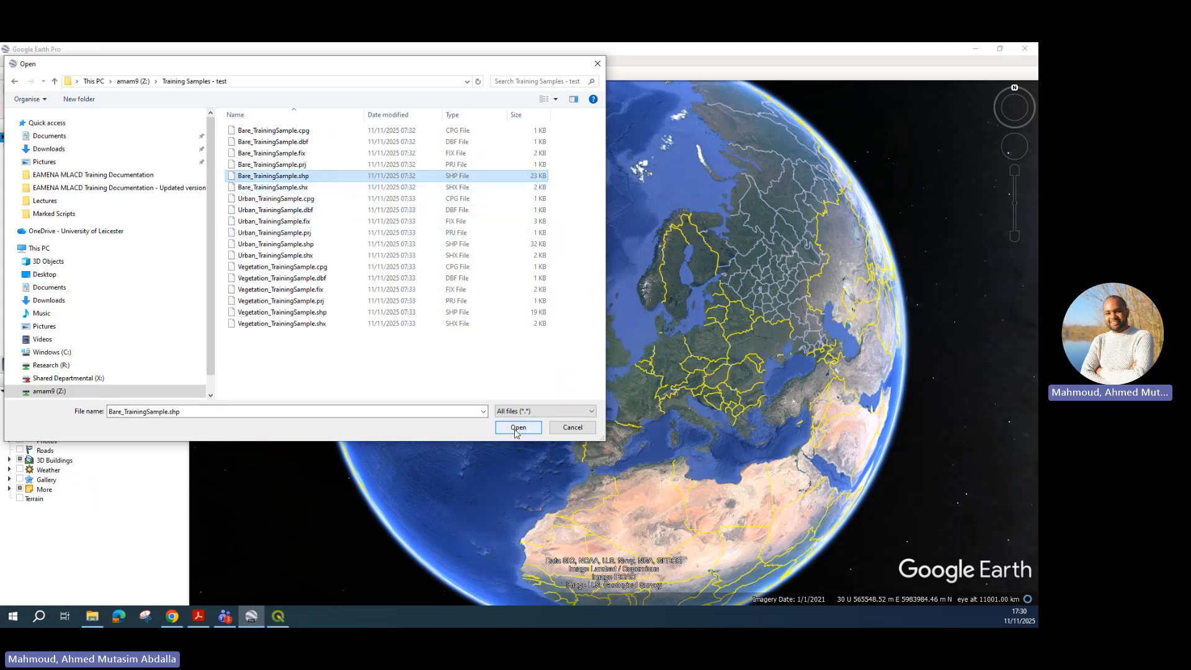
pyautogui.click(518, 427)
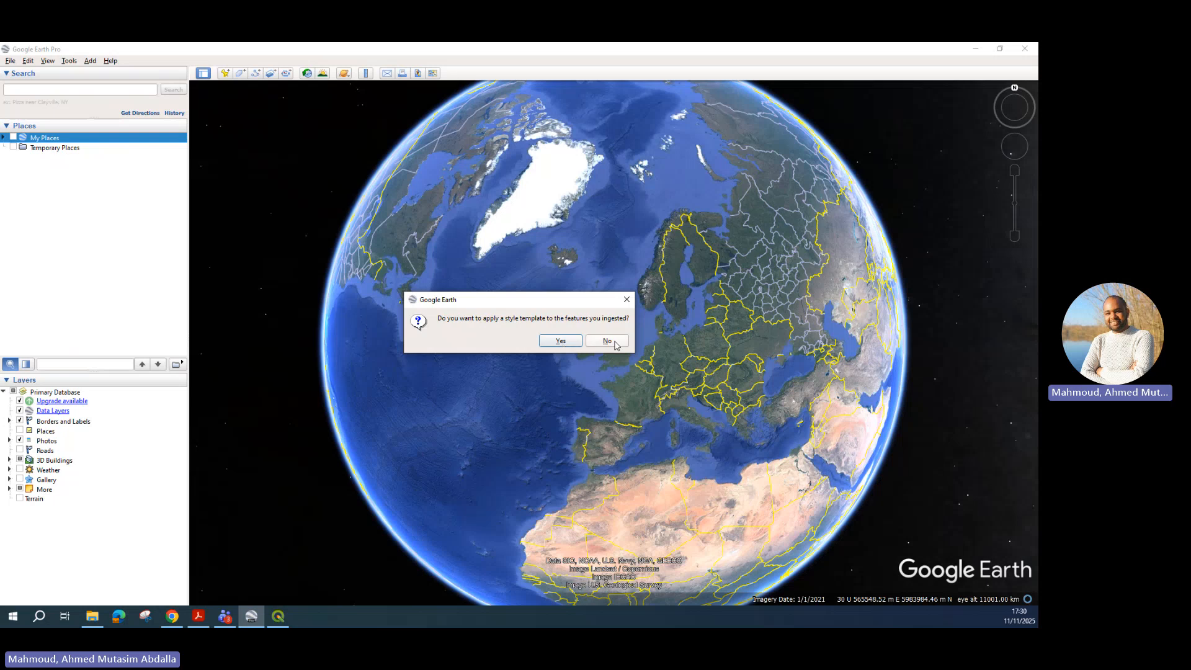
pyautogui.click(614, 345)
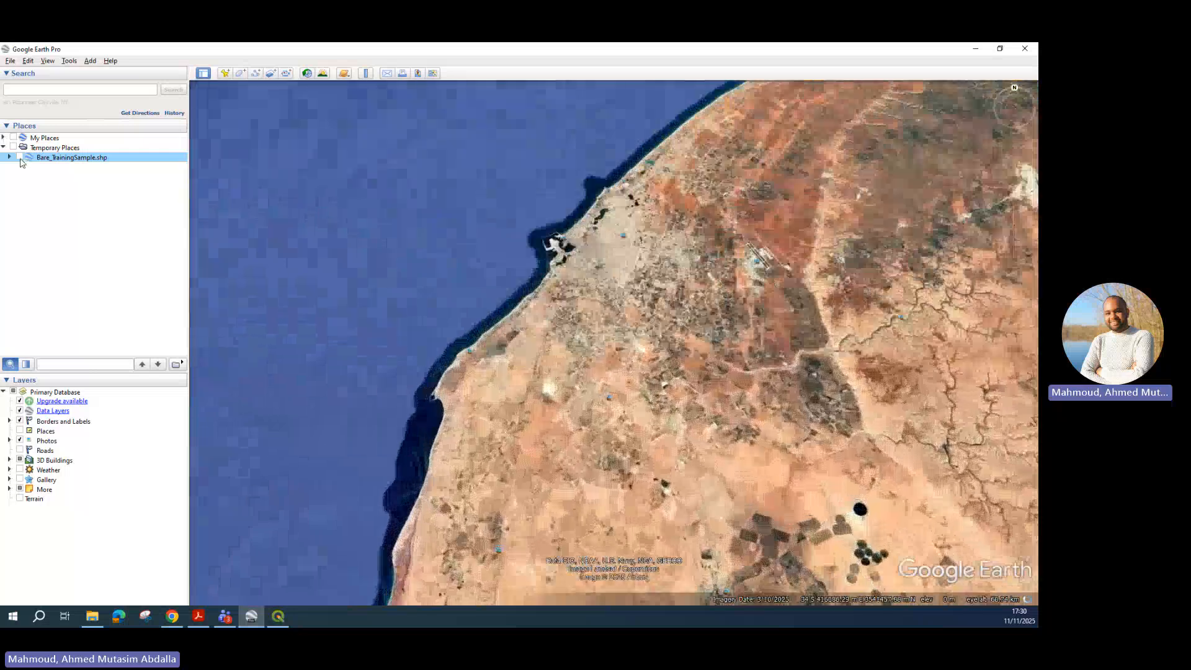
pyautogui.click(19, 158)
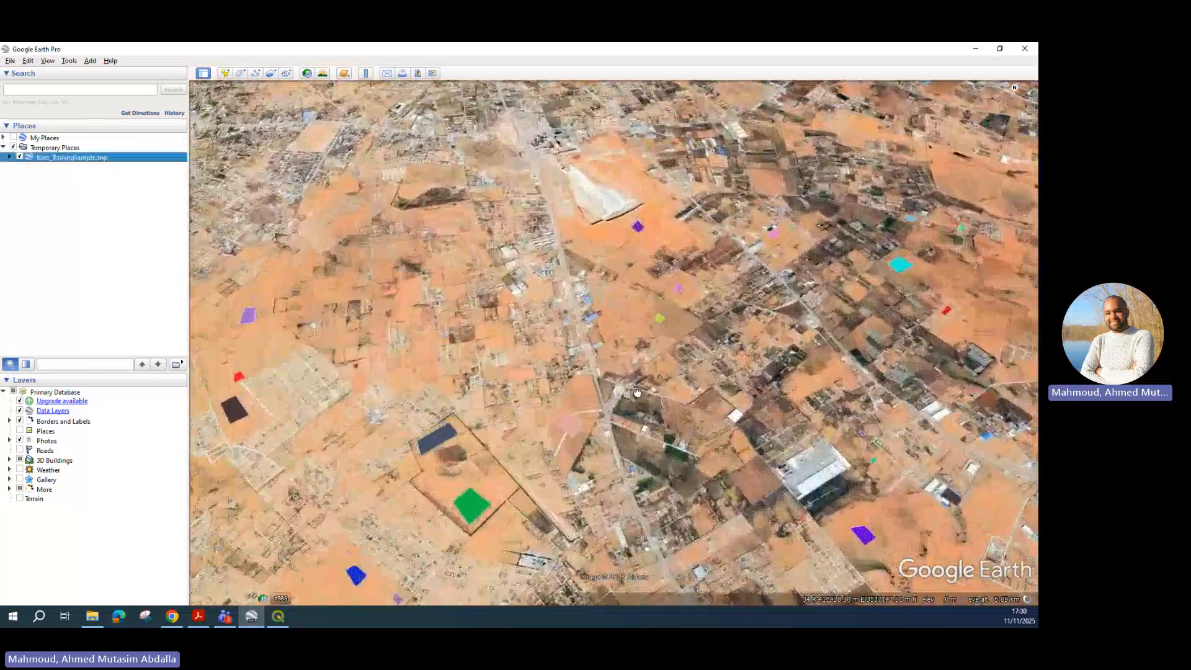
# Look over the distribution of the bare training sample polygons across the coastal area, viewed from directly above.
pyautogui.moveTo(638, 393); pyautogui.dragTo(892, 348)
pyautogui.moveTo(673, 473); pyautogui.dragTo(497, 413)
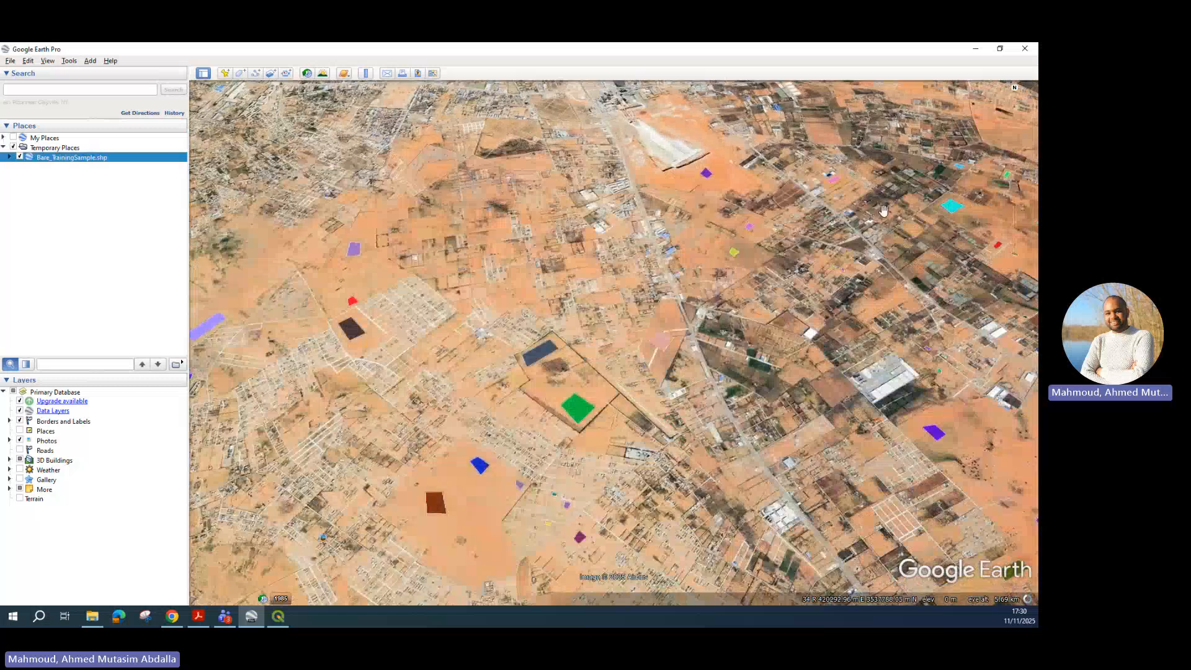
pyautogui.click(1016, 117)
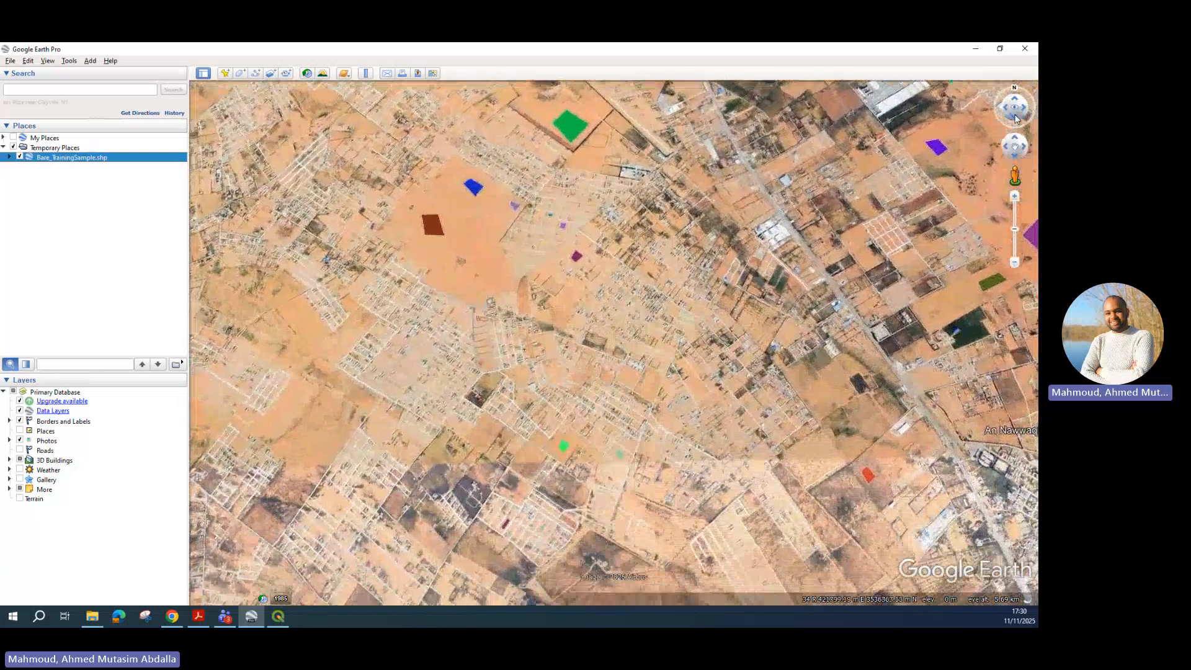
pyautogui.moveTo(574, 207); pyautogui.dragTo(729, 394)
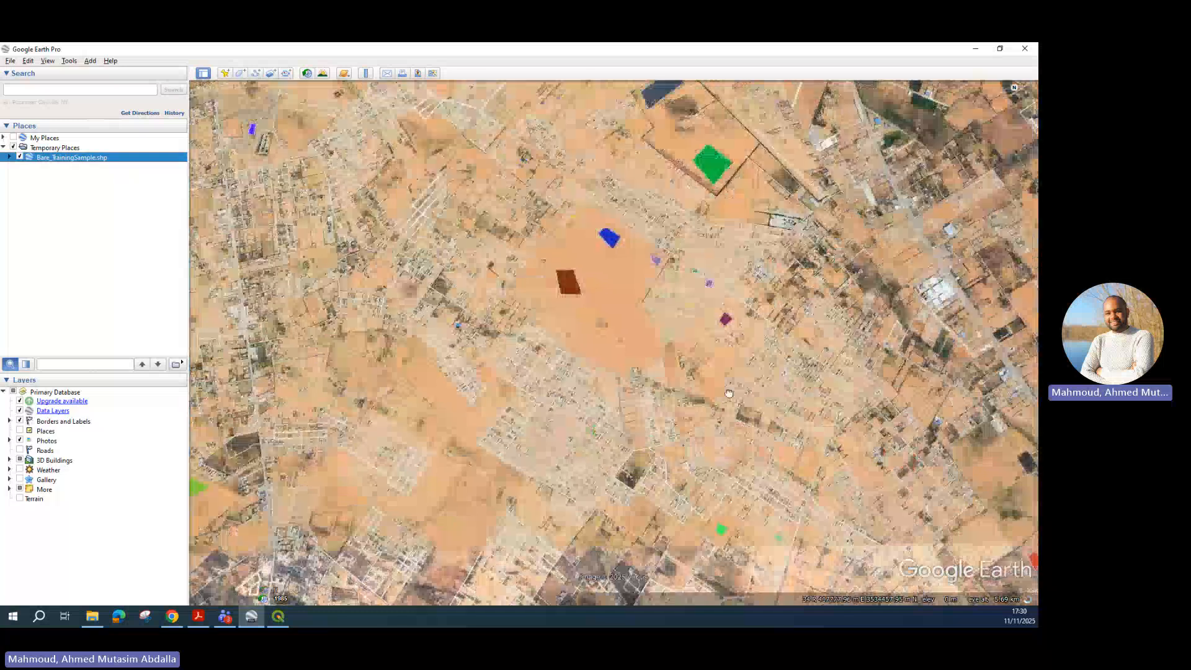
pyautogui.scroll(-5, 608, 258)
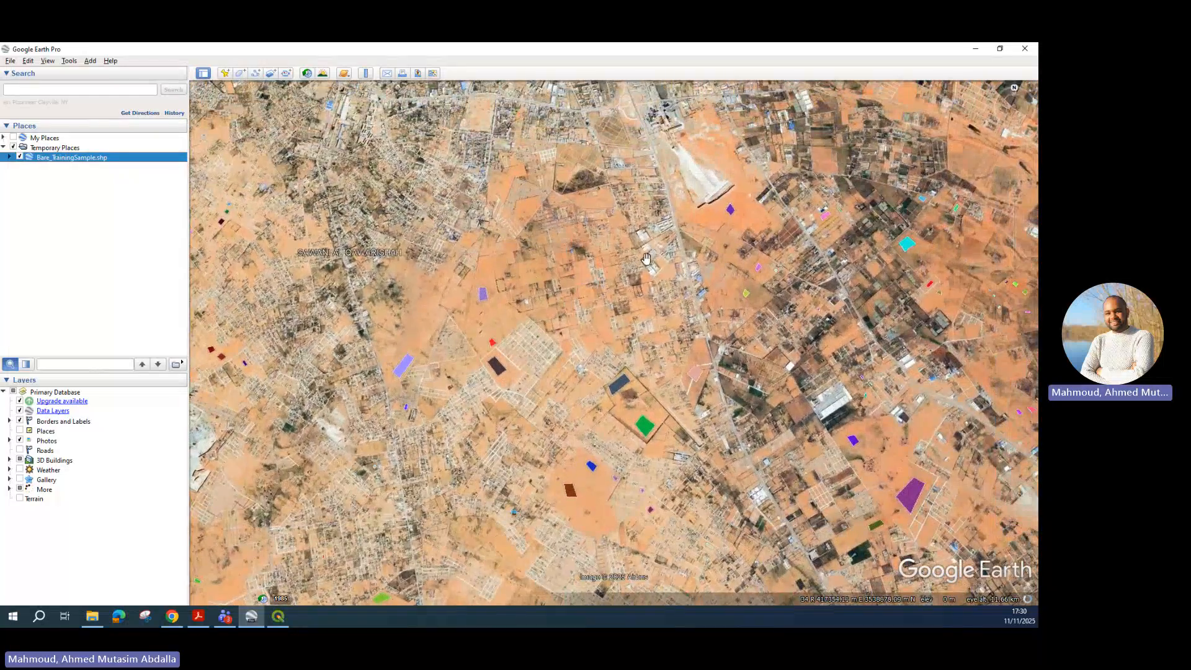
pyautogui.scroll(-3, 646, 259)
pyautogui.scroll(-2, 559, 329)
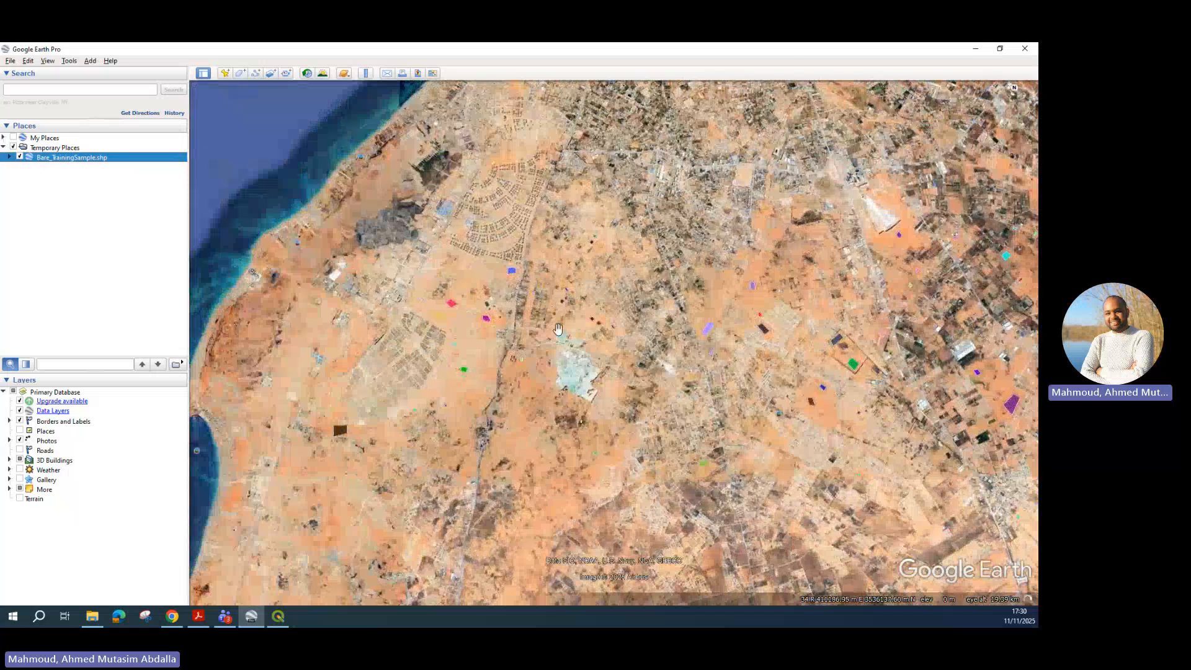
pyautogui.scroll(2, 528, 253)
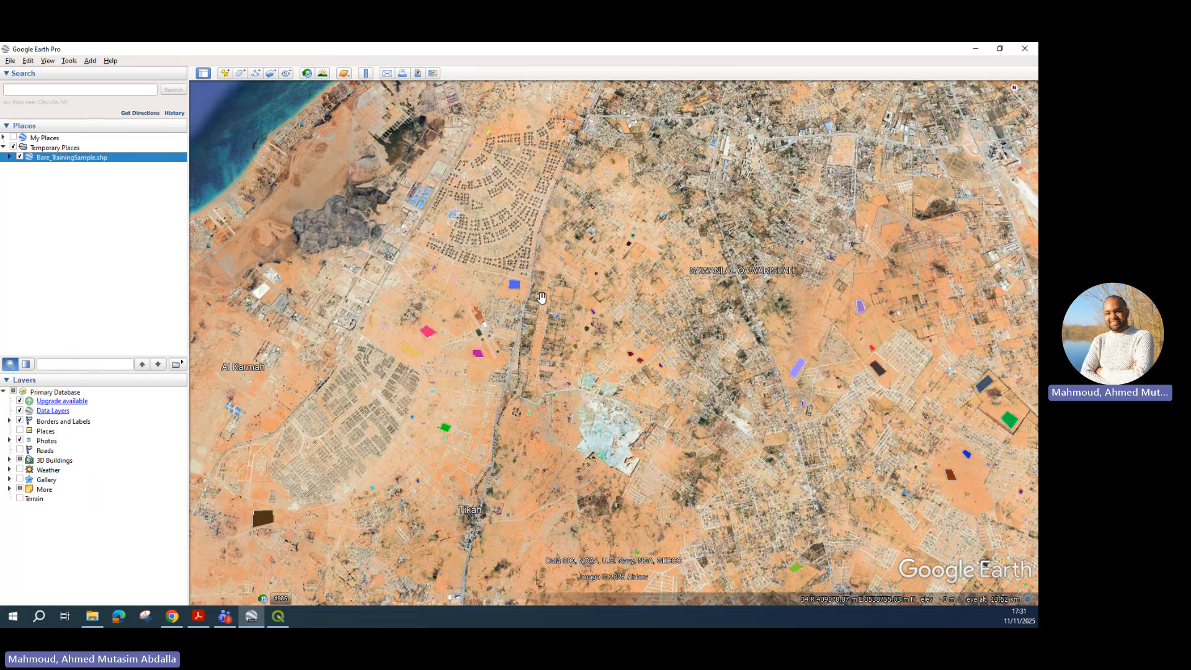
# Turn on historical imagery, go back through the earlier dates to 2019, and move on to the 2020 imagery.
pyautogui.click(308, 74)
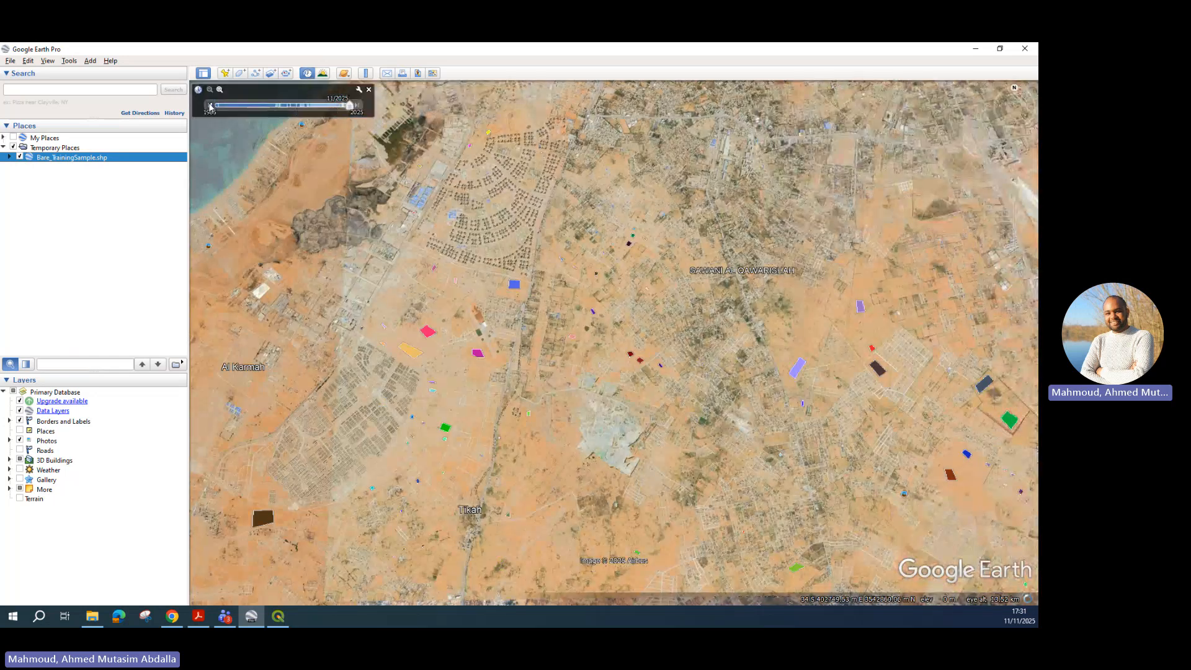
pyautogui.click(210, 106)
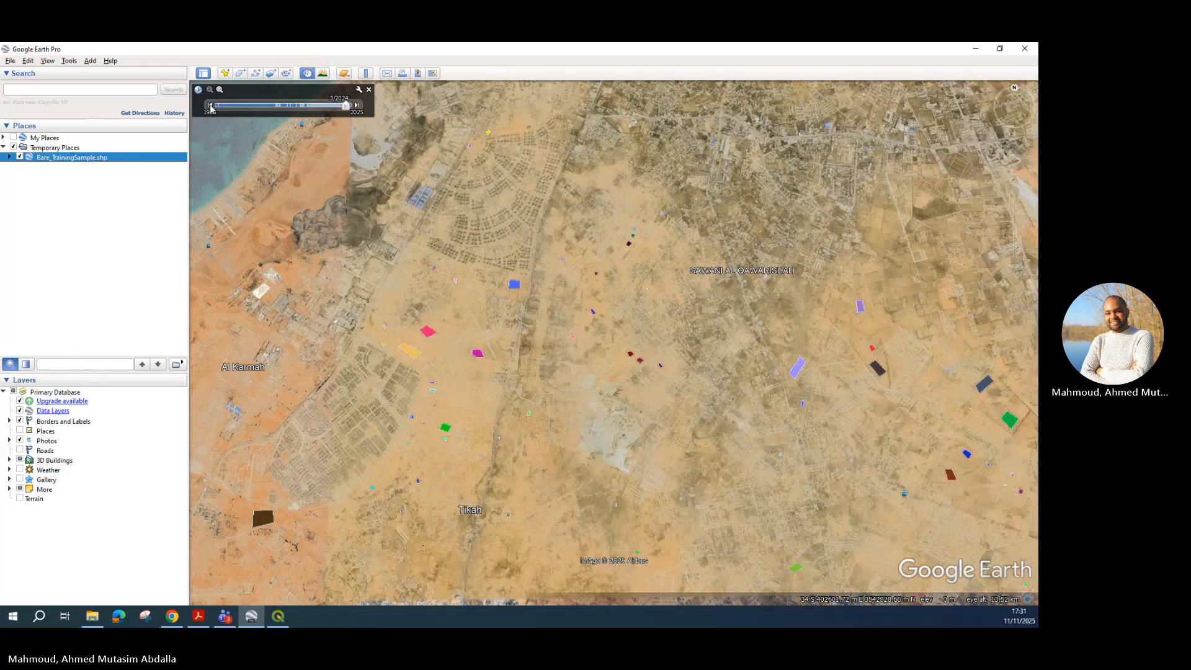
pyautogui.click(210, 106)
pyautogui.click(211, 107)
pyautogui.click(210, 107)
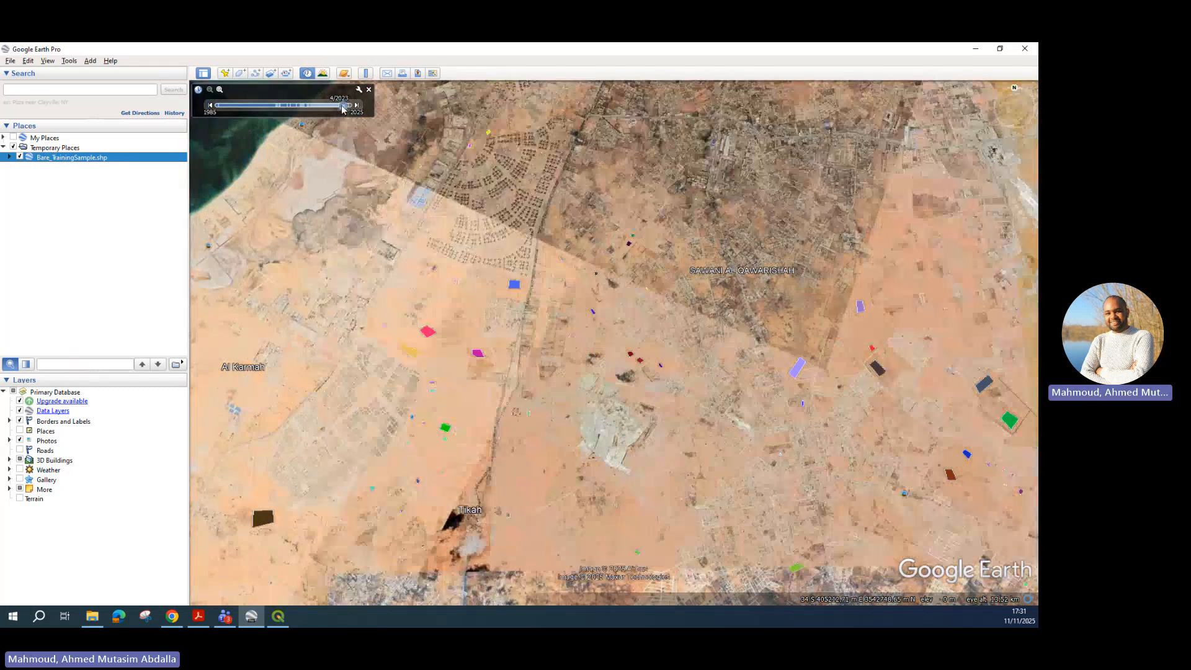
pyautogui.moveTo(343, 107); pyautogui.dragTo(329, 110)
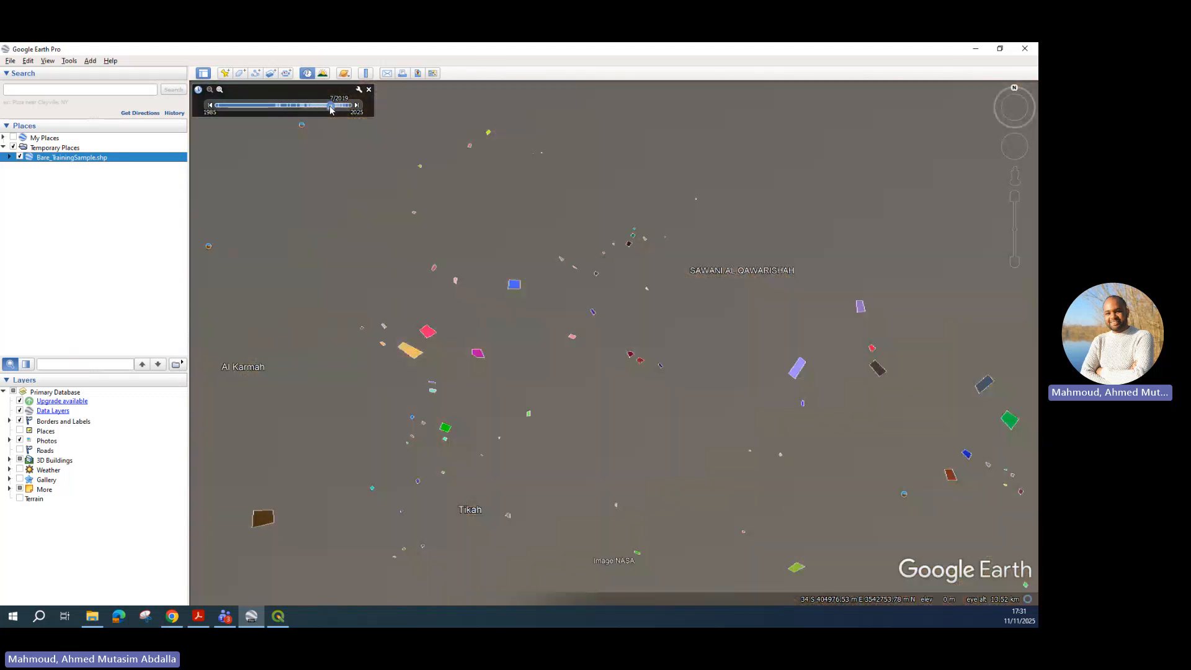
pyautogui.click(359, 108)
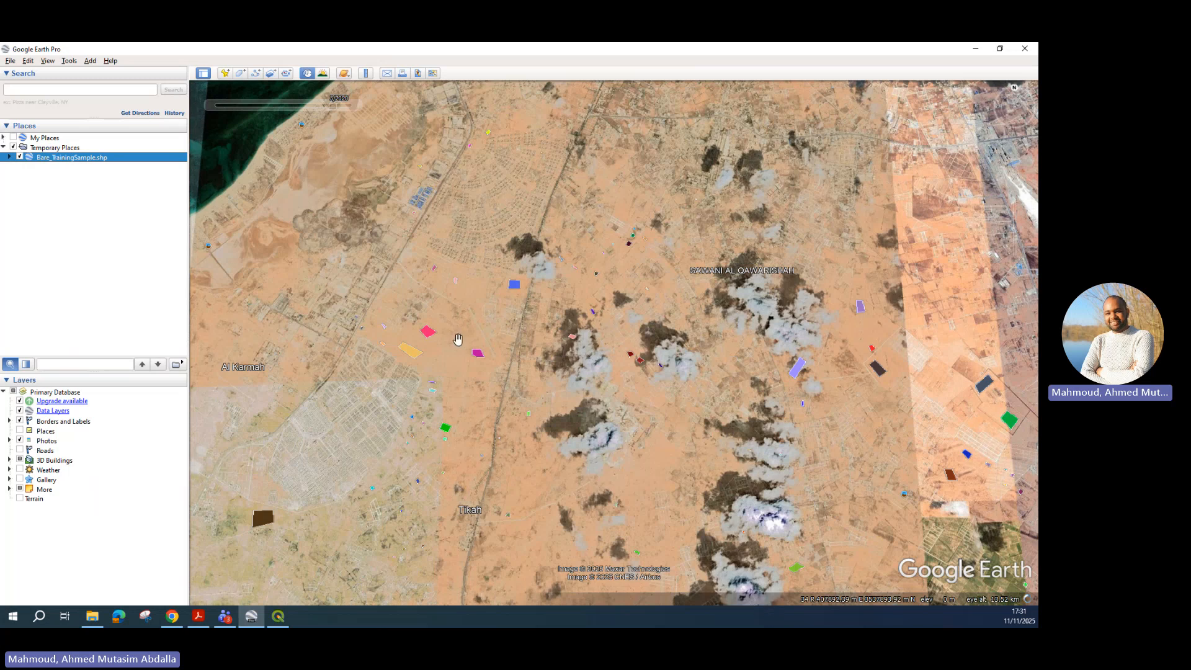
# Advance to the next 2020 historical image and inspect the bare polygons around the large pink-red and yellow samples up close.
pyautogui.scroll(5, 458, 339)
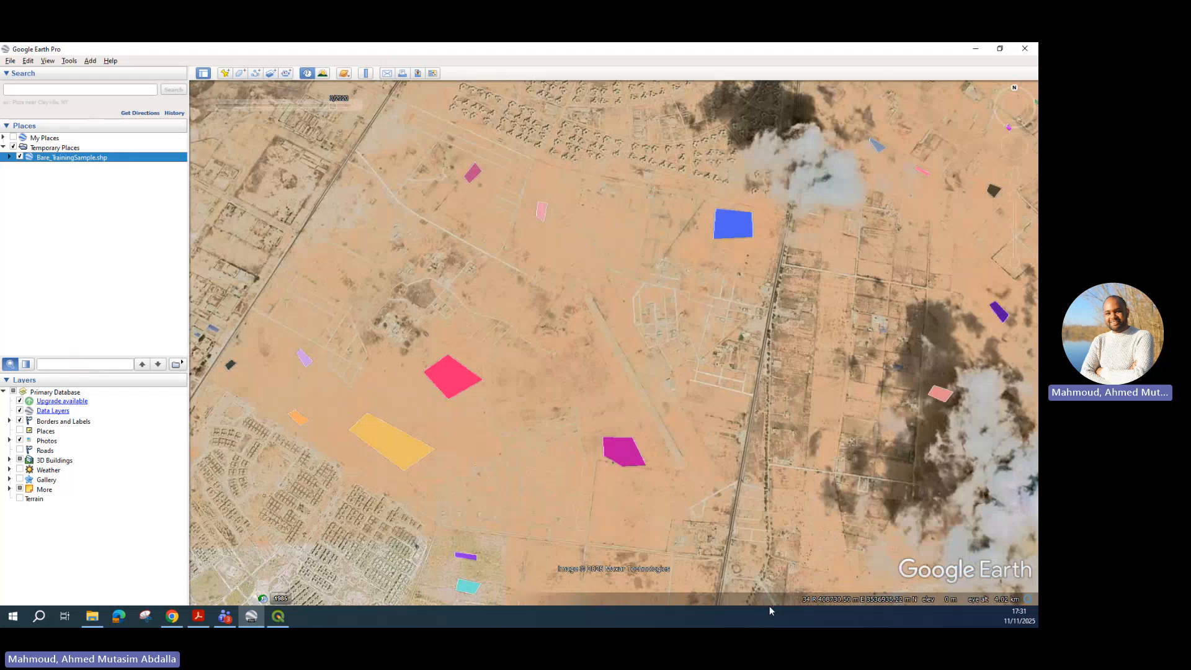
pyautogui.moveTo(351, 110)
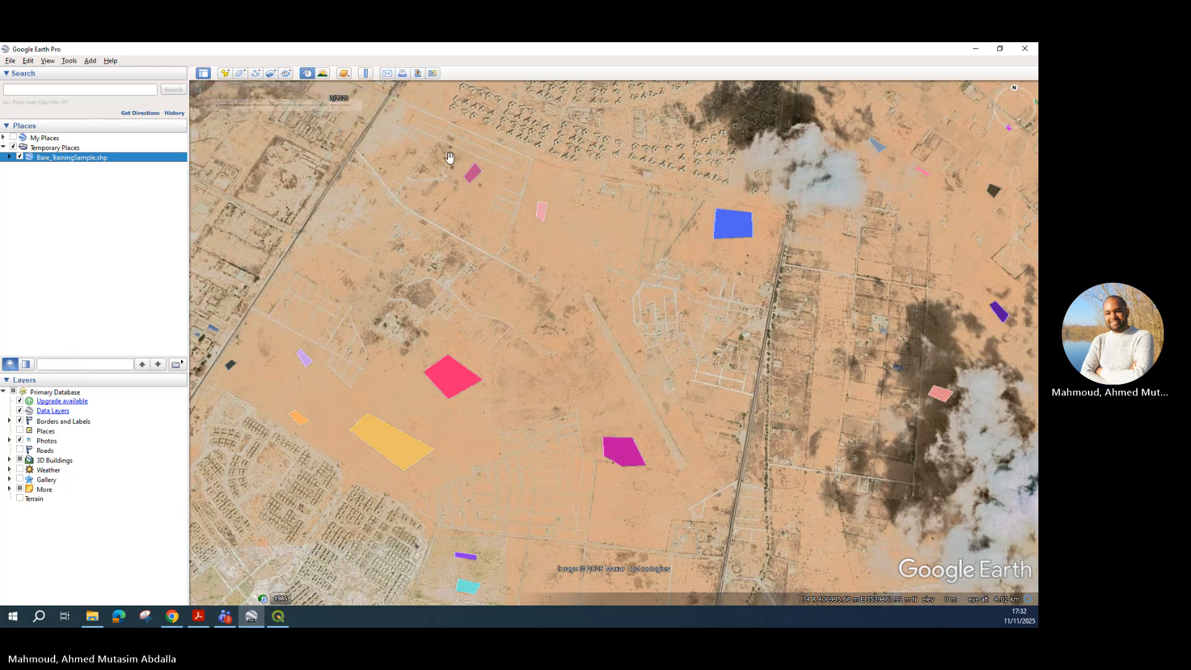
pyautogui.click(362, 106)
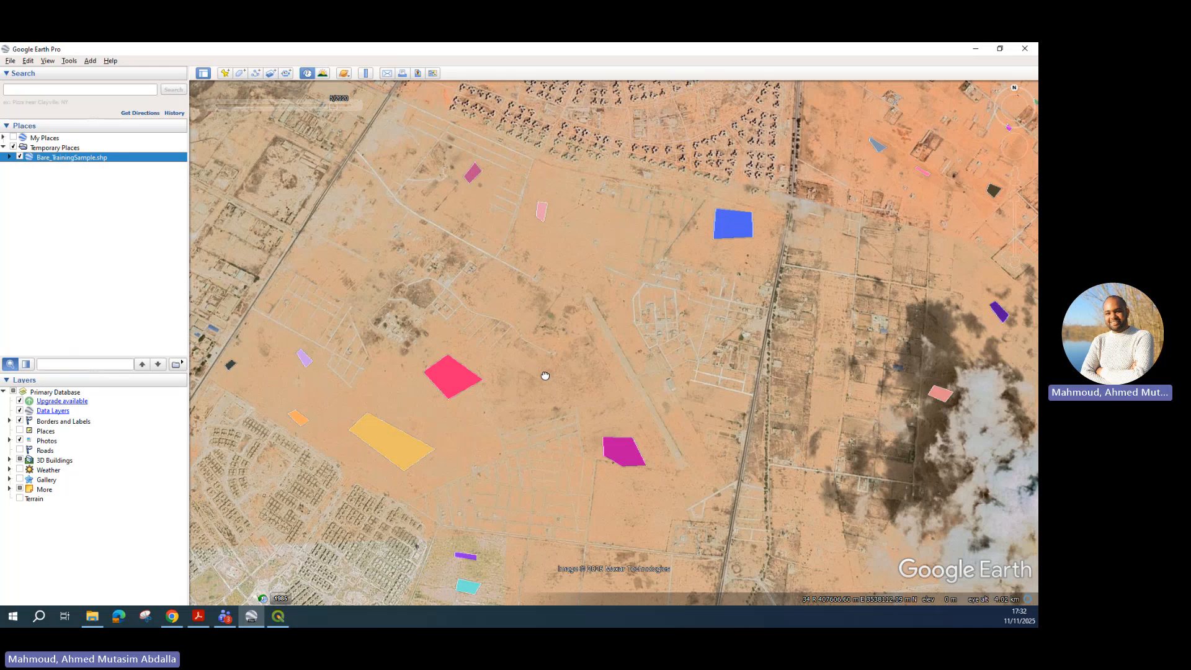
pyautogui.scroll(2, 542, 372)
pyautogui.moveTo(615, 370); pyautogui.dragTo(613, 235)
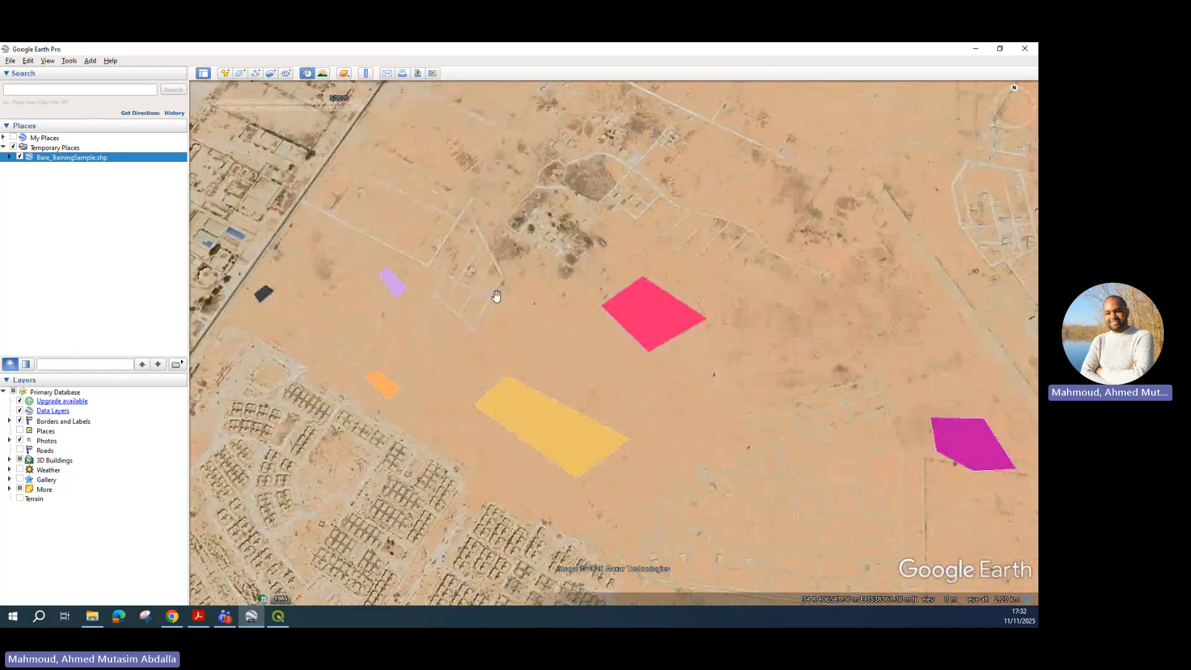
pyautogui.moveTo(351, 107)
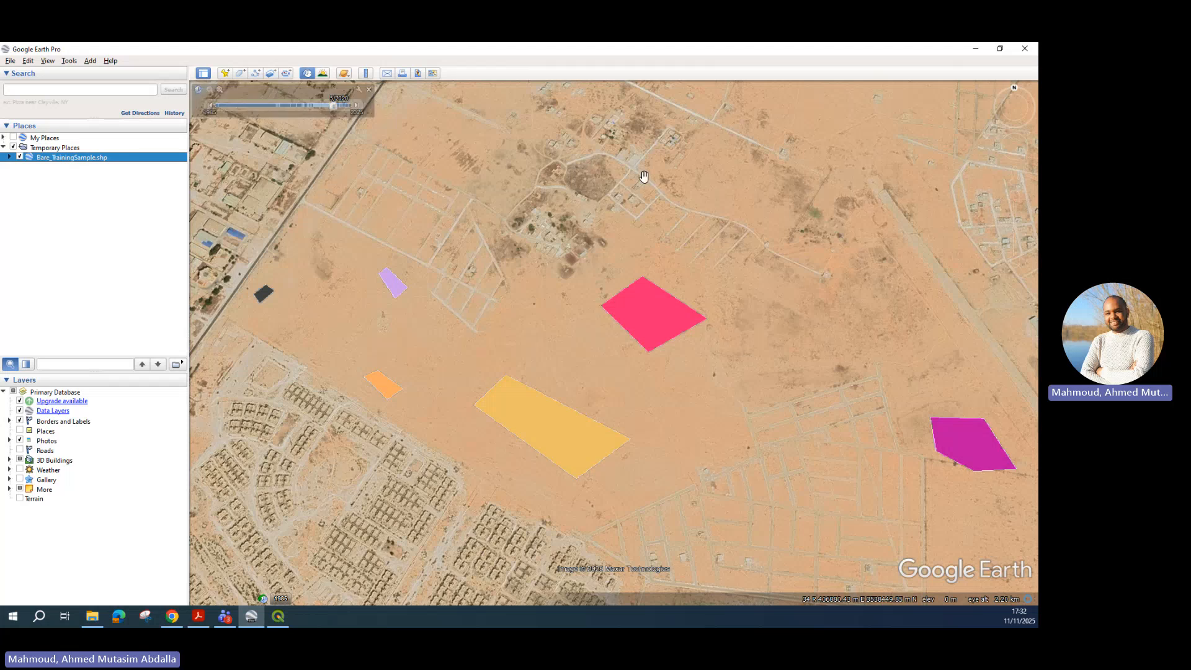
pyautogui.moveTo(641, 176); pyautogui.dragTo(645, 246)
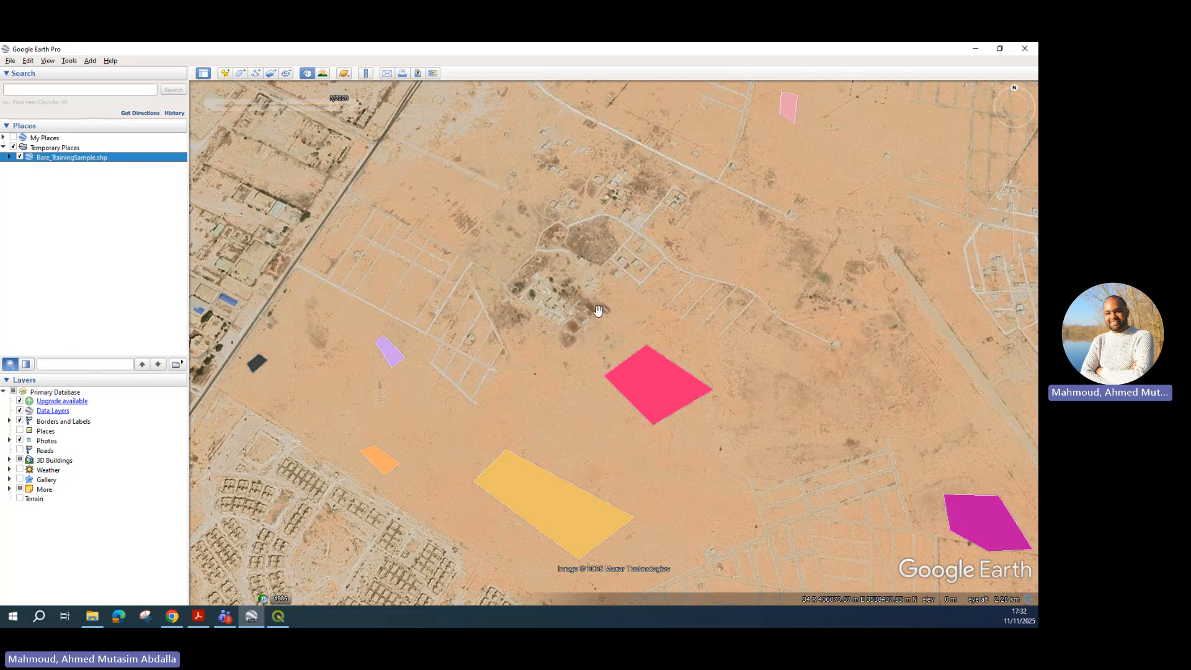
# Check the landcover attribute of the large pink-red polygon.
pyautogui.rightClick(655, 379)
pyautogui.click(601, 274)
pyautogui.click(646, 377)
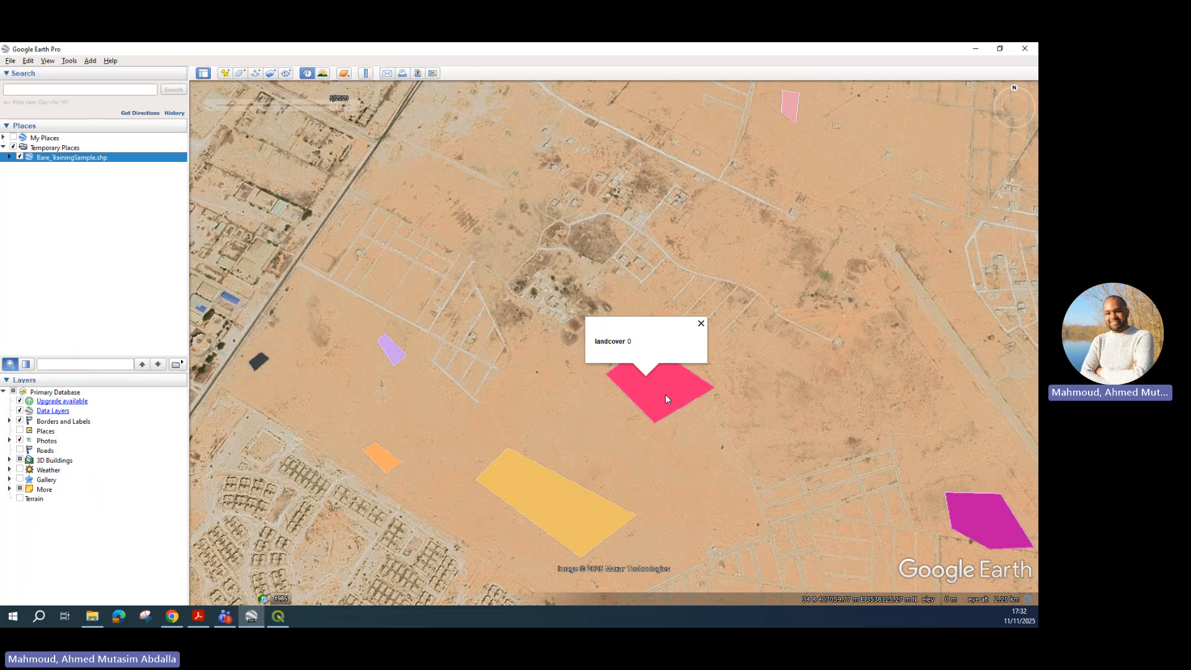
pyautogui.click(534, 322)
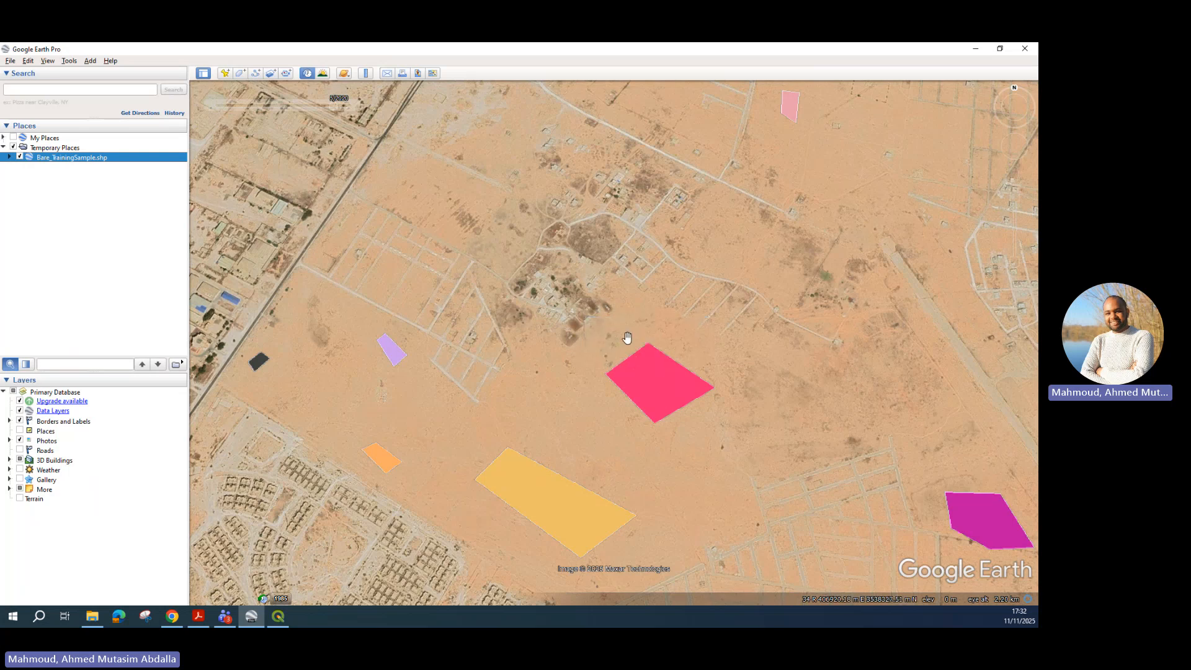
pyautogui.click(649, 375)
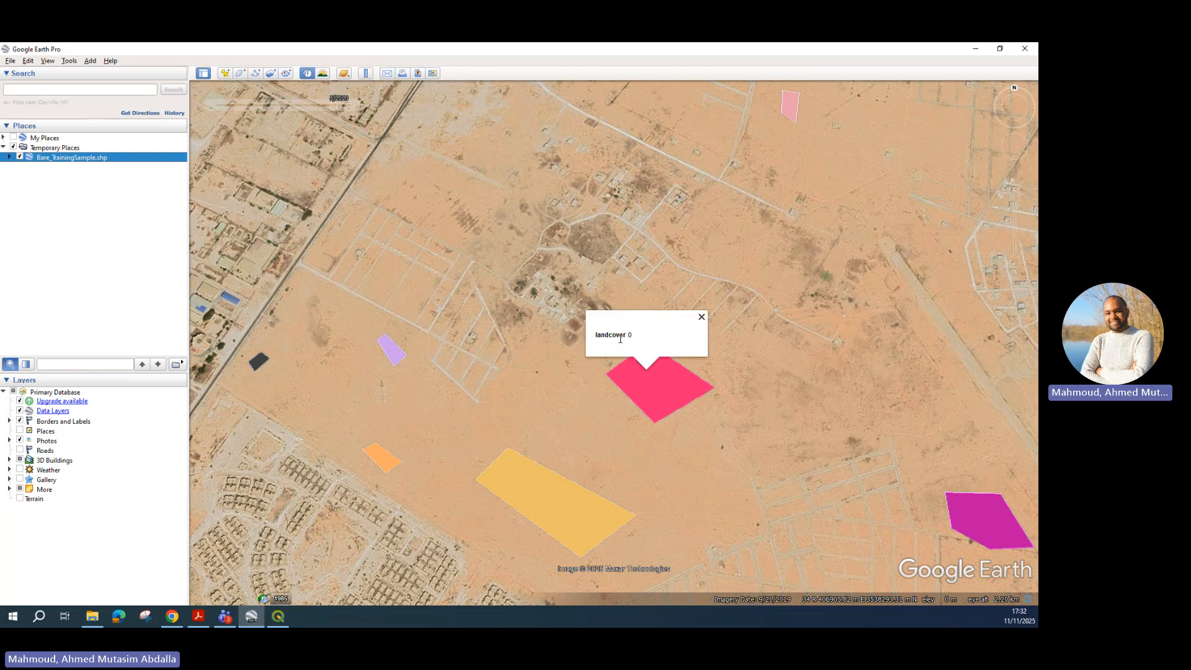
pyautogui.click(656, 385)
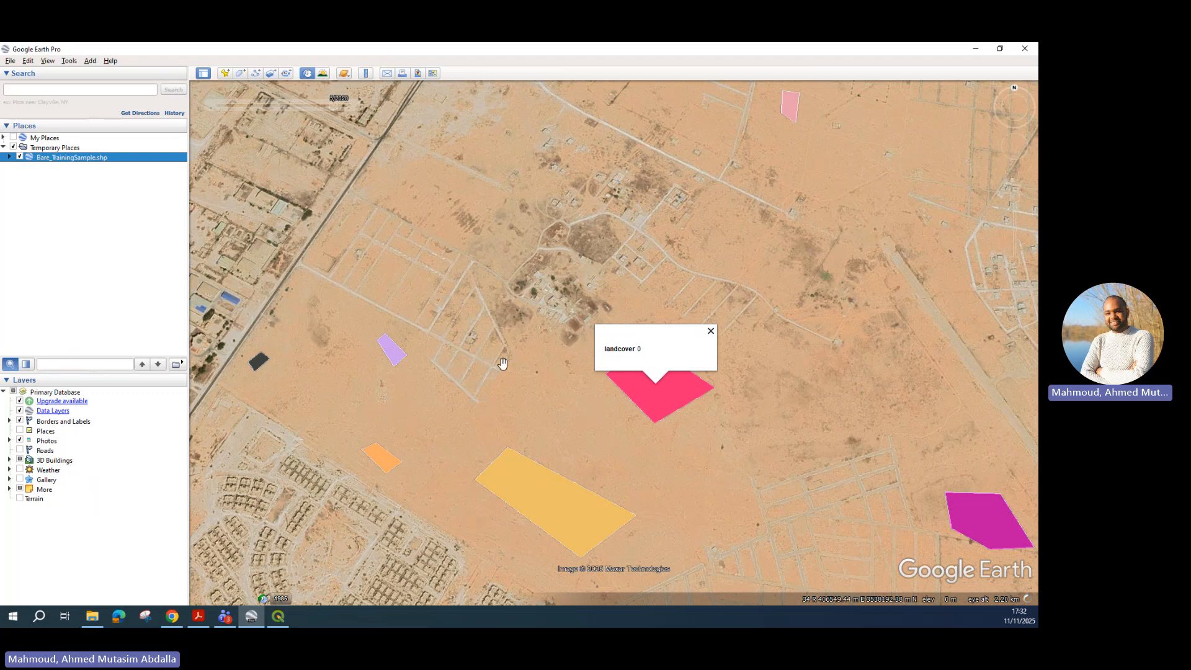
# Delete the large pink-red polygon from the bare training samples and confirm the deletion.
pyautogui.scroll(3, 699, 426)
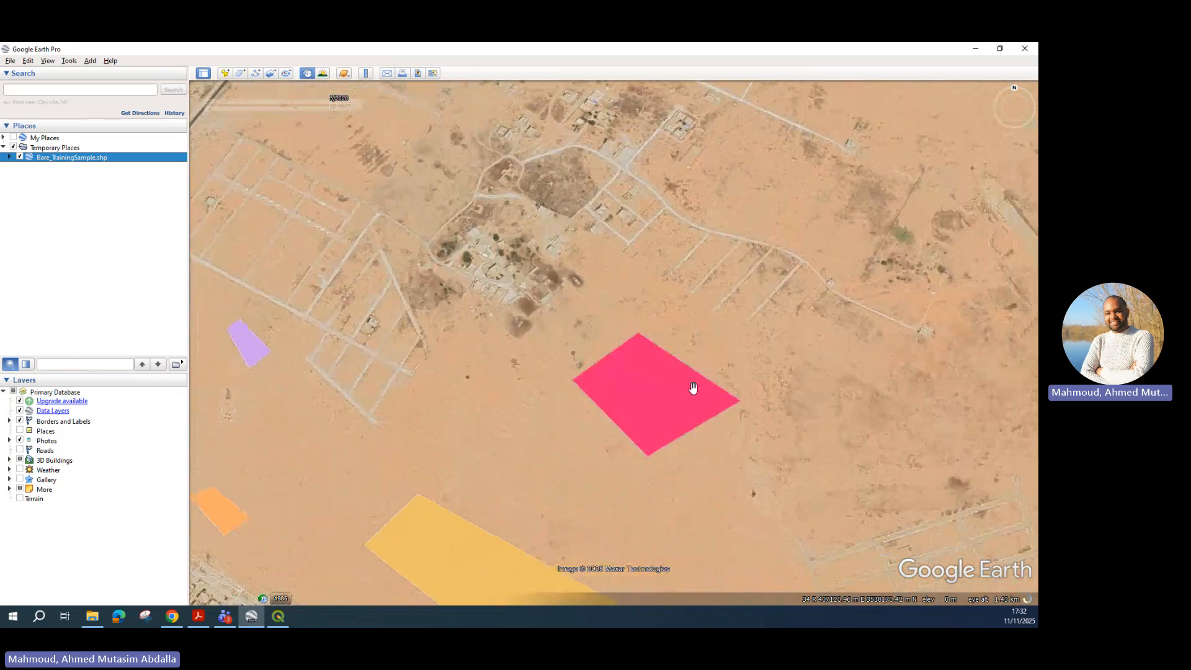
pyautogui.rightClick(644, 377)
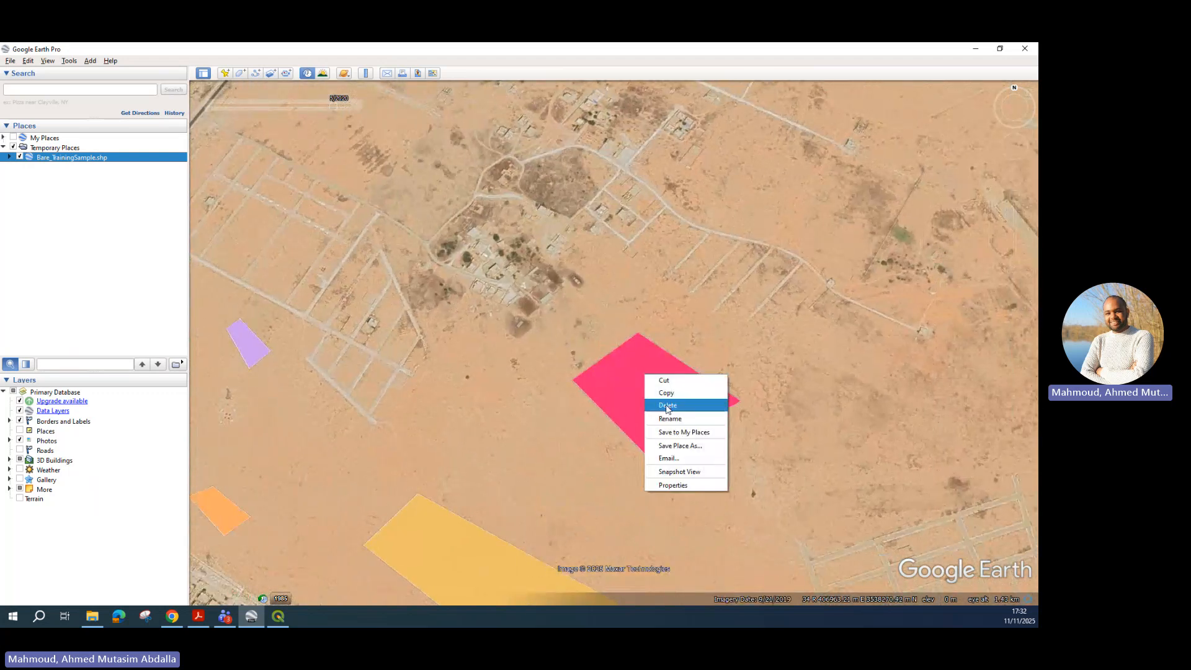
pyautogui.click(668, 406)
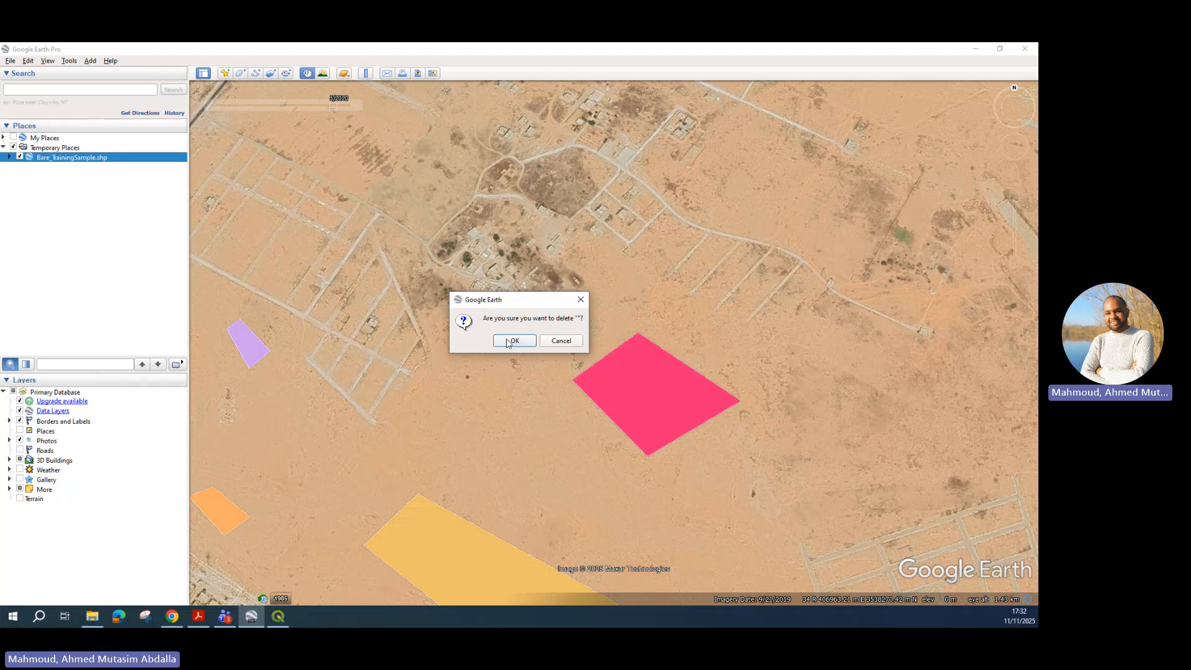
pyautogui.click(514, 340)
# Inspect the remaining bare polygons against the 2020 imagery, from the deleted sample's site past the blue polygon to the northeastern group.
pyautogui.moveTo(649, 372); pyautogui.dragTo(724, 356)
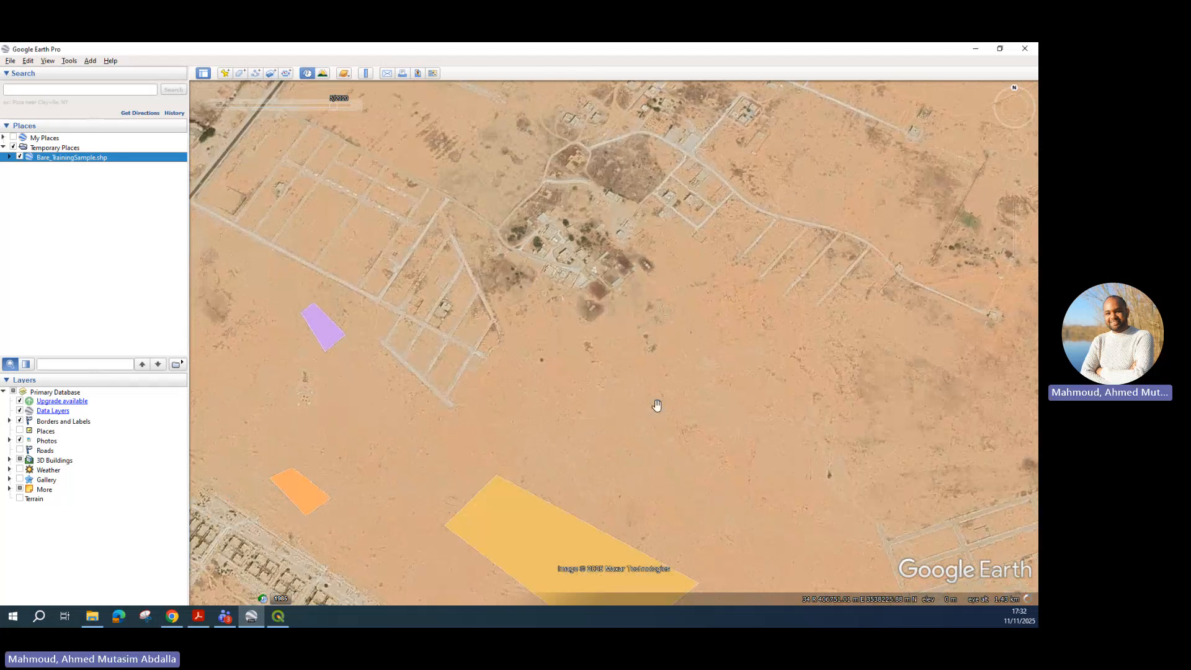
pyautogui.moveTo(717, 315); pyautogui.dragTo(540, 411)
pyautogui.scroll(-3, 563, 353)
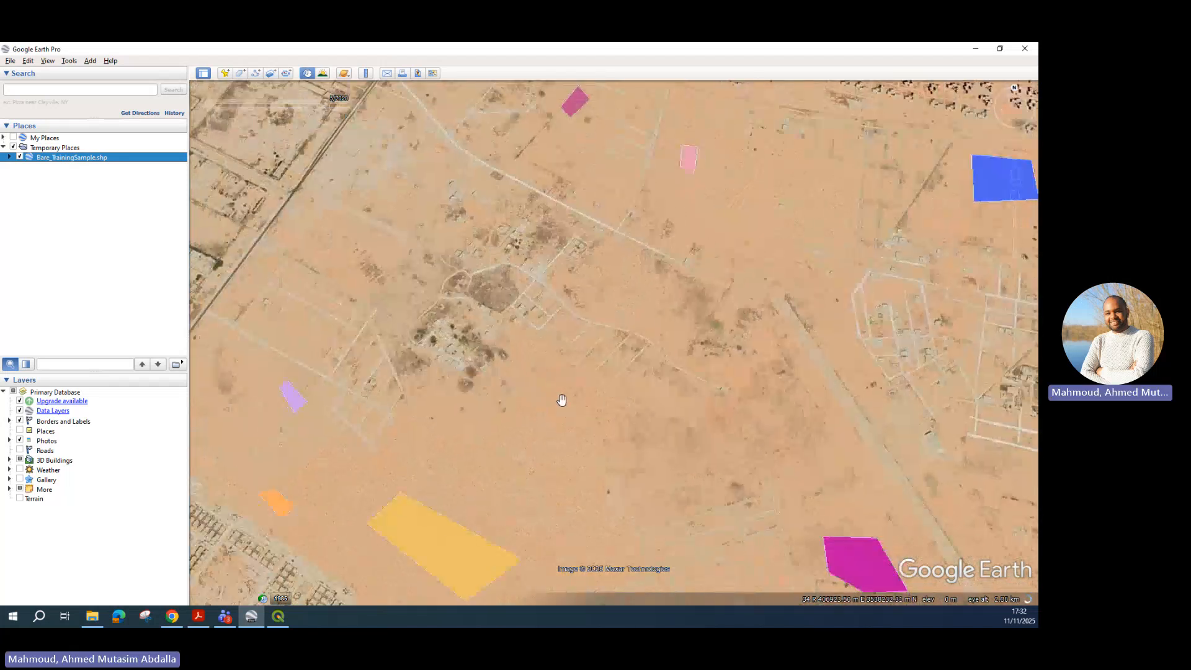
pyautogui.moveTo(624, 252); pyautogui.dragTo(550, 296)
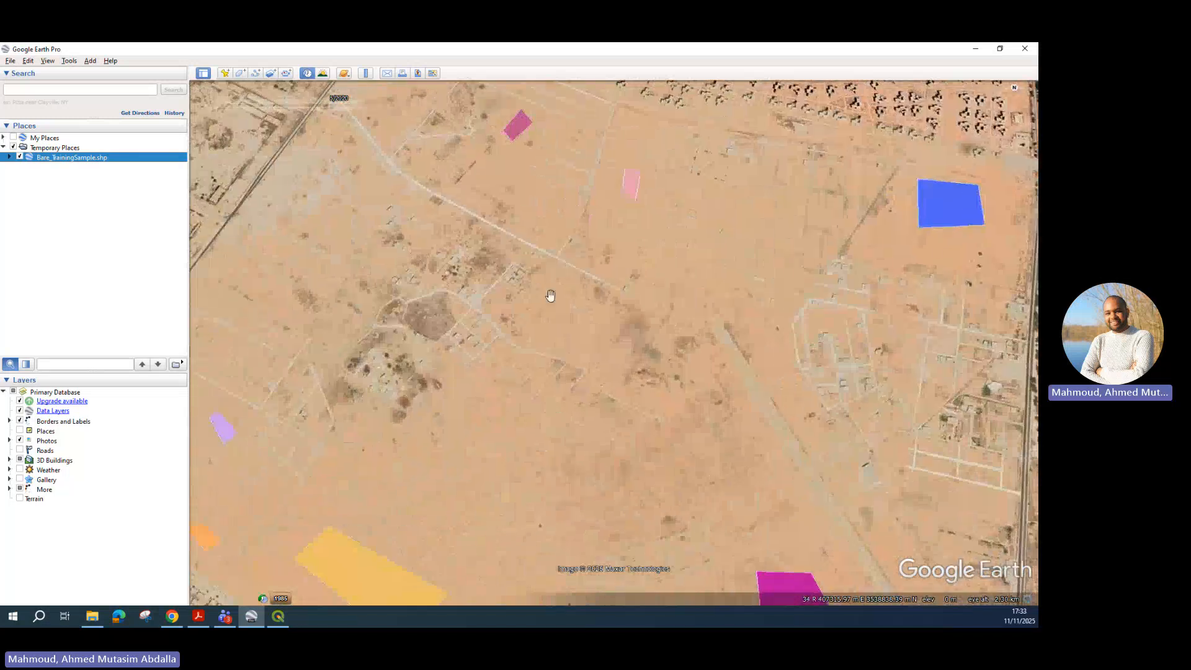
pyautogui.moveTo(769, 322); pyautogui.dragTo(458, 378)
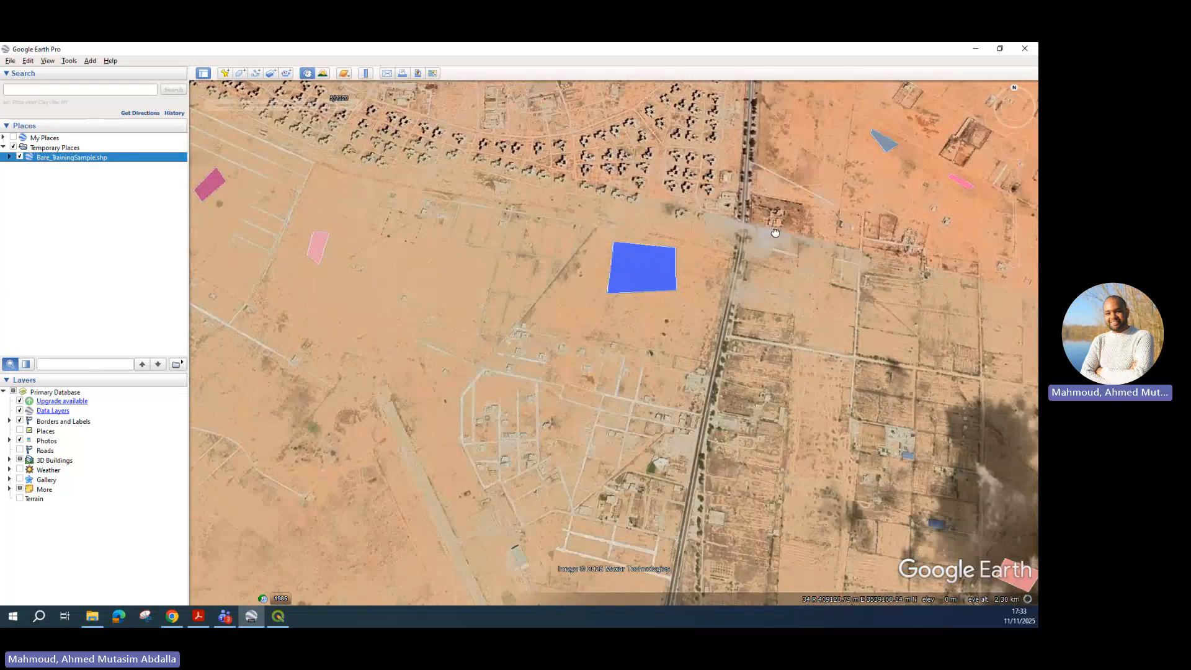
pyautogui.moveTo(776, 232); pyautogui.dragTo(535, 386)
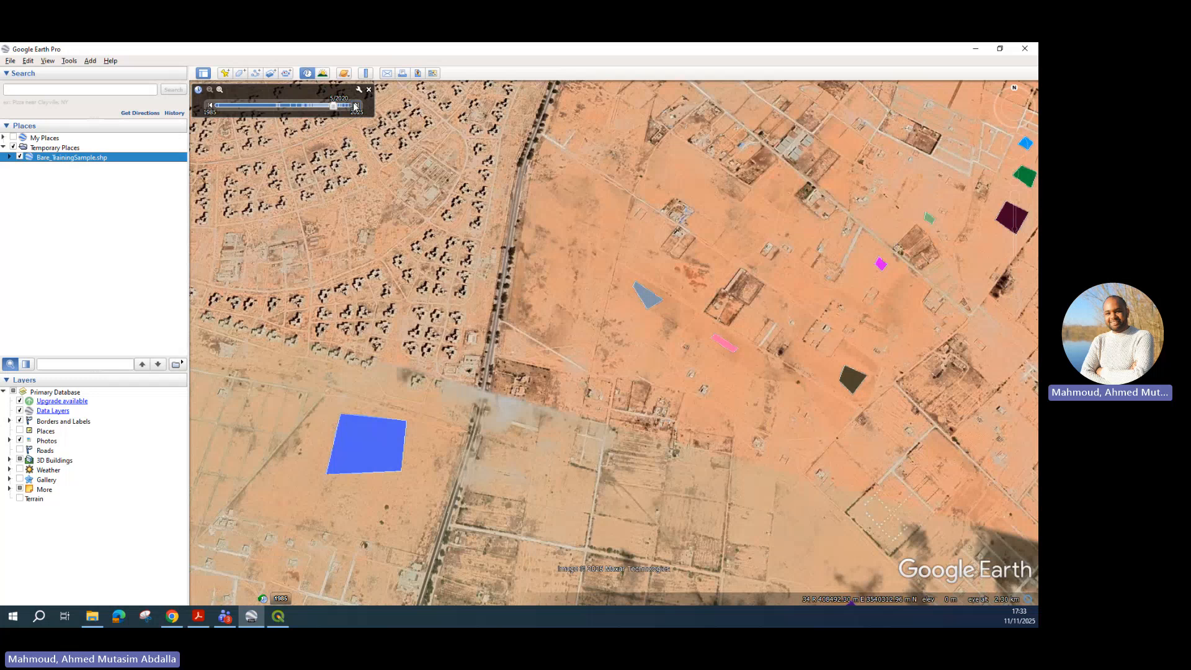
pyautogui.moveTo(666, 245); pyautogui.dragTo(530, 233)
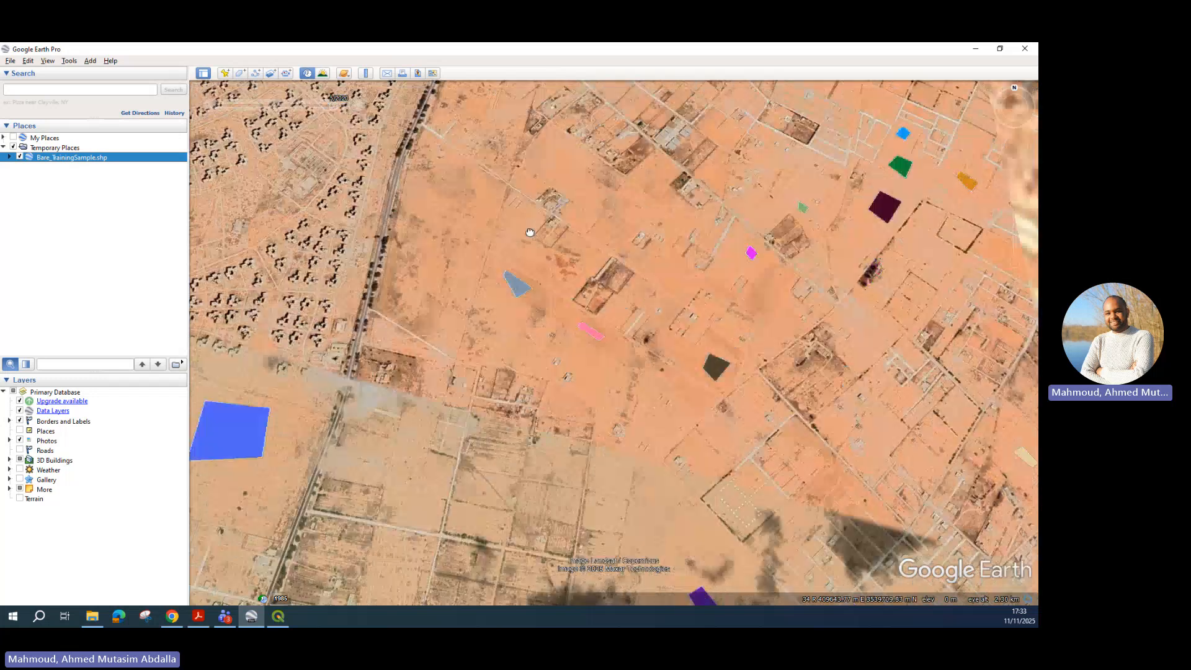
pyautogui.moveTo(753, 284); pyautogui.dragTo(536, 425)
pyautogui.scroll(3, 710, 188)
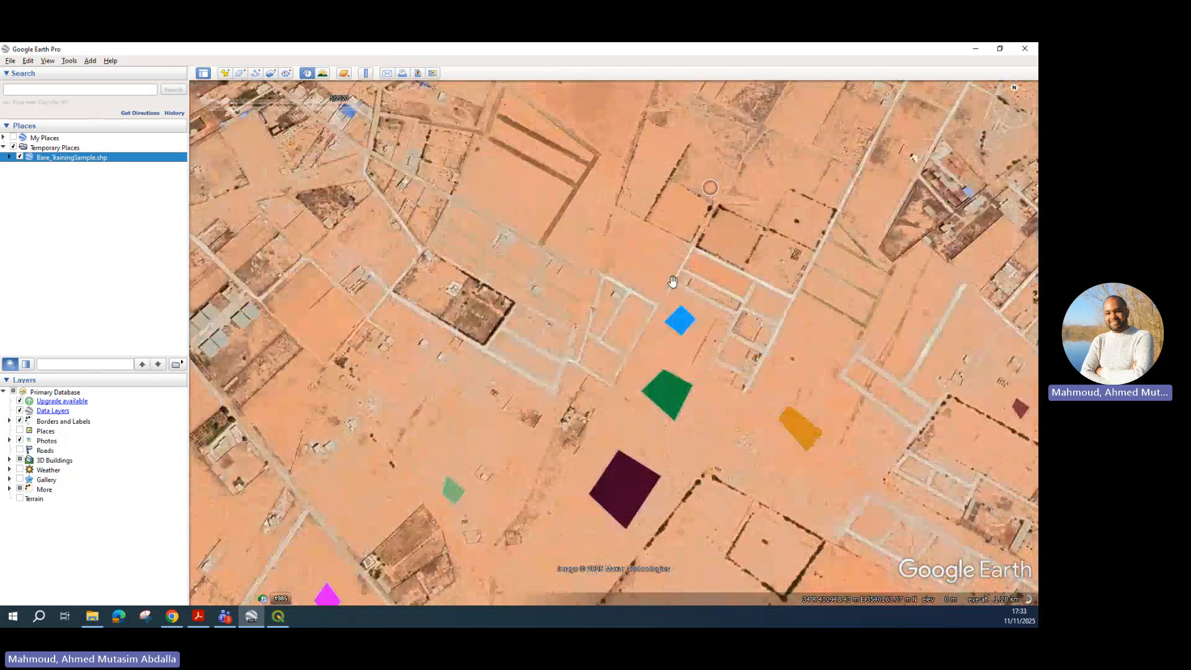
pyautogui.scroll(3, 676, 281)
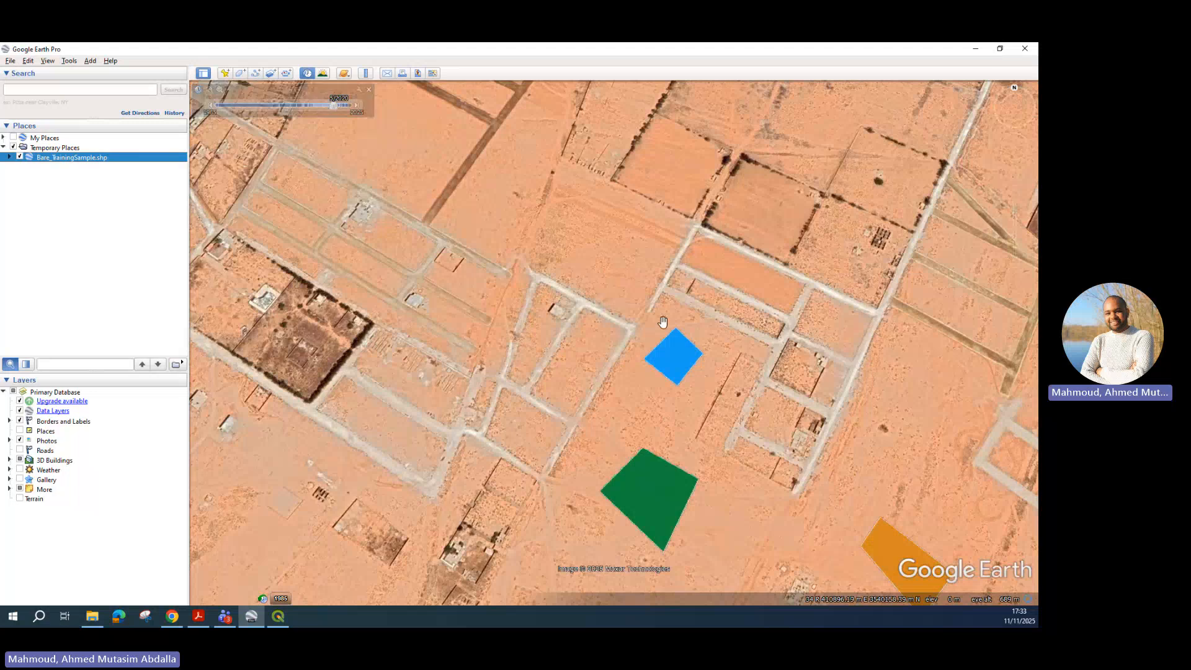
pyautogui.rightClick(681, 352)
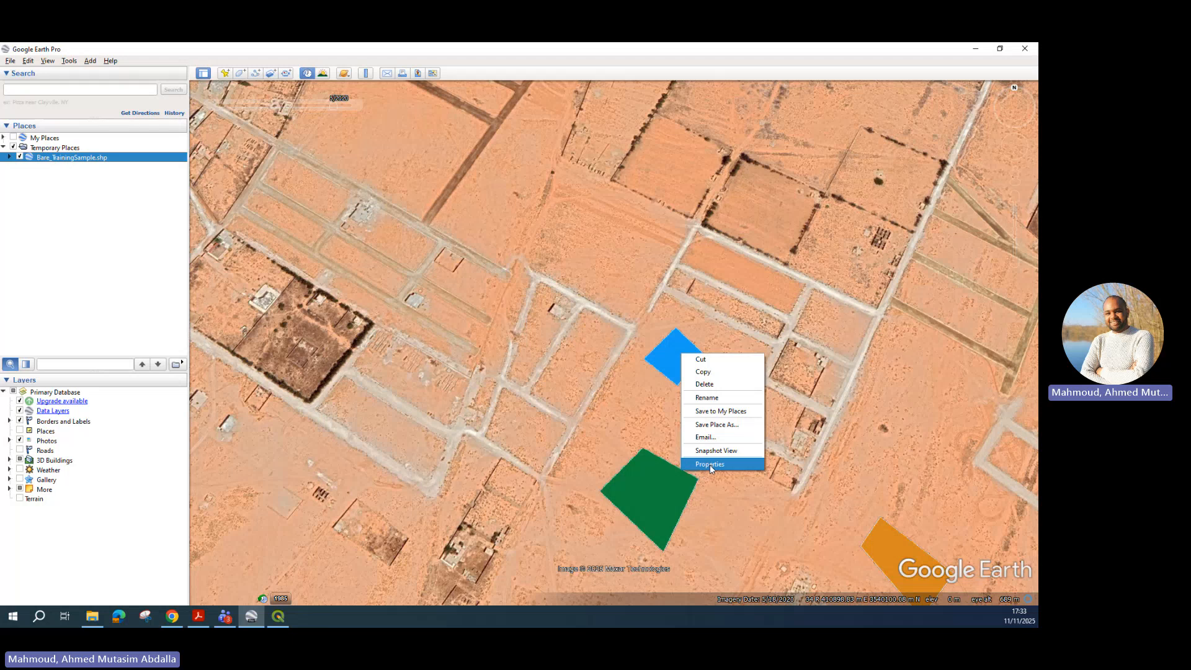
pyautogui.click(647, 308)
pyautogui.rightClick(676, 353)
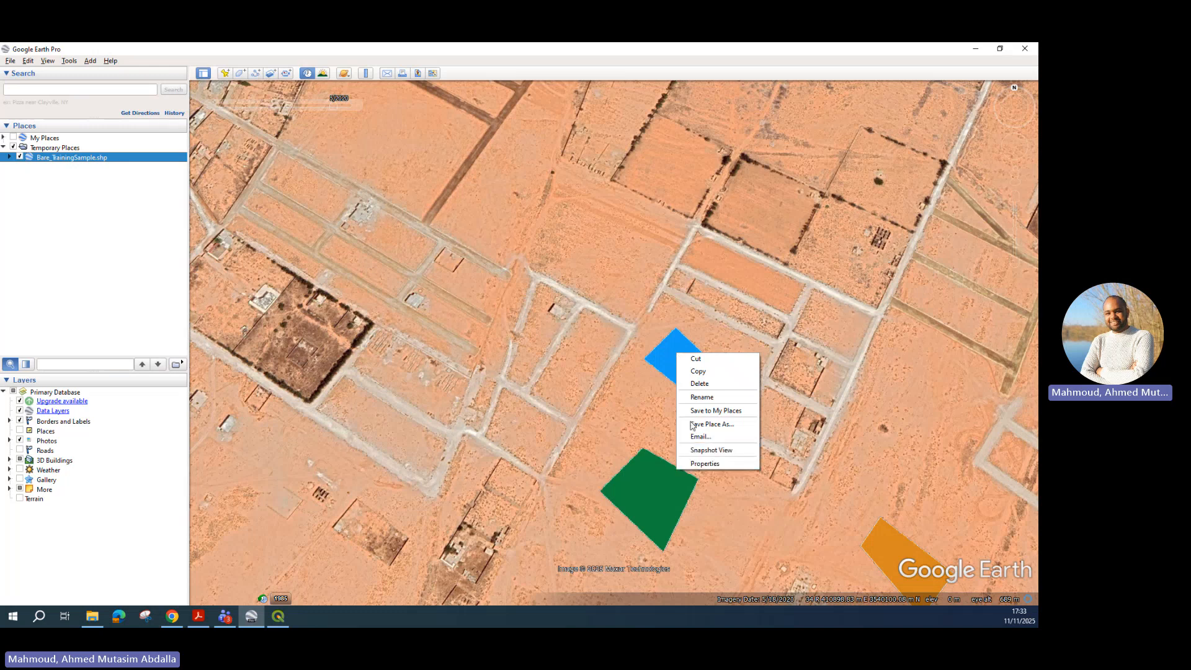
pyautogui.click(705, 464)
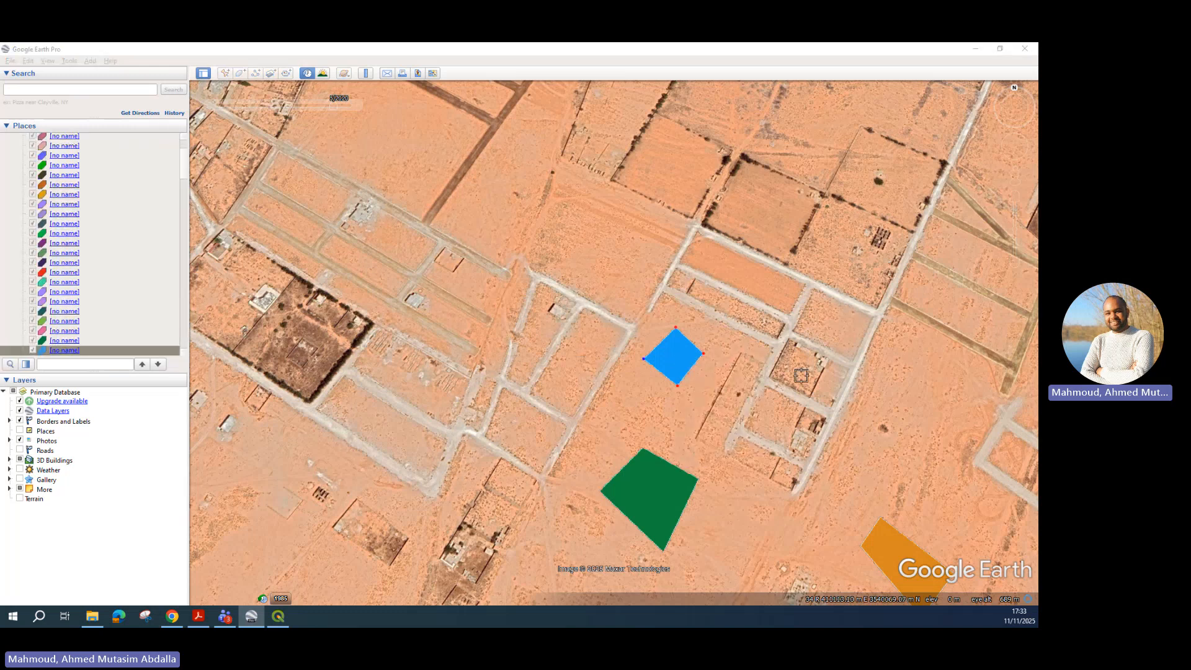
pyautogui.moveTo(677, 325); pyautogui.dragTo(648, 346)
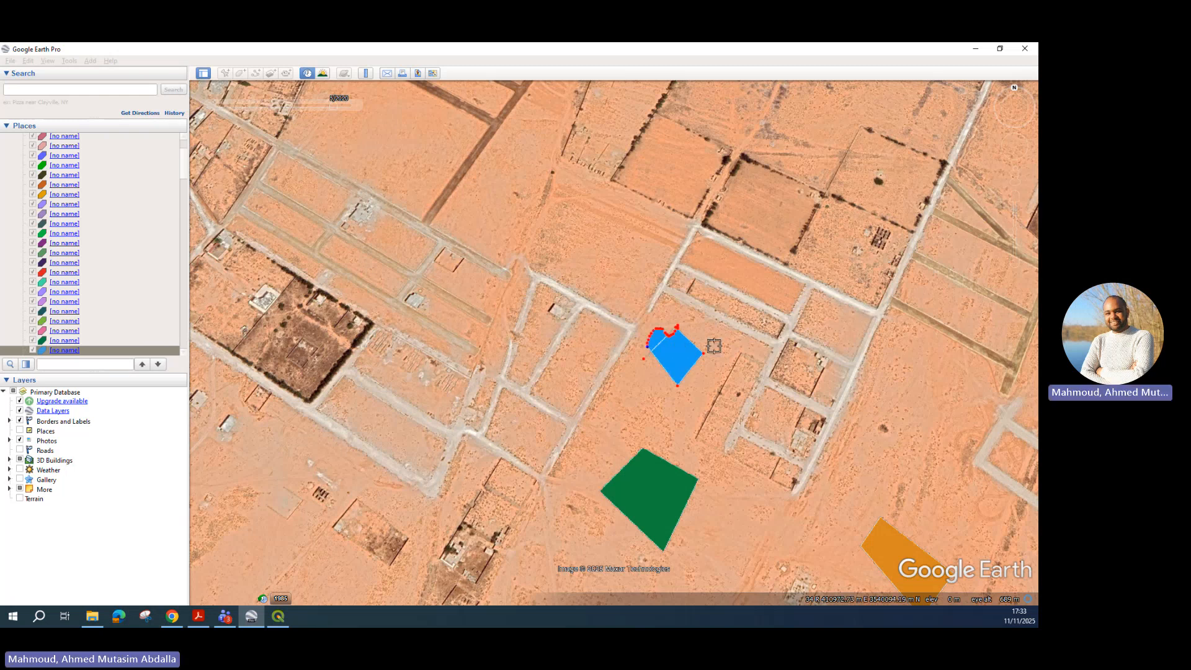
pyautogui.press('Return')
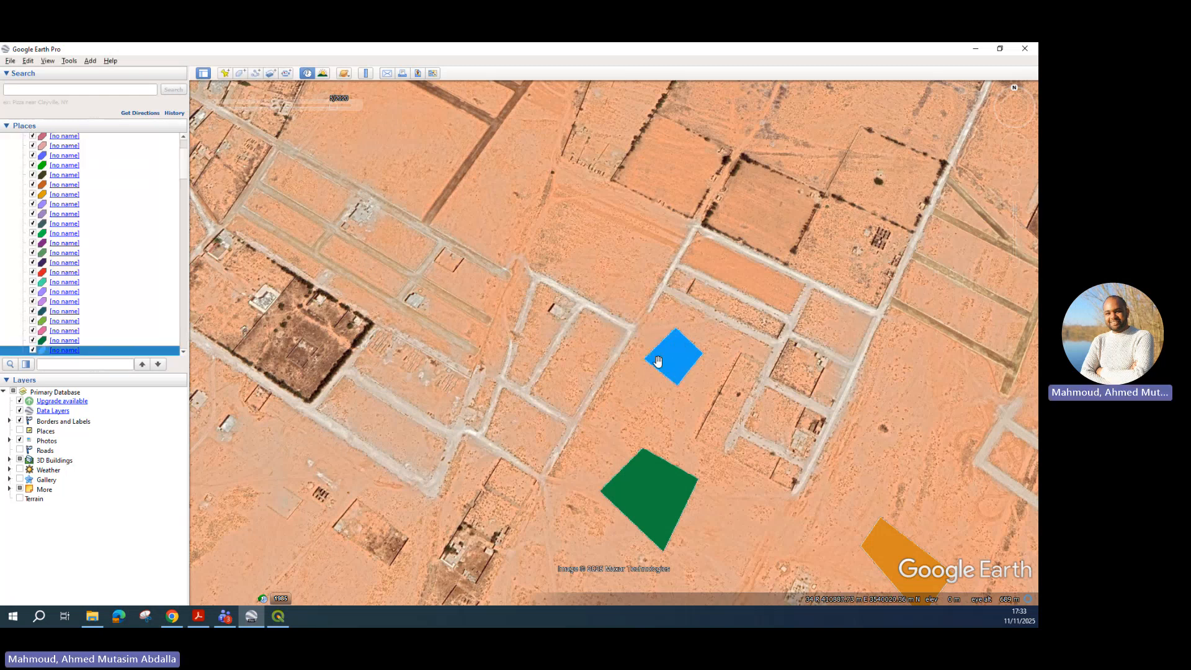
# Reshape the blue bare-sample polygon by moving its corner vertices, and save the new shape.
pyautogui.rightClick(678, 358)
pyautogui.click(706, 468)
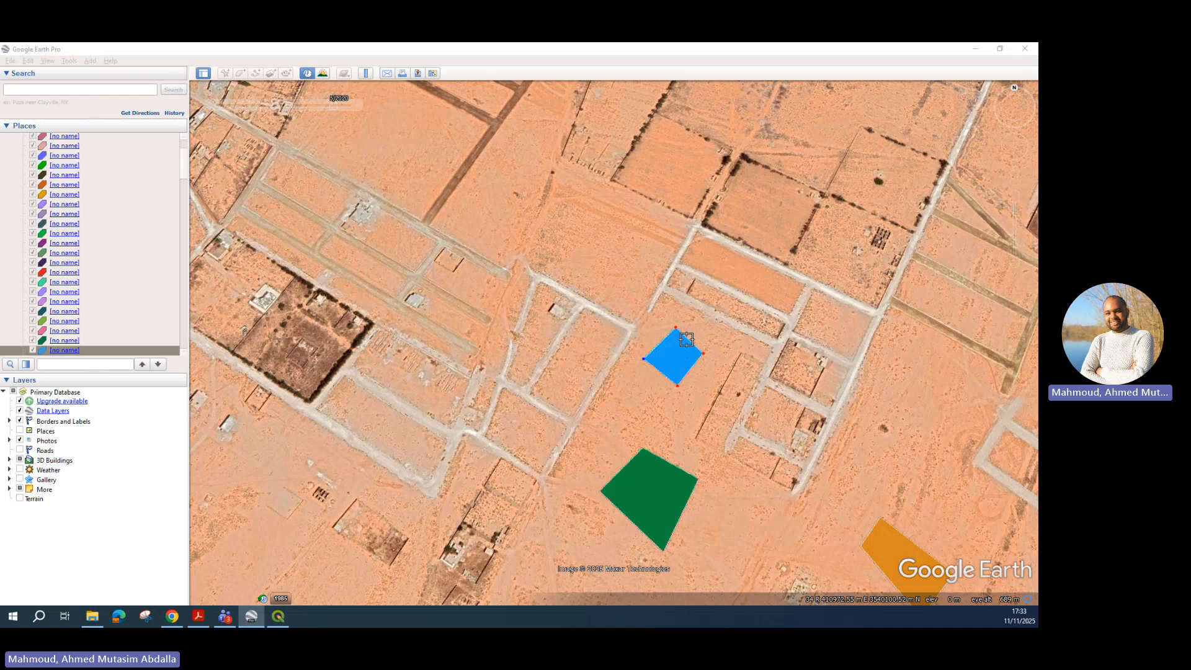
pyautogui.moveTo(676, 331); pyautogui.dragTo(687, 365)
pyautogui.moveTo(1038, 173); pyautogui.dragTo(348, 131)
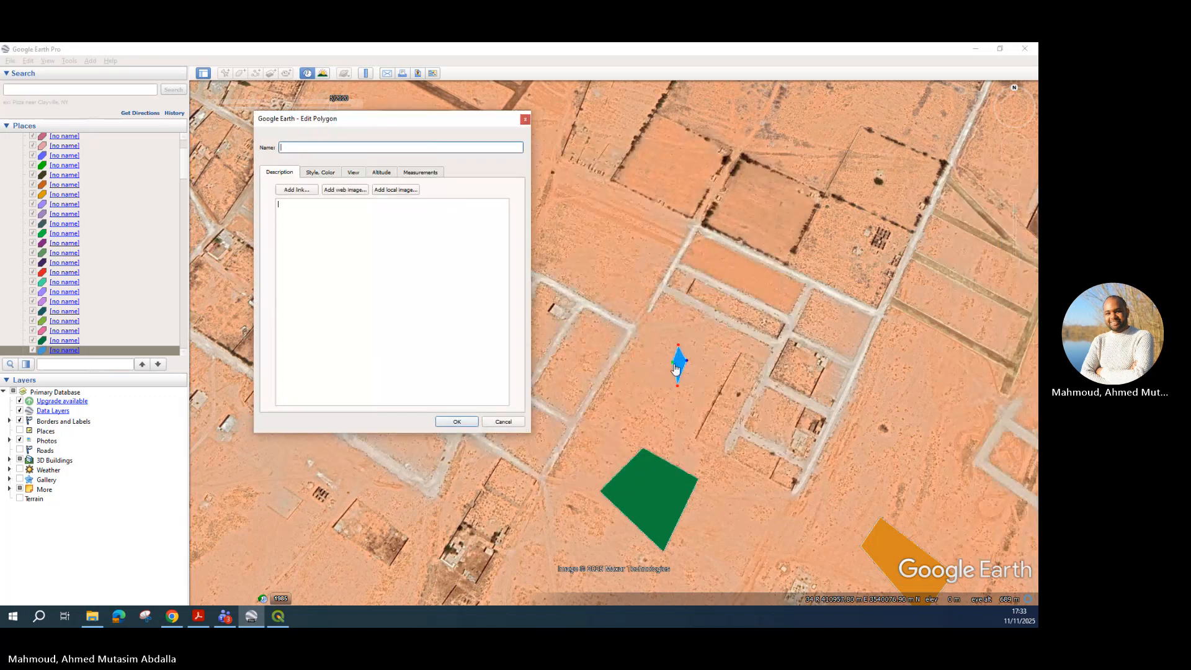
pyautogui.moveTo(670, 362); pyautogui.dragTo(646, 408)
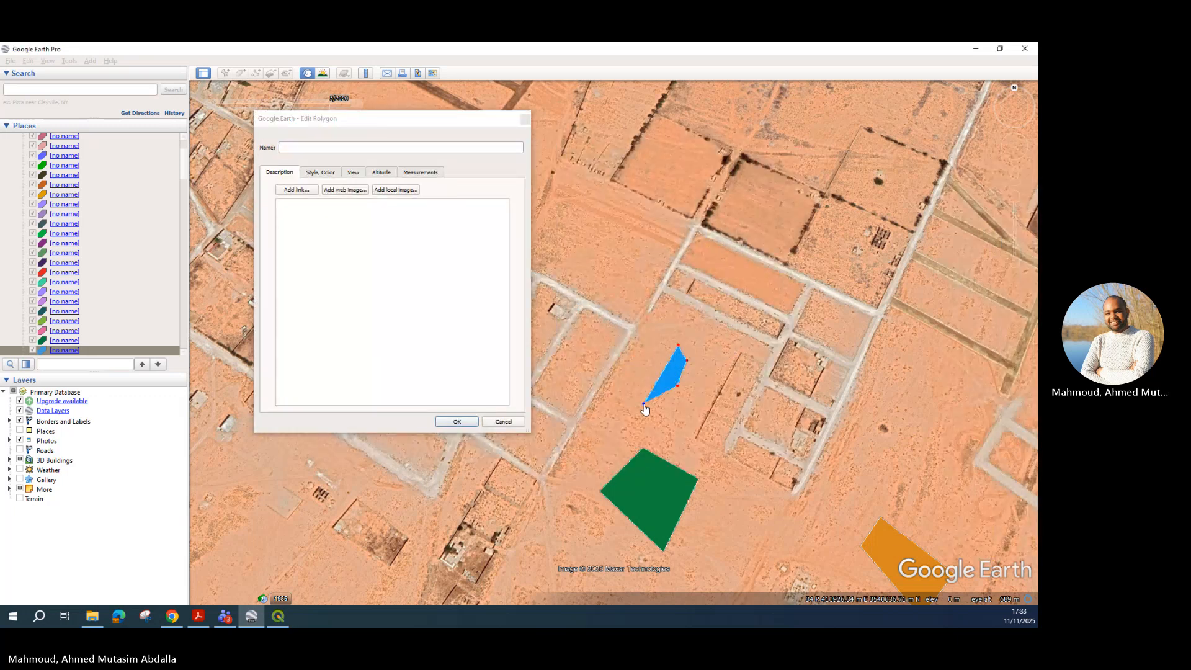
pyautogui.click(457, 421)
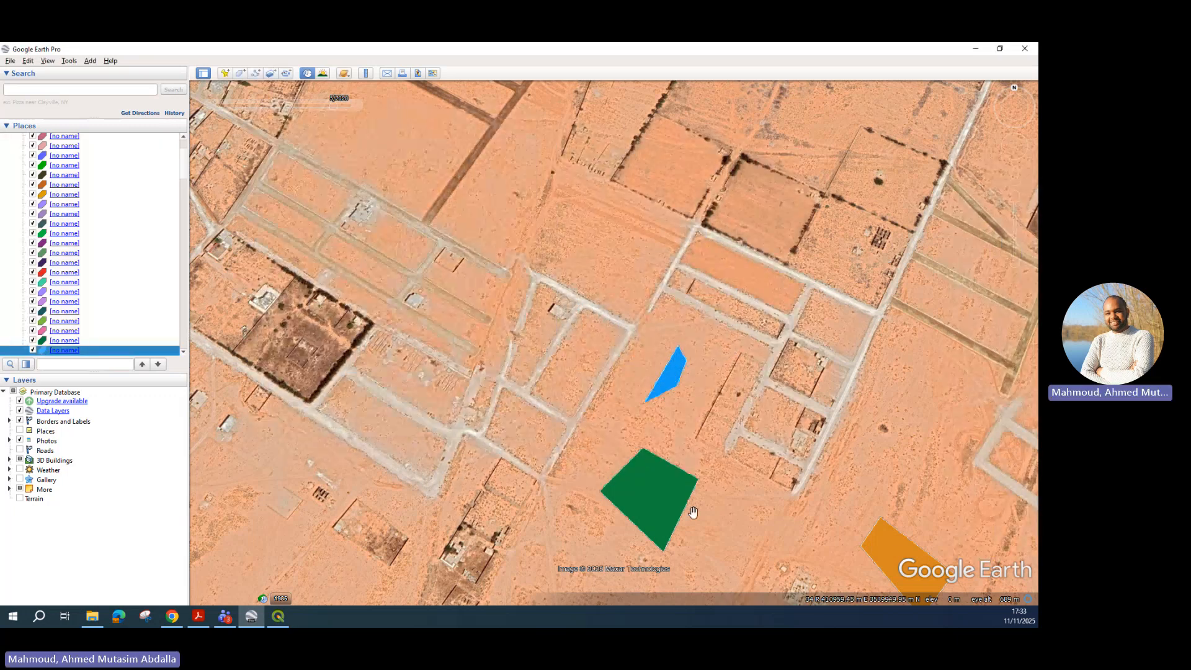
# Examine the style and description properties of the Bare_TrainingSample folder without changing them.
pyautogui.rightClick(654, 473)
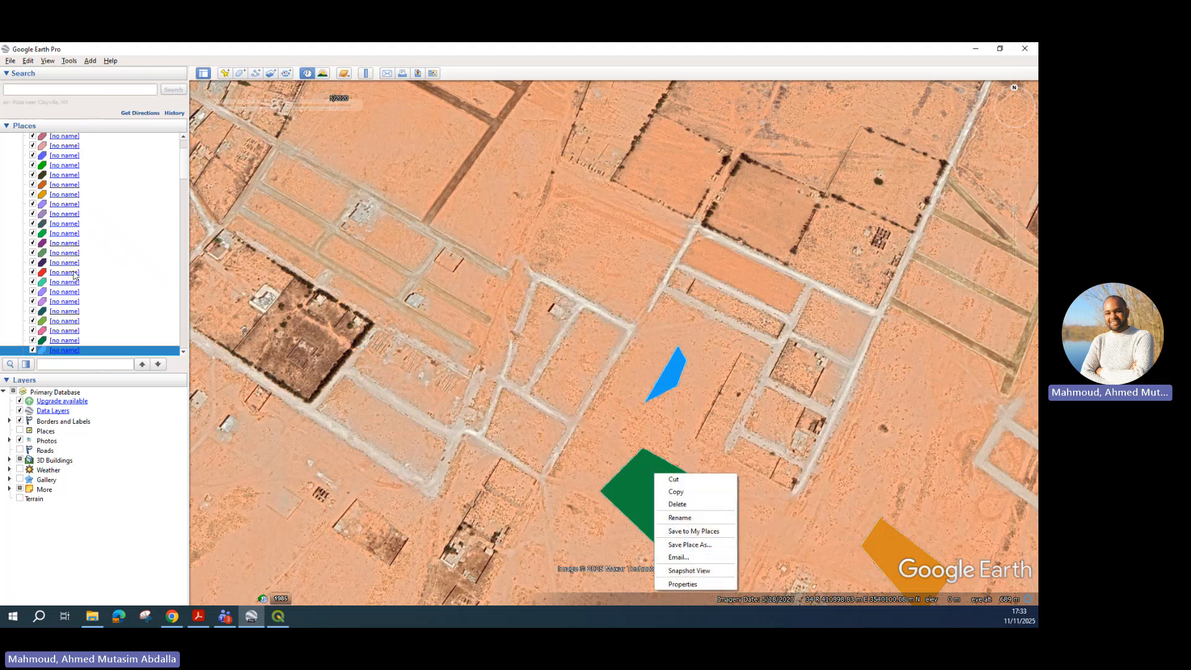
pyautogui.click(83, 248)
pyautogui.scroll(2, 73, 254)
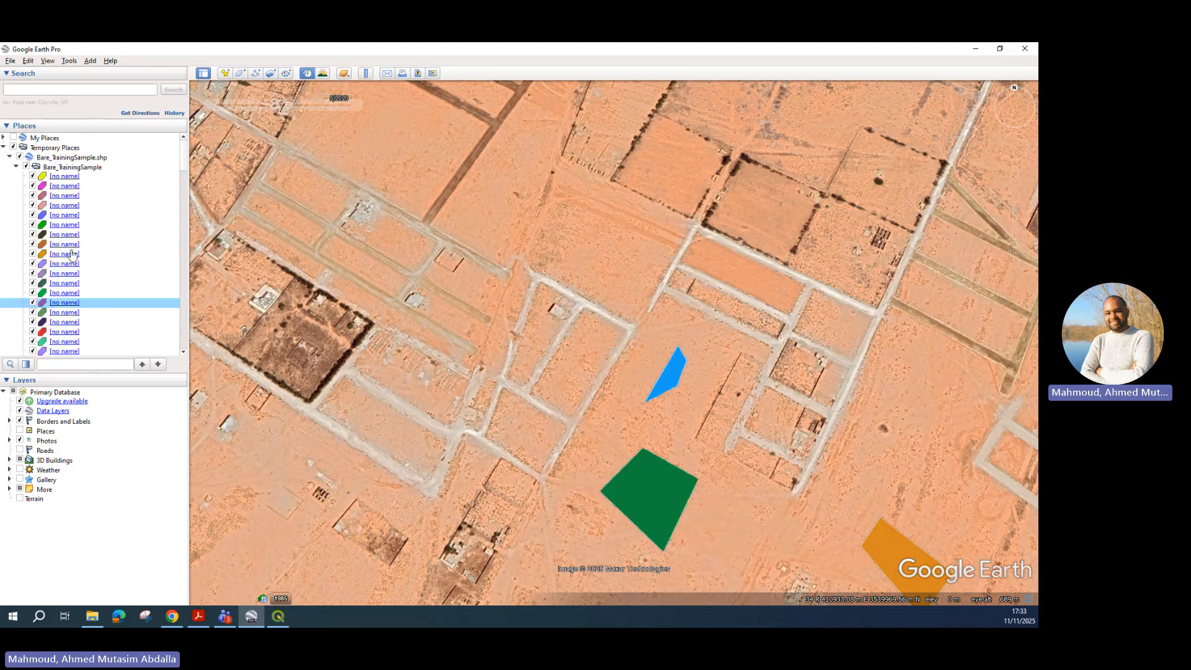
pyautogui.click(64, 168)
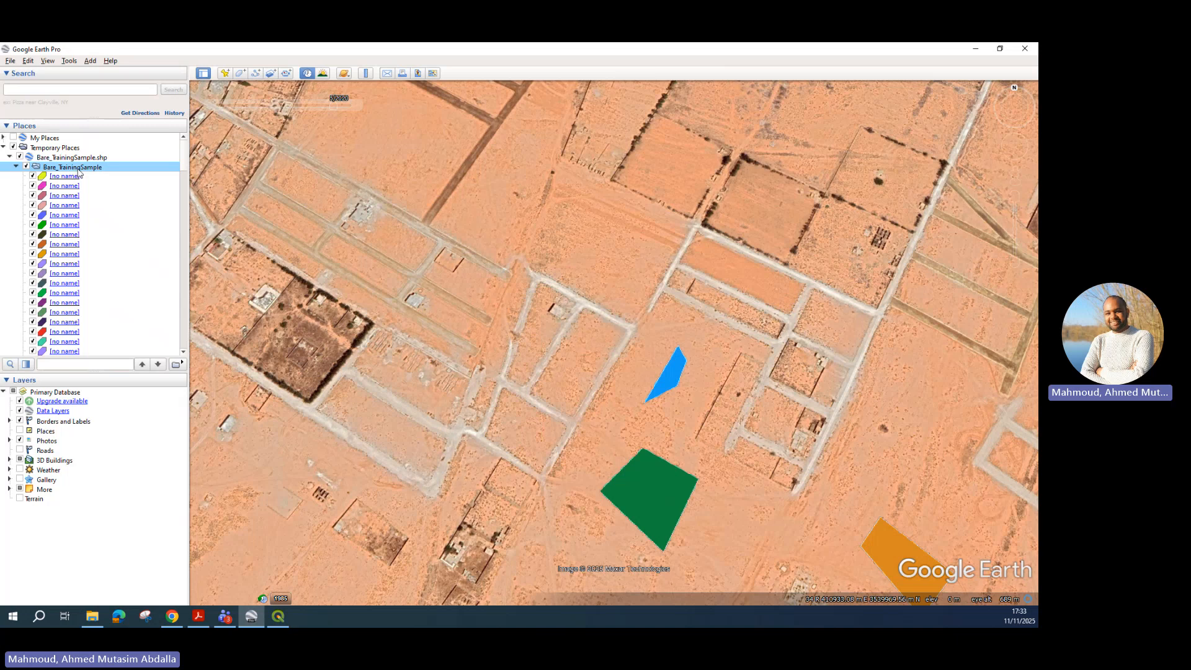
pyautogui.rightClick(79, 173)
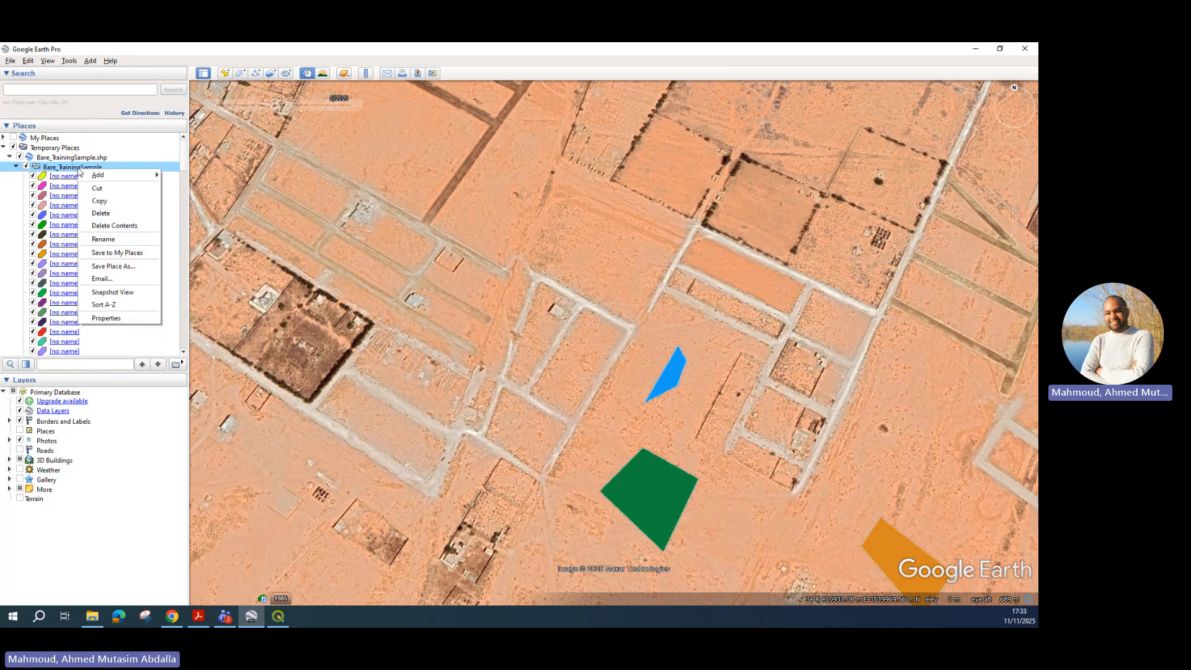
pyautogui.click(107, 318)
pyautogui.click(325, 202)
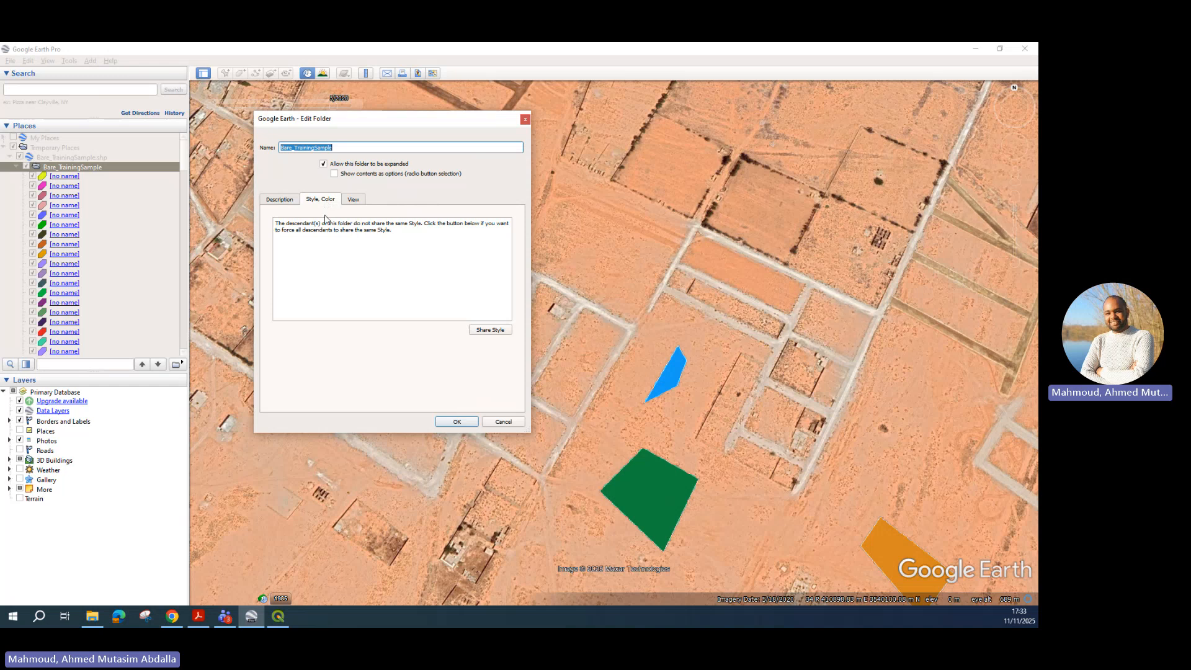
pyautogui.click(287, 203)
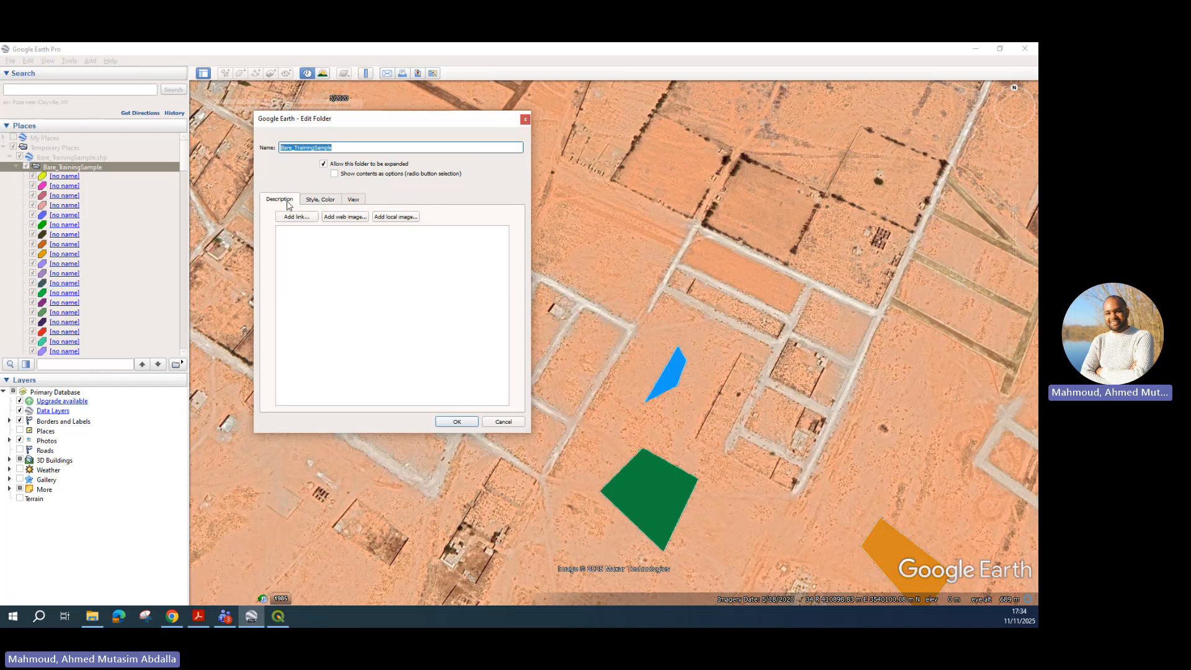
pyautogui.click(525, 119)
# Recheck the Bare_TrainingSample folder's style, view and description settings, leaving them as they are.
pyautogui.click(16, 167)
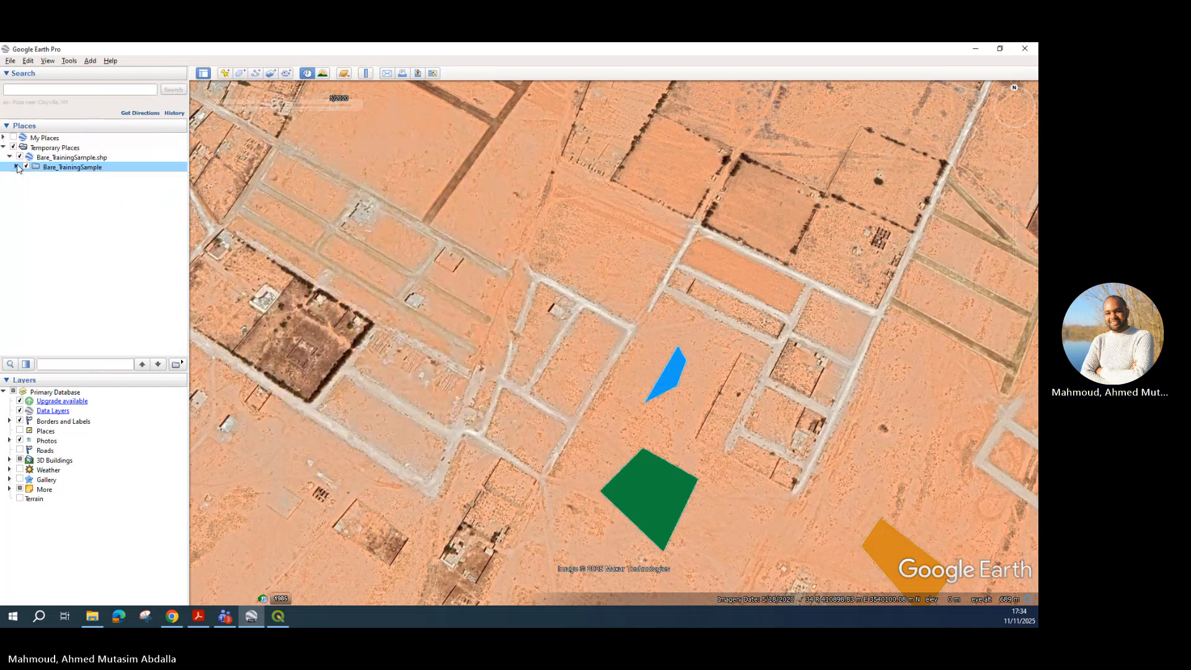
pyautogui.doubleClick(50, 171)
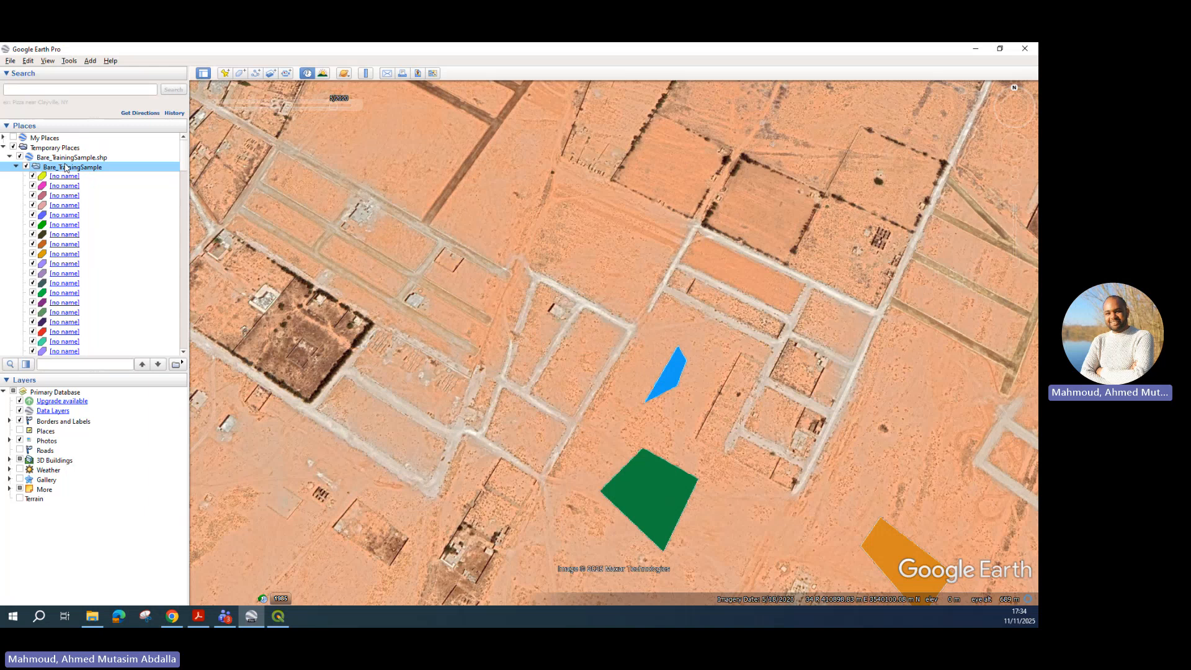
pyautogui.rightClick(66, 167)
pyautogui.click(105, 316)
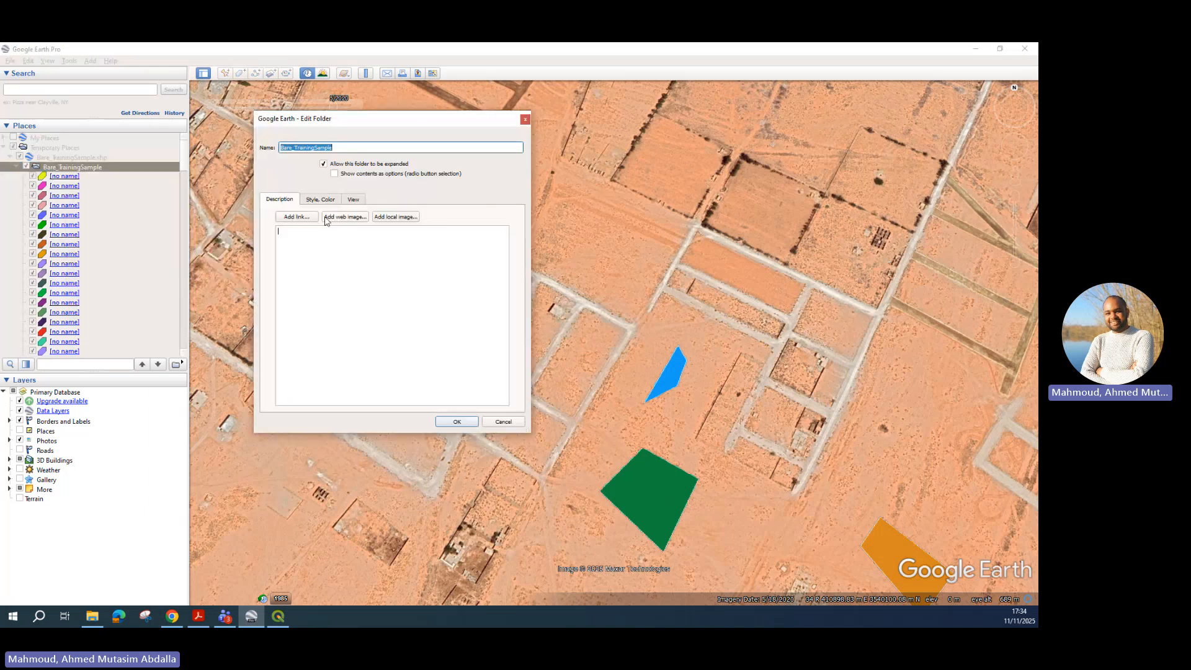
pyautogui.click(330, 202)
pyautogui.click(354, 200)
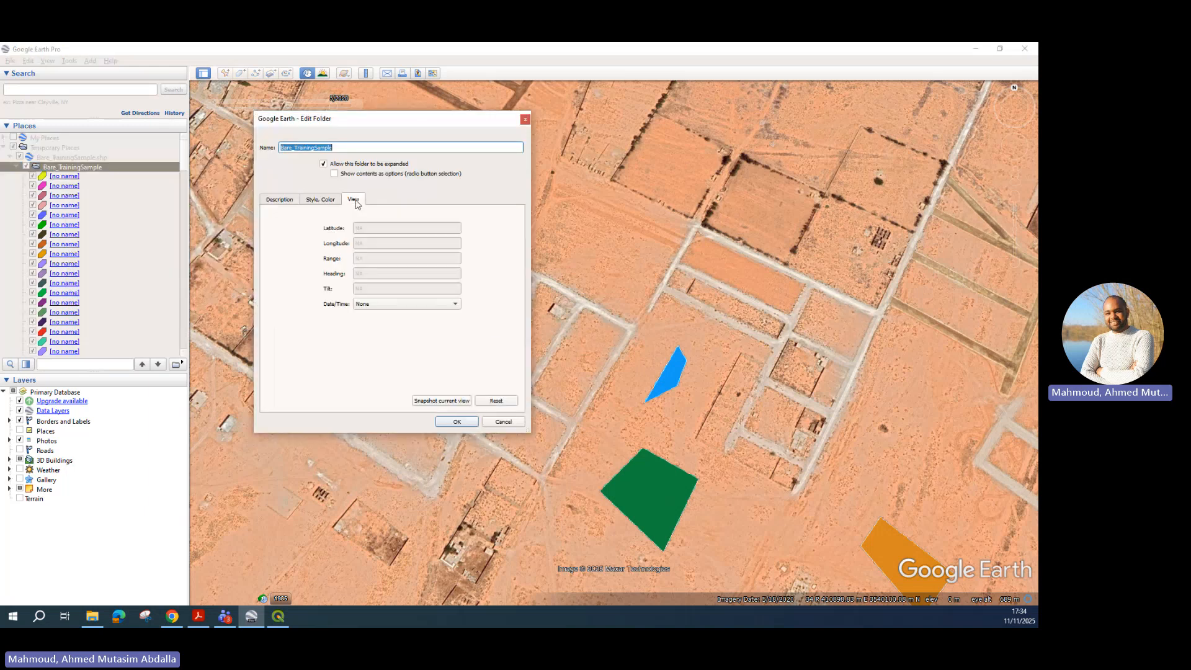
pyautogui.click(293, 200)
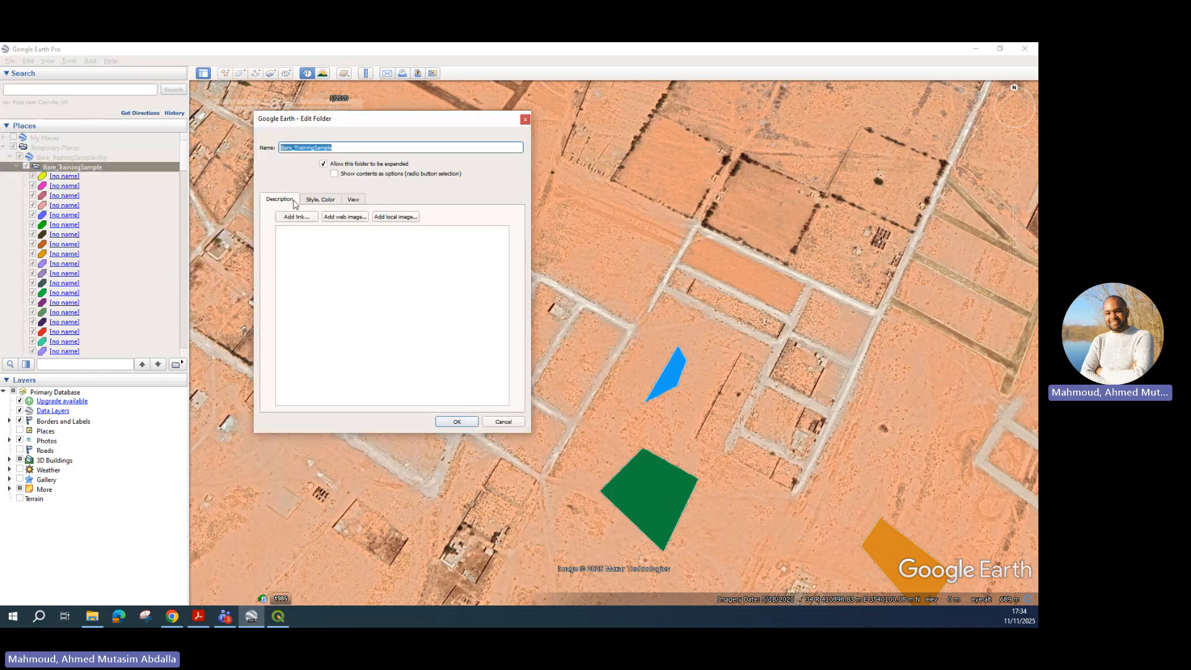
pyautogui.click(525, 120)
# Check the style options of the parent Bare_TrainingSample.shp layer.
pyautogui.rightClick(59, 160)
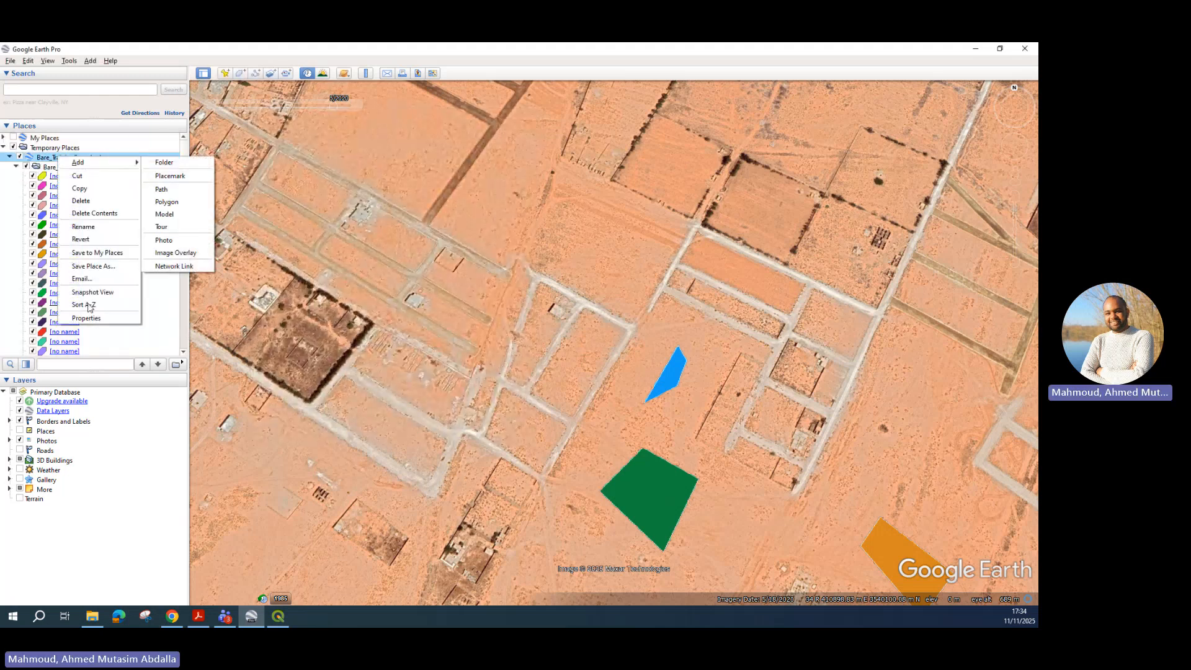
pyautogui.click(97, 319)
pyautogui.click(326, 200)
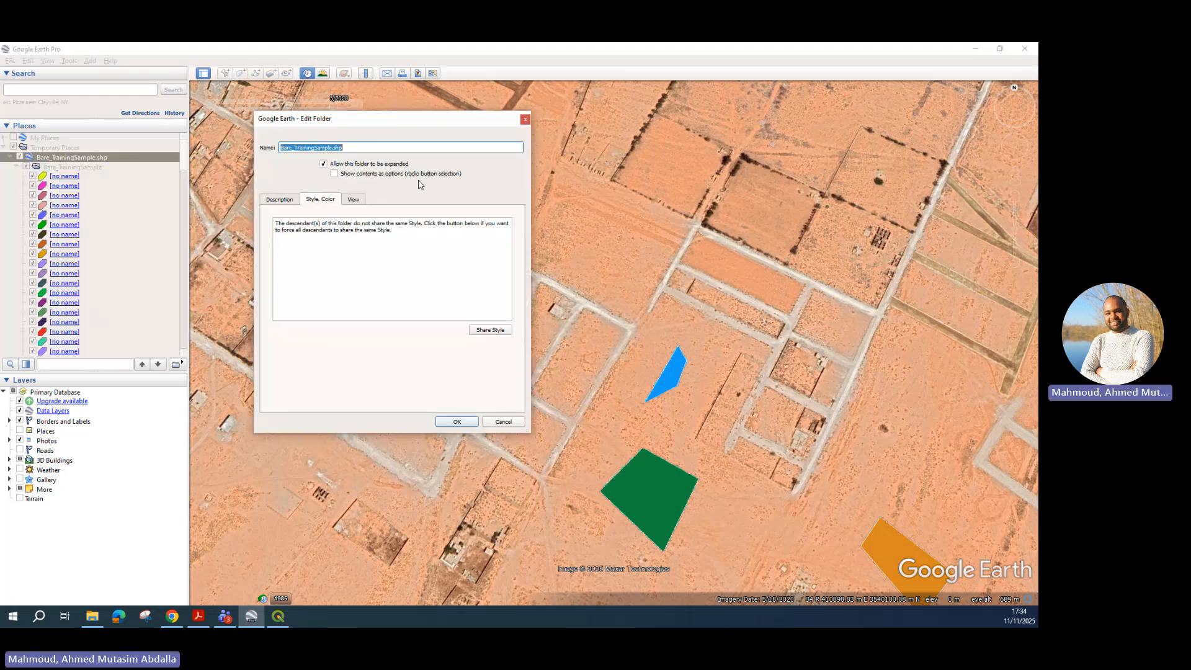
pyautogui.click(525, 121)
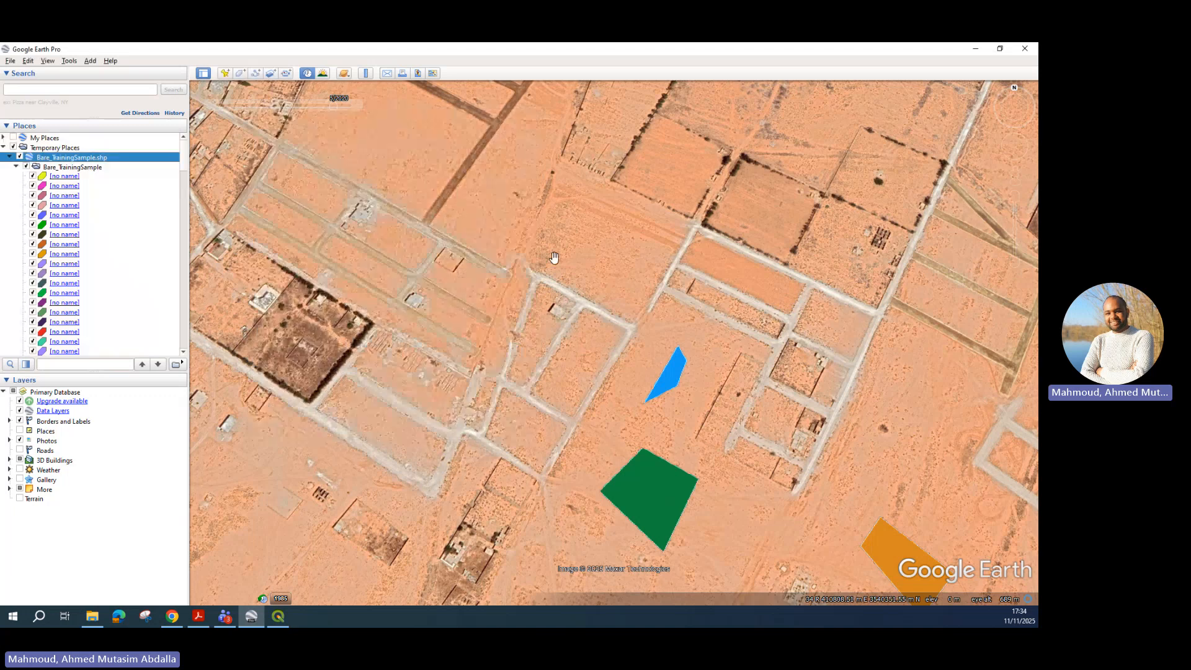
# Look through the list of polygons in the Bare_TrainingSample folder.
pyautogui.moveTo(441, 311); pyautogui.dragTo(396, 210)
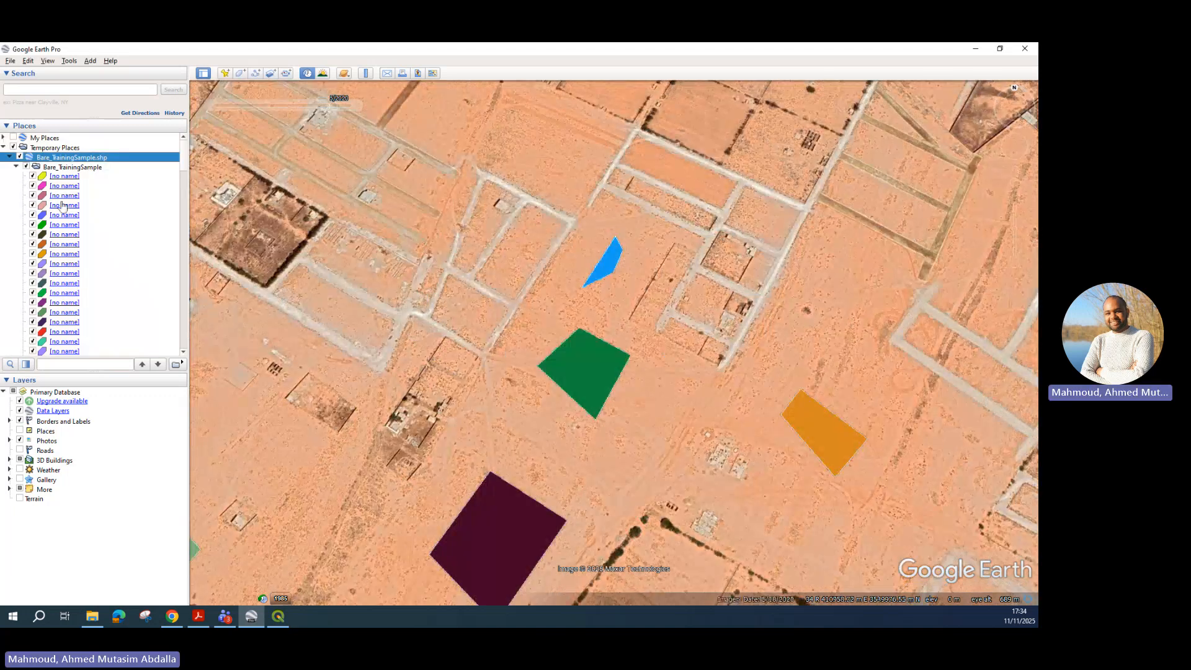
pyautogui.scroll(-3, 124, 176)
pyautogui.scroll(3, 155, 181)
pyautogui.scroll(-3, 166, 183)
pyautogui.scroll(3, 166, 183)
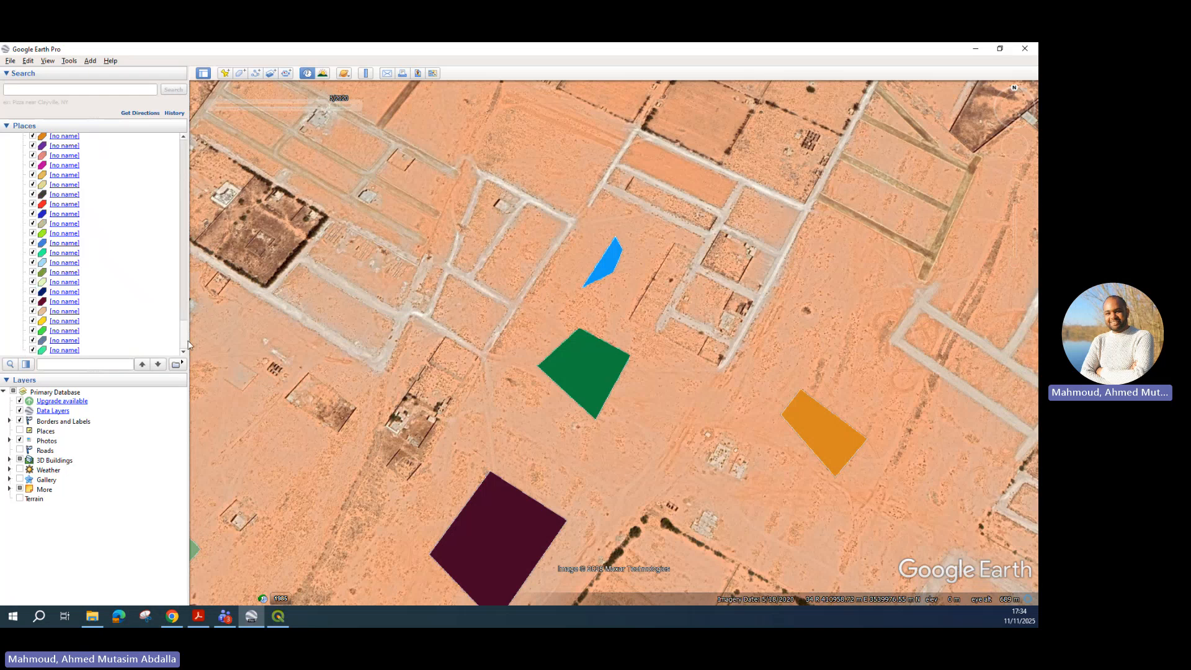
pyautogui.scroll(3, 174, 166)
pyautogui.moveTo(628, 376); pyautogui.dragTo(583, 315)
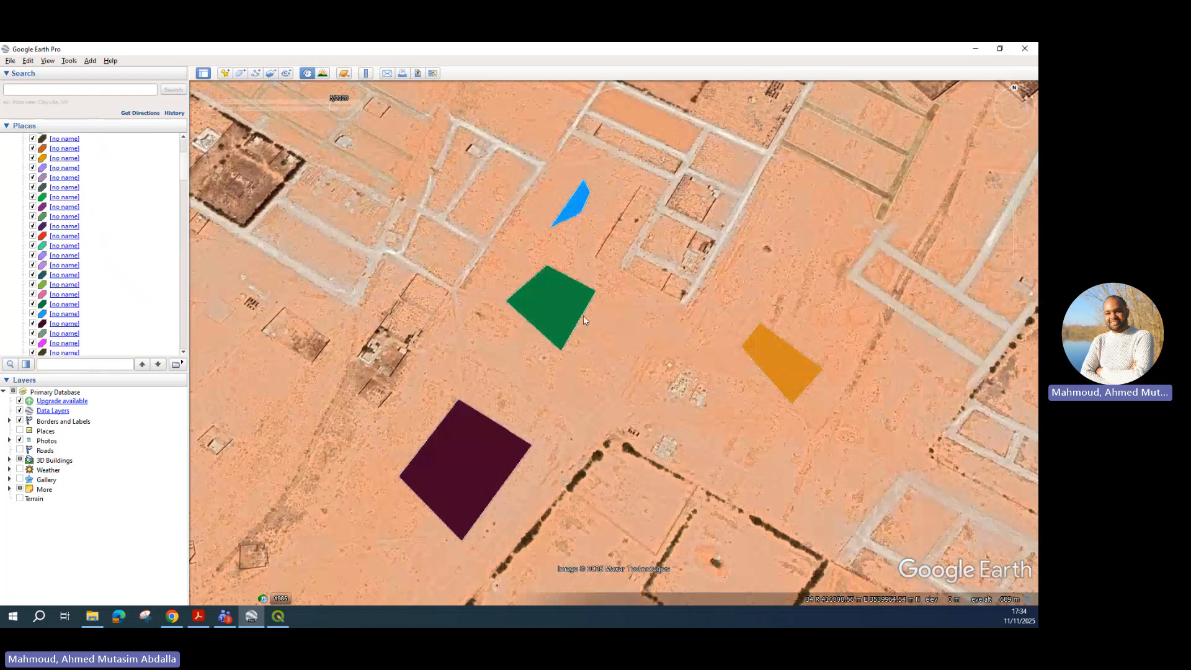
# Set the area style of the green polygon south of the blue sample to Outlined and save it.
pyautogui.click(559, 304)
pyautogui.click(570, 309)
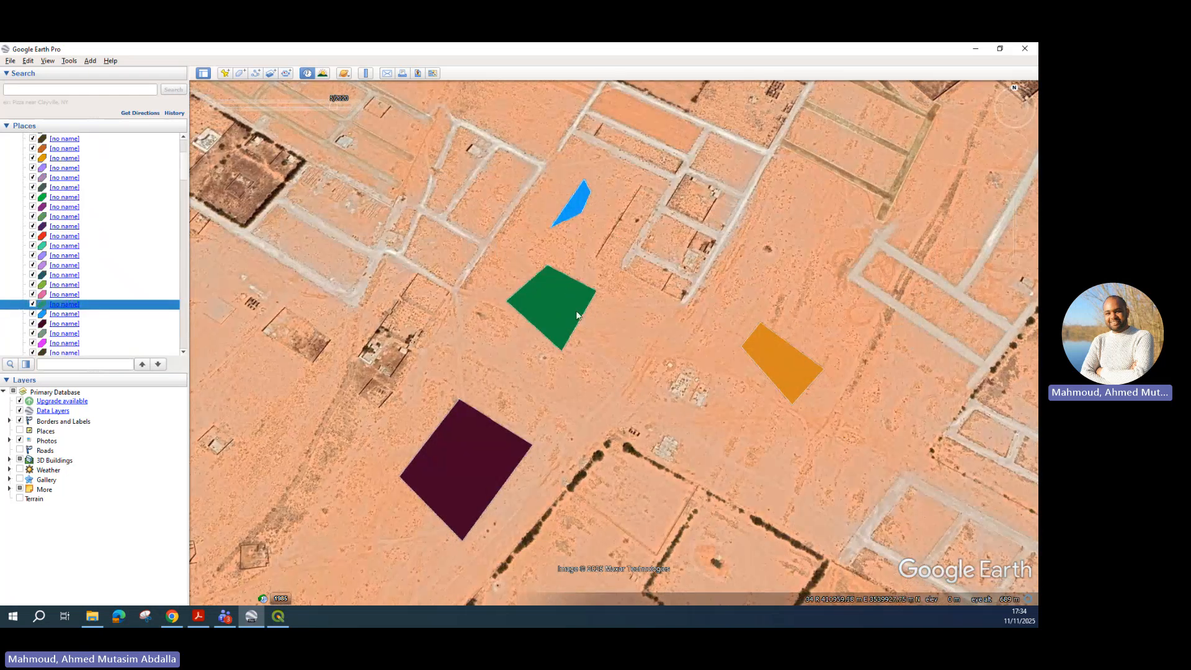
pyautogui.rightClick(557, 299)
pyautogui.click(580, 396)
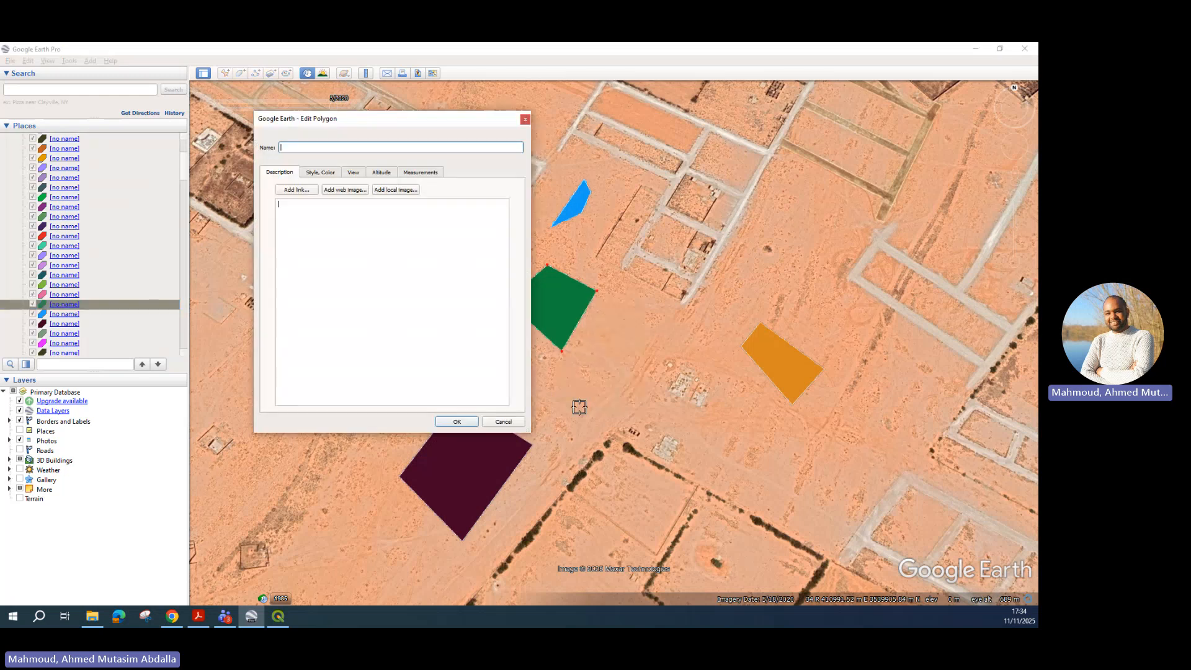
pyautogui.click(322, 176)
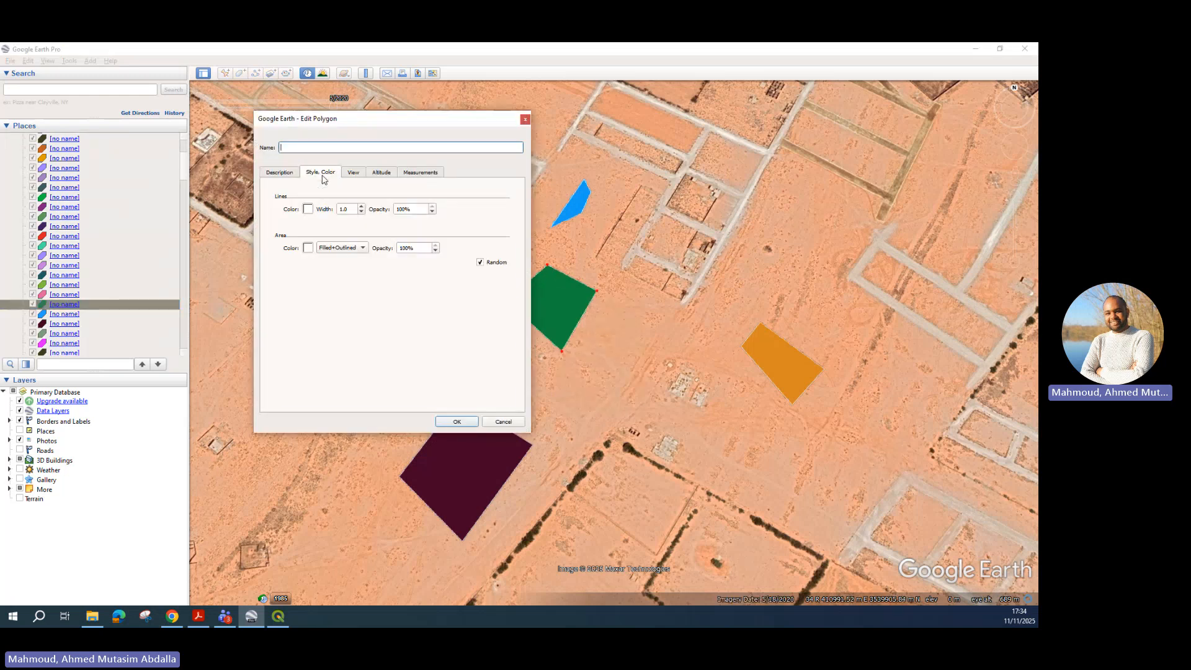
pyautogui.click(341, 248)
pyautogui.click(343, 240)
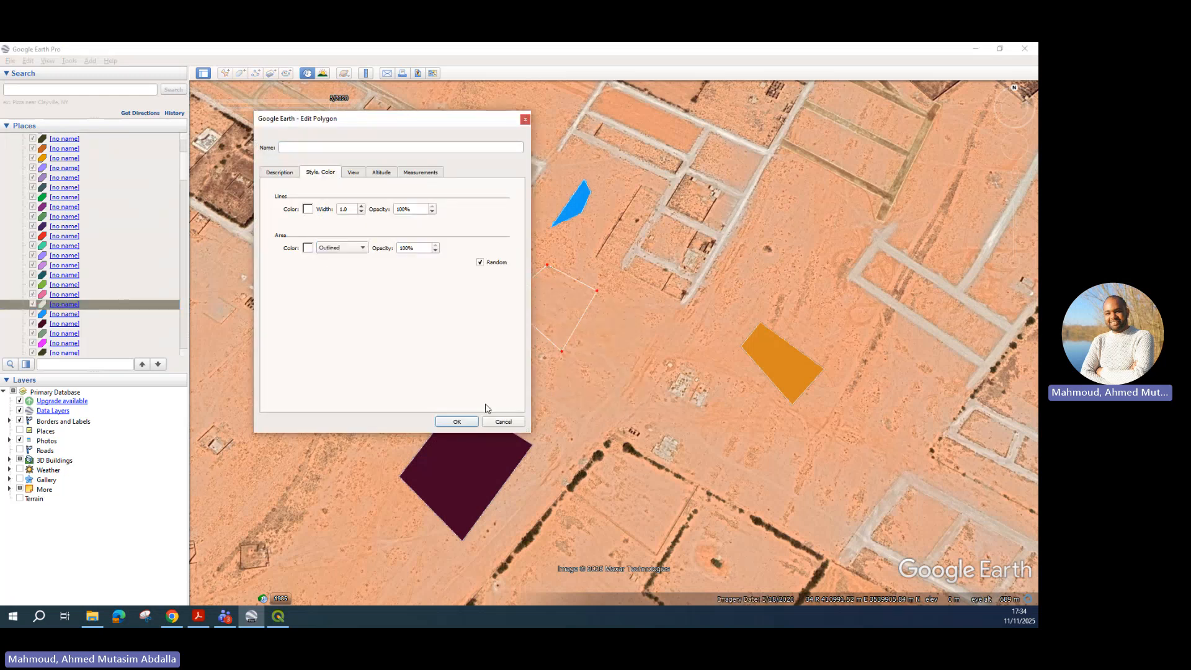
pyautogui.click(464, 426)
# Try to reshape the outlined polygon south of the blue sample by moving its corner vertices inward, and discard the edit.
pyautogui.rightClick(563, 296)
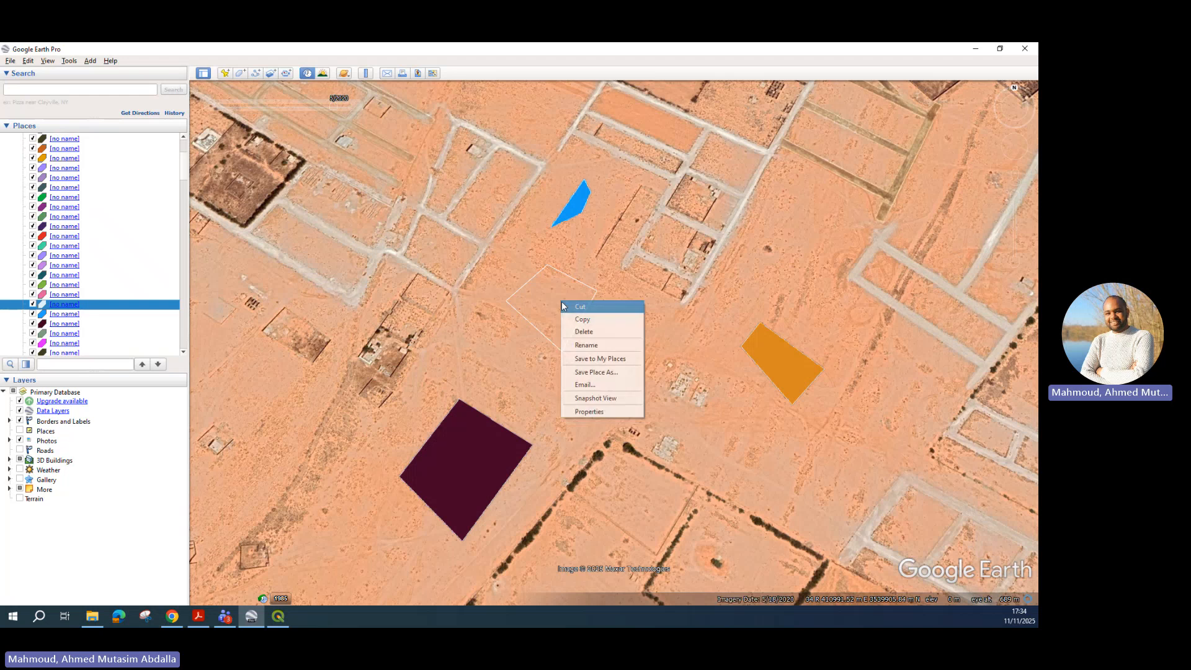
pyautogui.click(586, 411)
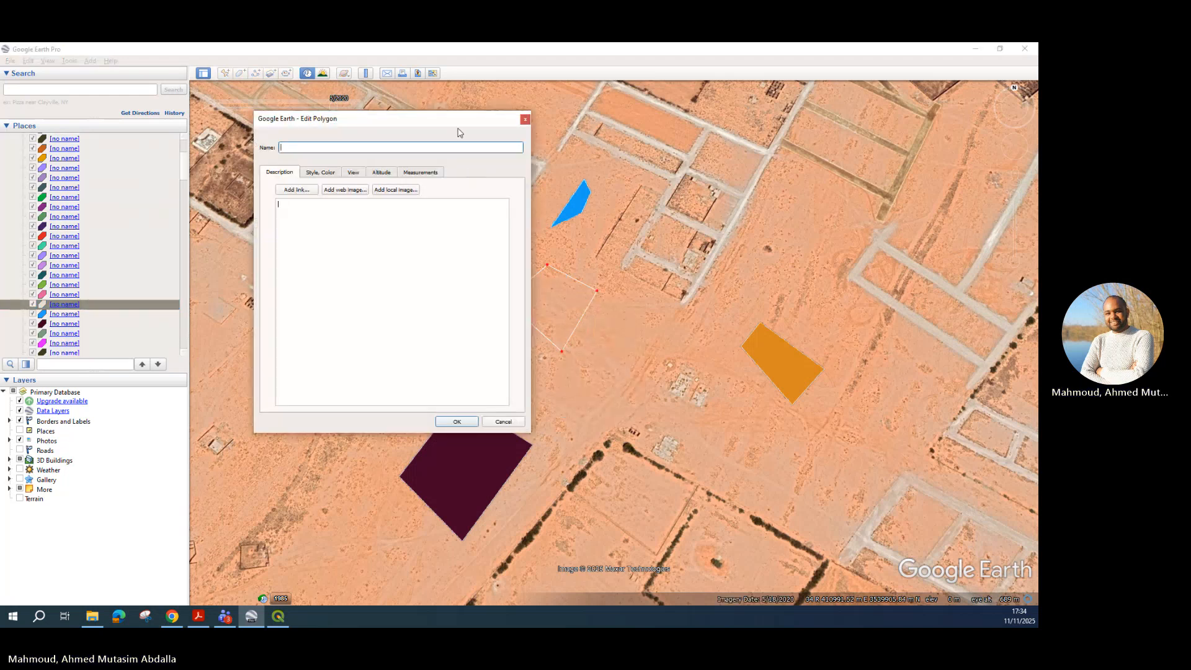
pyautogui.moveTo(455, 123); pyautogui.dragTo(300, 94)
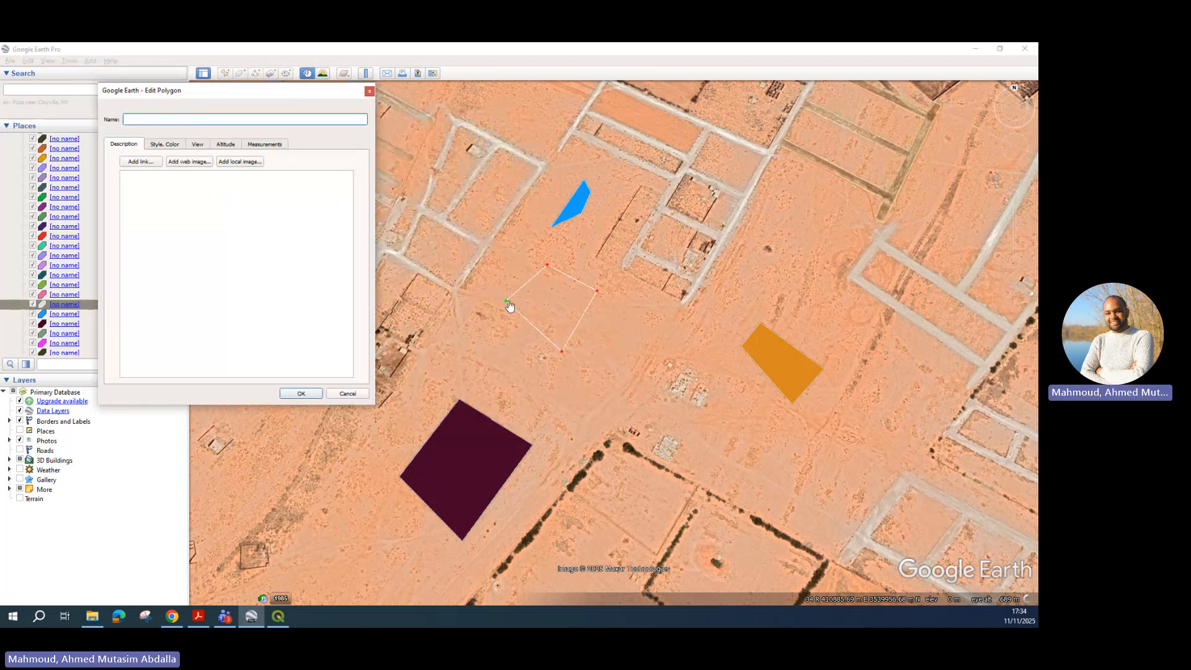
pyautogui.click(538, 301)
pyautogui.moveTo(538, 300); pyautogui.dragTo(525, 310)
pyautogui.moveTo(547, 265)
pyautogui.mouseDown()
pyautogui.moveTo(566, 258)
pyautogui.moveTo(608, 293)
pyautogui.moveTo(557, 292)
pyautogui.mouseUp()
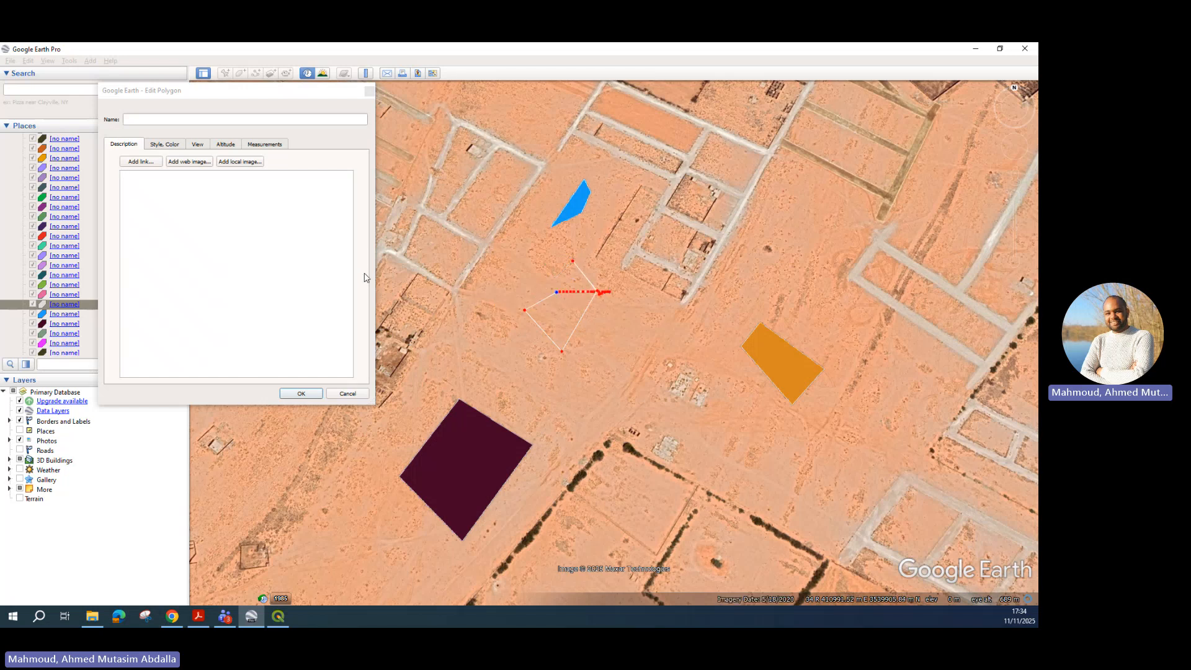
pyautogui.click(347, 394)
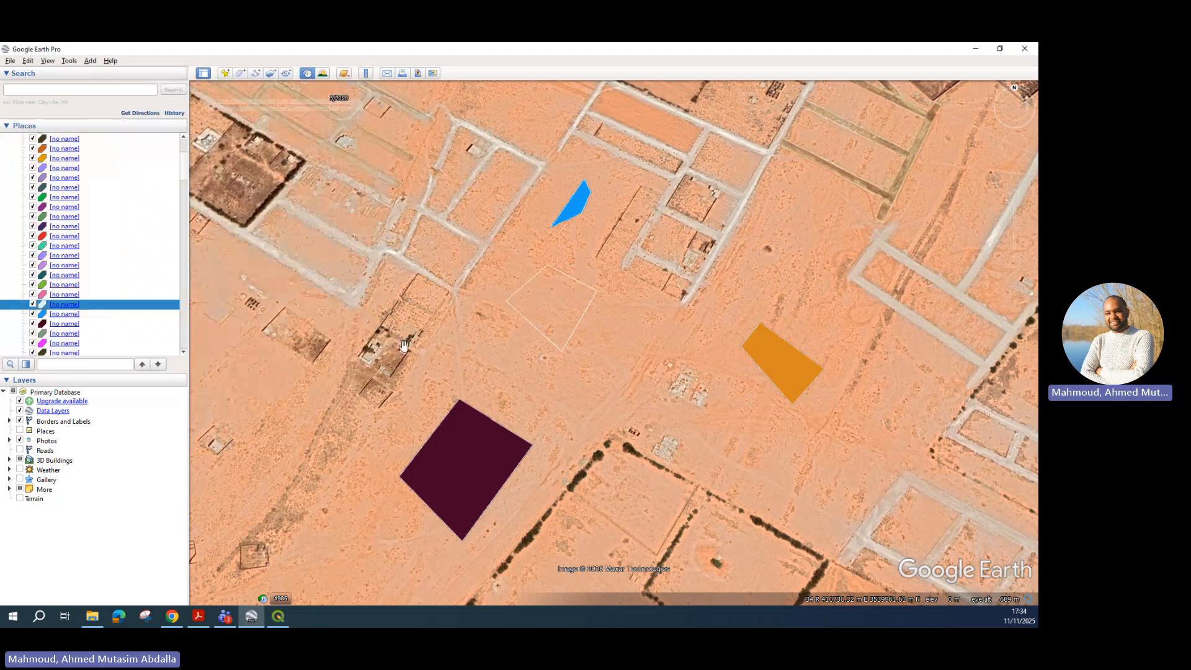
# Survey the samples towards the northeast and examine the light-blue polygon on the open ground beside the road junction.
pyautogui.rightClick(546, 287)
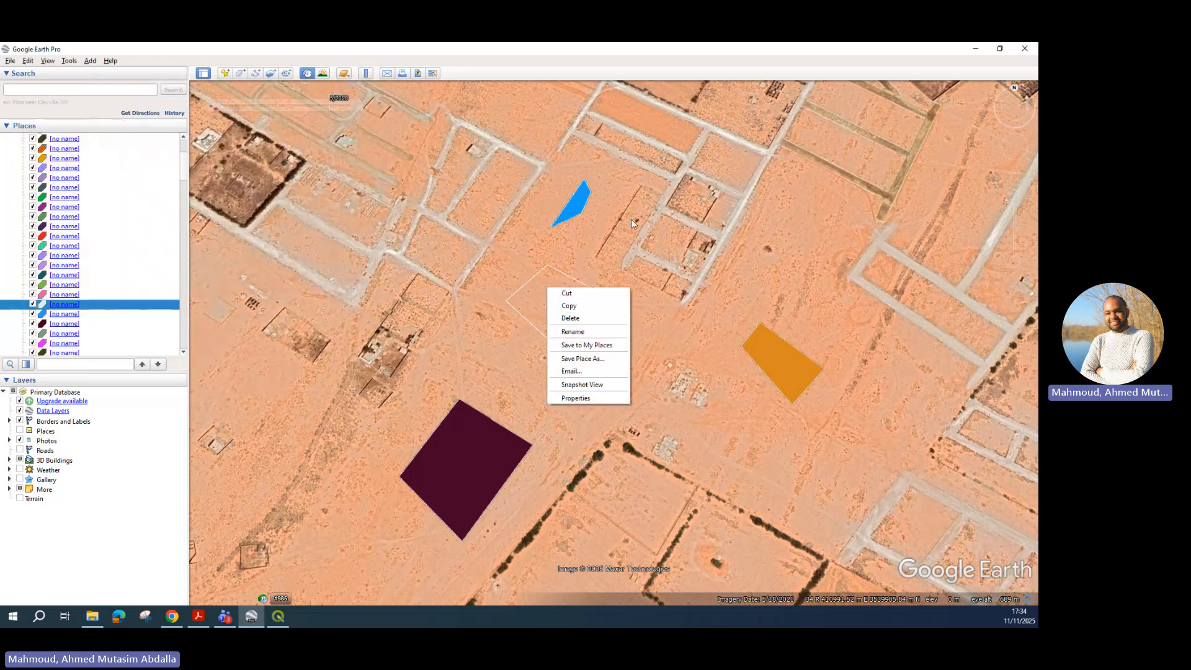
pyautogui.moveTo(608, 420); pyautogui.dragTo(639, 396)
pyautogui.scroll(-5, 640, 395)
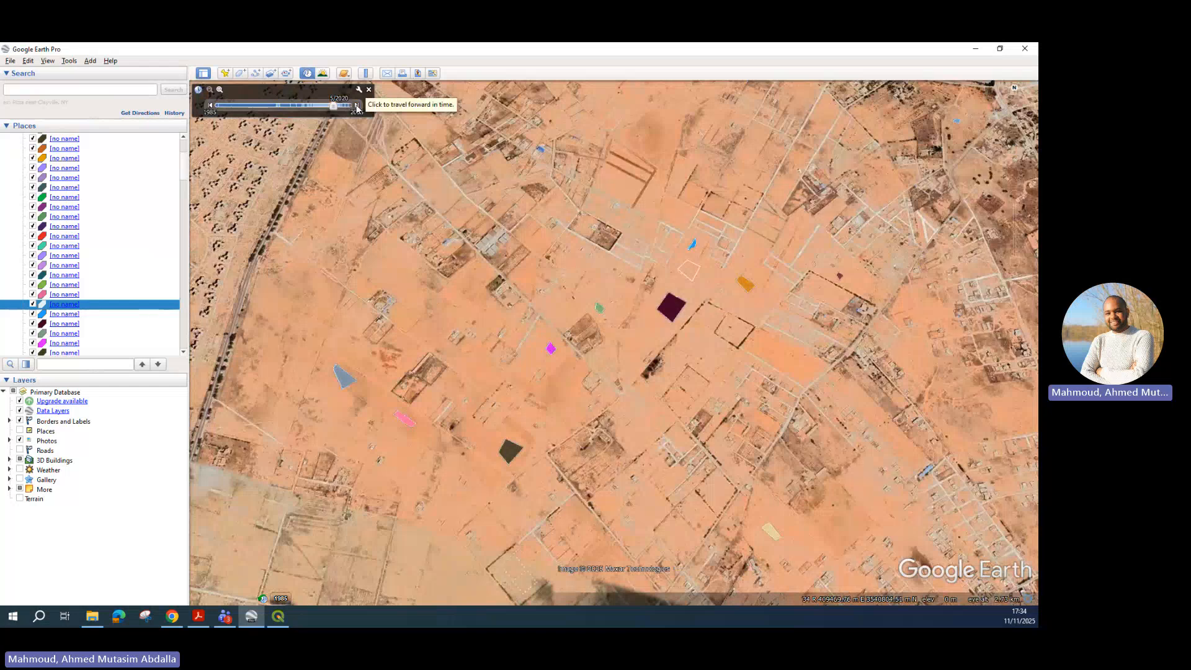
pyautogui.moveTo(708, 344); pyautogui.dragTo(639, 407)
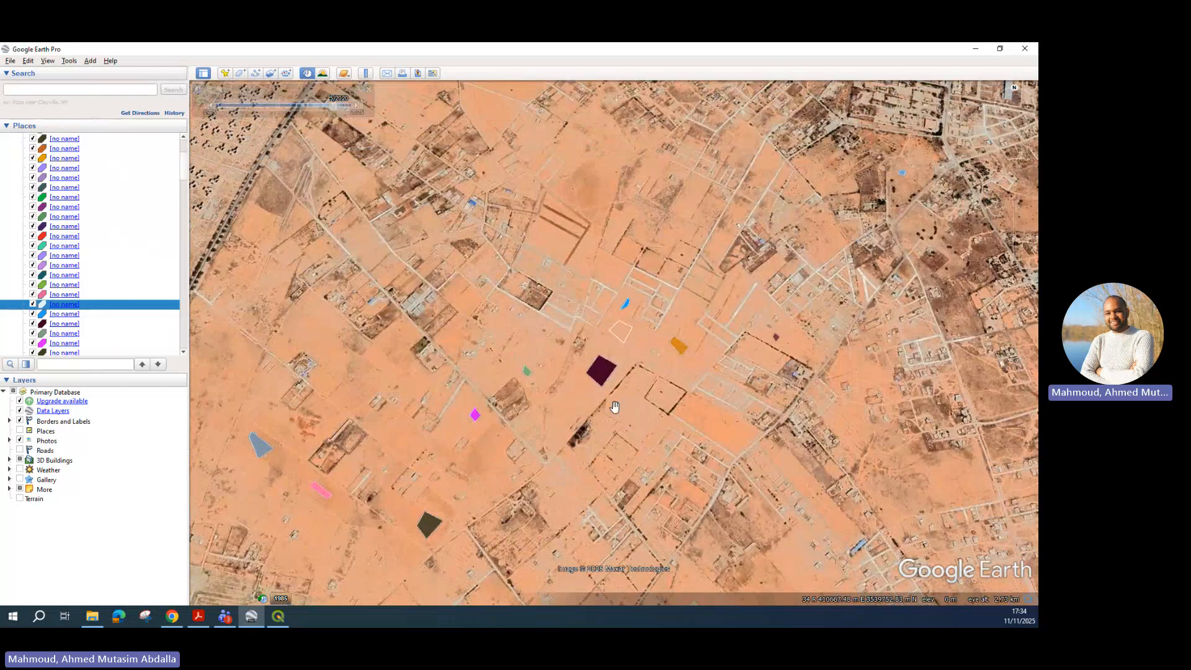
pyautogui.moveTo(730, 367); pyautogui.dragTo(589, 388)
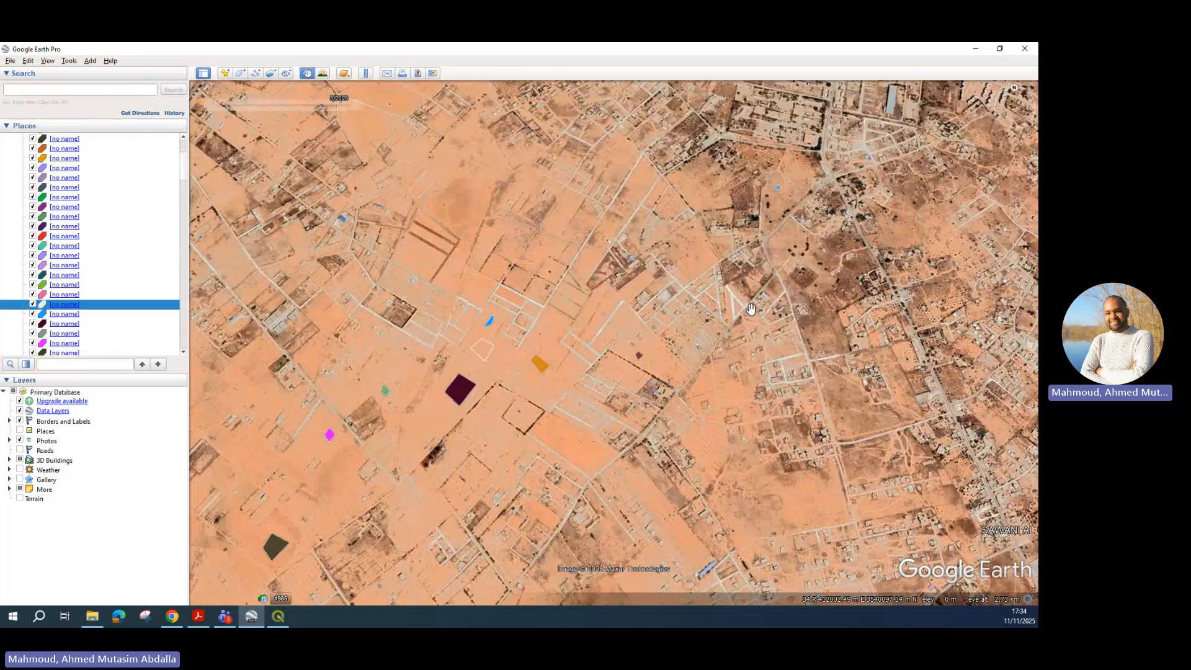
pyautogui.moveTo(782, 246); pyautogui.dragTo(641, 338)
pyautogui.scroll(3, 655, 245)
pyautogui.scroll(3, 664, 252)
pyautogui.moveTo(648, 263); pyautogui.dragTo(528, 283)
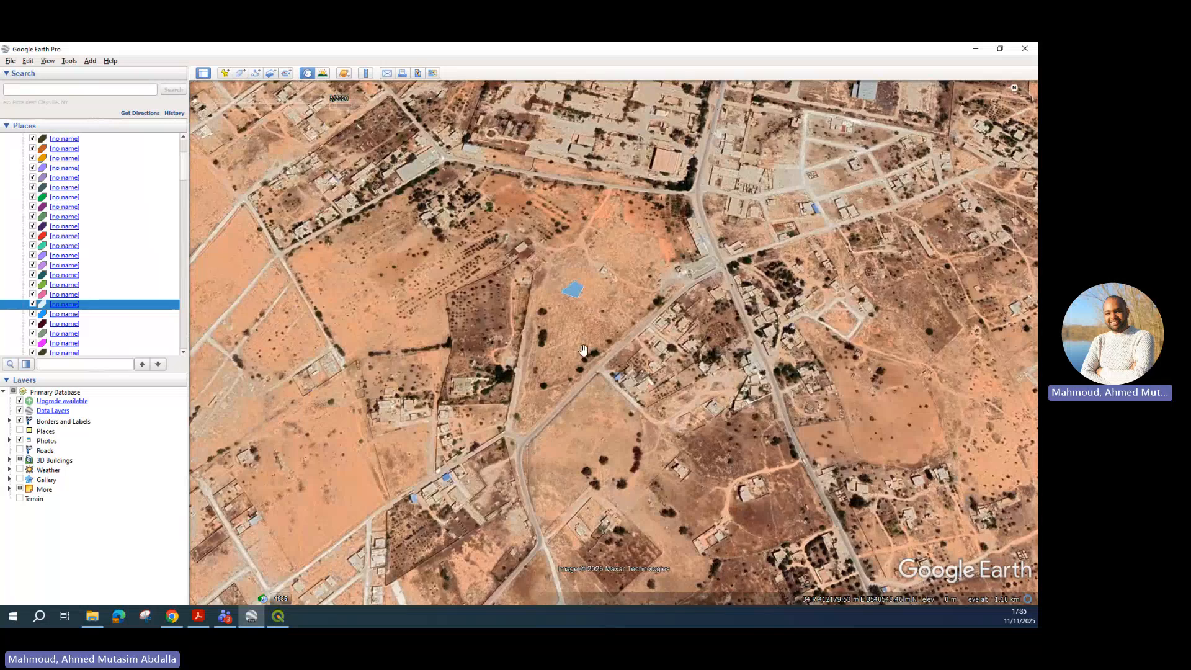
pyautogui.moveTo(605, 257); pyautogui.dragTo(614, 359)
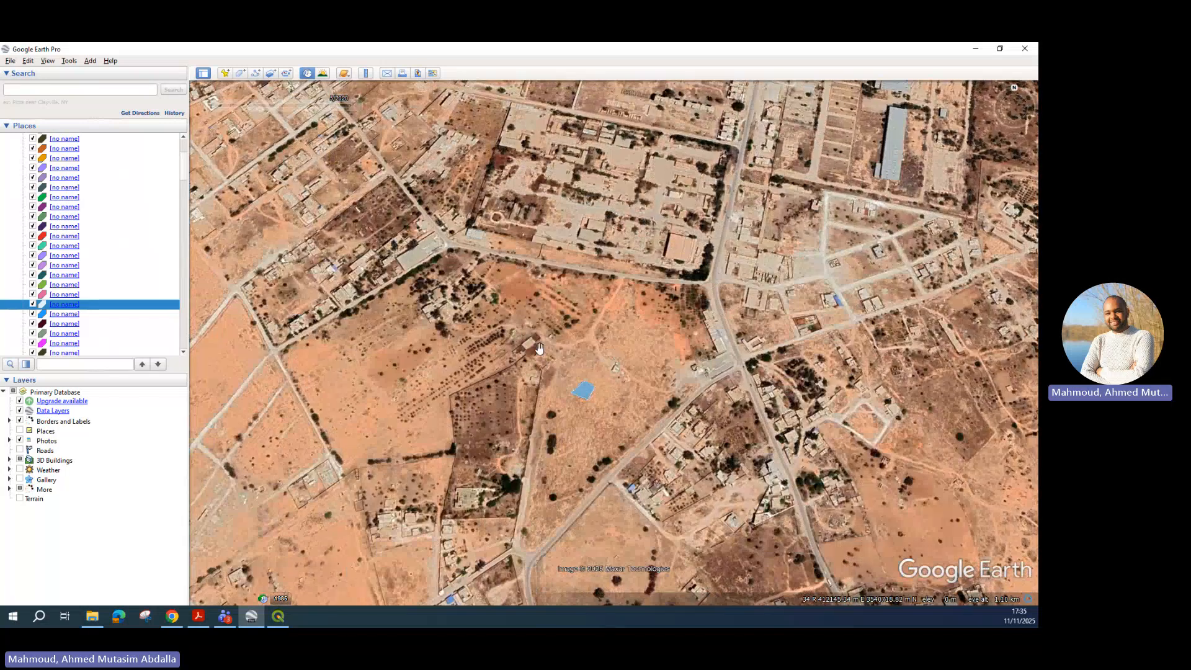
pyautogui.moveTo(539, 349); pyautogui.dragTo(487, 273)
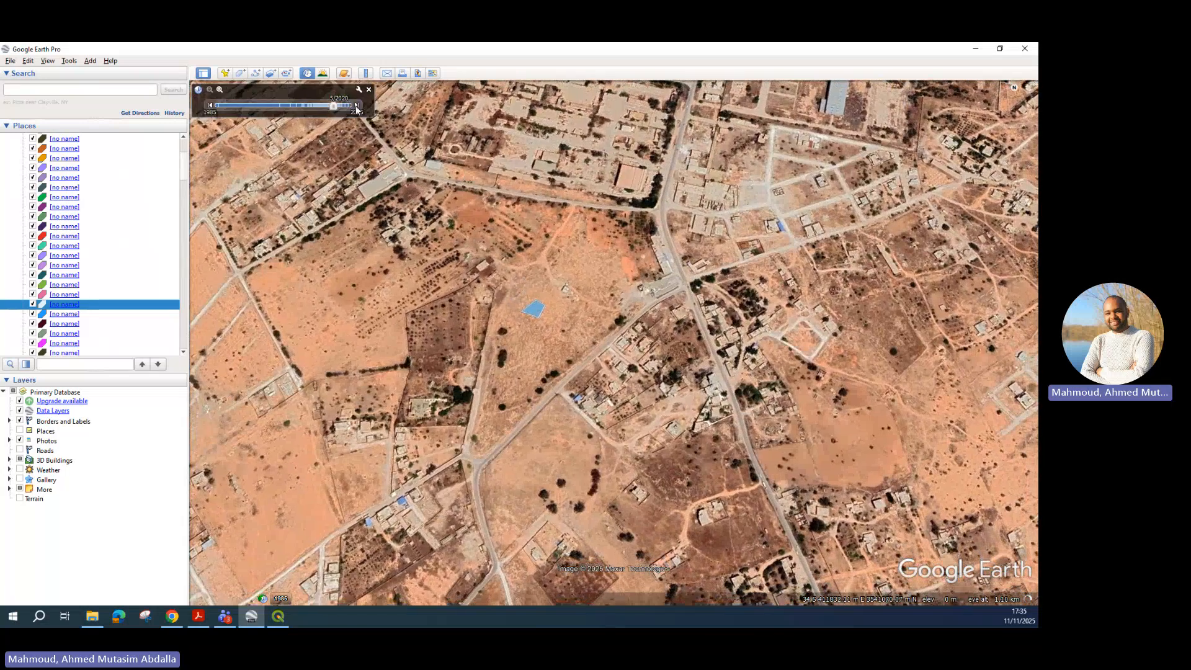
# Advance the historical imagery to 11/2020 and check the light-blue polygon and the samples around the dark purple one.
pyautogui.click(356, 107)
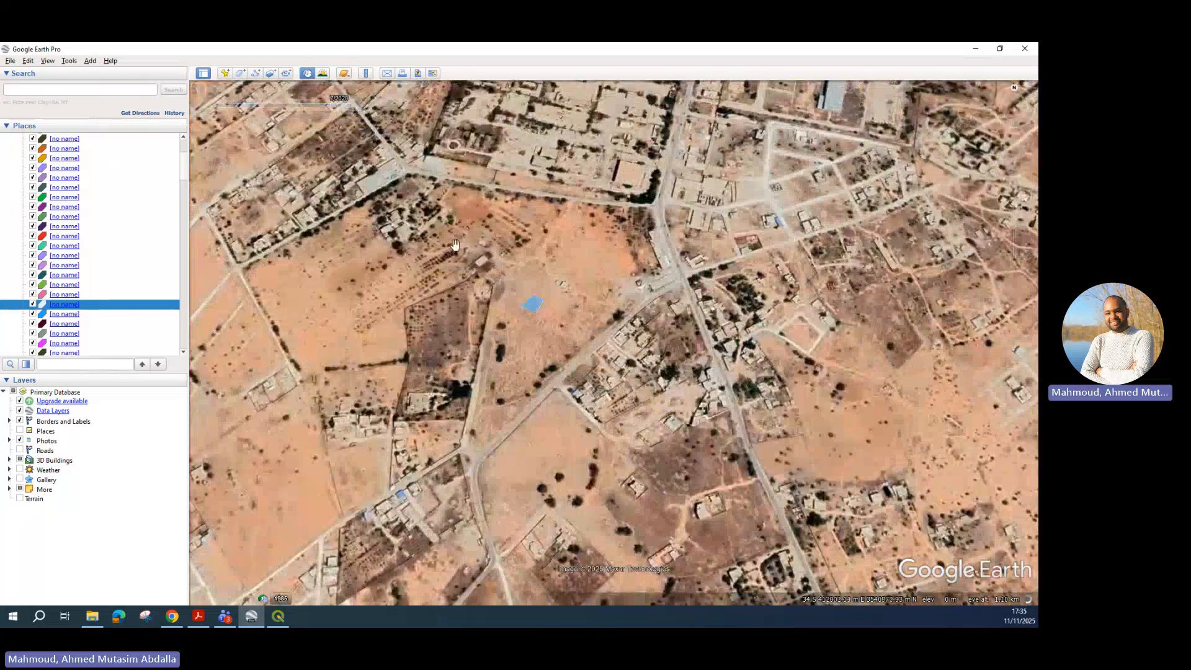
pyautogui.moveTo(403, 297); pyautogui.dragTo(456, 302)
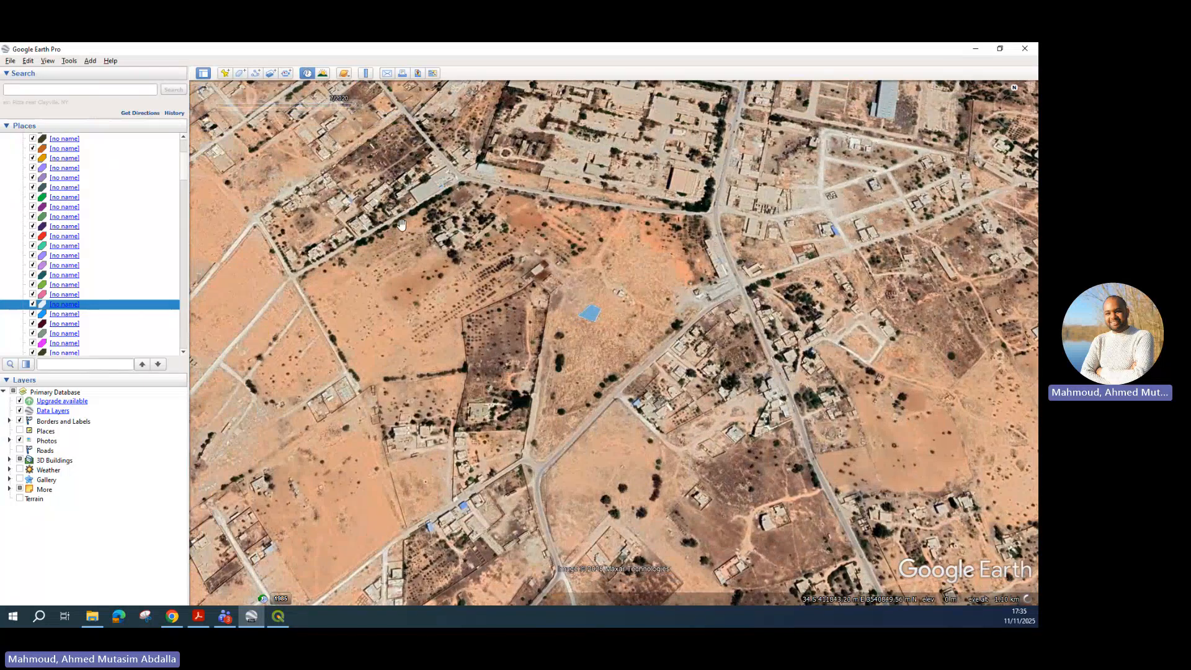
pyautogui.moveTo(358, 106)
pyautogui.scroll(-3, 393, 320)
pyautogui.scroll(-5, 608, 305)
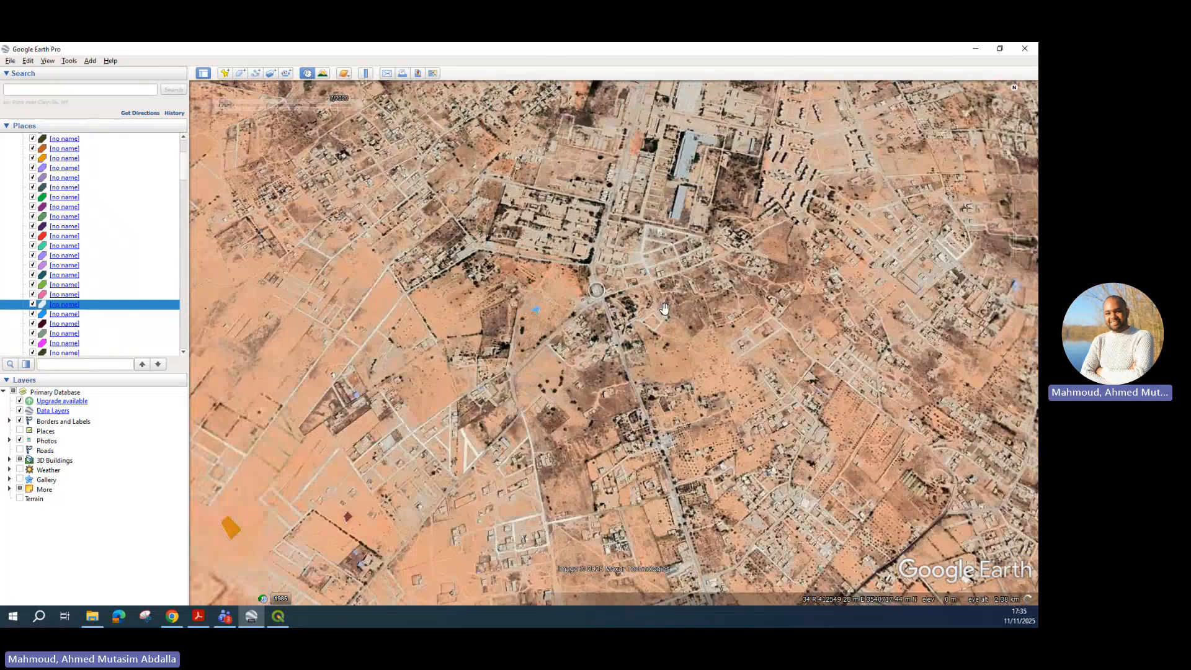
pyautogui.moveTo(598, 463); pyautogui.dragTo(868, 307)
pyautogui.scroll(4, 514, 296)
pyautogui.scroll(3, 627, 260)
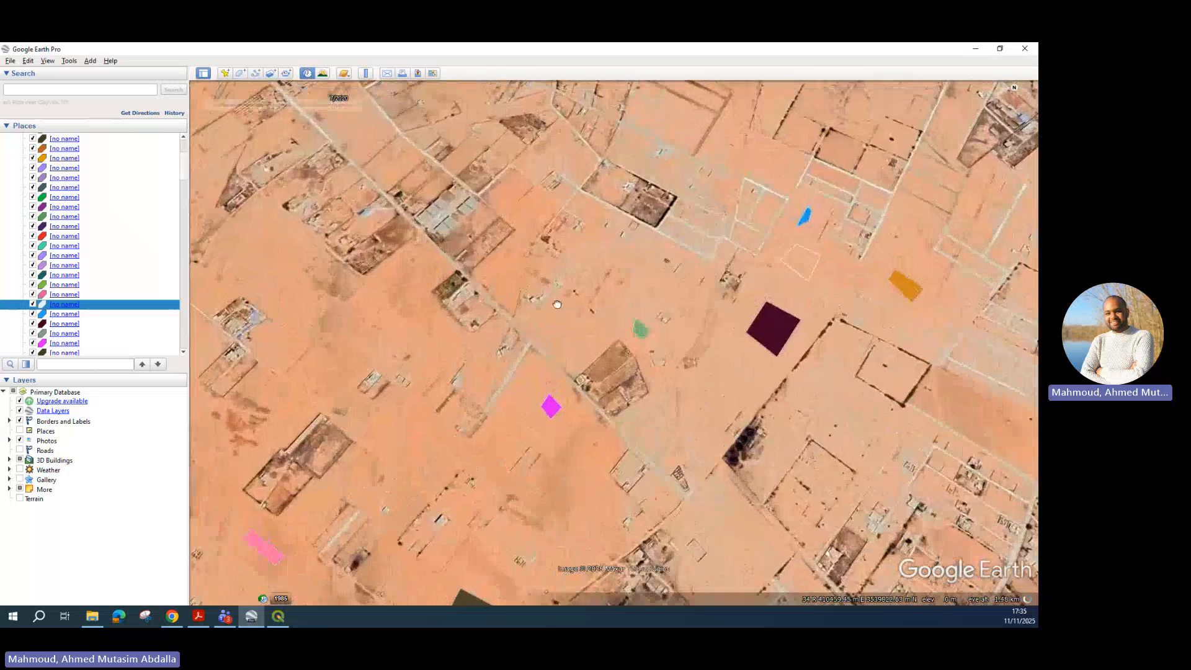
pyautogui.moveTo(355, 109)
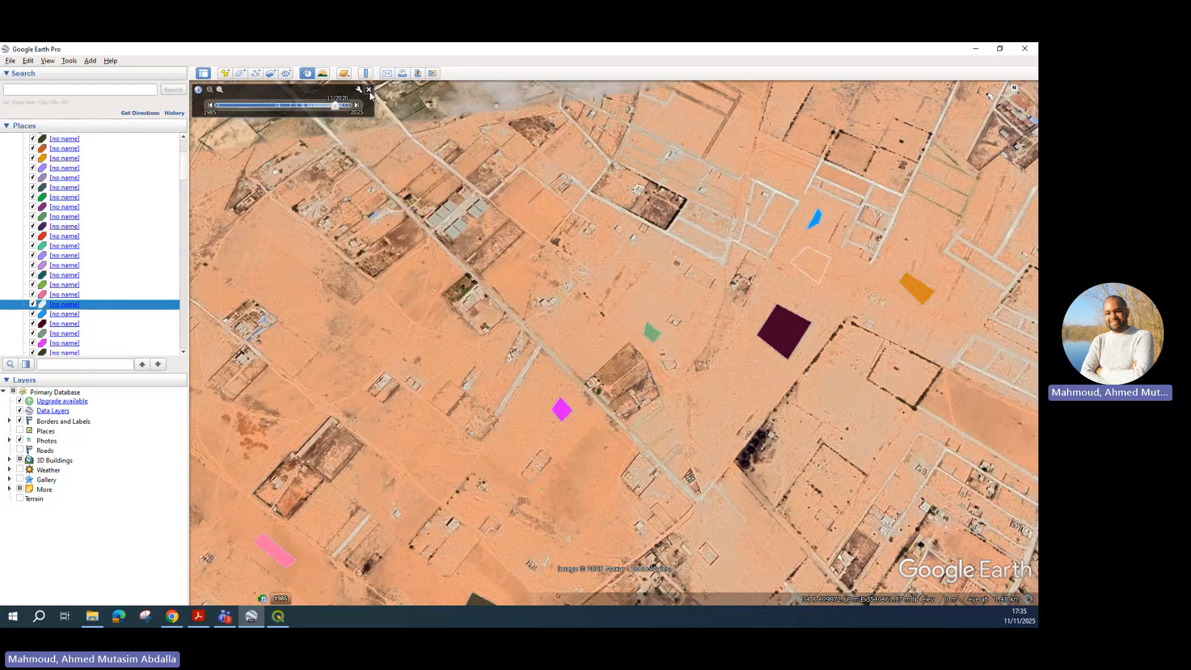
# Turn off the historical imagery and return to the Bare_TrainingSample folder above its list of polygons.
pyautogui.click(370, 91)
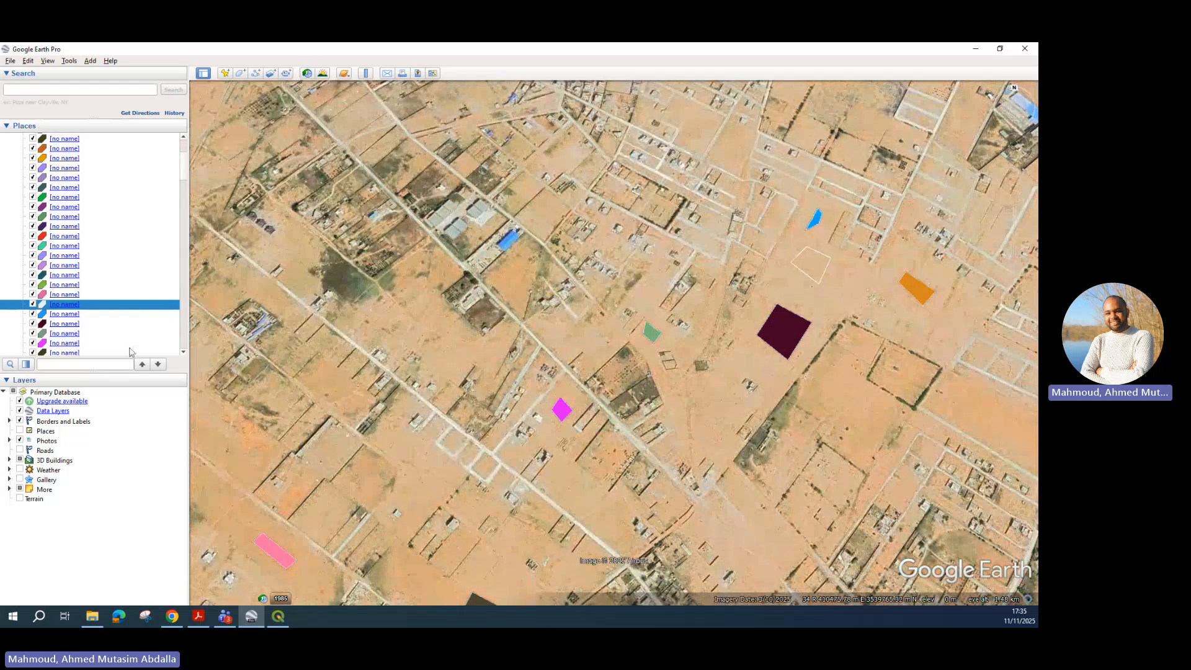
pyautogui.scroll(5, 143, 257)
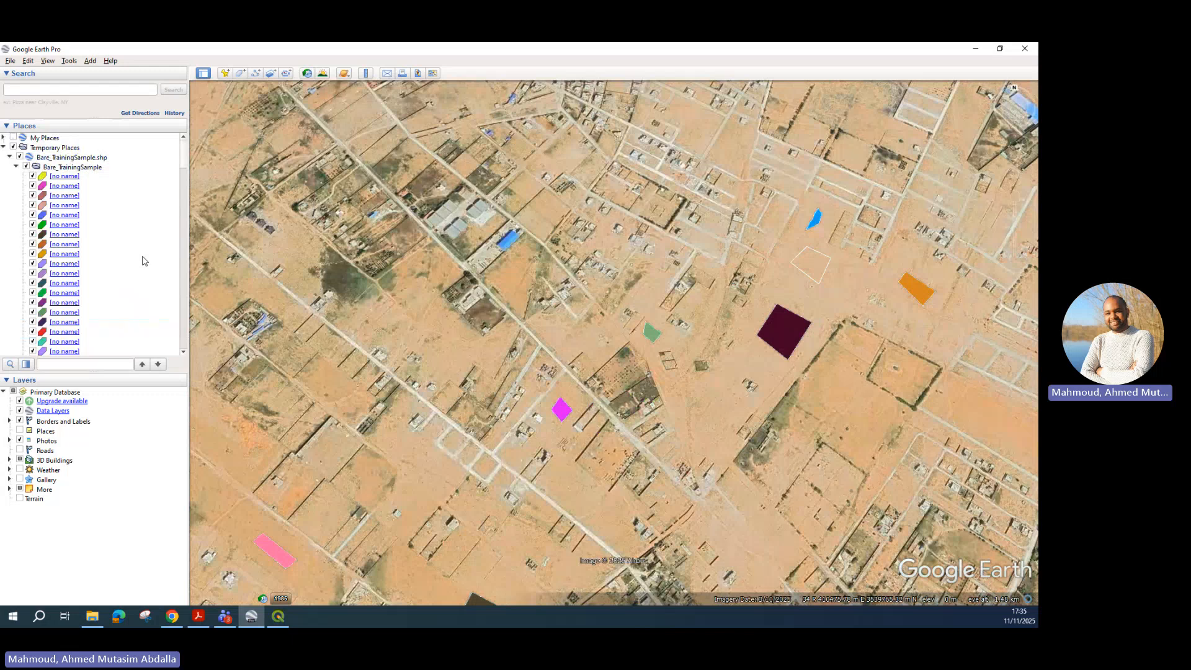
pyautogui.moveTo(609, 222); pyautogui.dragTo(655, 462)
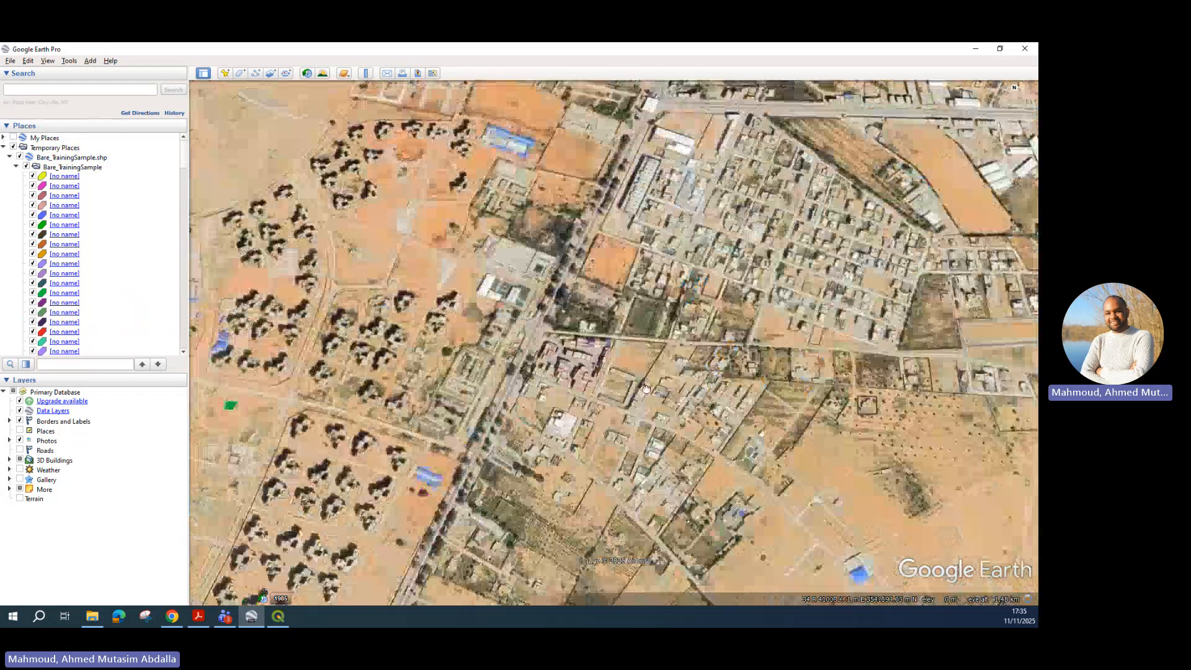
pyautogui.scroll(-3, 655, 462)
pyautogui.scroll(-5, 655, 463)
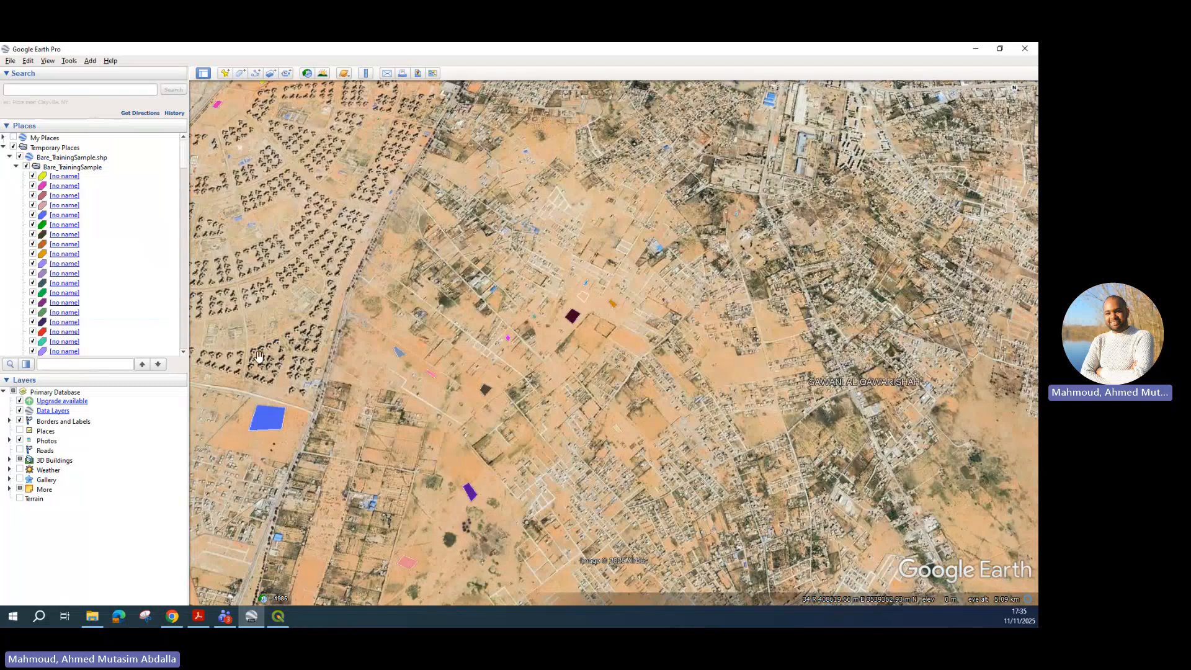
# Save the Bare_TrainingSample folder as the KML file Bare_TrainingSample in Z:\Training Samples - test.
pyautogui.click(73, 166)
pyautogui.moveTo(466, 306); pyautogui.dragTo(528, 316)
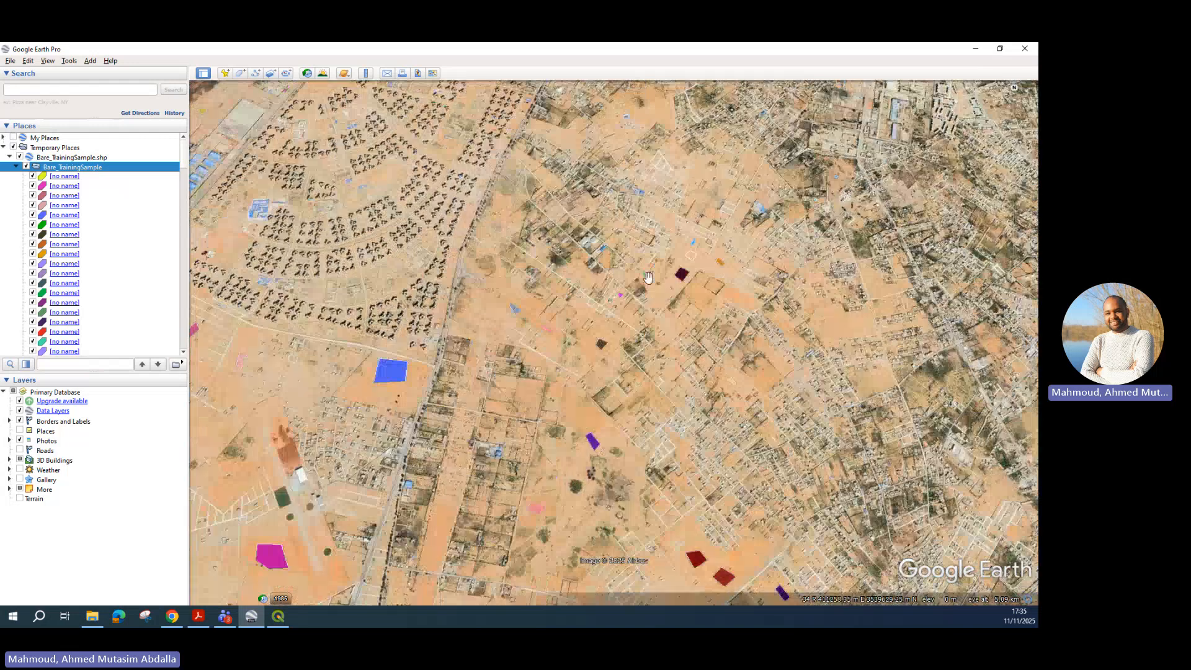
pyautogui.moveTo(607, 438); pyautogui.dragTo(727, 369)
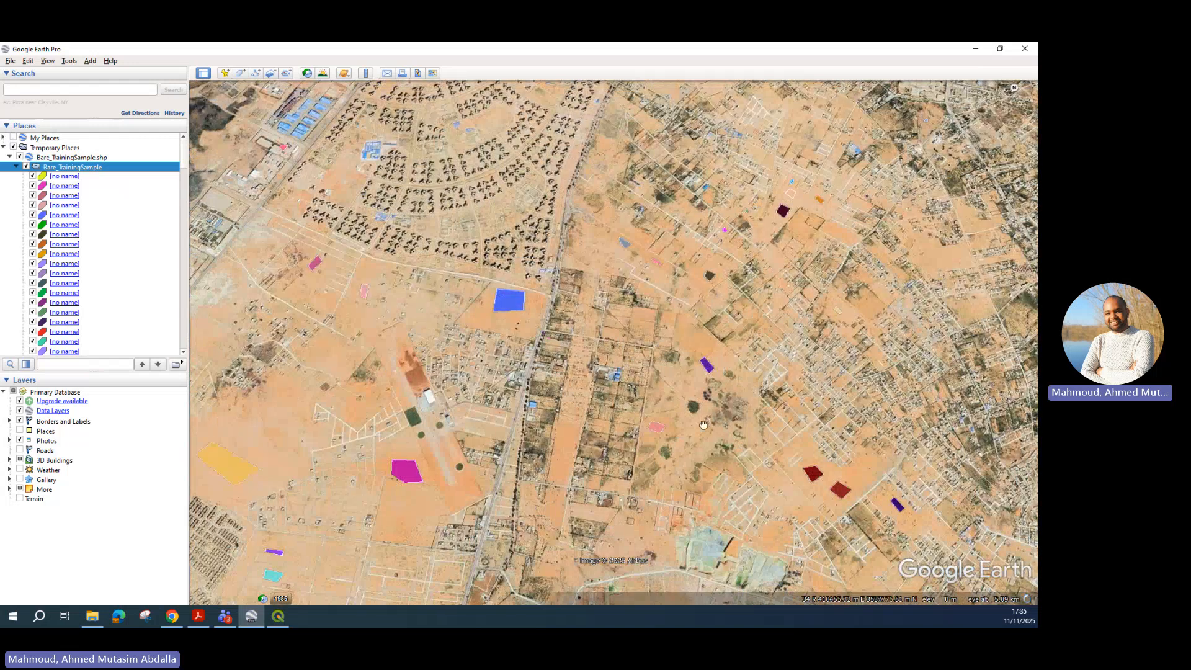
pyautogui.moveTo(514, 301); pyautogui.dragTo(412, 259)
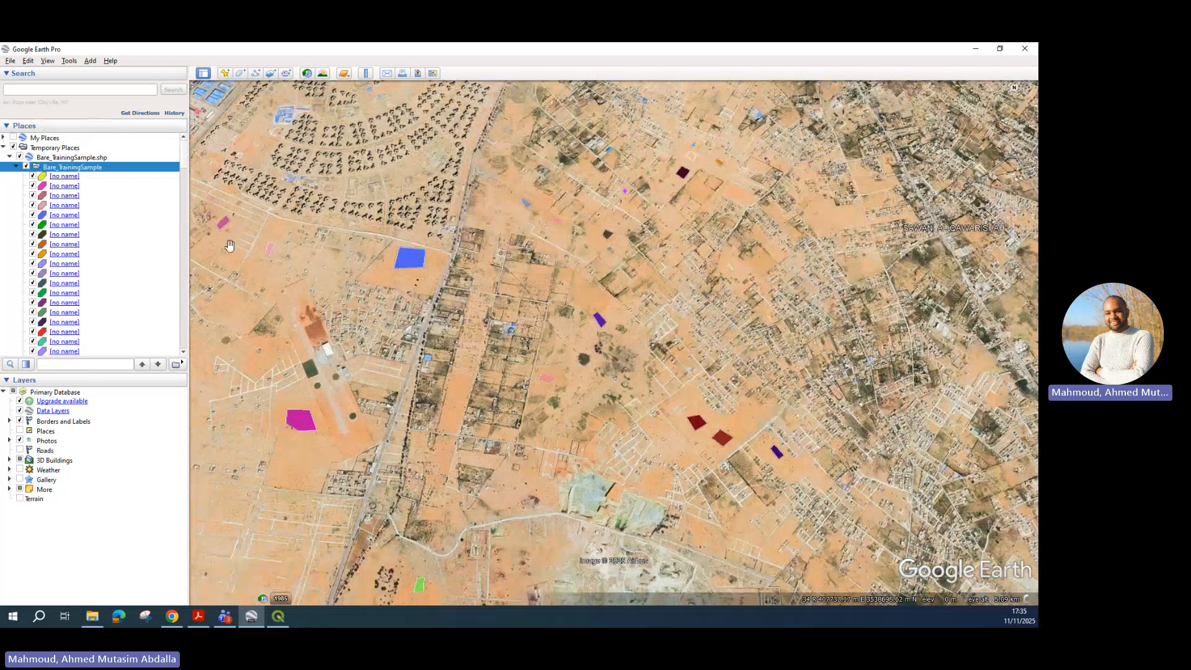
pyautogui.rightClick(95, 173)
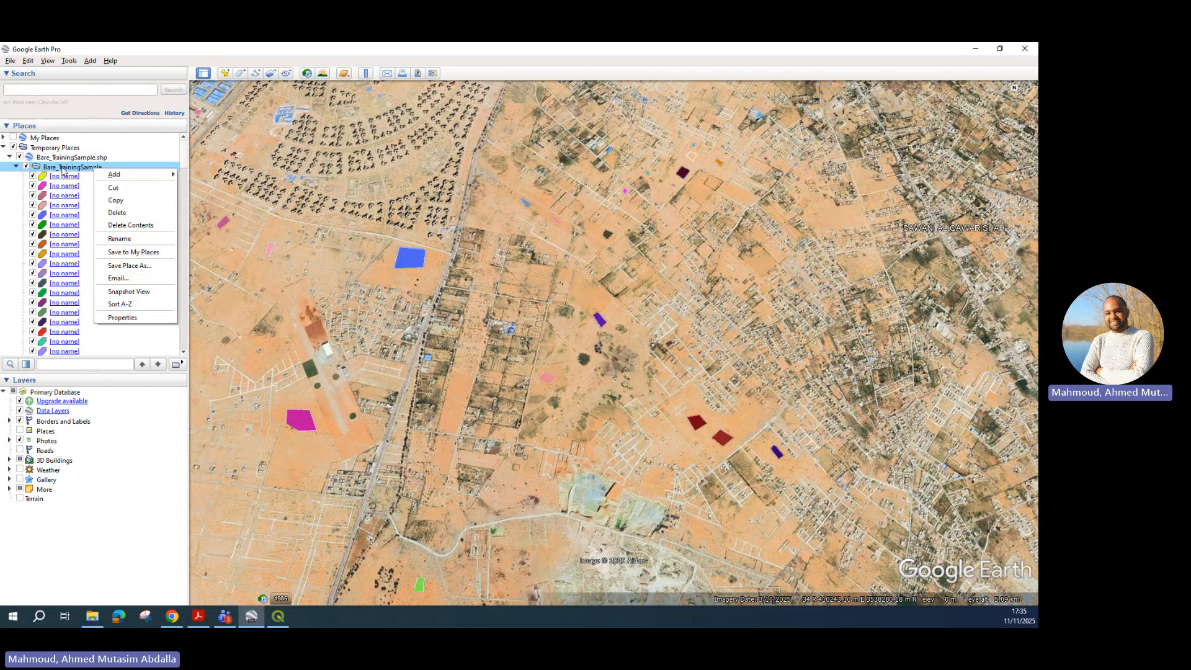
pyautogui.click(141, 267)
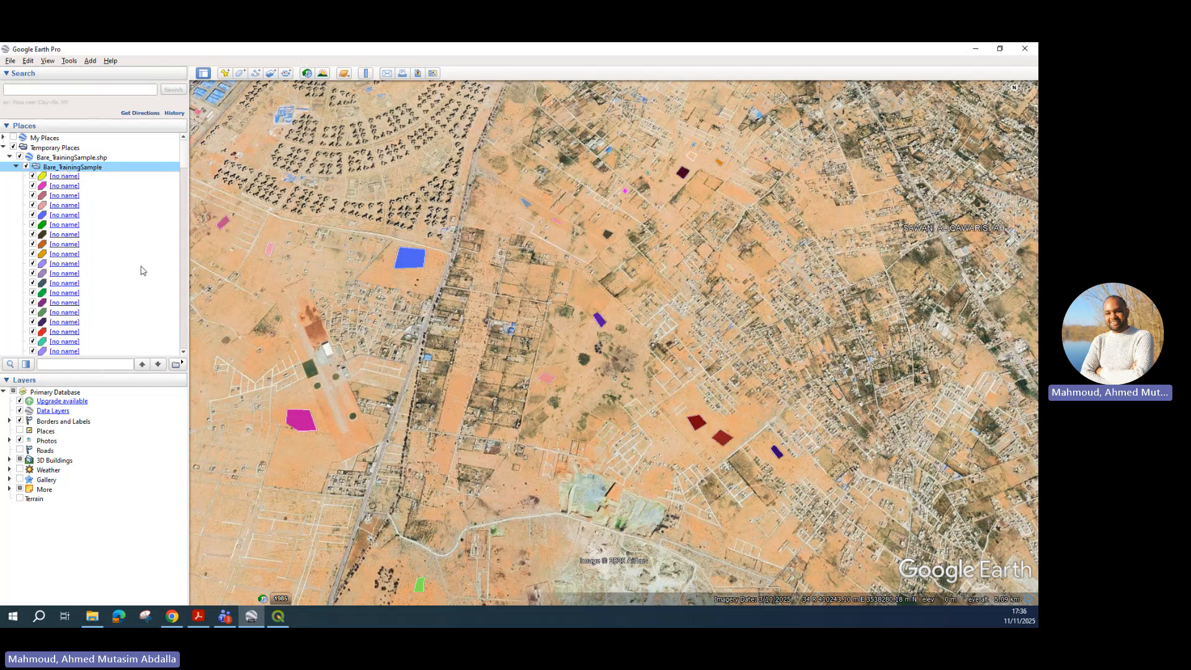
pyautogui.click(154, 385)
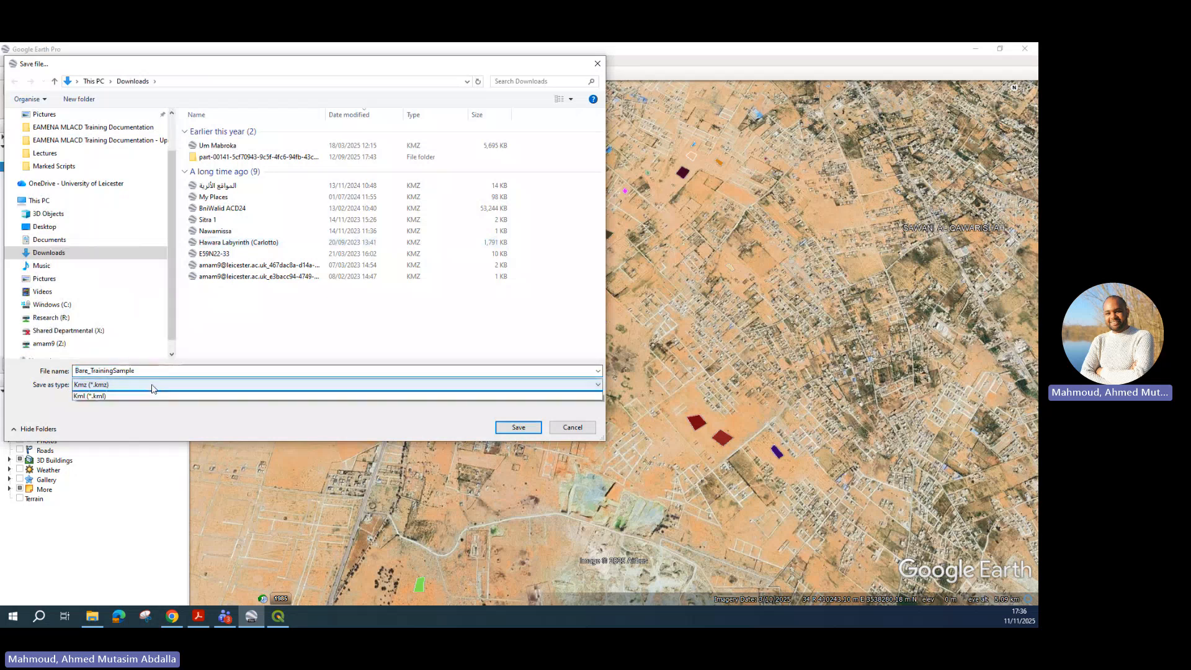
pyautogui.click(153, 403)
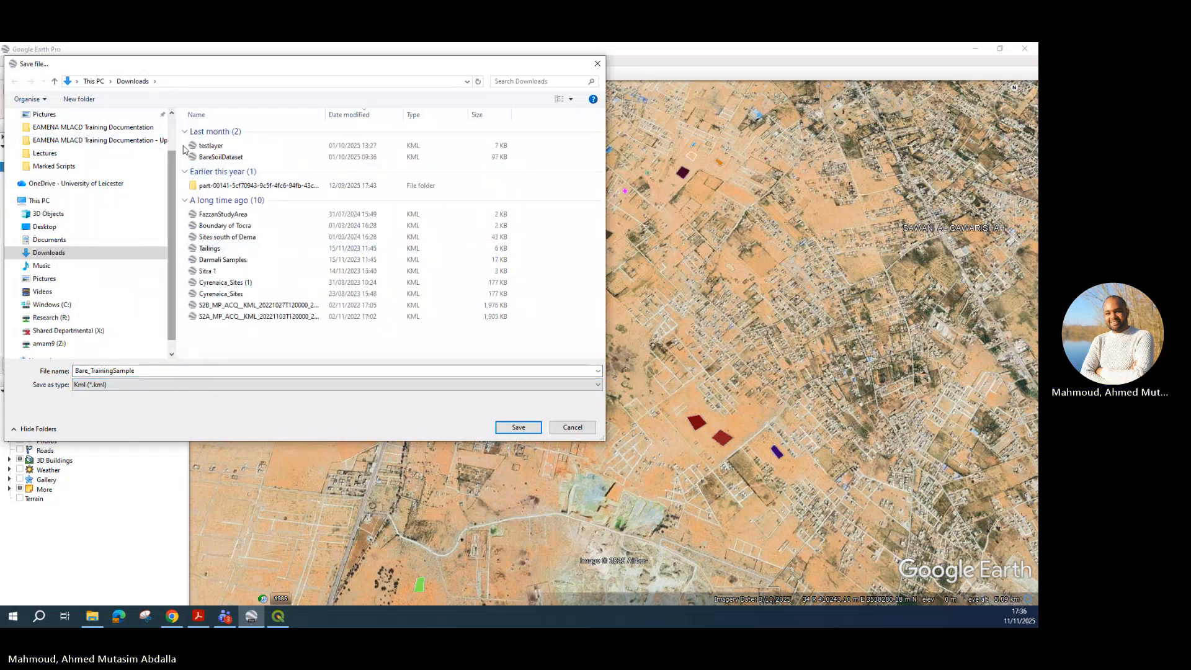
pyautogui.click(195, 81)
pyautogui.write('Z:\\Training Samples - test')
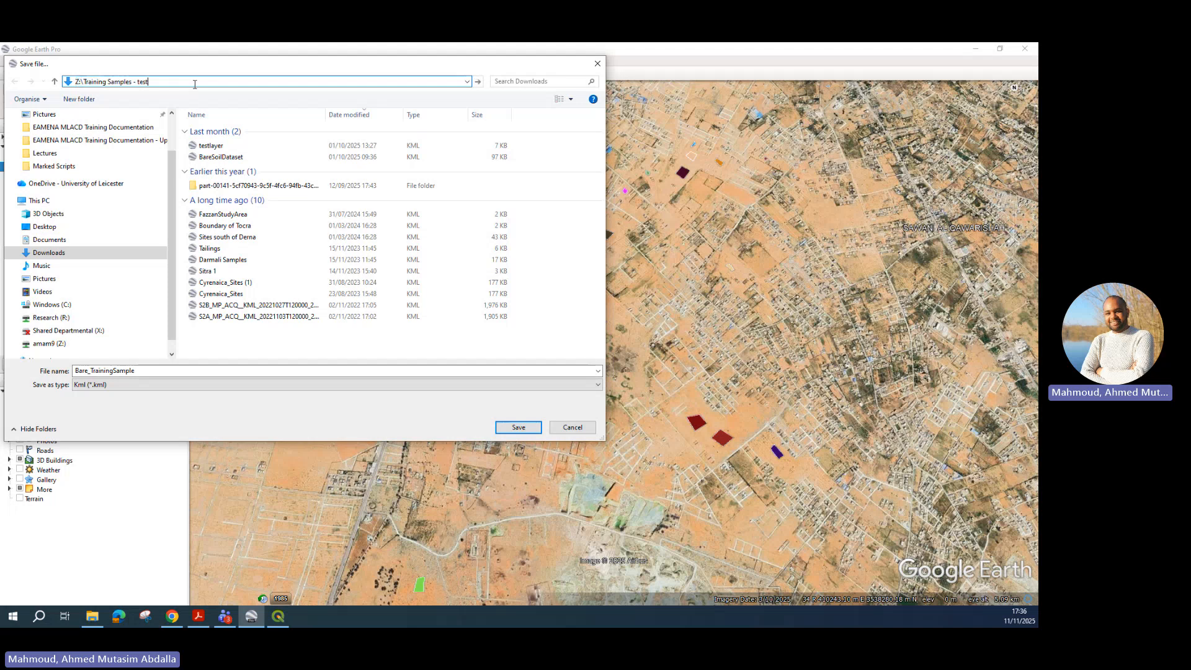
pyautogui.press('Return')
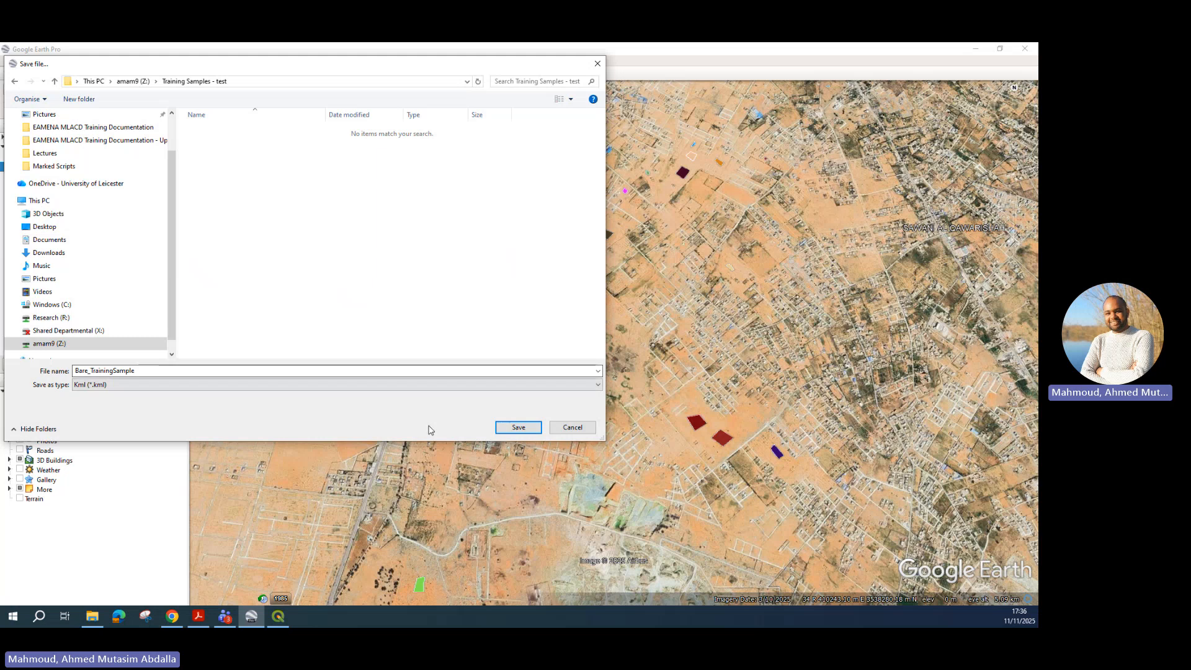
pyautogui.click(505, 427)
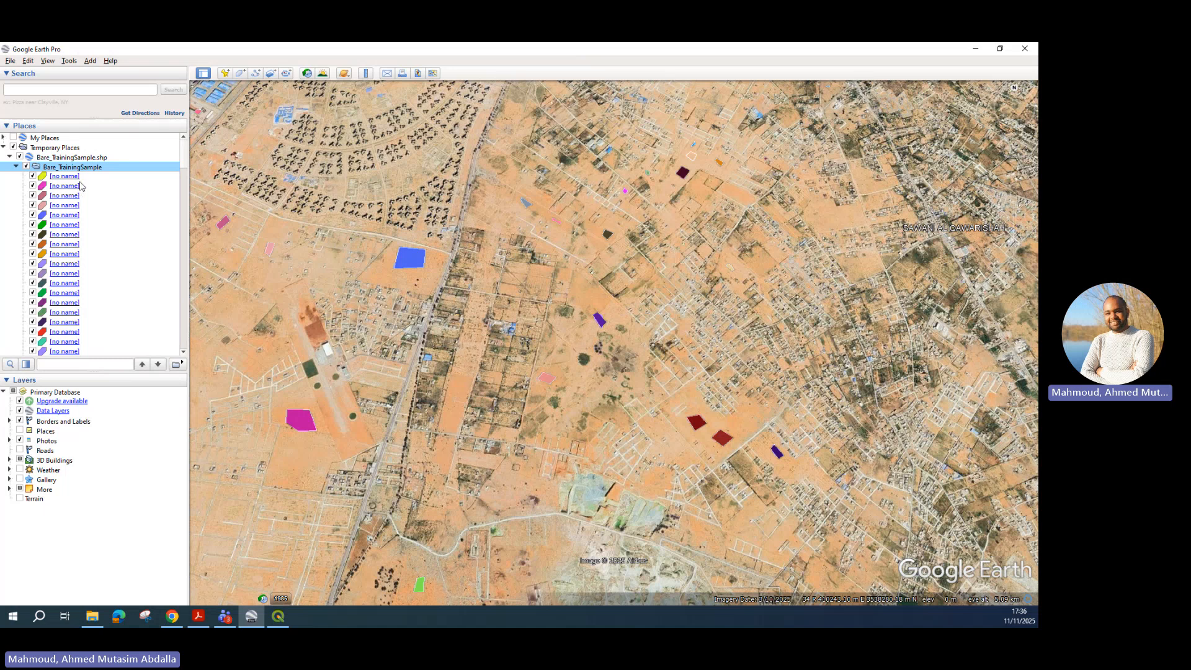
# Switch to QGIS and start a new empty project from the EPSG:4326 - WGS 84 template.
pyautogui.click(279, 621)
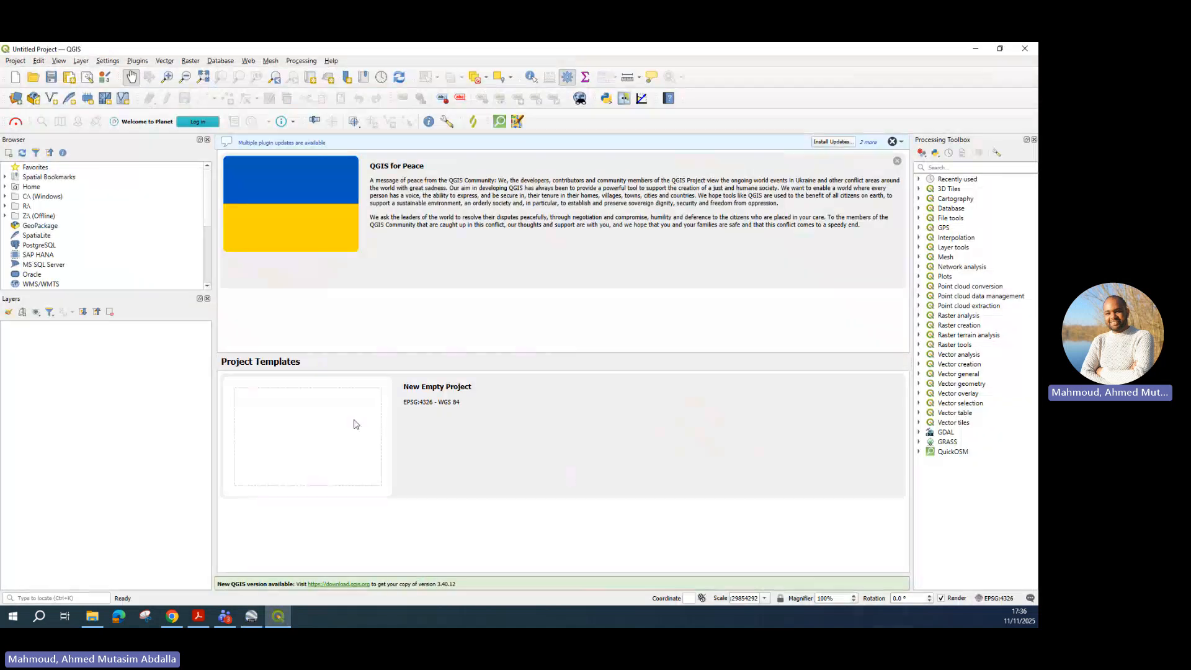
pyautogui.doubleClick(305, 435)
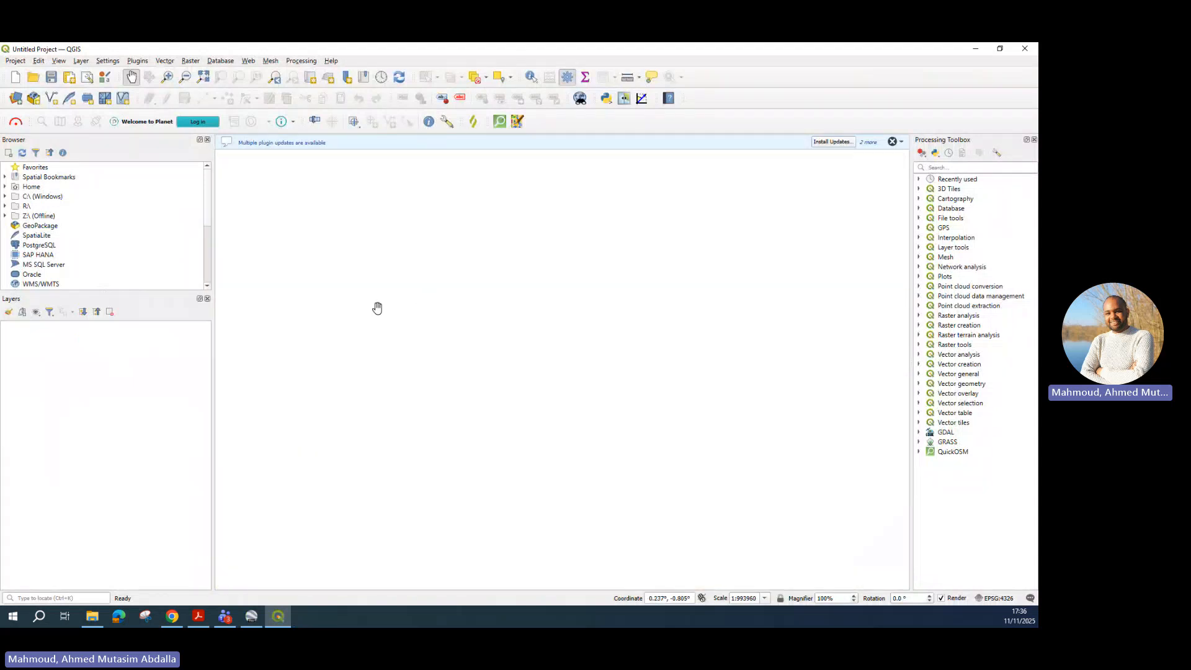
# Start adding a vector layer from file and browse to the folder Z:\Training Samples - test.
pyautogui.click(83, 62)
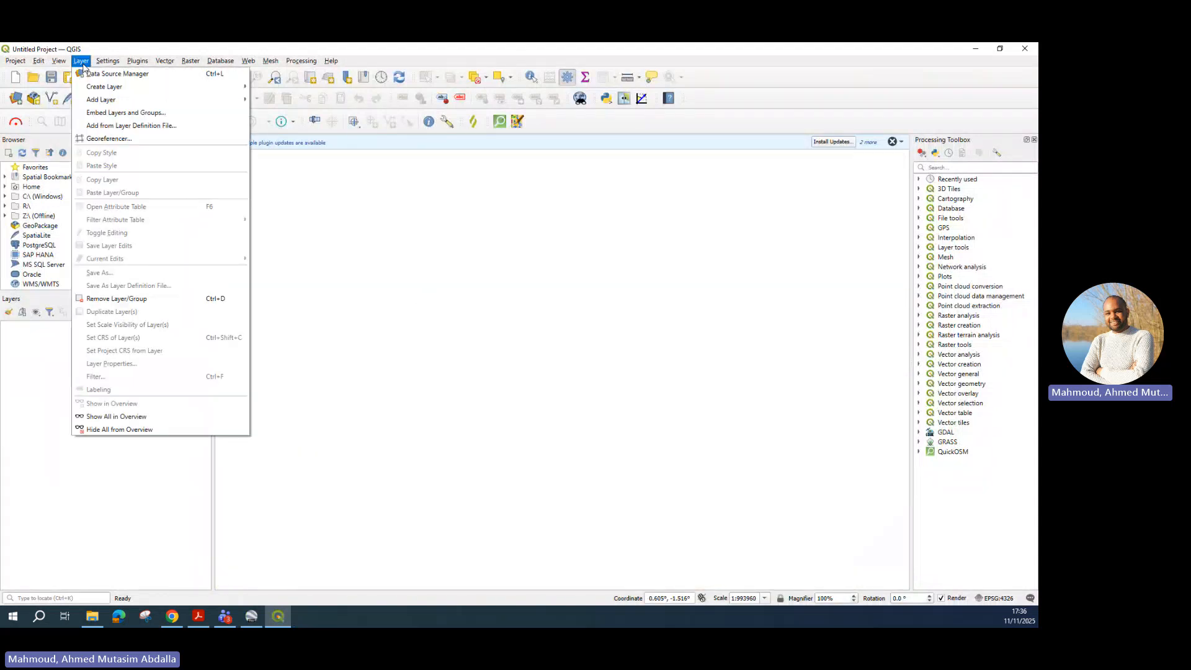
pyautogui.moveTo(124, 99)
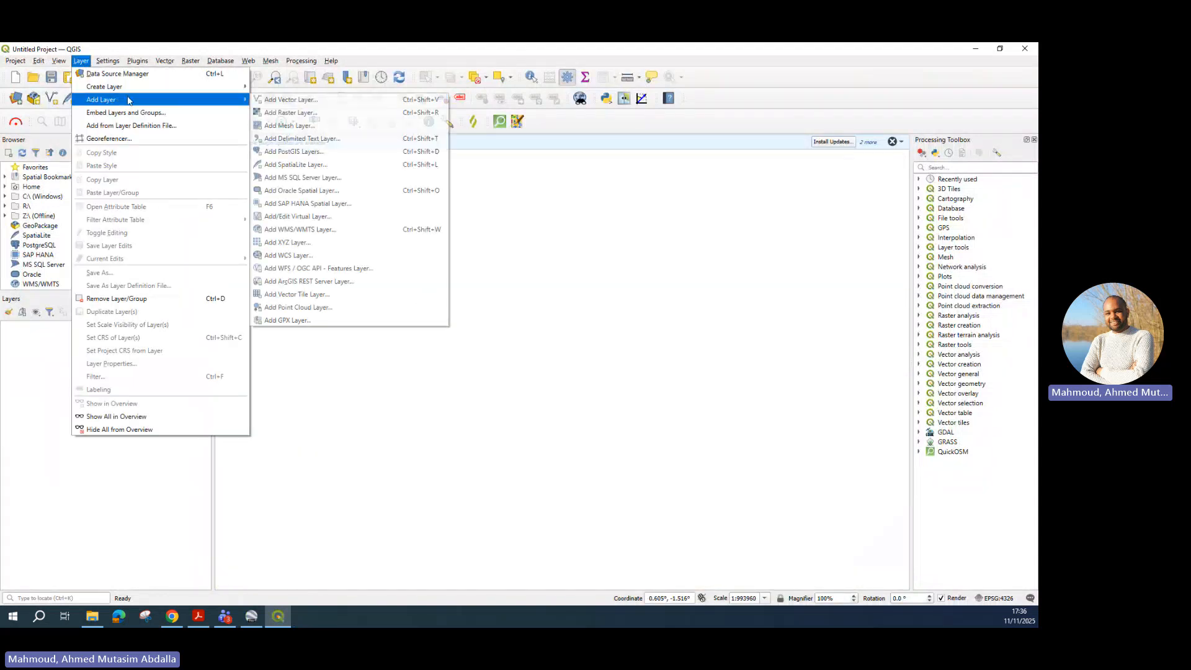
pyautogui.click(305, 114)
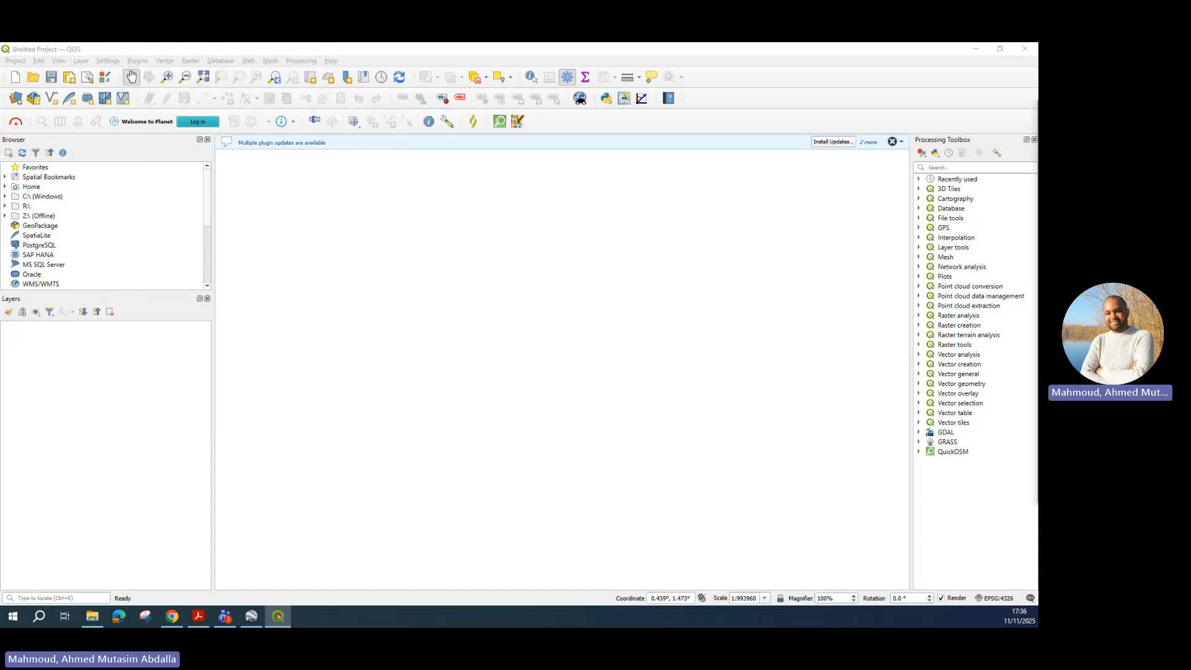
pyautogui.moveTo(909, 199); pyautogui.dragTo(453, 144)
pyautogui.click(731, 235)
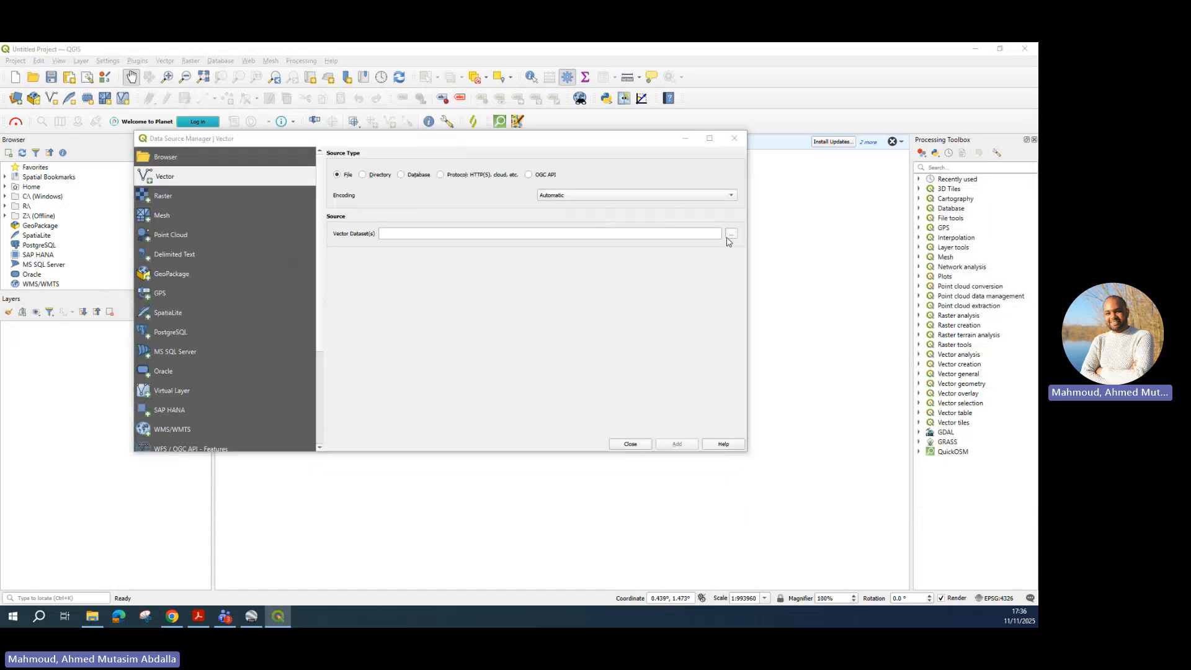
pyautogui.click(370, 180)
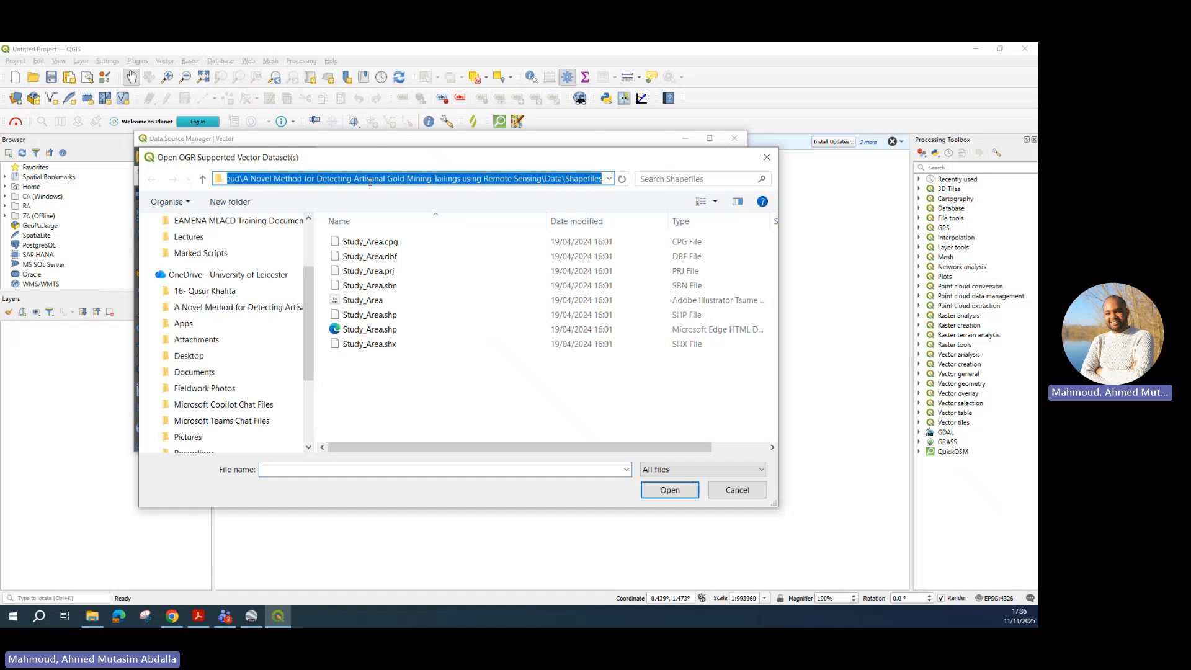
pyautogui.write('Z:\\Training Samples - test')
pyautogui.press('Return')
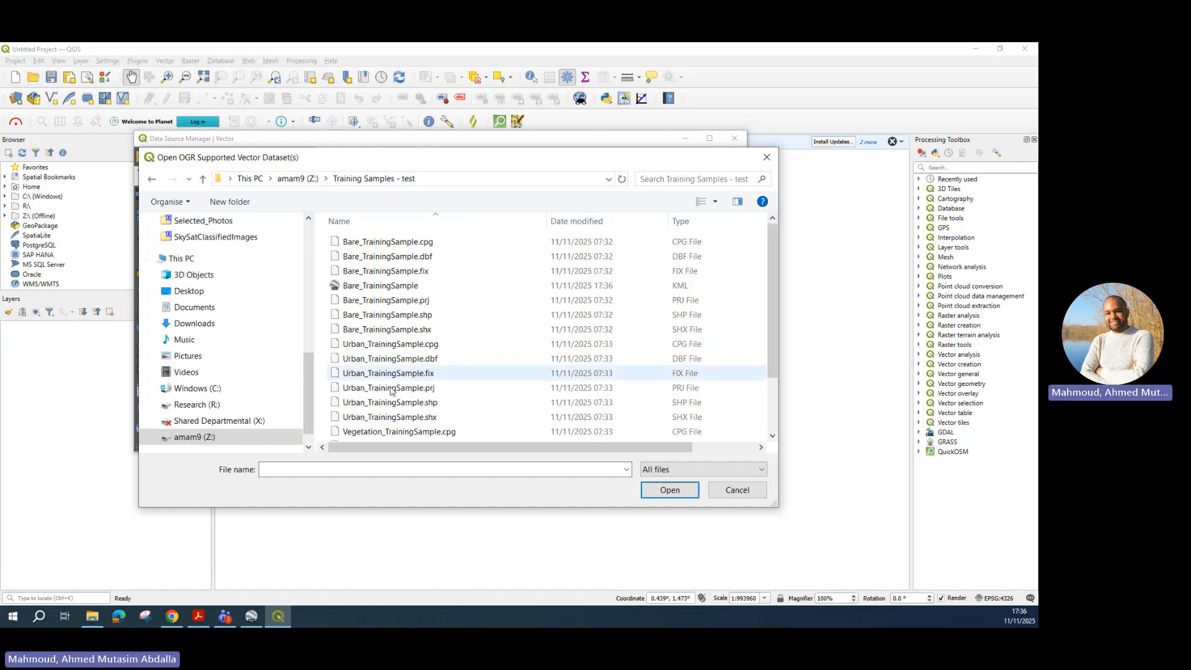
# Add the Bare_TrainingSample KML file to the project as a vector layer and close the data source dialog.
pyautogui.scroll(-1, 414, 363)
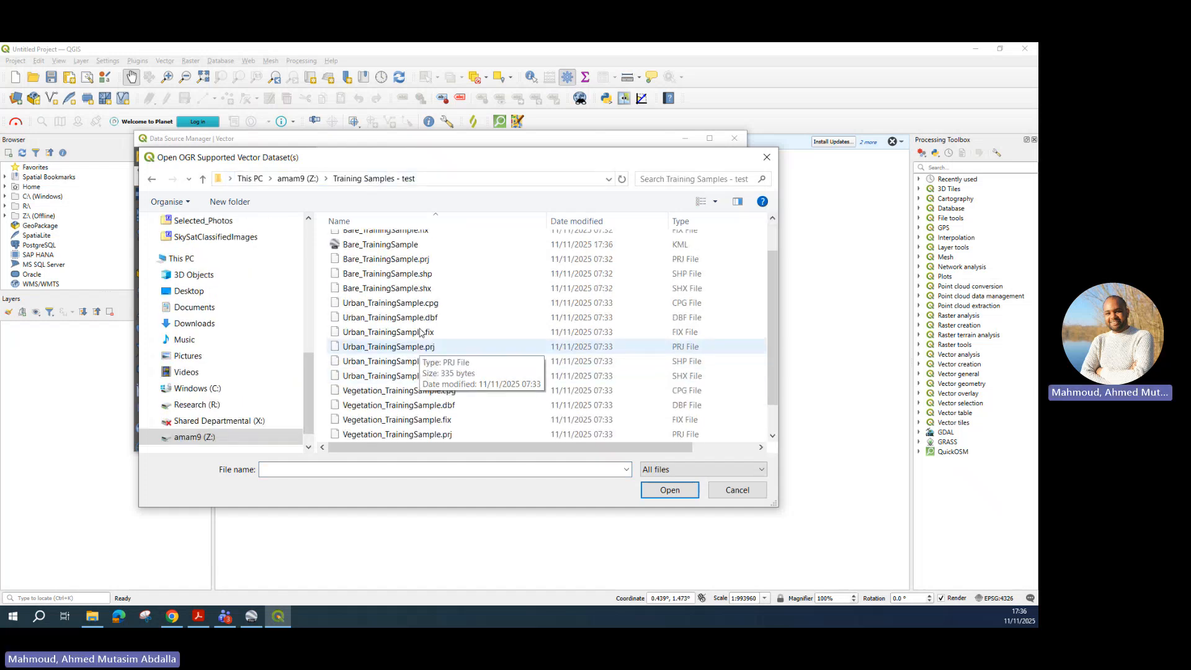
pyautogui.click(426, 246)
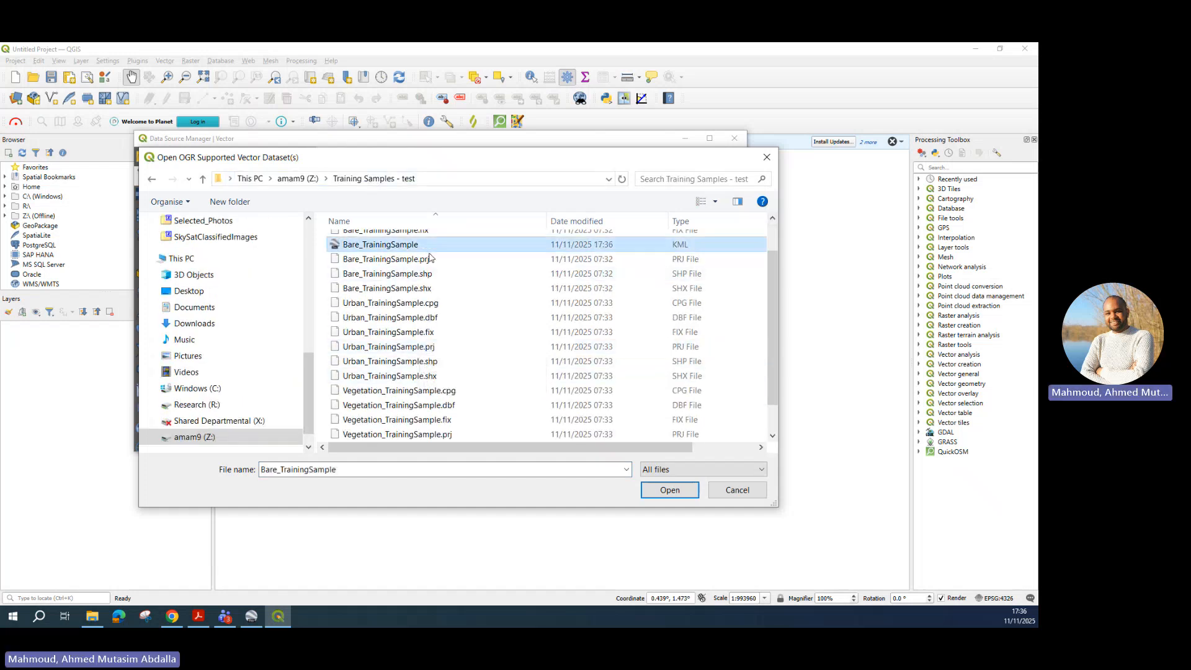
pyautogui.click(666, 490)
pyautogui.click(681, 445)
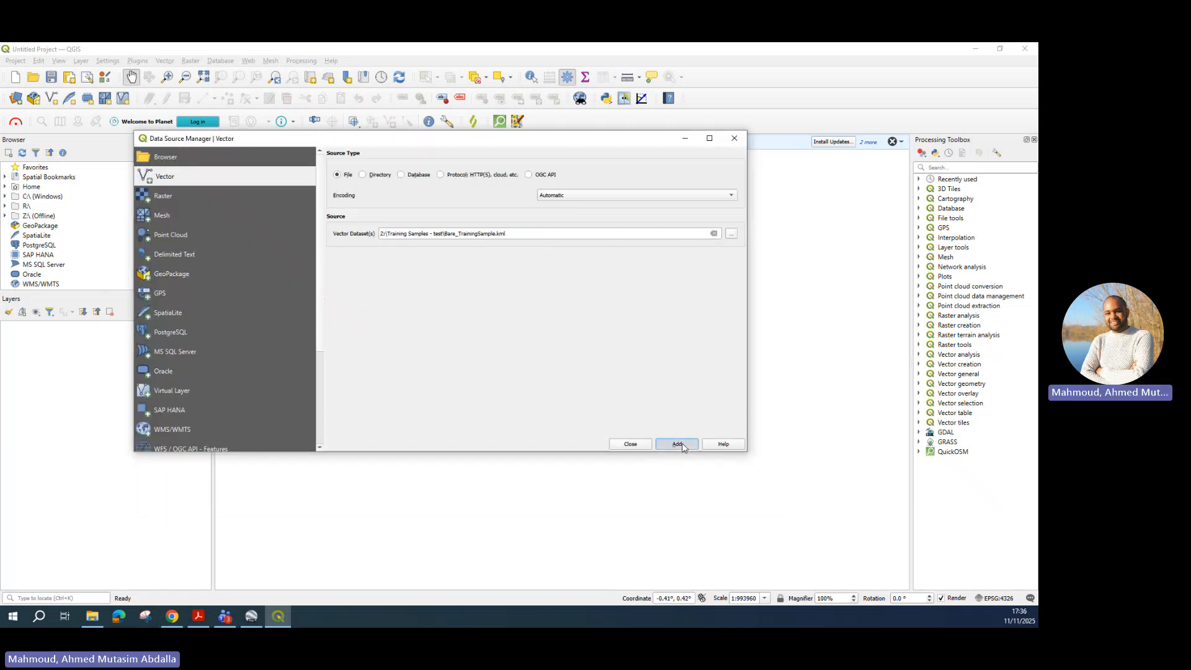
pyautogui.moveTo(798, 80); pyautogui.dragTo(607, 76)
pyautogui.click(816, 477)
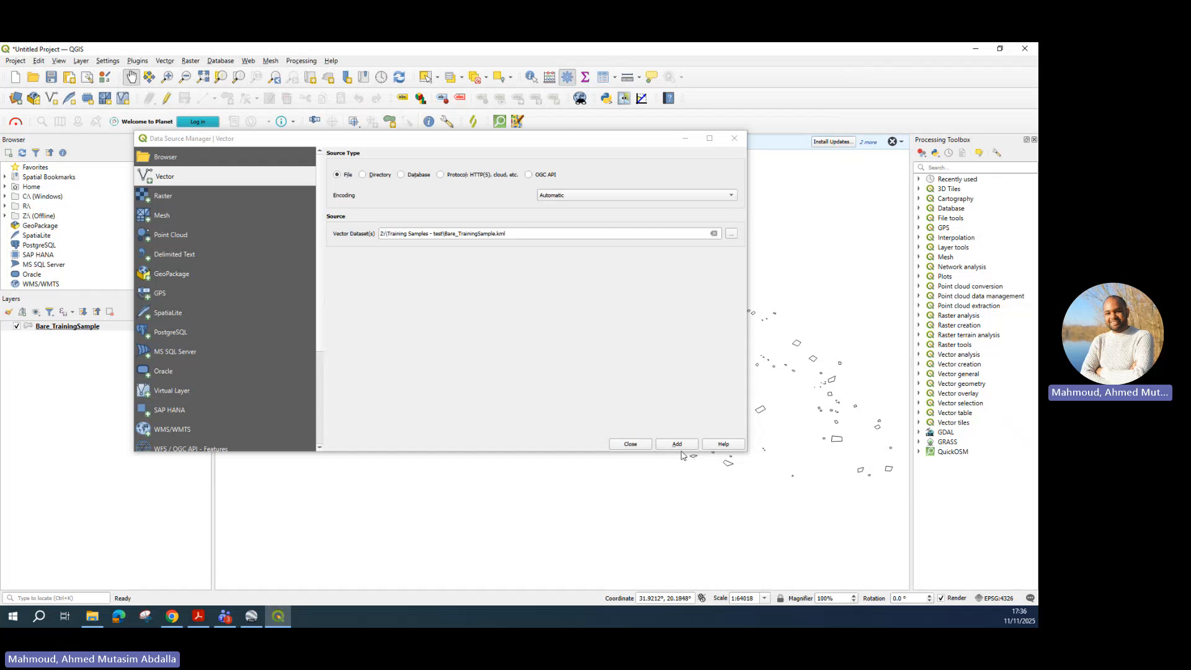
pyautogui.click(630, 444)
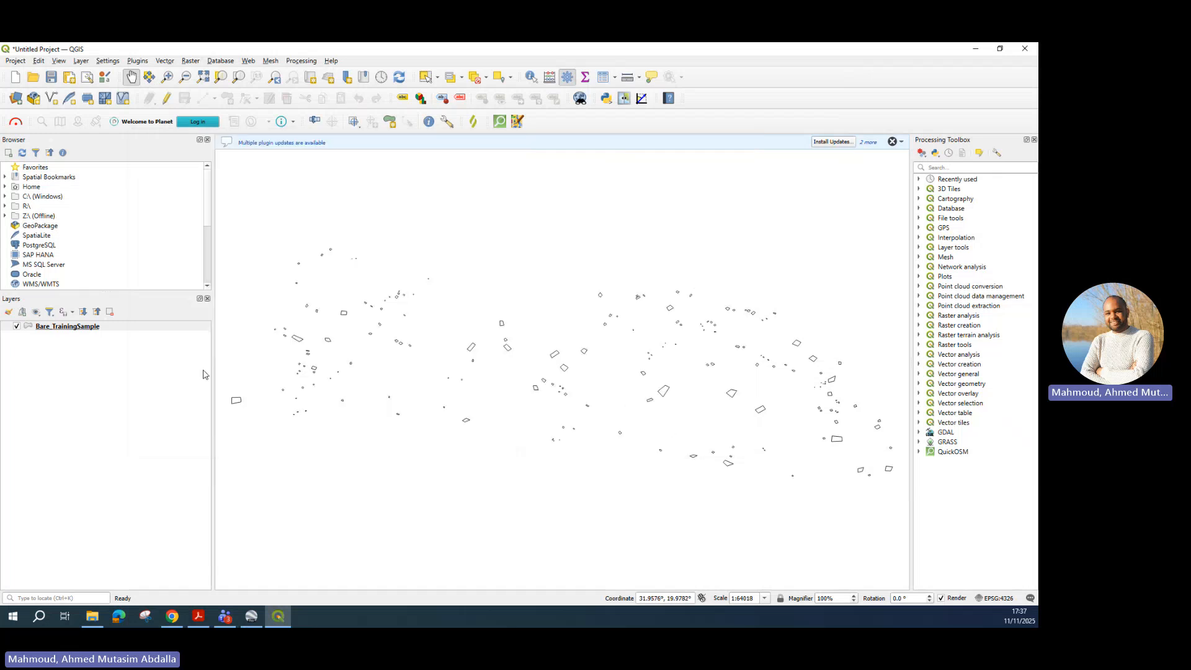
# Look through the attribute table of the Bare_TrainingSample layer, including its landcover column, and close it.
pyautogui.rightClick(85, 329)
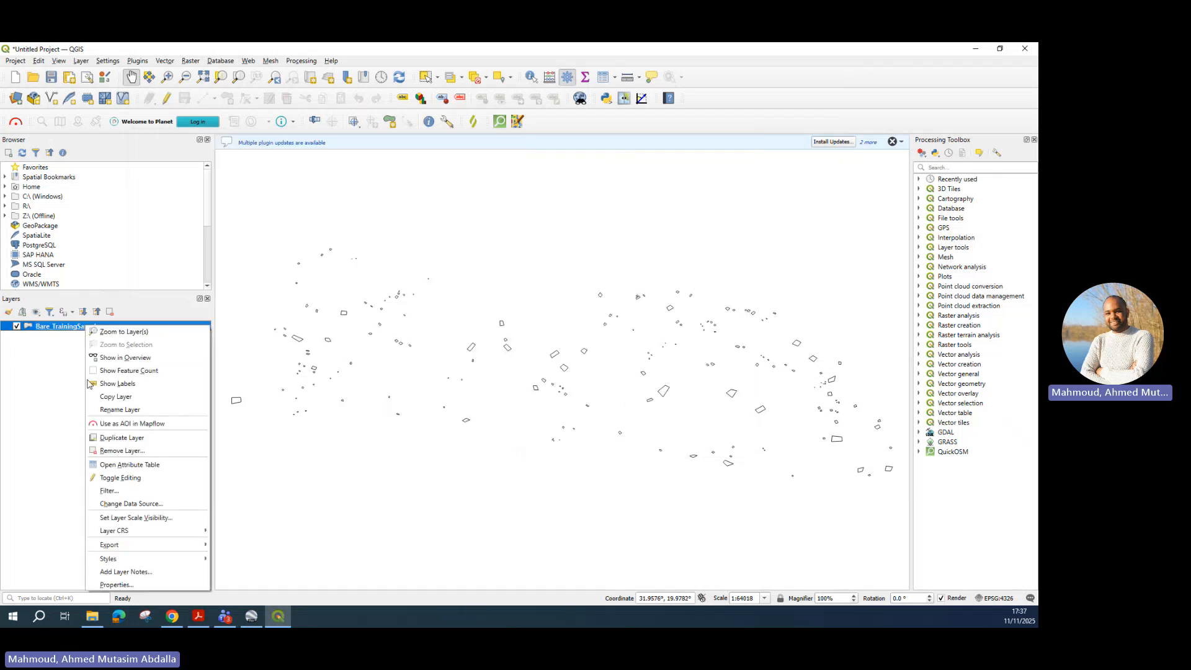
pyautogui.click(115, 465)
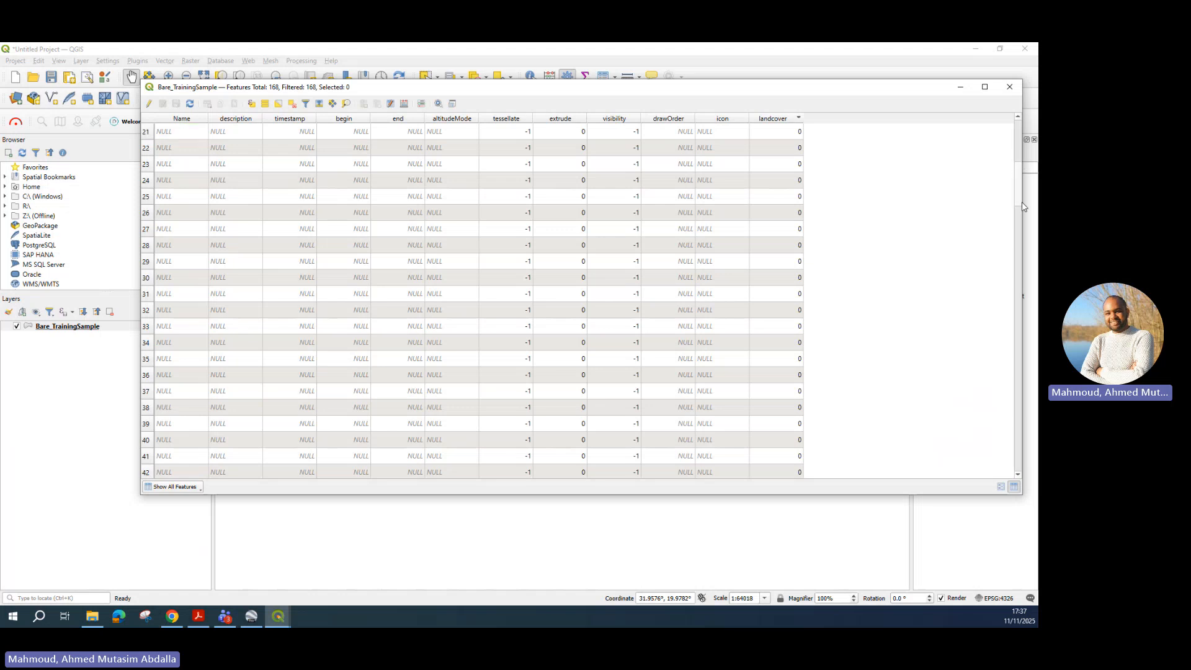
pyautogui.moveTo(1018, 163); pyautogui.dragTo(1004, 142)
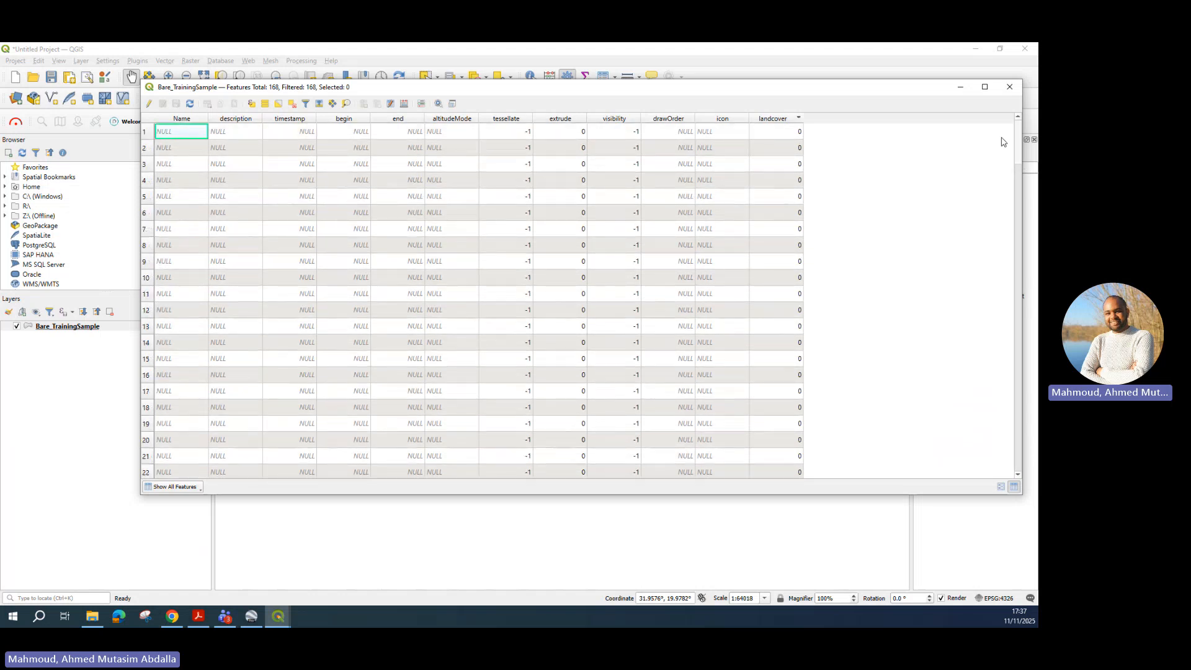
pyautogui.click(1009, 87)
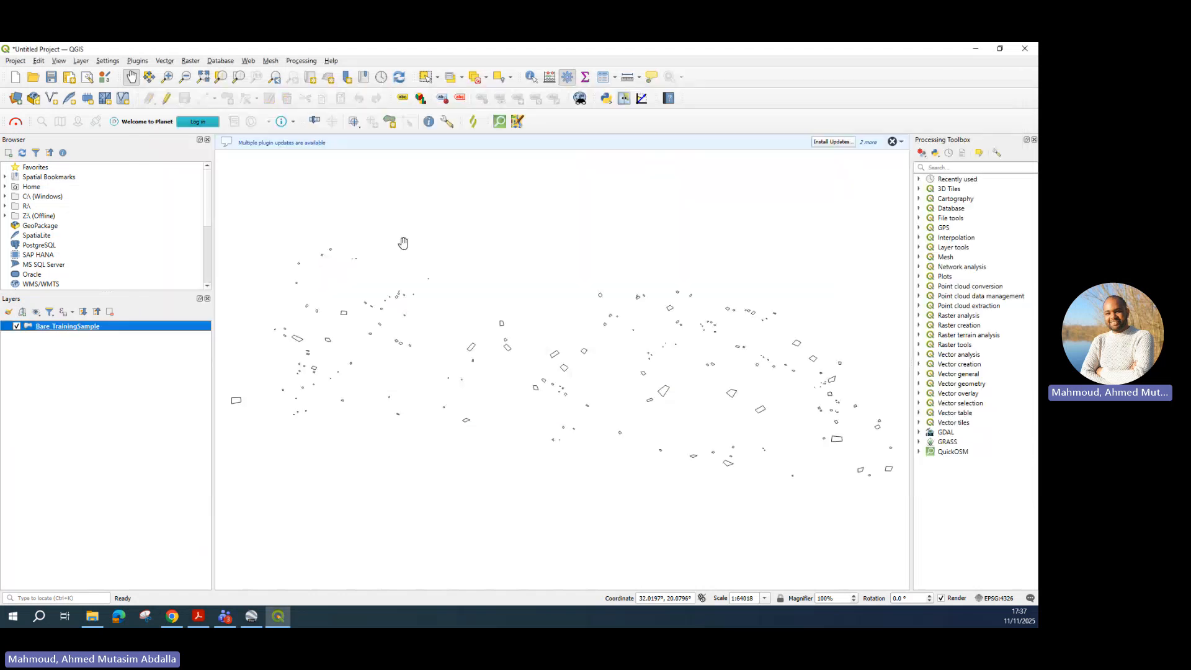
pyautogui.rightClick(89, 330)
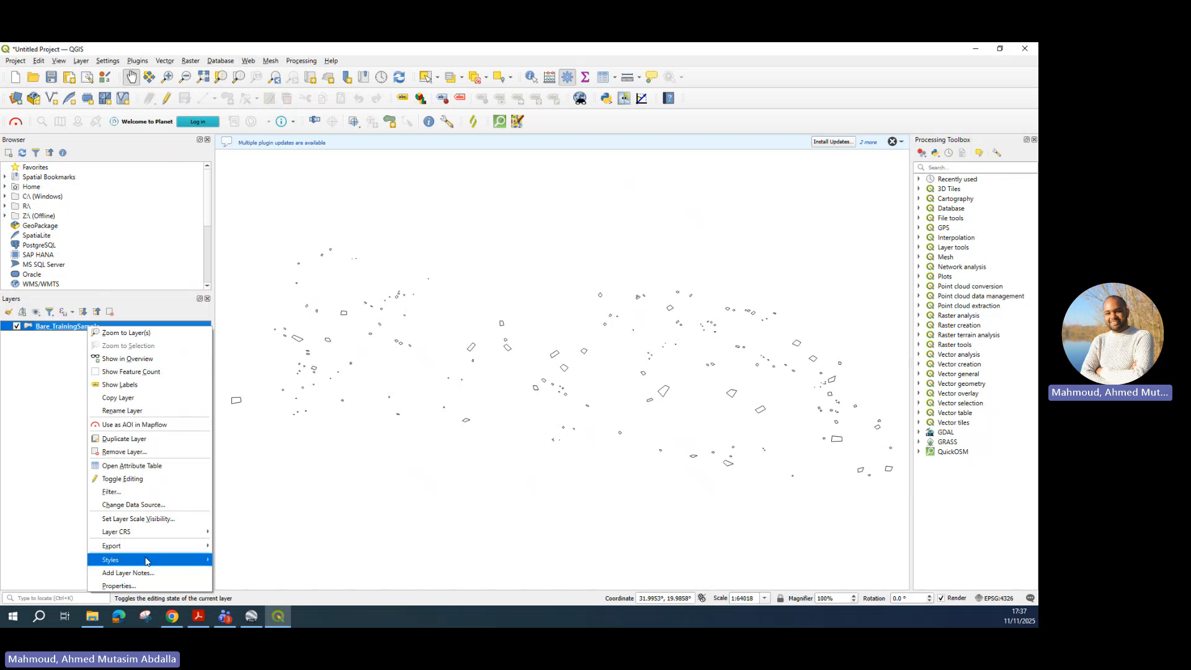
pyautogui.moveTo(155, 547)
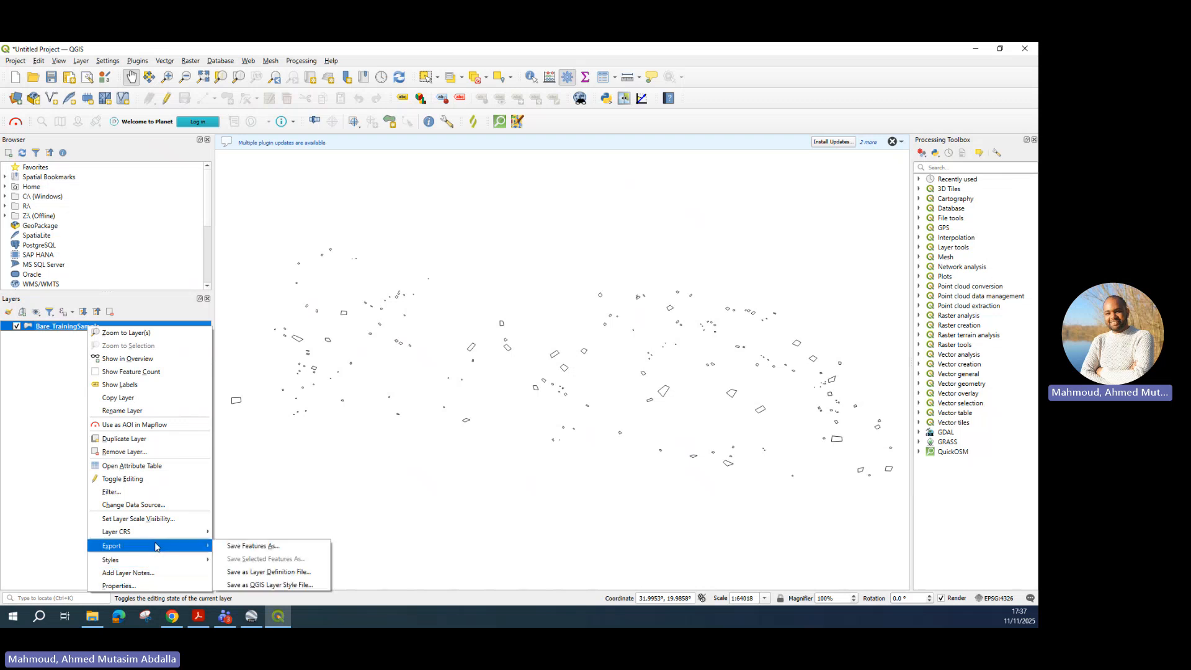
pyautogui.click(255, 549)
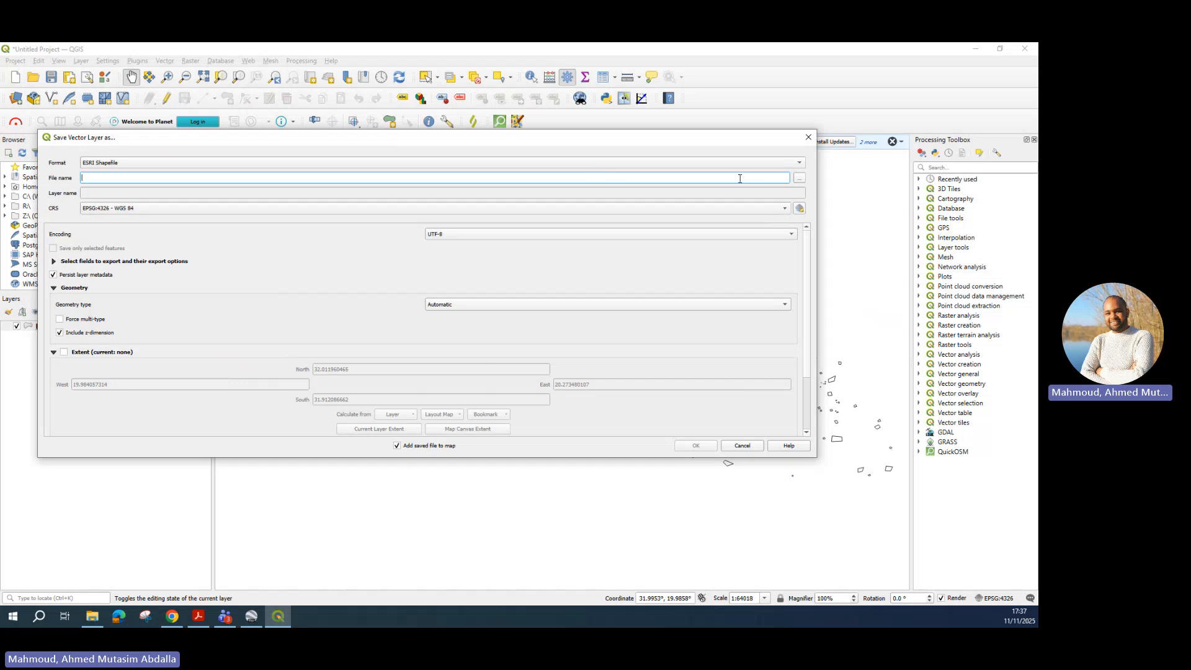
pyautogui.click(799, 178)
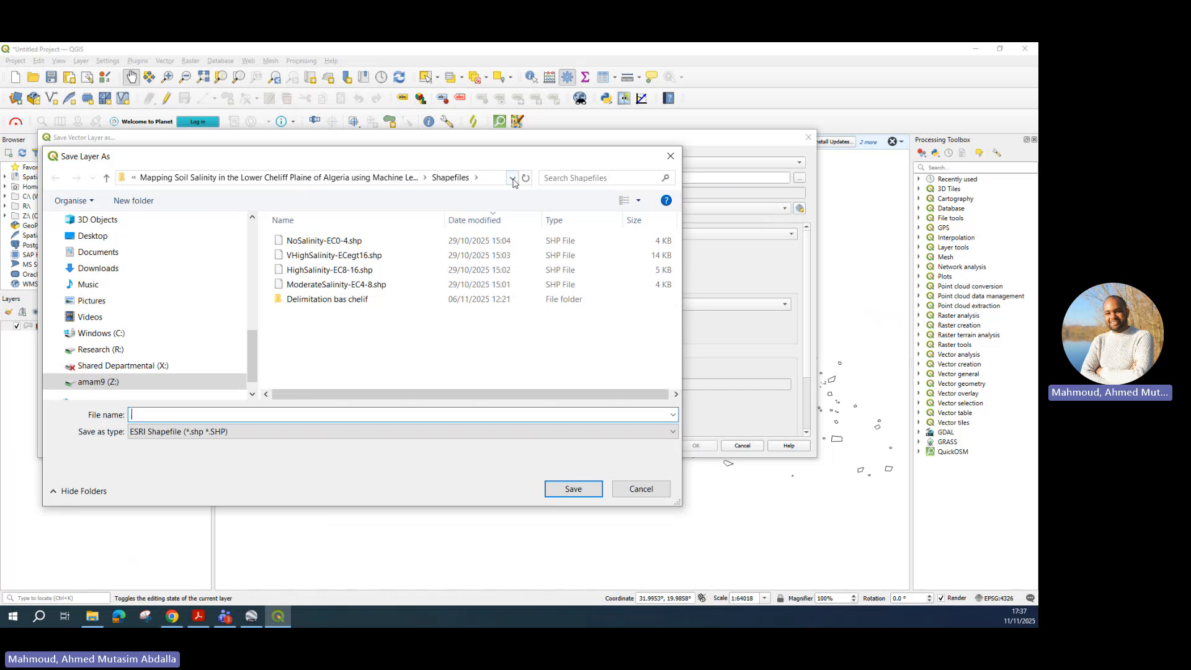
pyautogui.click(106, 179)
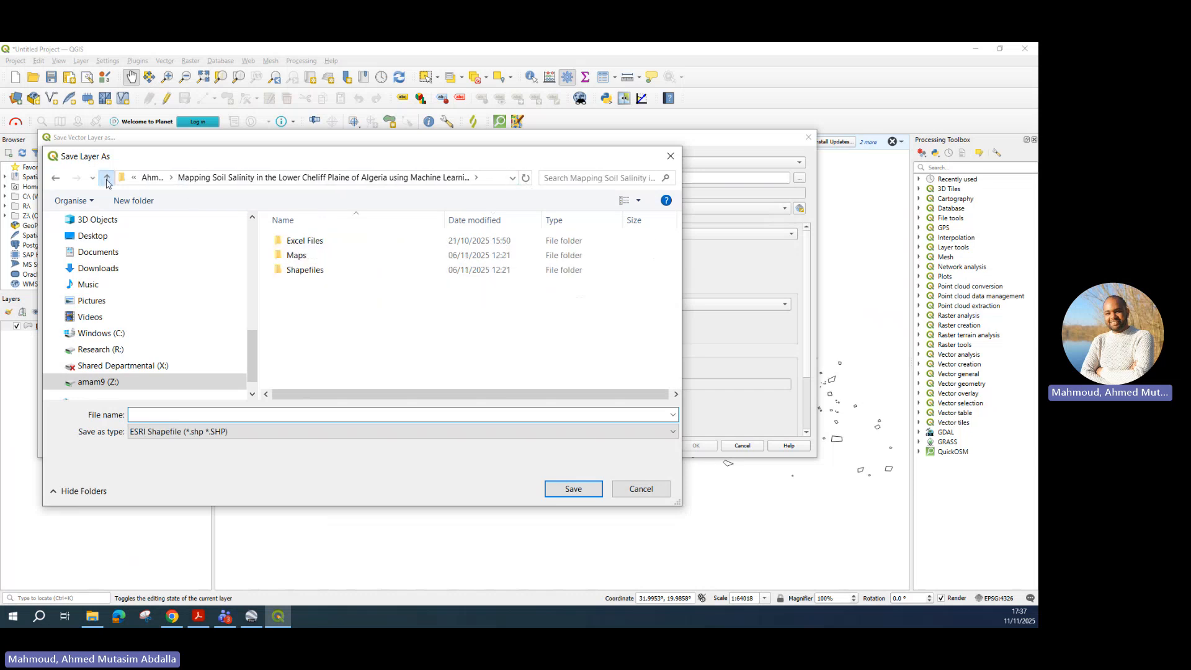
pyautogui.click(108, 179)
pyautogui.click(107, 179)
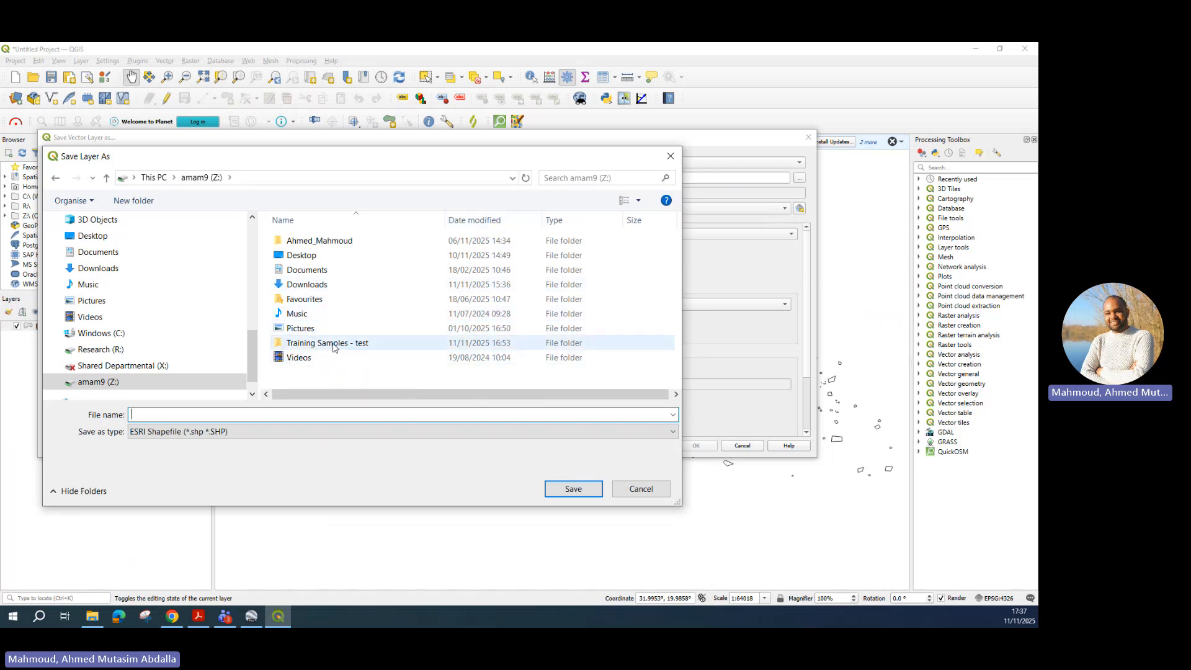
pyautogui.click(641, 488)
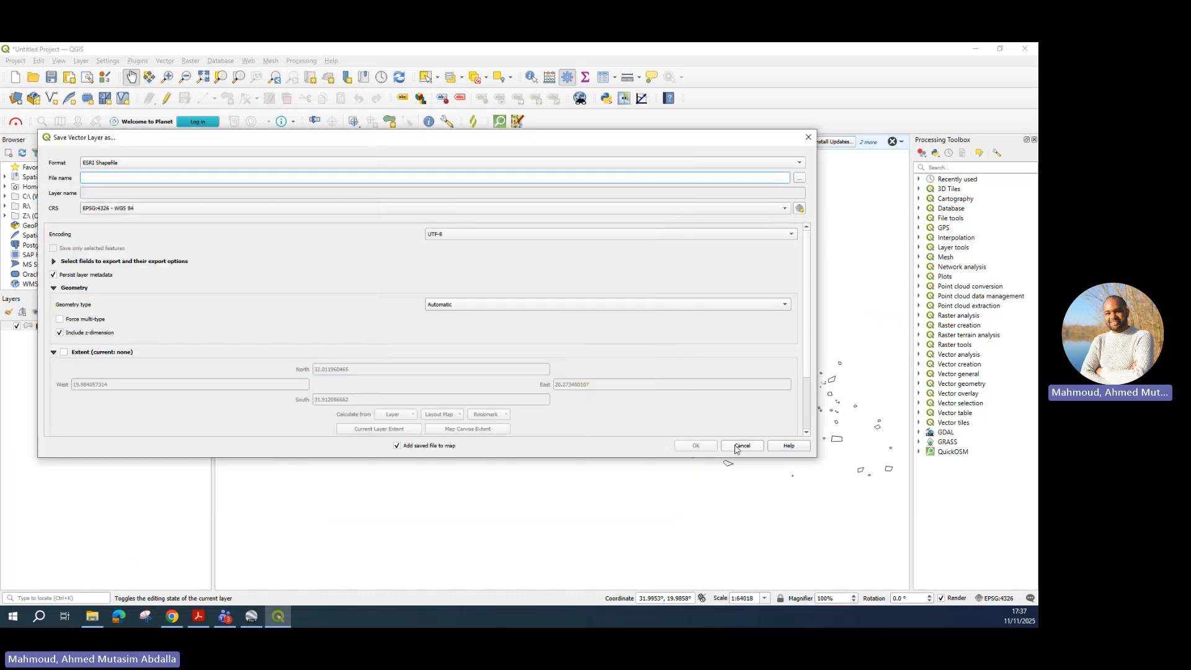
pyautogui.click(738, 448)
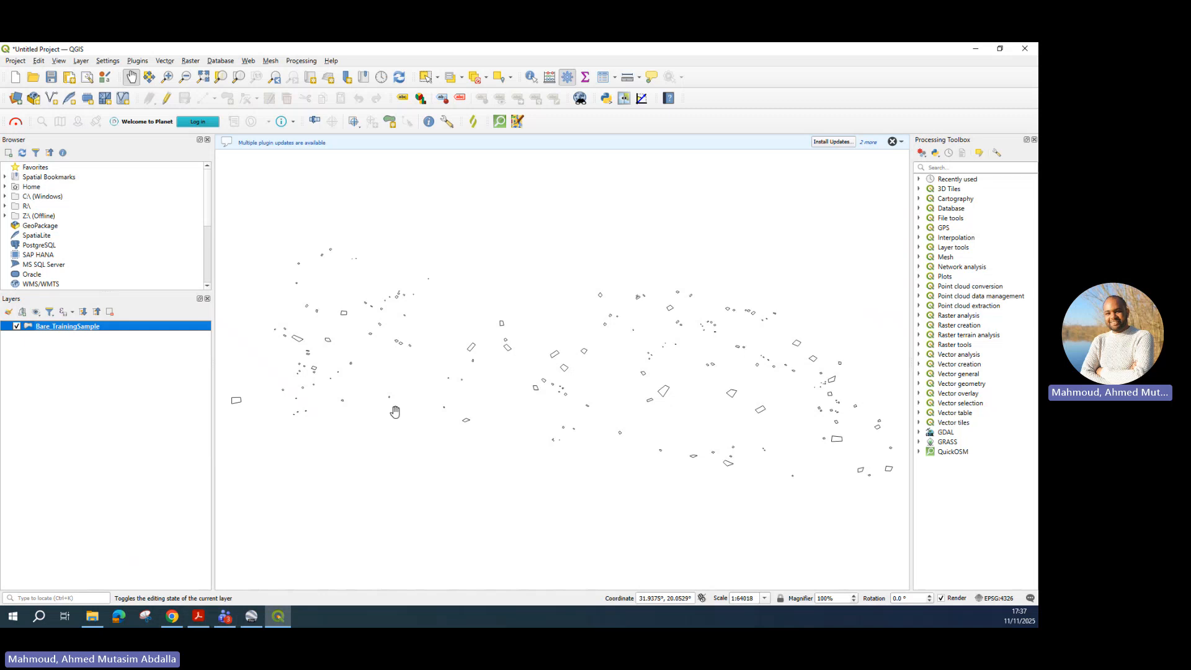
# Switch to the Google Earth Engine code editor in Chrome, widen the script list area and show the cloud assets.
pyautogui.click(172, 617)
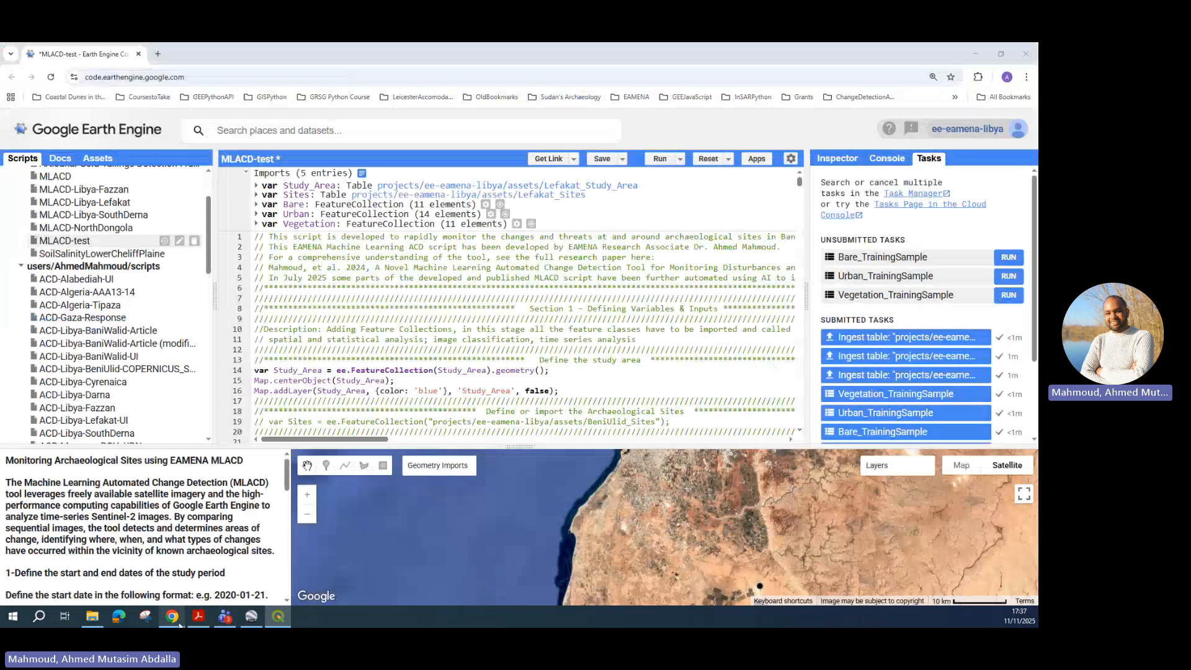
pyautogui.moveTo(216, 290); pyautogui.dragTo(287, 290)
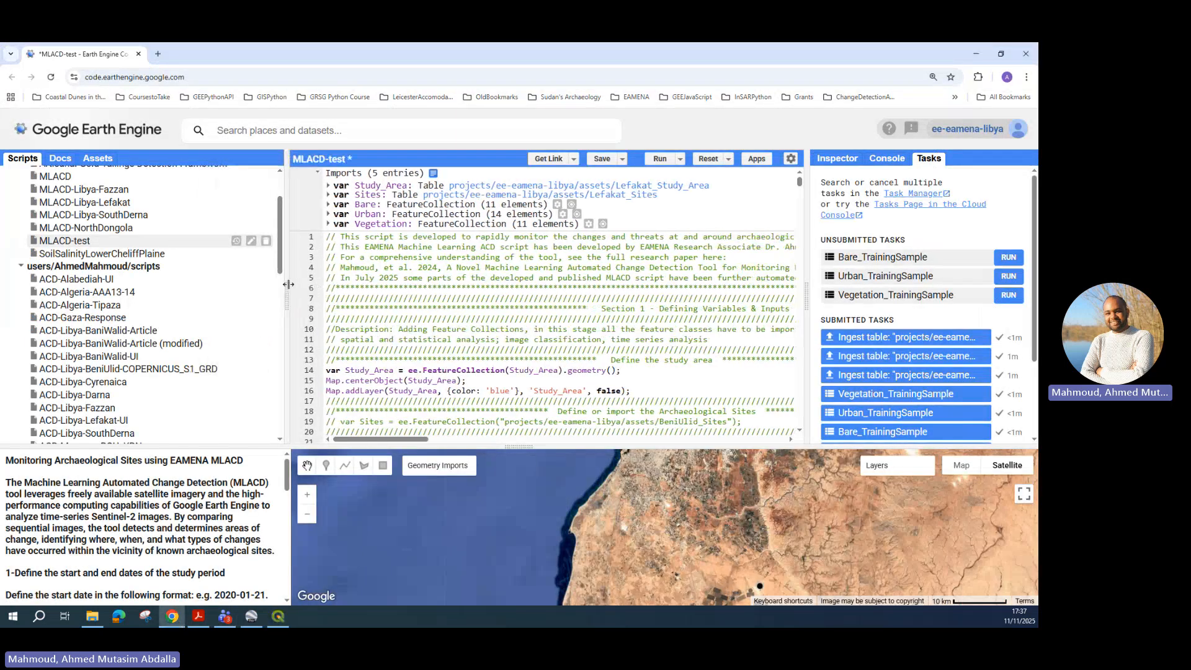
pyautogui.click(97, 158)
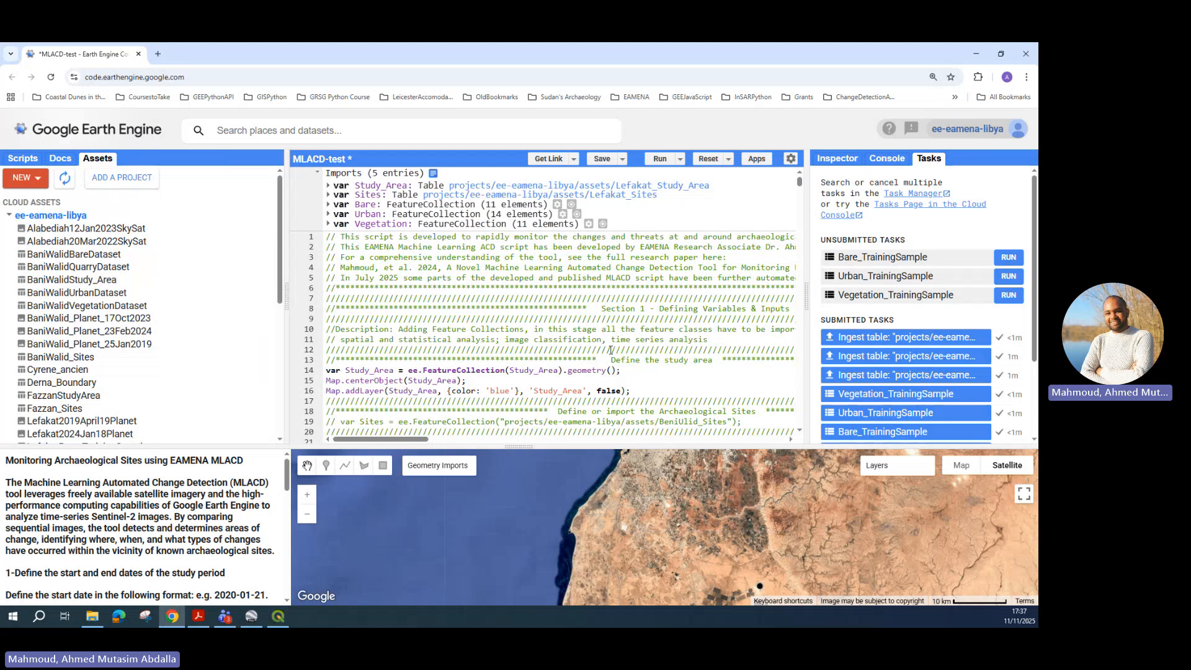
pyautogui.click(251, 617)
pyautogui.click(10, 61)
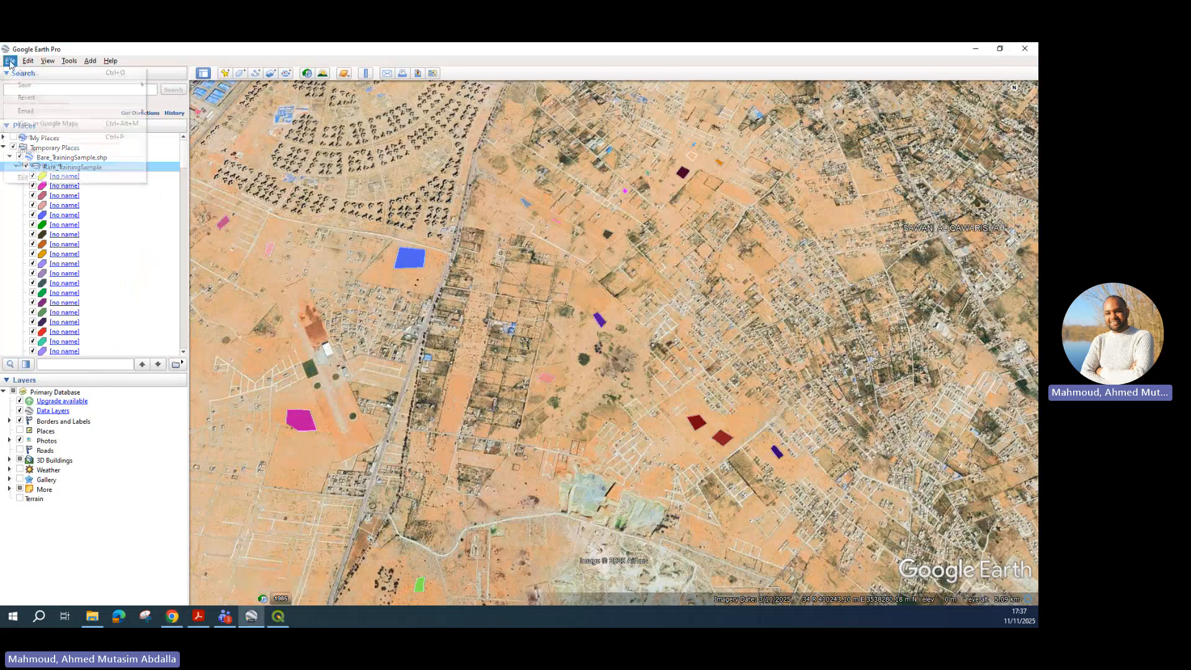
pyautogui.click(28, 73)
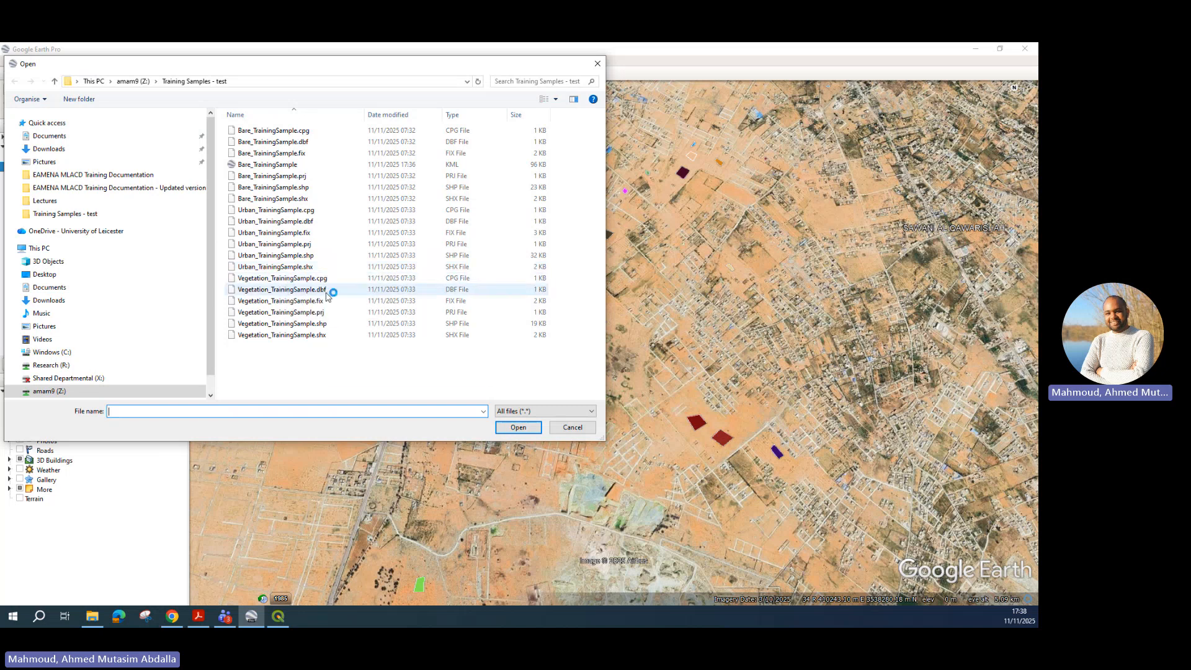
pyautogui.click(577, 427)
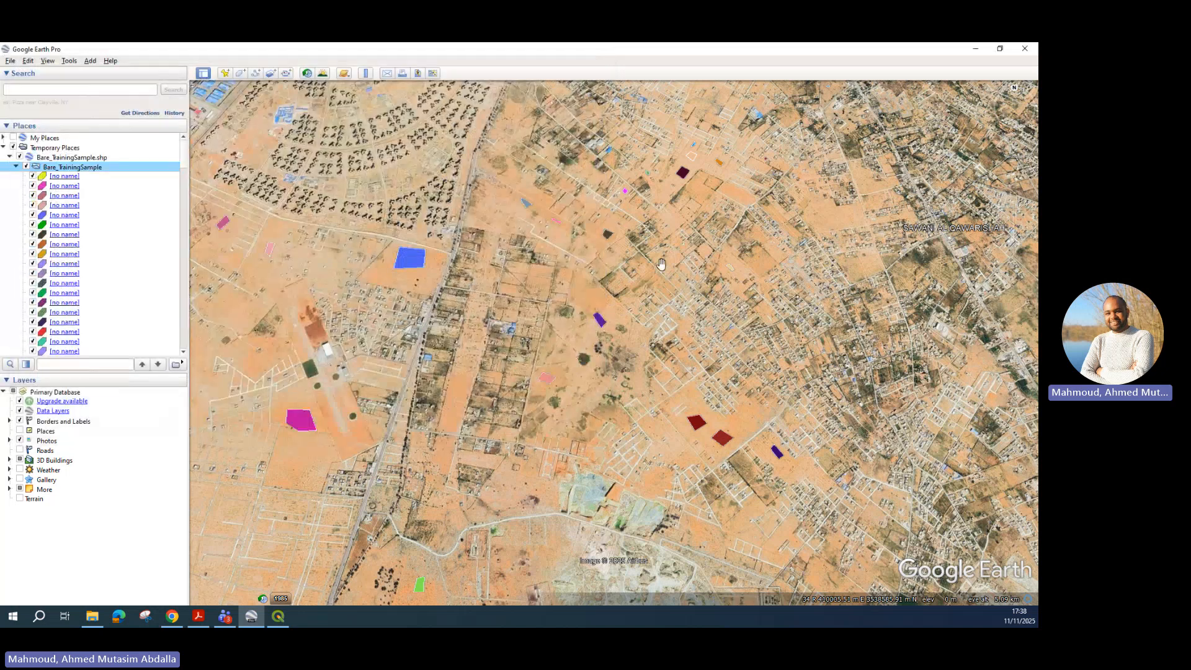
pyautogui.click(307, 72)
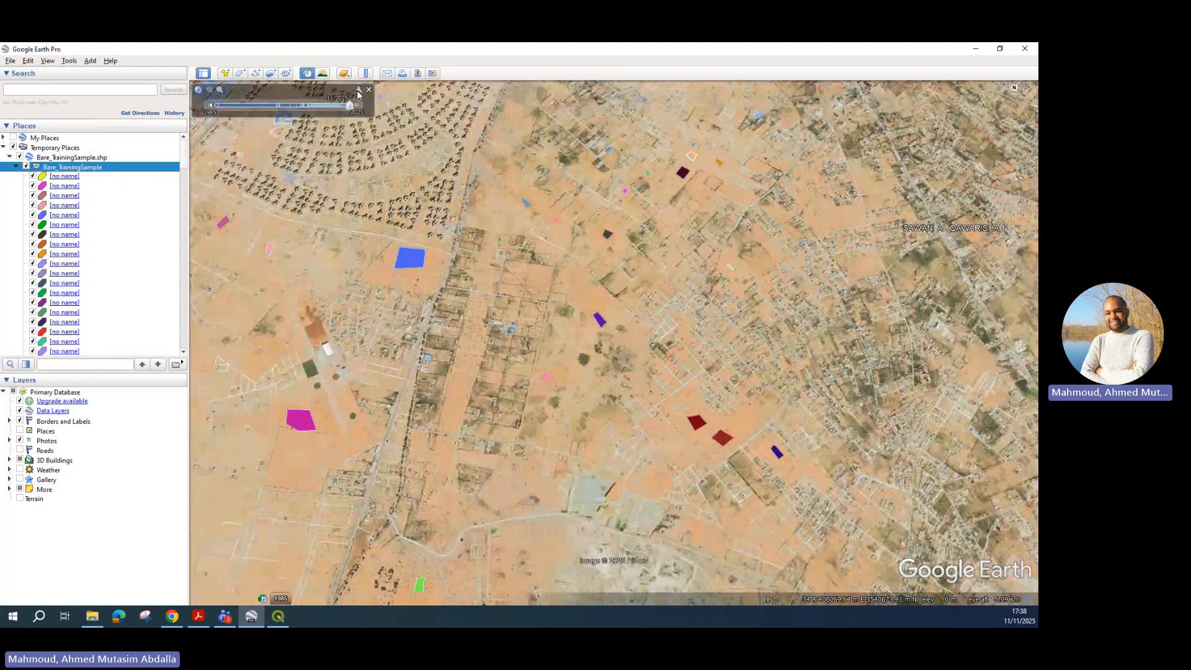
pyautogui.click(369, 90)
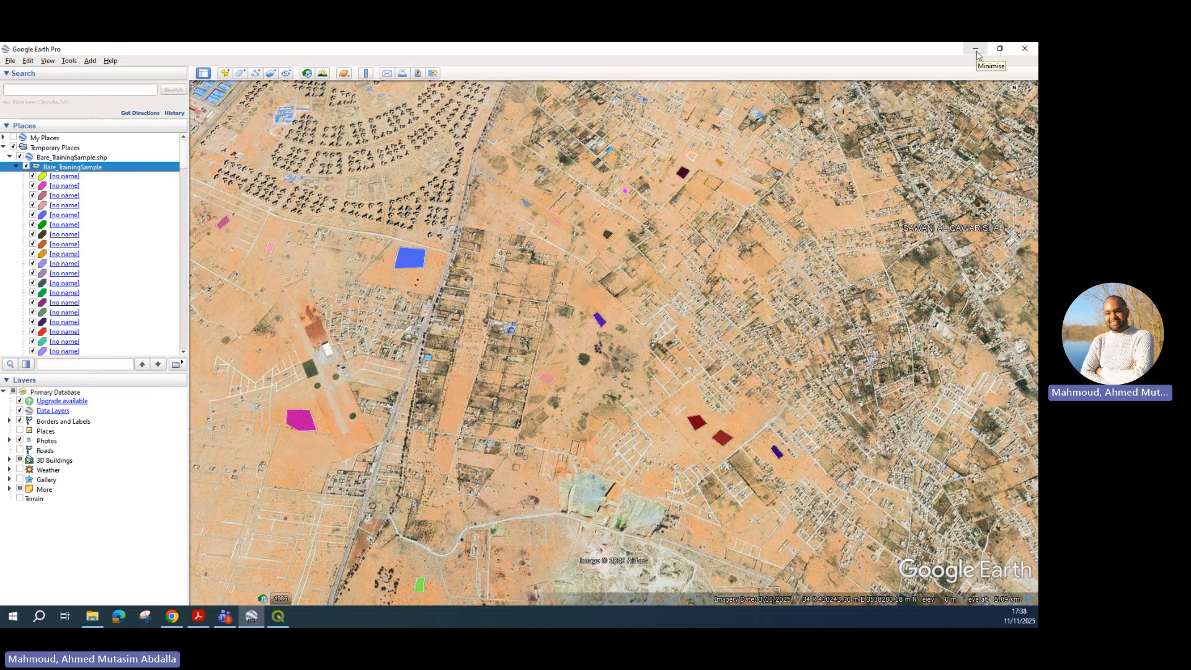
pyautogui.click(977, 55)
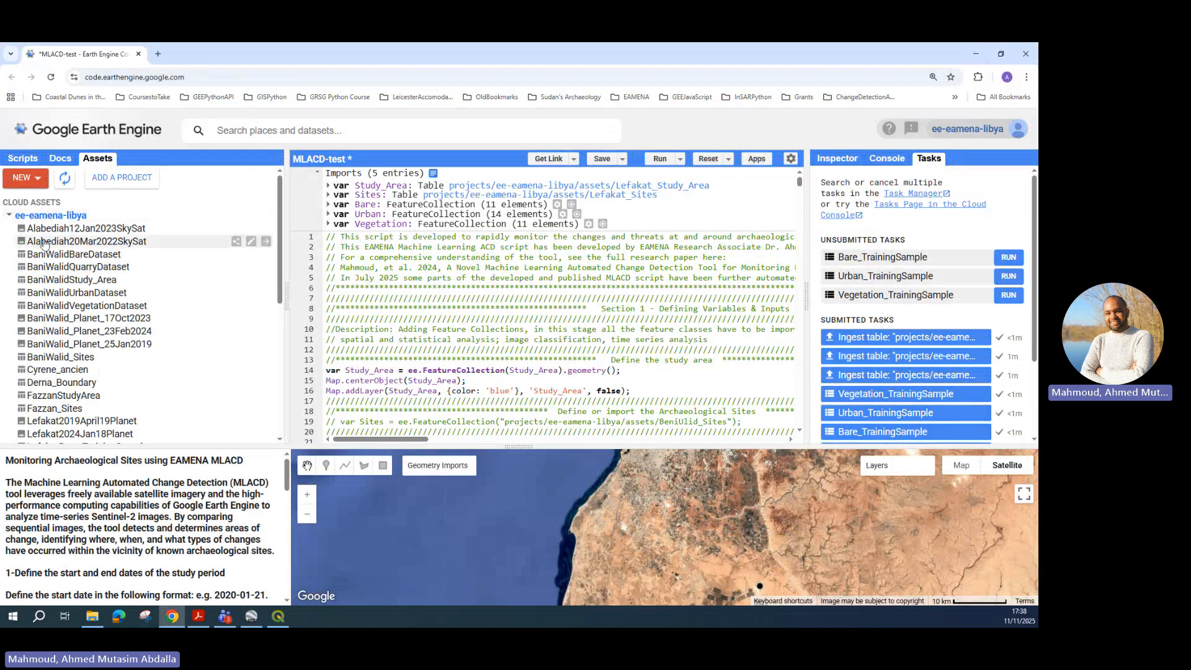
# Collapse the ee-eamena-libya asset list, start a new shapefile asset upload and open its source file selection.
pyautogui.click(18, 217)
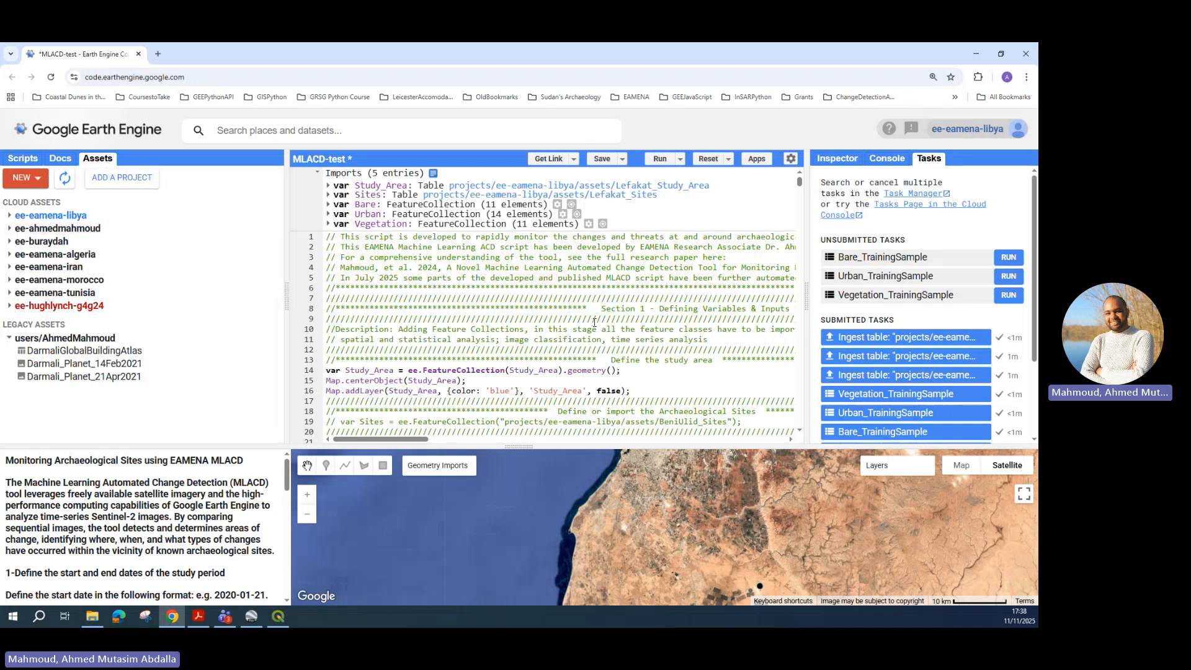
pyautogui.click(39, 181)
pyautogui.click(41, 181)
pyautogui.click(41, 181)
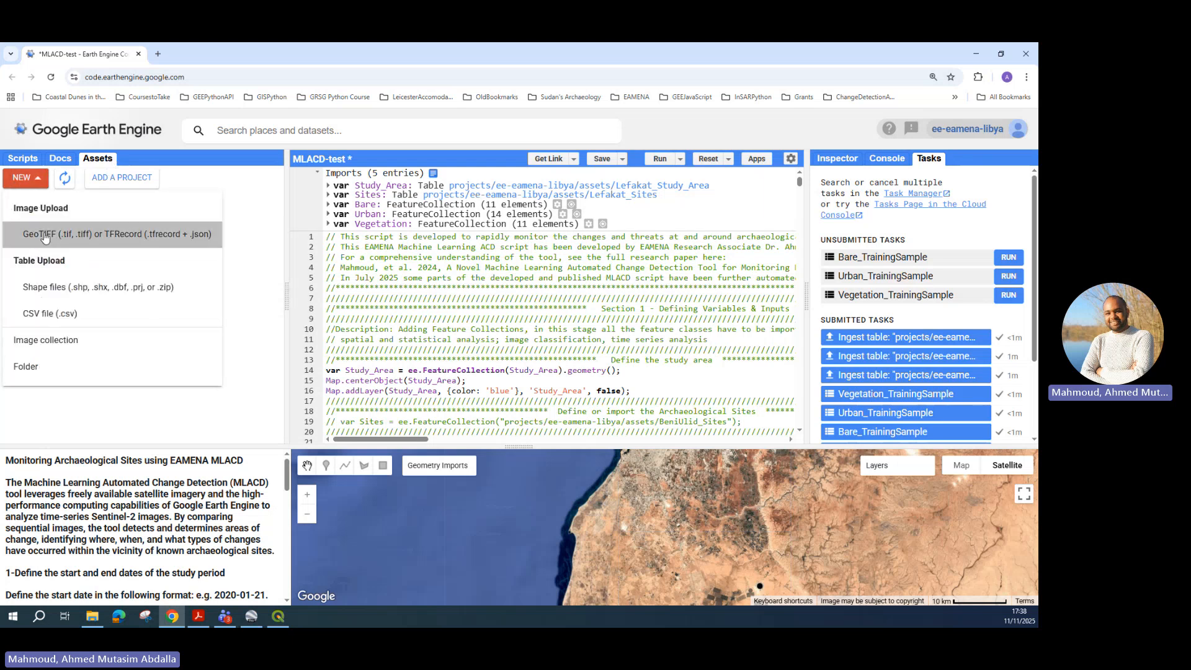
pyautogui.click(84, 292)
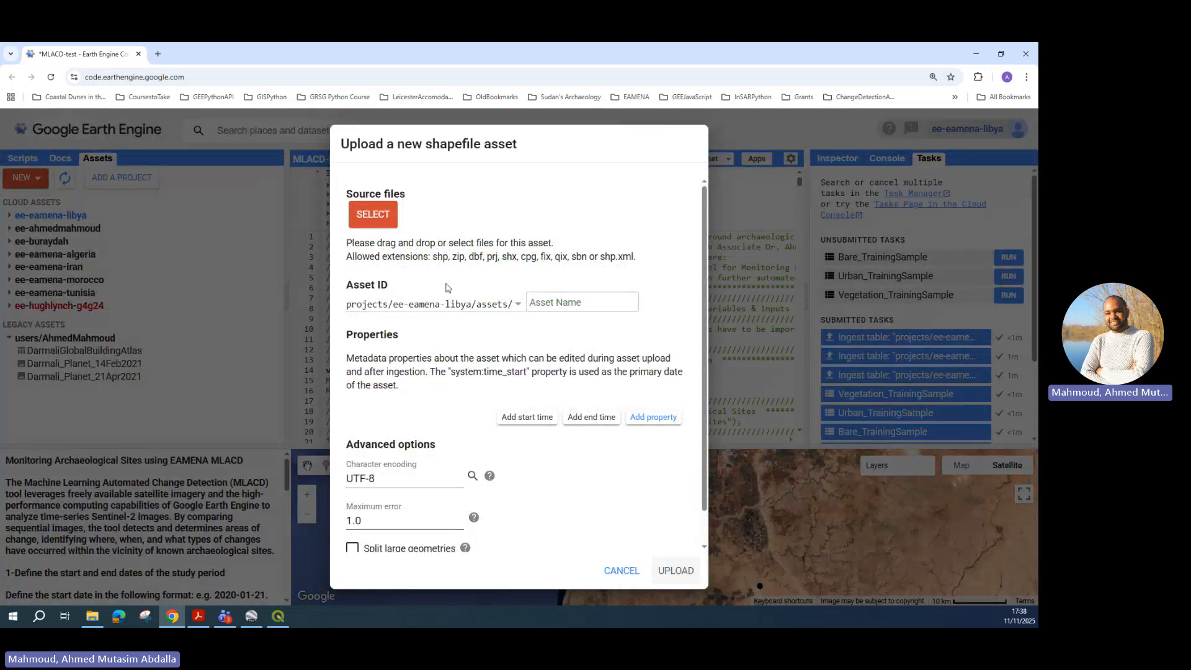
pyautogui.click(385, 221)
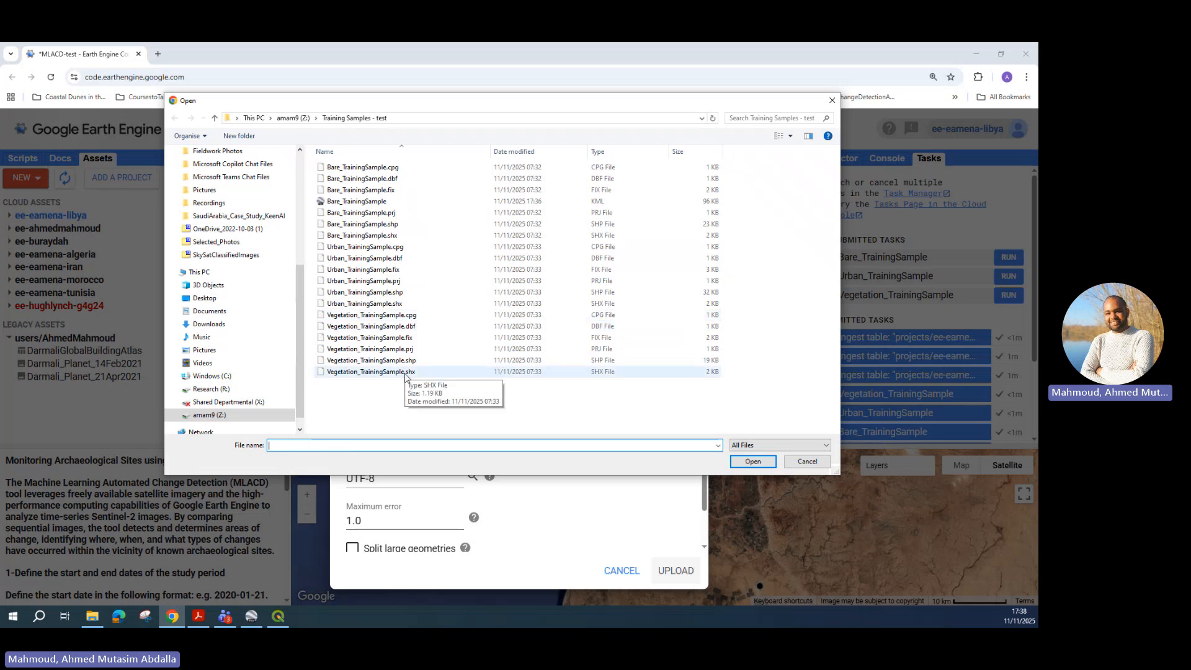
# Select the cpg, dbf, prj, shp and shx files of Vegetation_TrainingSample and upload them as the asset Vegetation_TrainingSample.
pyautogui.click(421, 316)
pyautogui.keyDown('ctrl'); pyautogui.click(422, 327); pyautogui.keyUp('ctrl')
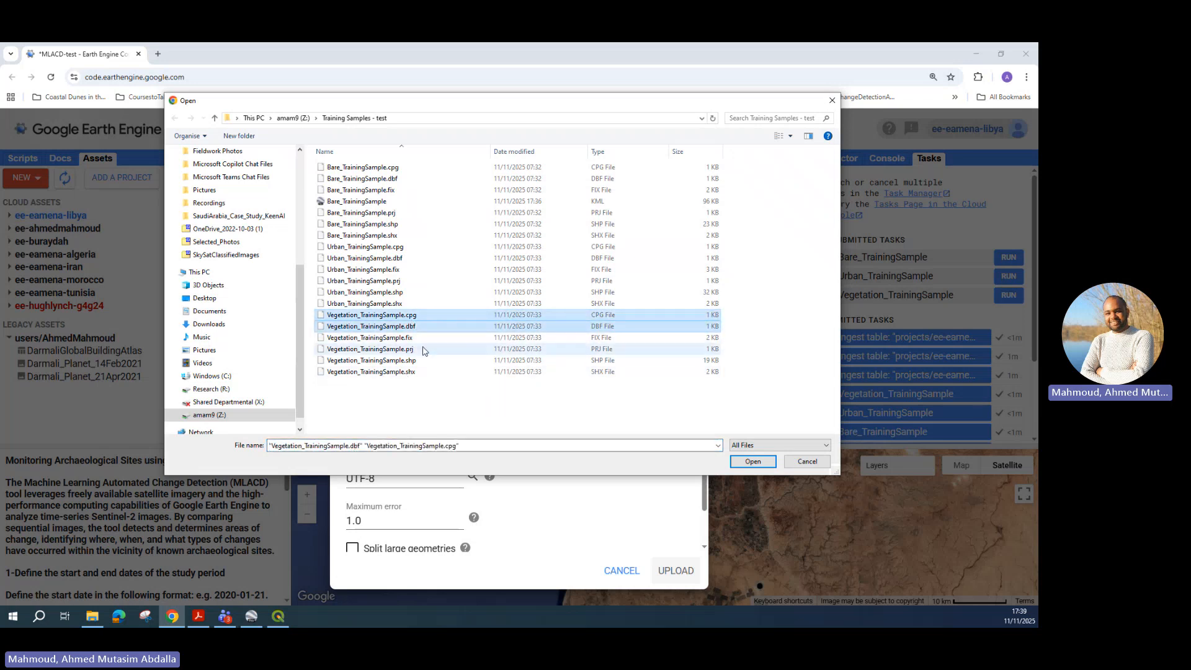
pyautogui.keyDown('ctrl'); pyautogui.click(424, 350); pyautogui.keyUp('ctrl')
pyautogui.keyDown('ctrl'); pyautogui.click(425, 360); pyautogui.keyUp('ctrl')
pyautogui.keyDown('ctrl'); pyautogui.click(426, 372); pyautogui.keyUp('ctrl')
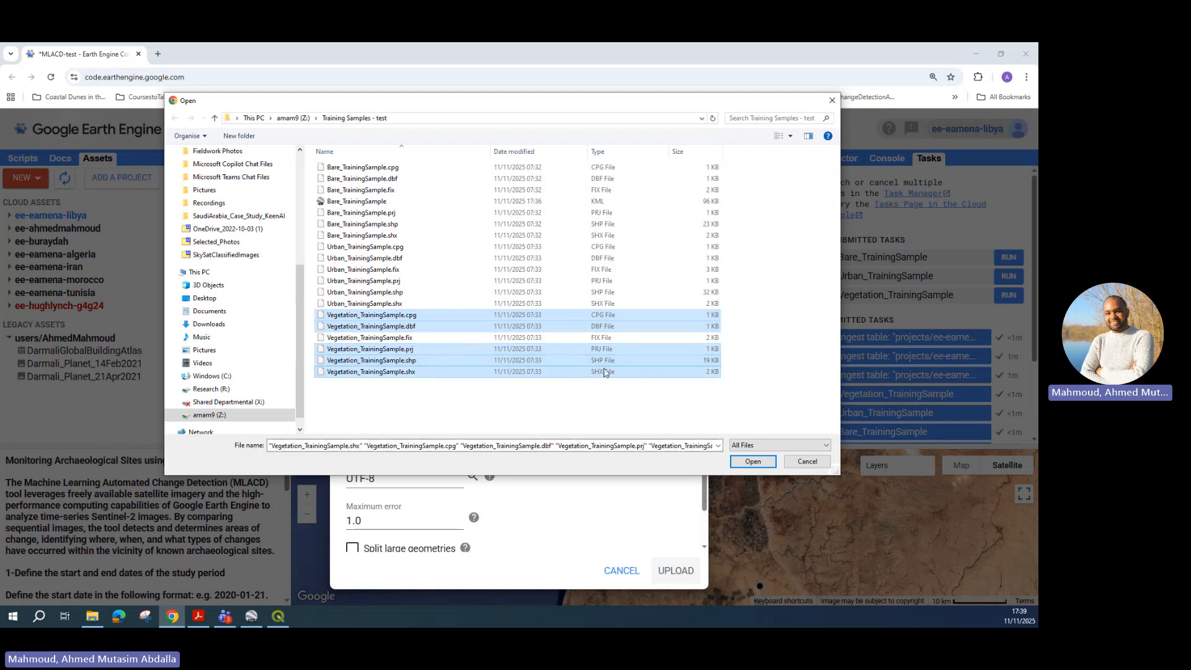
pyautogui.click(757, 464)
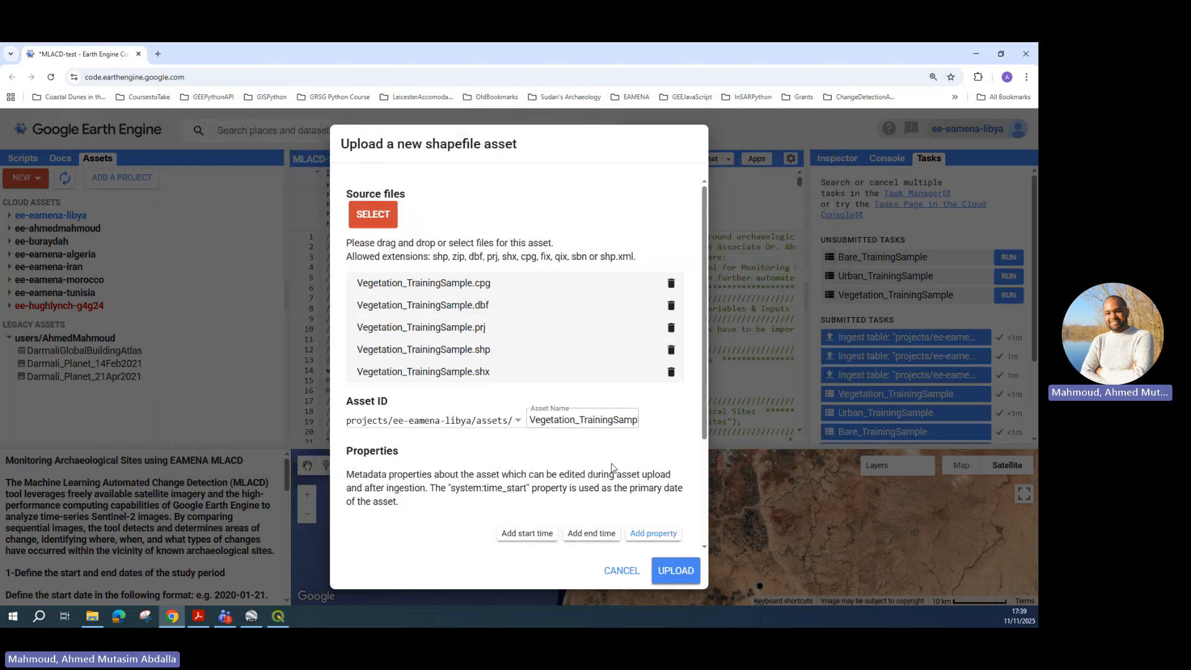
pyautogui.click(681, 577)
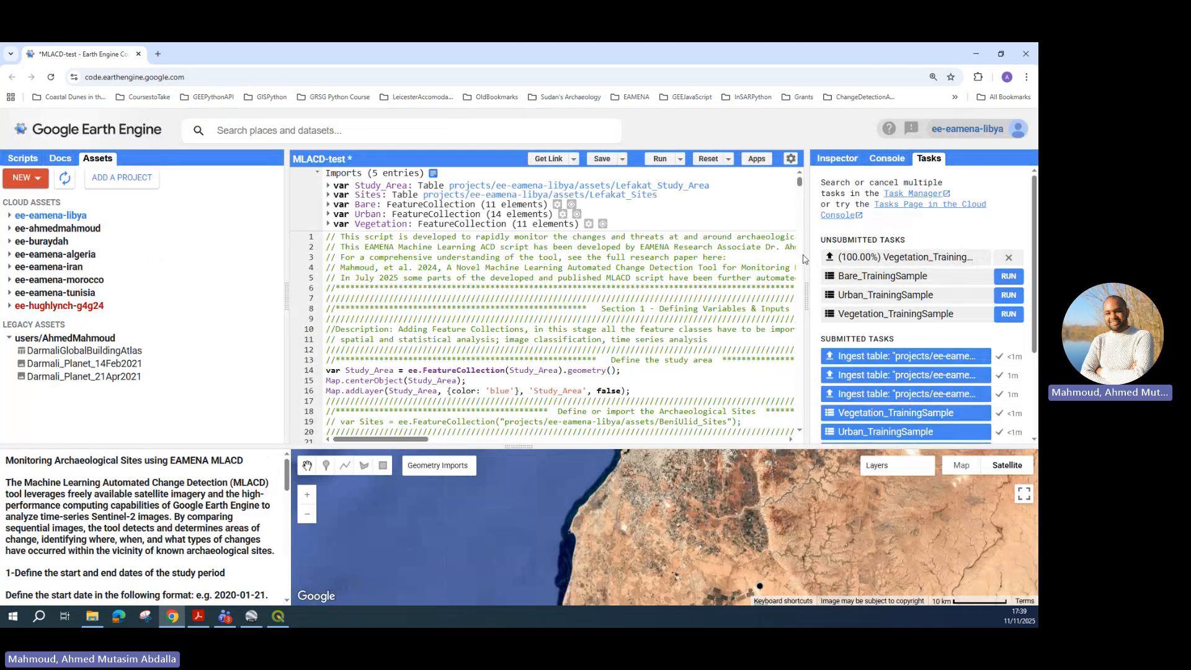
# Widen the task list and expand the ee-eamena-libya assets to find the Lefakat training sample tables.
pyautogui.moveTo(806, 260); pyautogui.dragTo(687, 260)
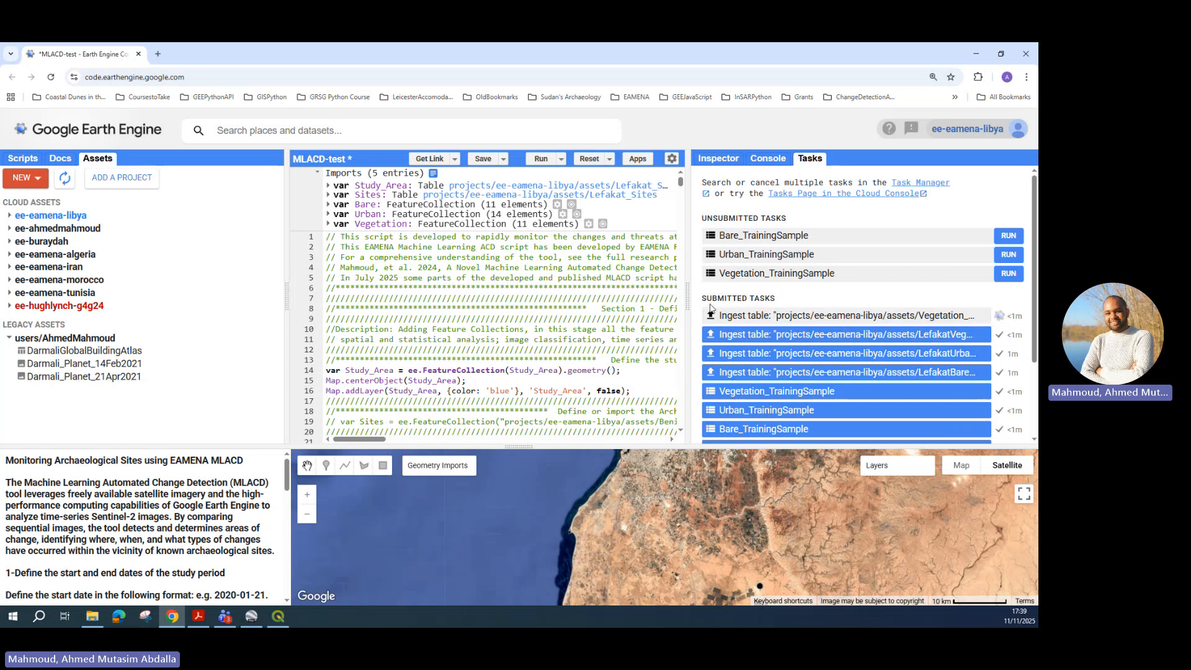
pyautogui.moveTo(688, 300); pyautogui.dragTo(746, 298)
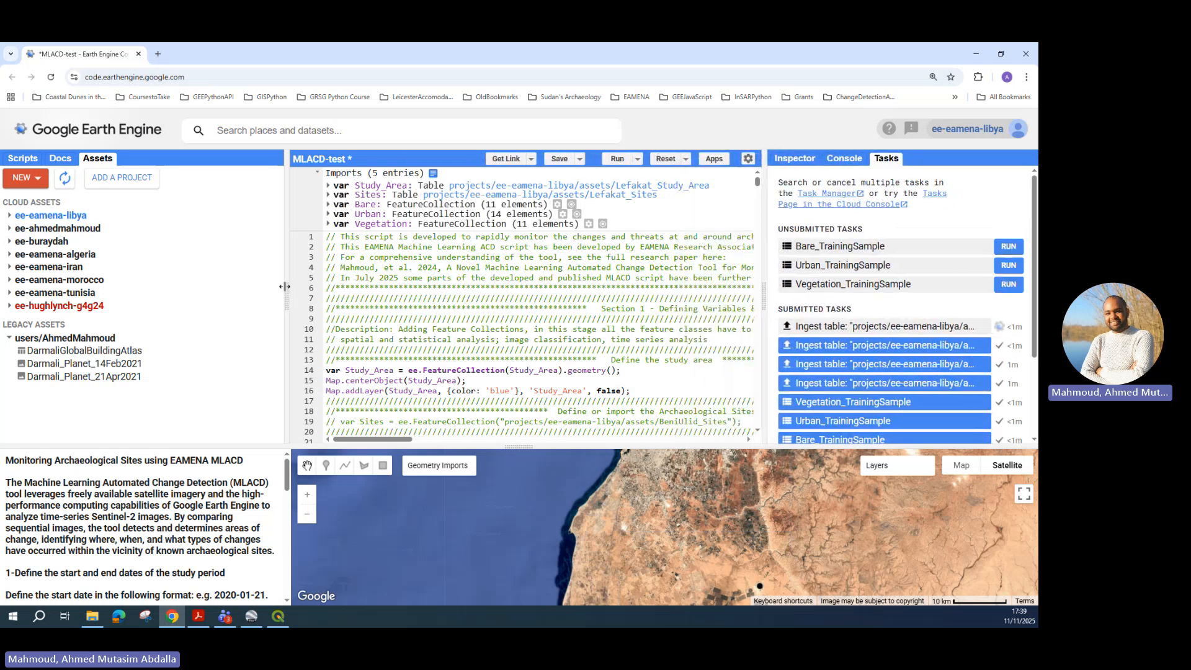
pyautogui.moveTo(284, 286); pyautogui.dragTo(264, 287)
pyautogui.click(9, 216)
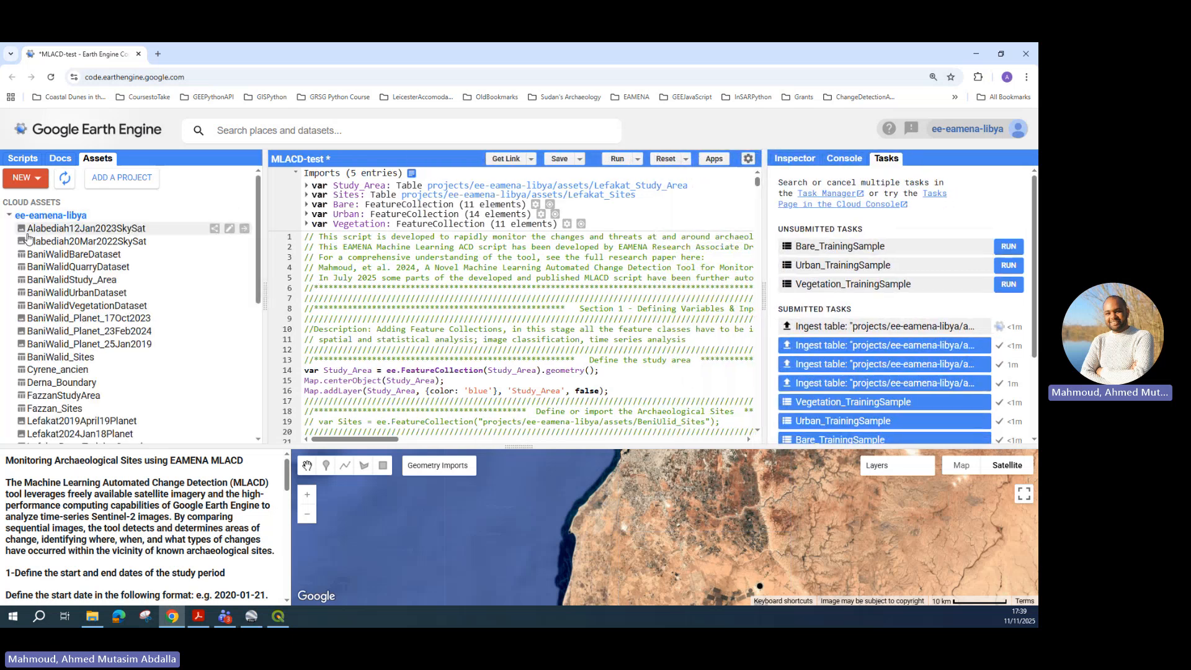
pyautogui.scroll(-5, 37, 236)
pyautogui.scroll(4, 87, 232)
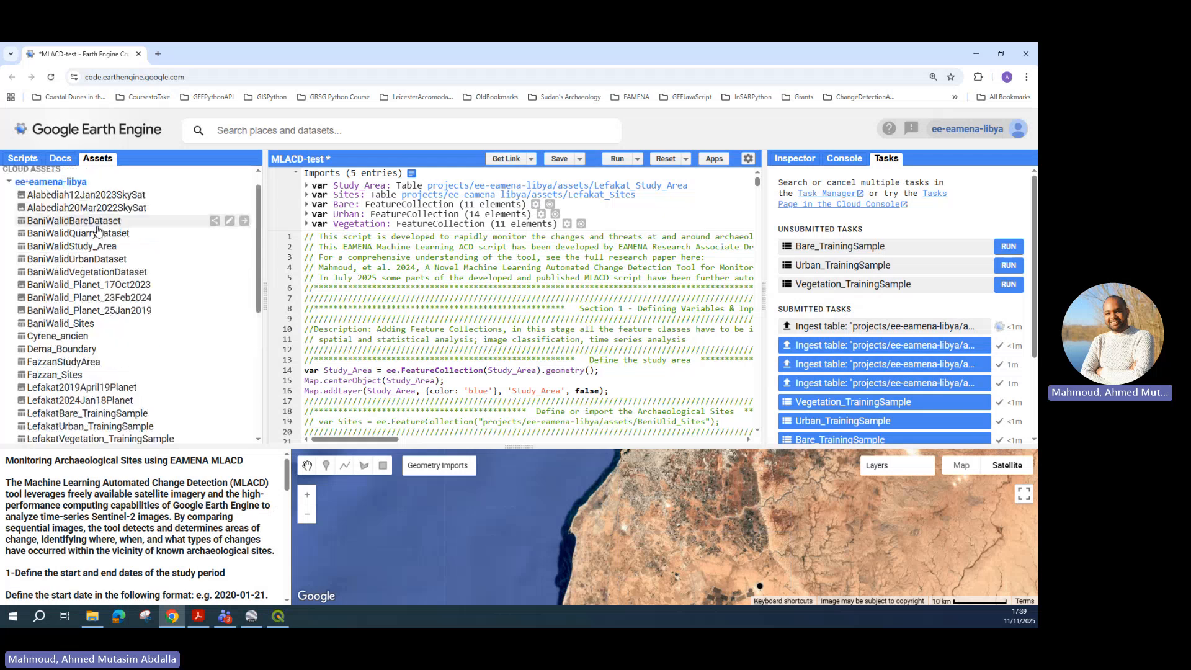
pyautogui.scroll(-3, 102, 307)
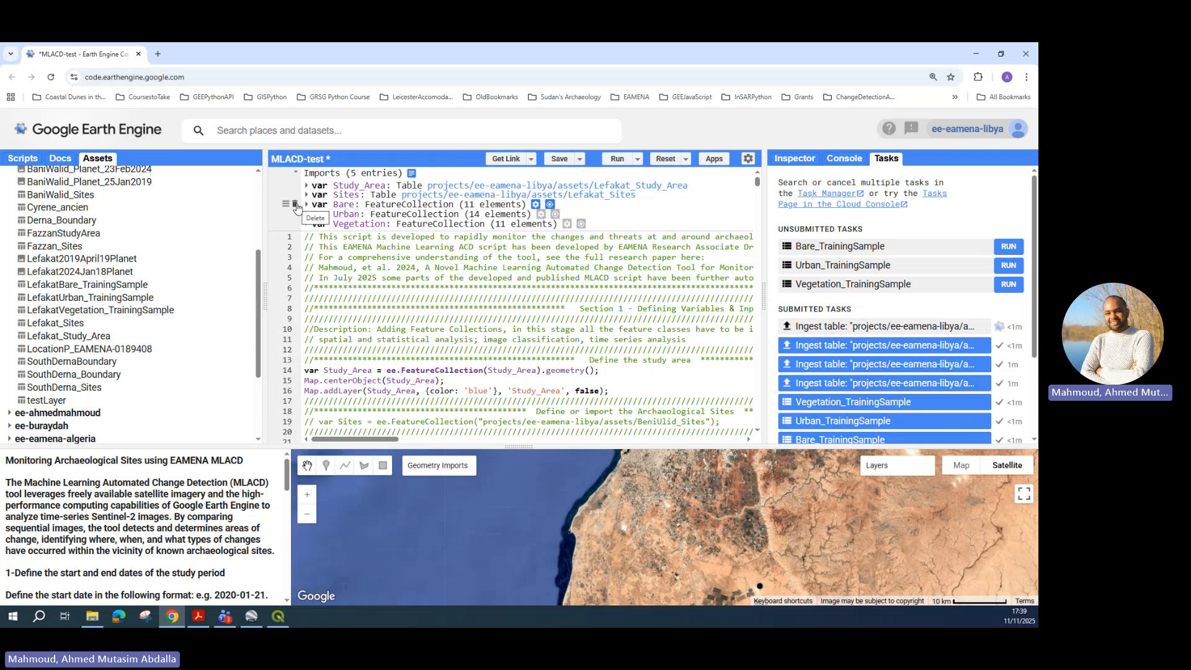
# Delete the Bare, Urban and Vegetation feature collection imports from the MLACD-test script.
pyautogui.click(294, 204)
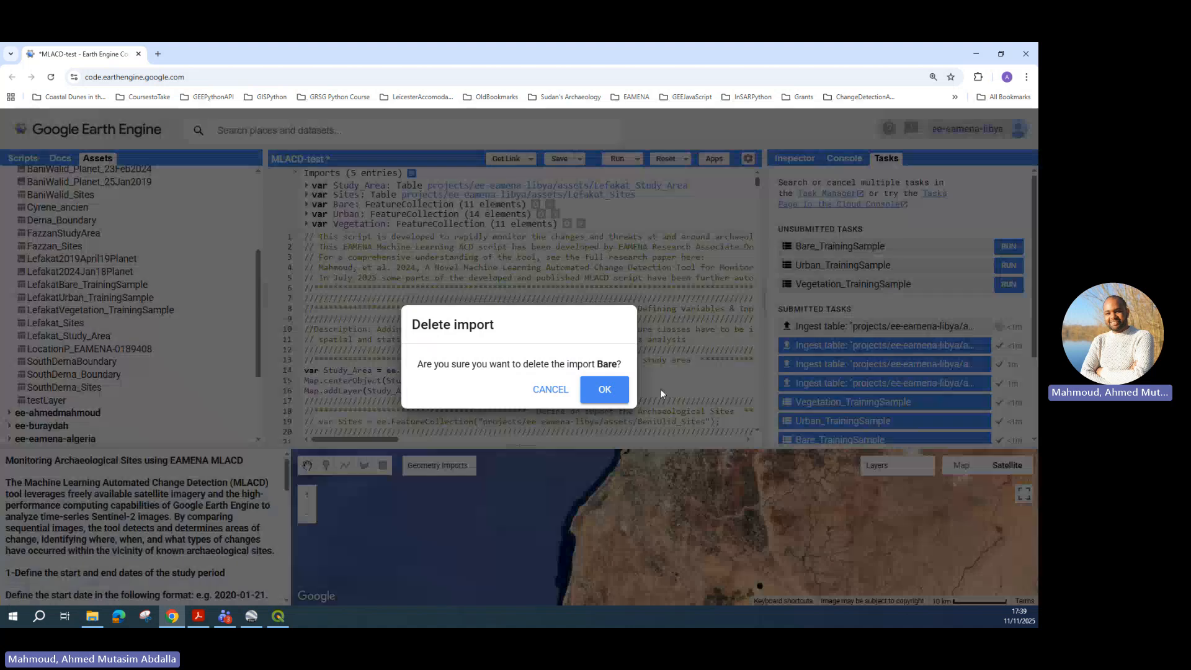
pyautogui.click(607, 390)
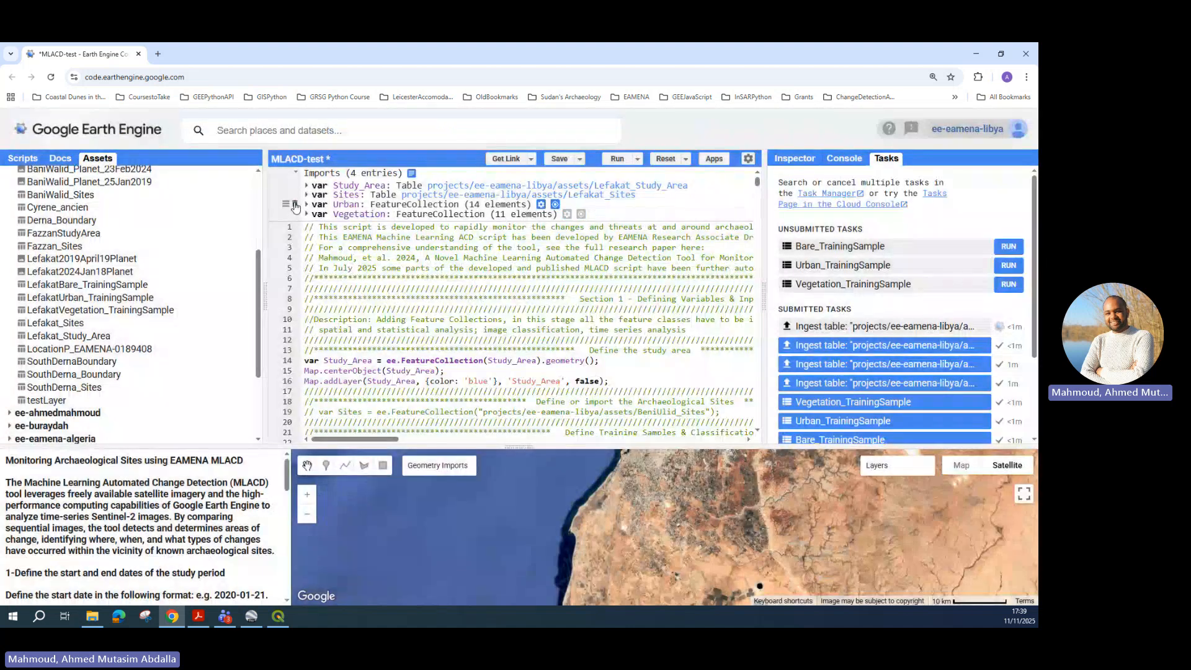
pyautogui.click(294, 205)
pyautogui.click(614, 390)
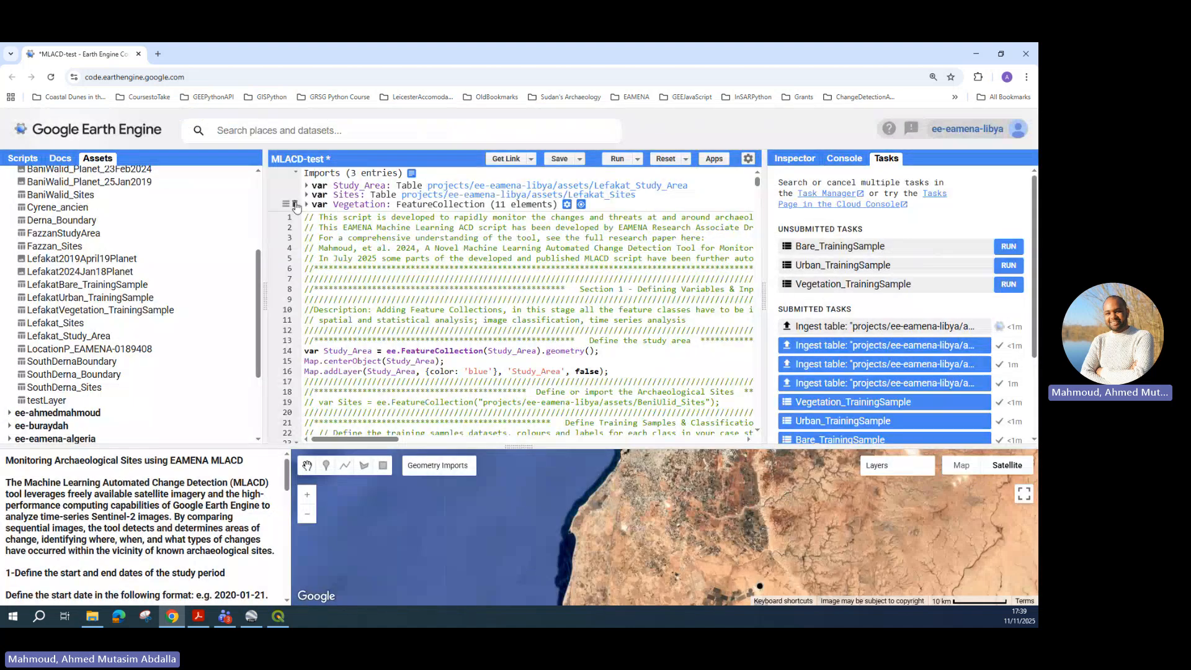
pyautogui.click(294, 204)
pyautogui.click(619, 391)
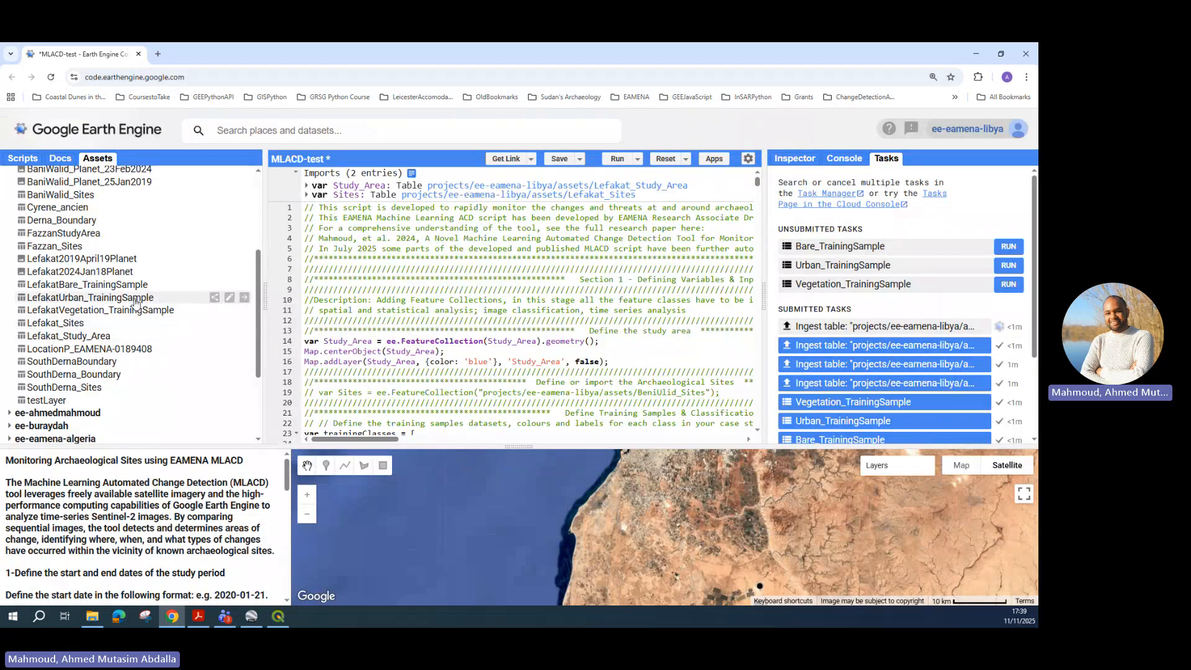
# Import the LefakatBare_TrainingSample, LefakatUrban_TrainingSample and LefakatVegetation_TrainingSample assets into the script.
pyautogui.click(244, 288)
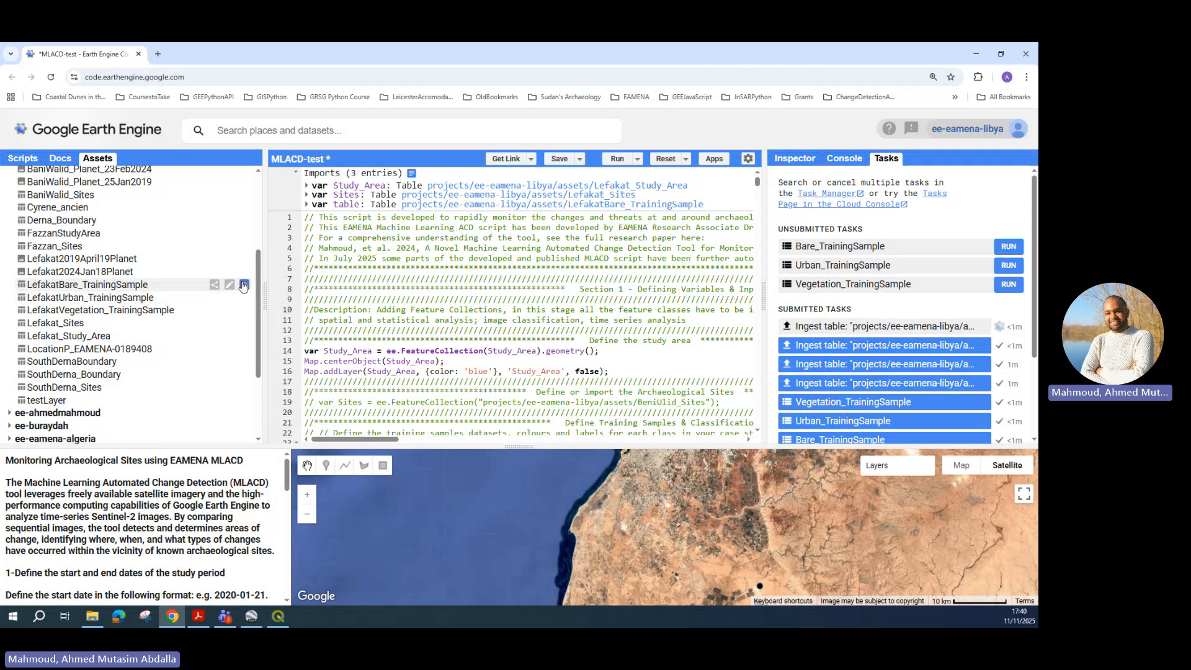
pyautogui.click(244, 310)
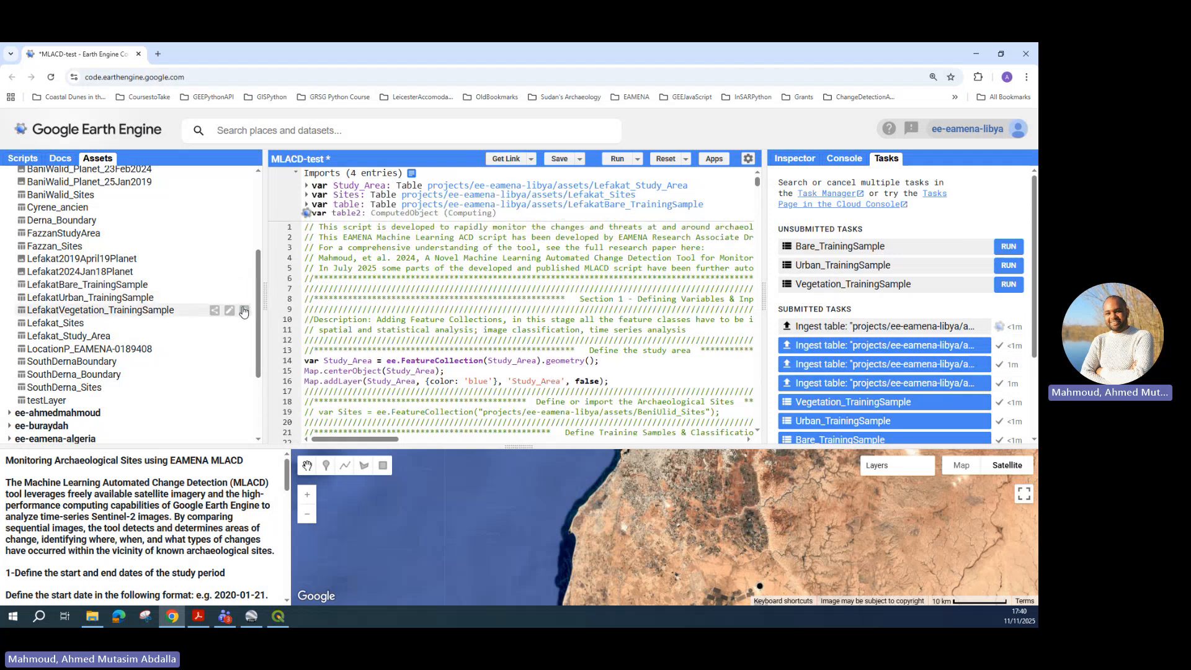
pyautogui.click(244, 310)
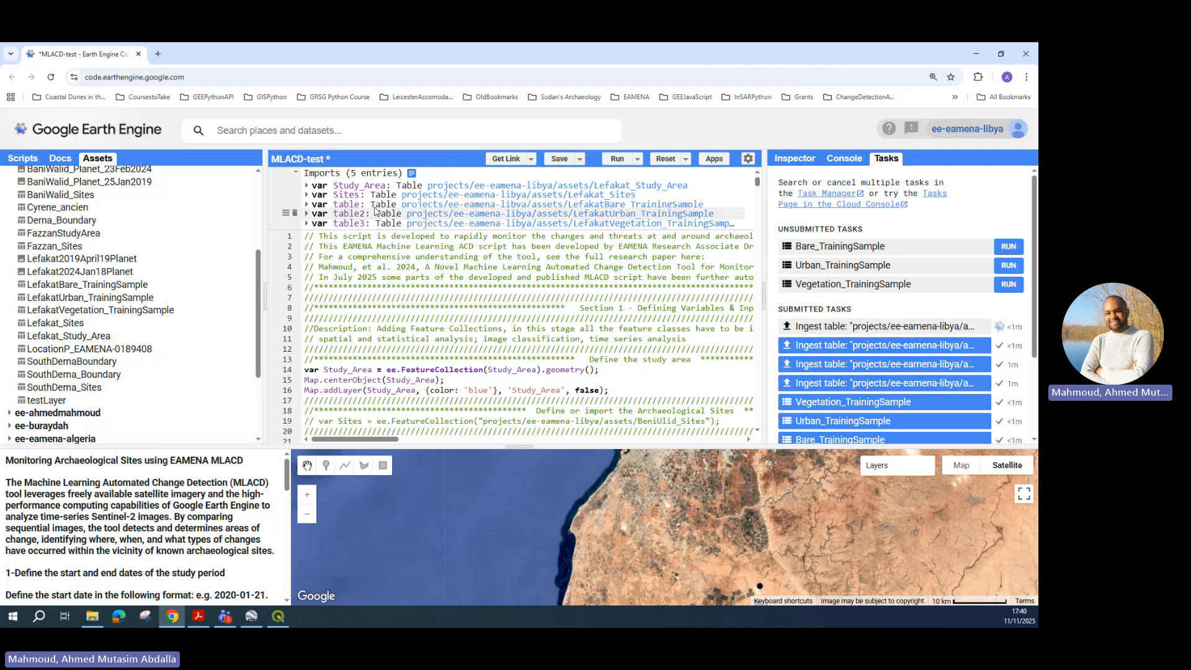
# Rename the imported bare, urban and vegetation training sample tables as Bare, Urban and vegetation.
pyautogui.click(347, 205)
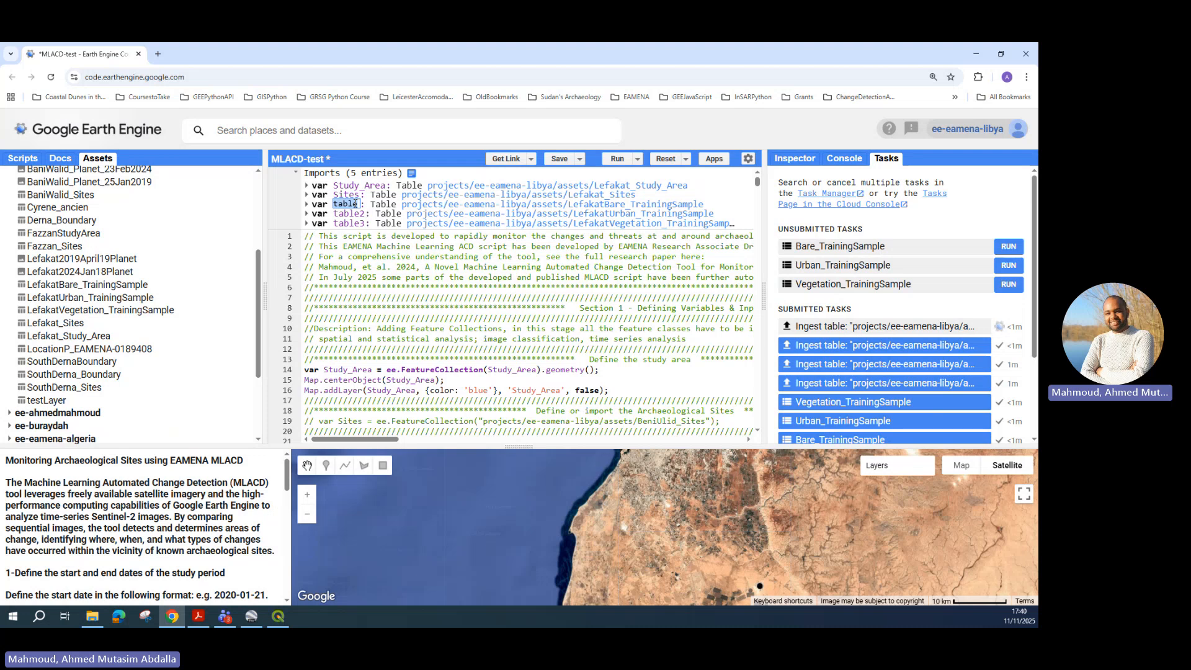
pyautogui.write('Bare')
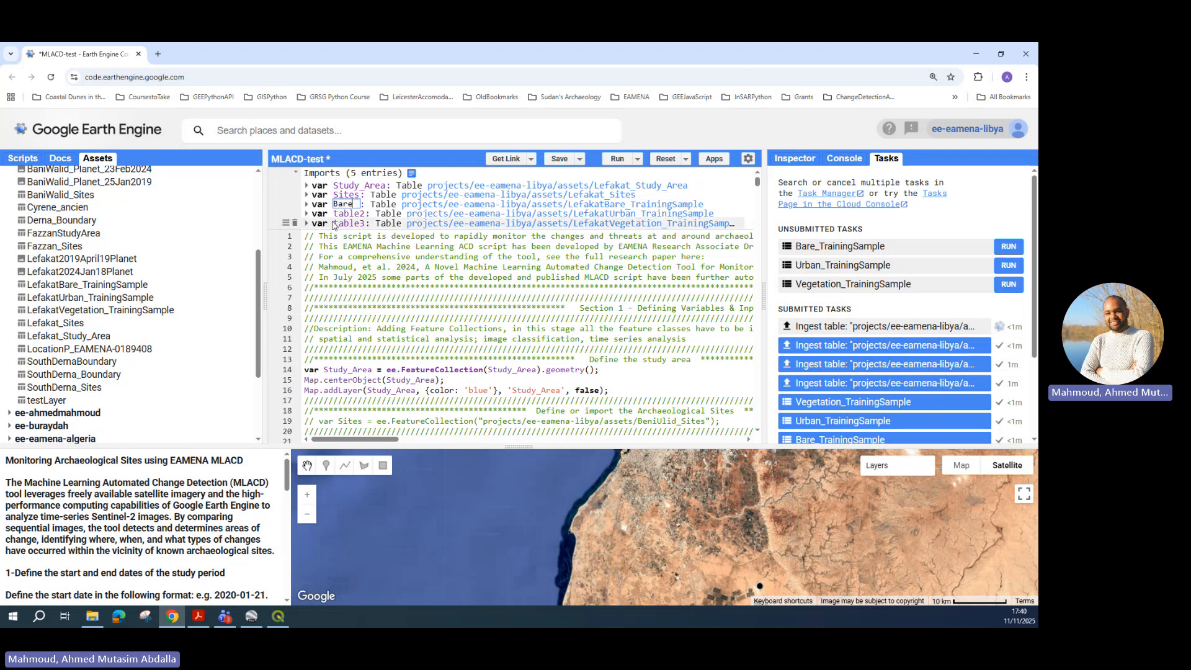
pyautogui.click(347, 214)
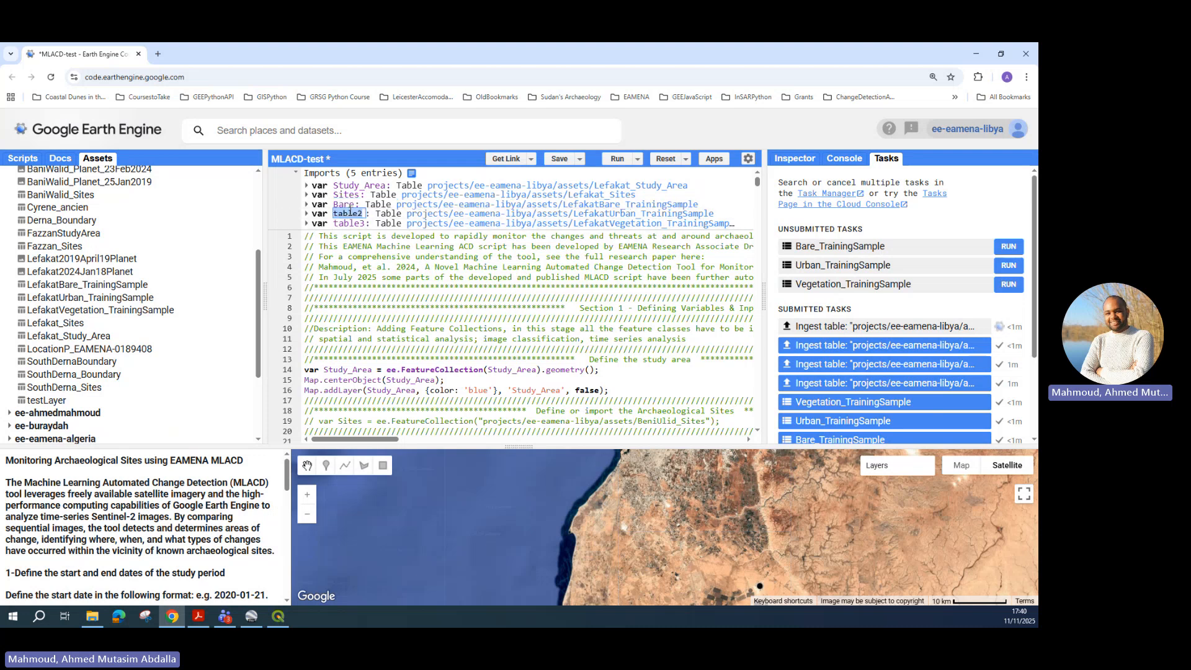
pyautogui.write('Urba')
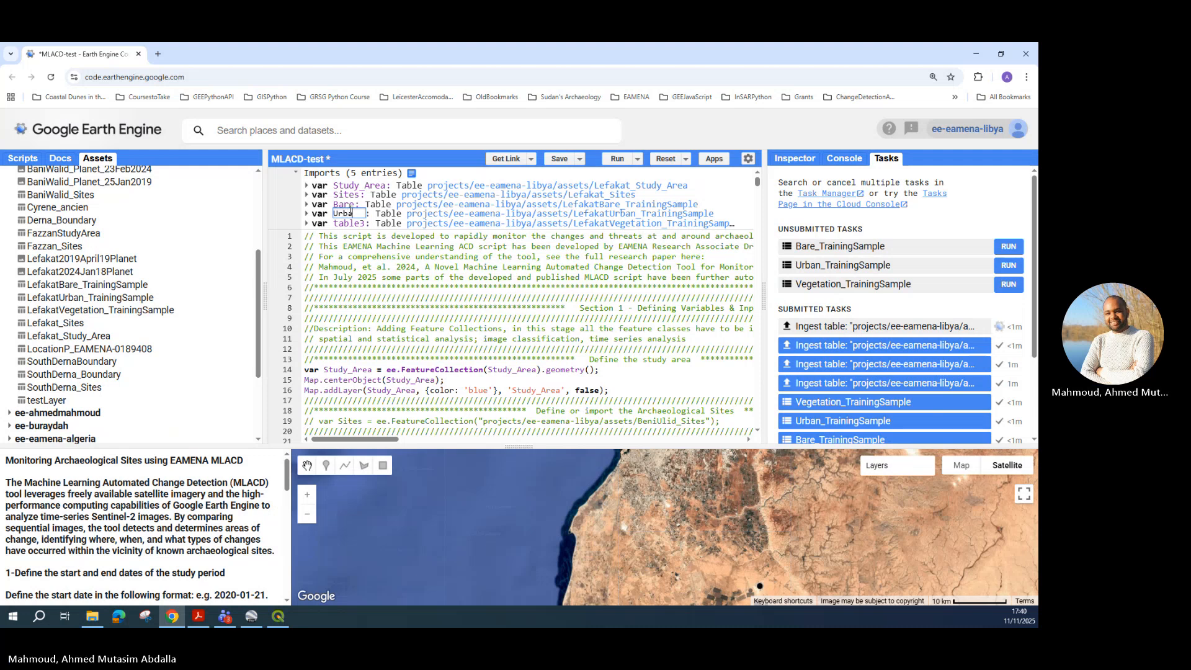
pyautogui.write('n')
pyautogui.click(358, 223)
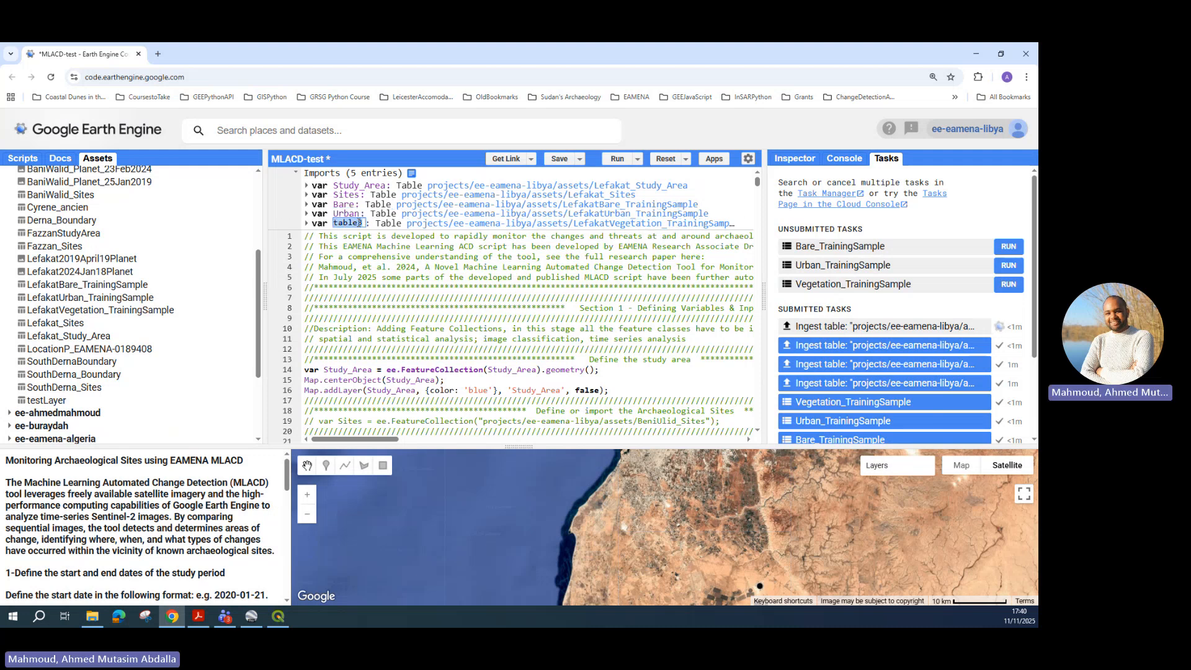
pyautogui.write('Vegetation')
pyautogui.press('Return')
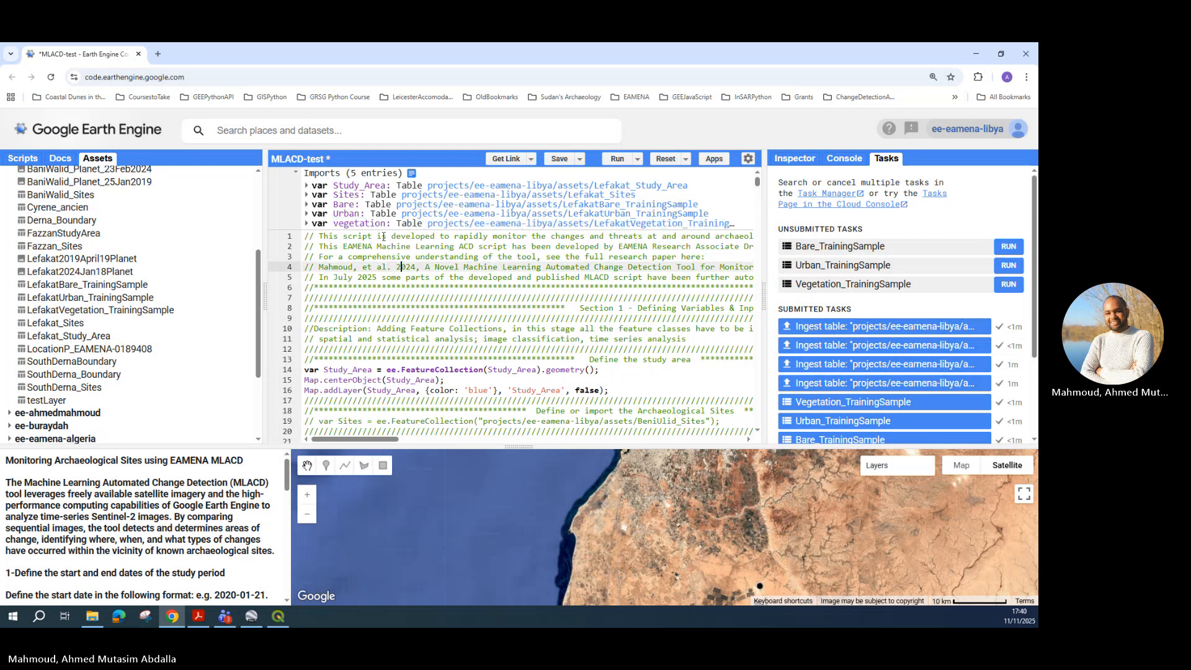
# Compare the import names with the trainingClasses list and rename the vegetation import as Vegetation with a capital V.
pyautogui.scroll(-2, 624, 323)
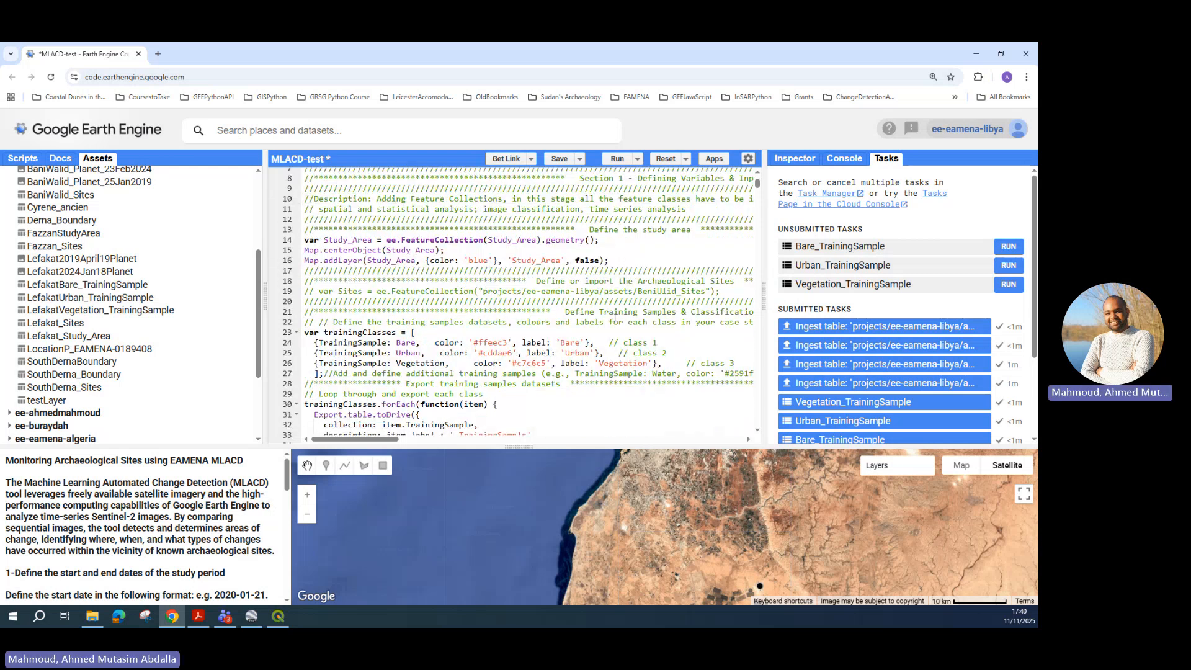
pyautogui.scroll(2, 437, 289)
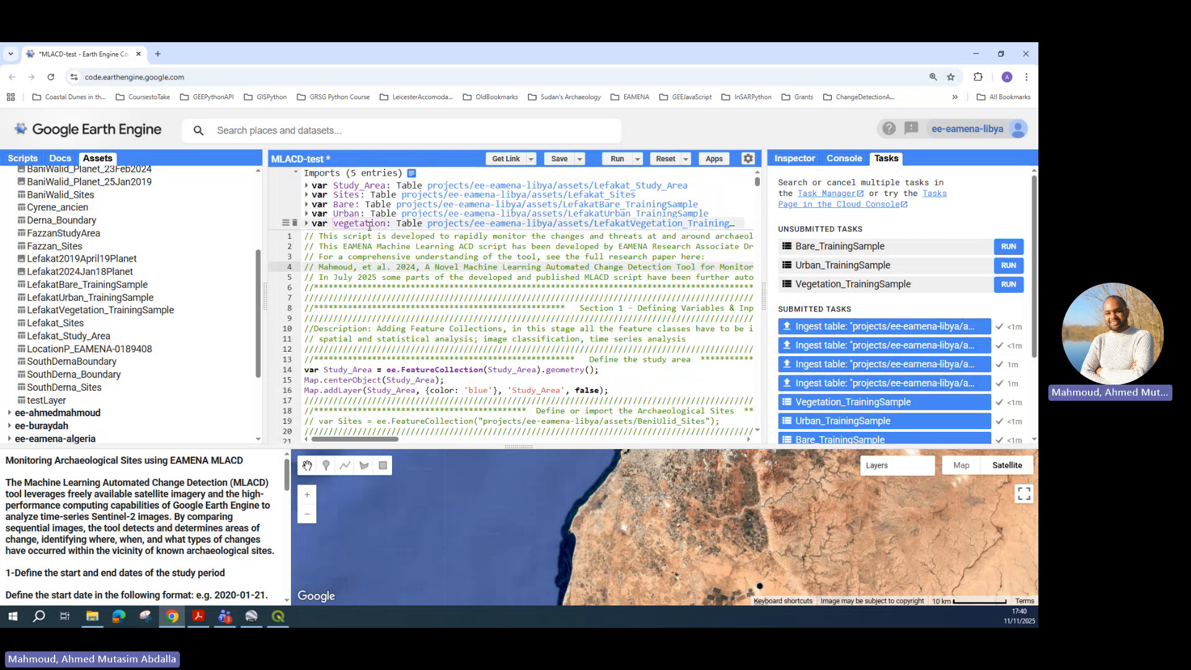
pyautogui.click(340, 225)
pyautogui.scroll(-1, 340, 225)
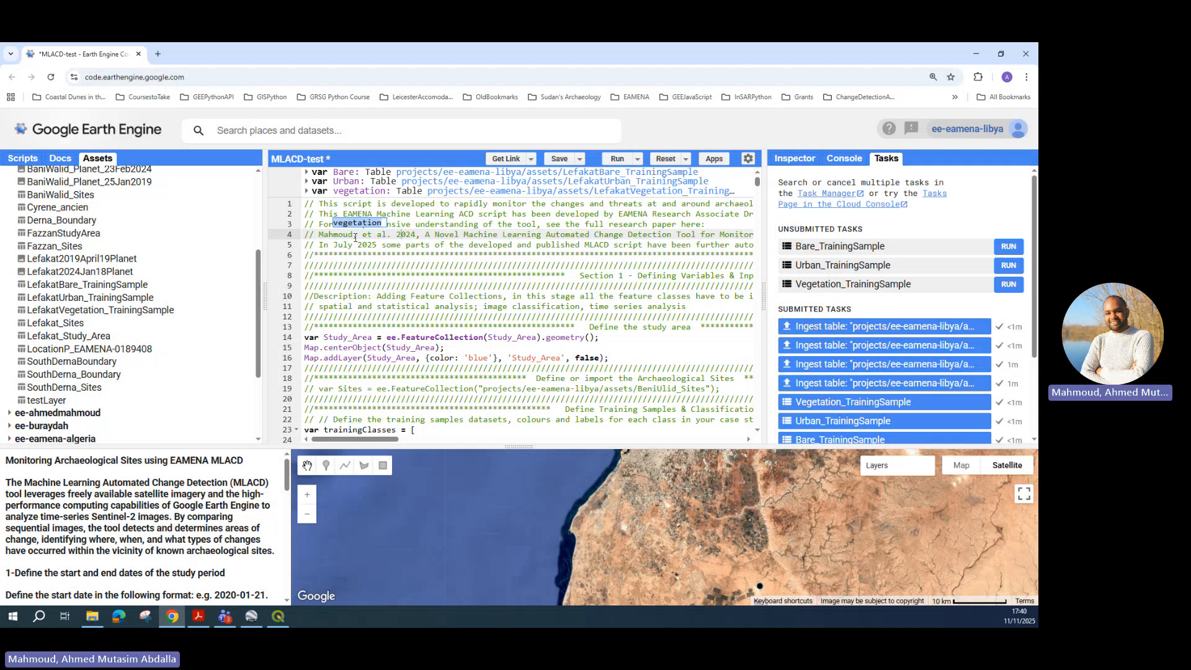
pyautogui.click(372, 286)
pyautogui.scroll(1, 373, 286)
pyautogui.click(339, 225)
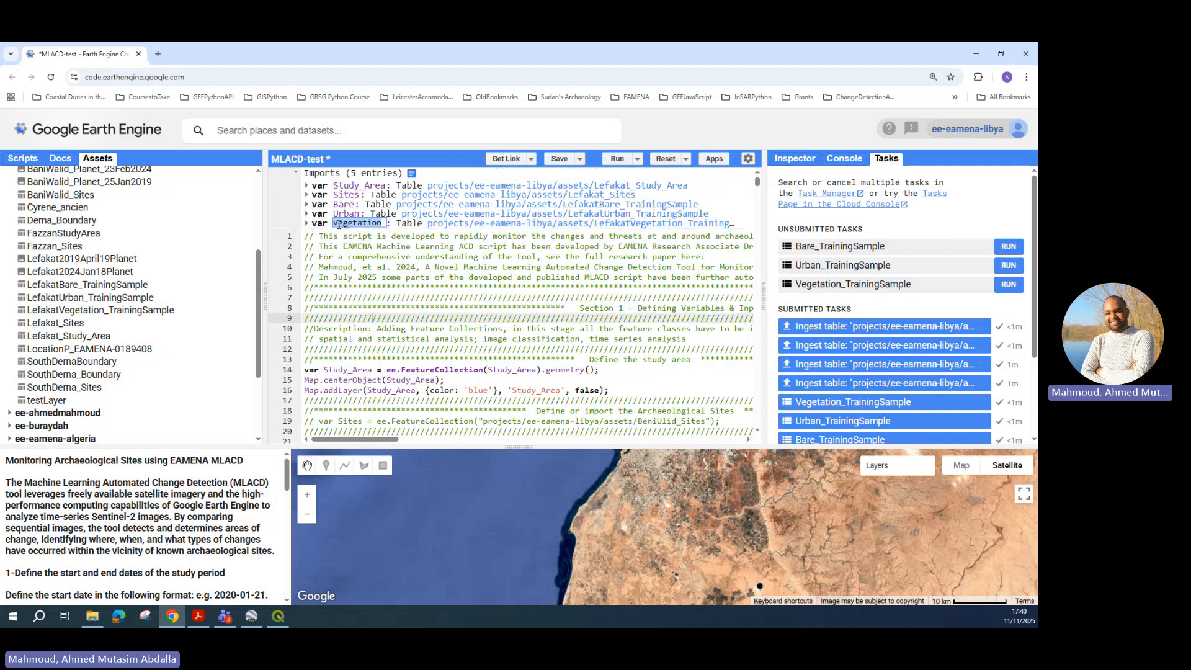
pyautogui.scroll(-4, 405, 366)
pyautogui.click(423, 364)
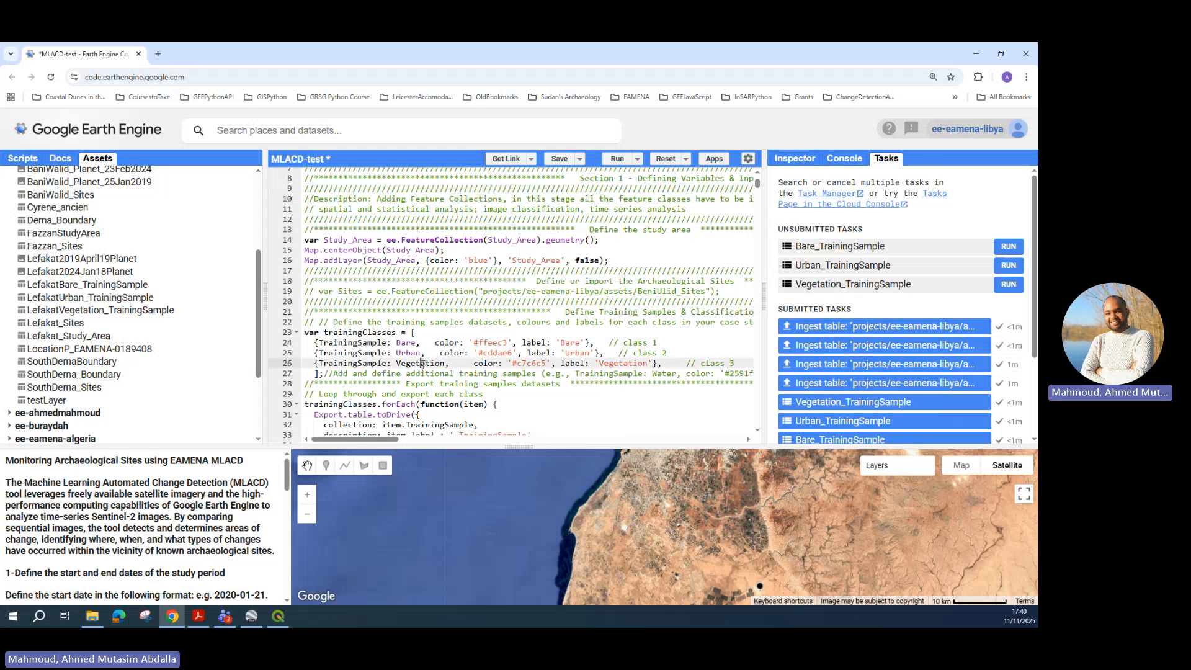
pyautogui.scroll(4, 380, 313)
pyautogui.click(341, 227)
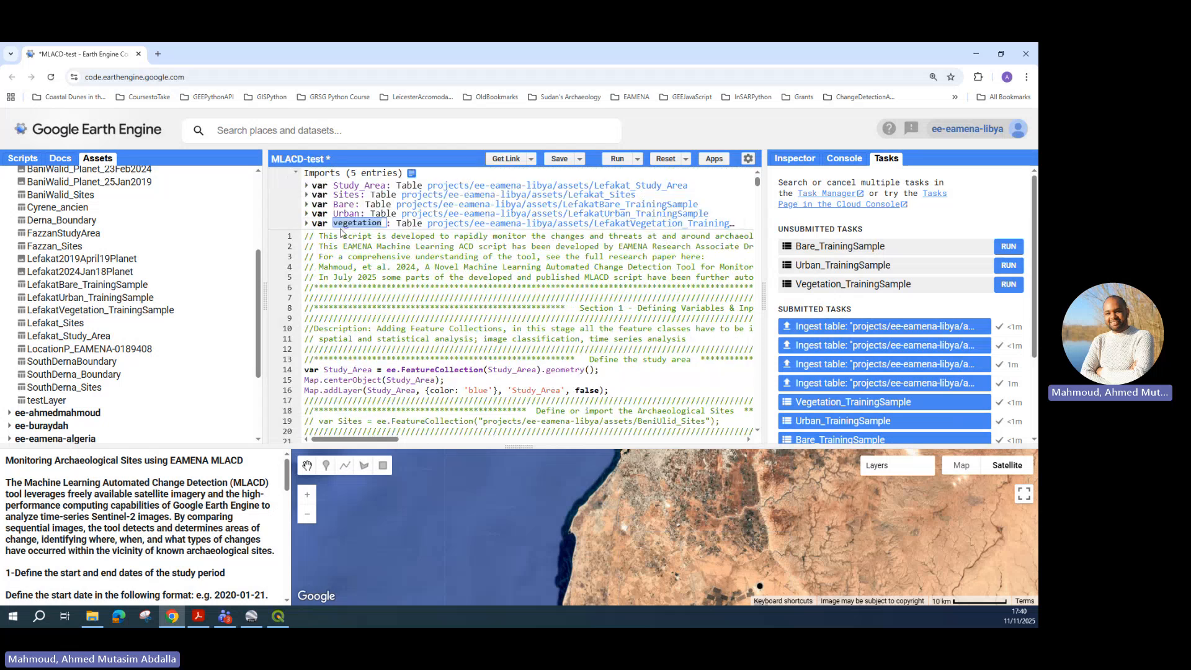
pyautogui.click(338, 223)
pyautogui.press('BackSpace')
pyautogui.write('V')
pyautogui.click(400, 273)
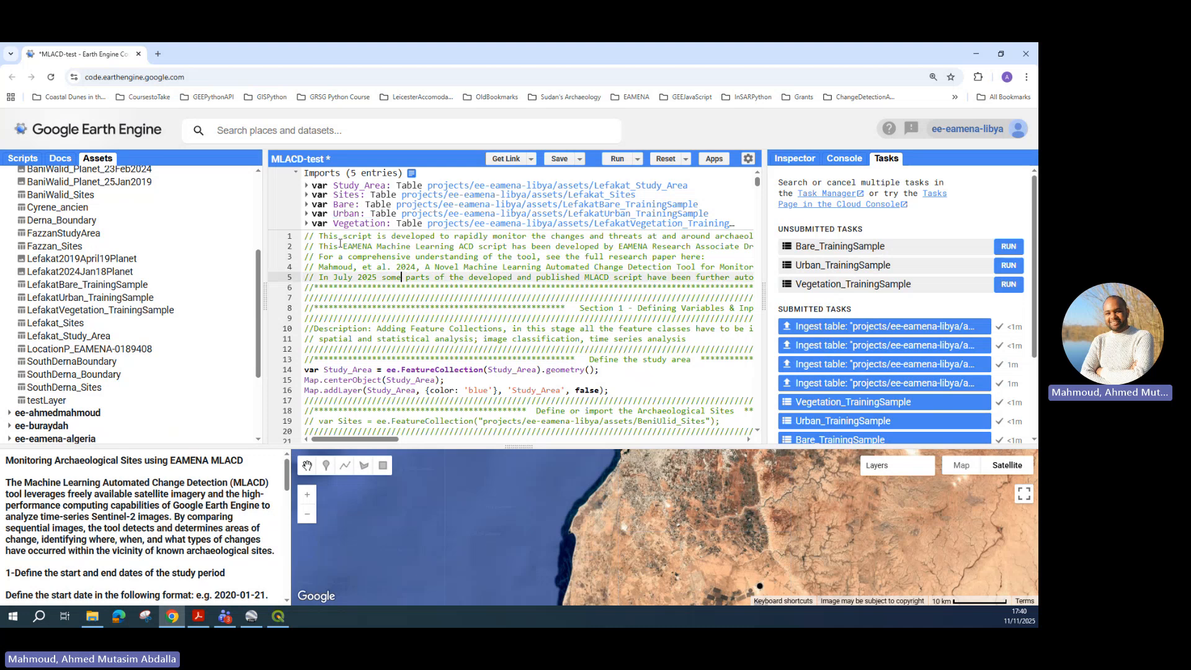
pyautogui.scroll(-3, 410, 298)
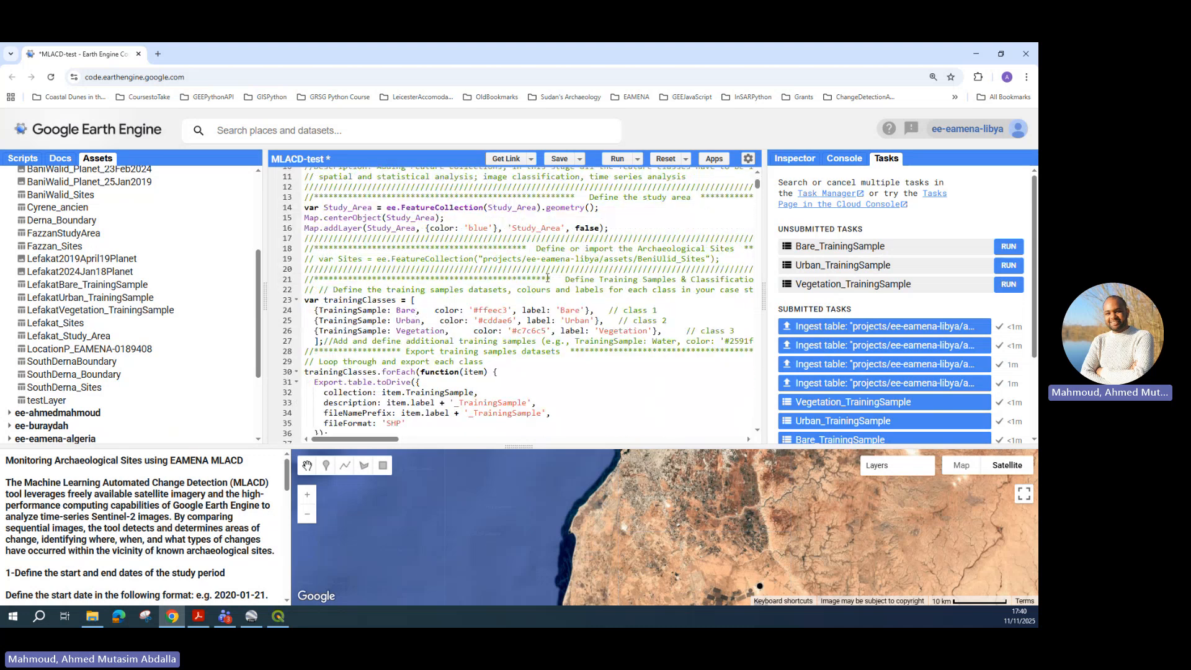
pyautogui.scroll(4, 547, 279)
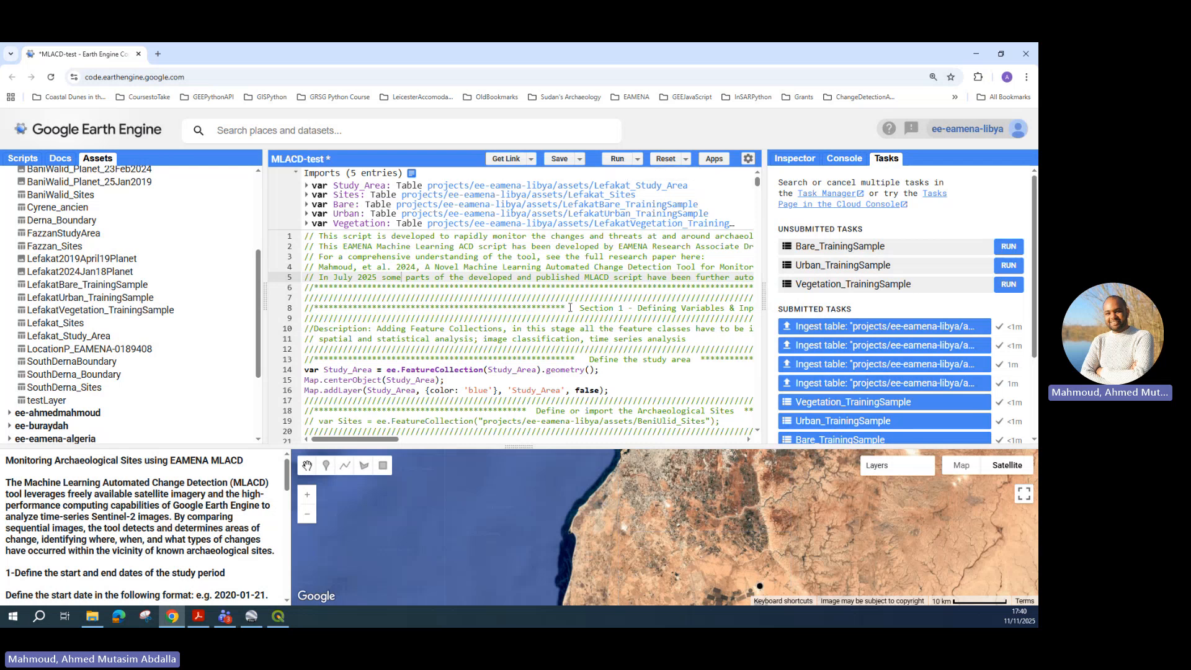
# Save the MLACD-test script with its renamed training sample imports.
pyautogui.hotkey('ctrl', 's')
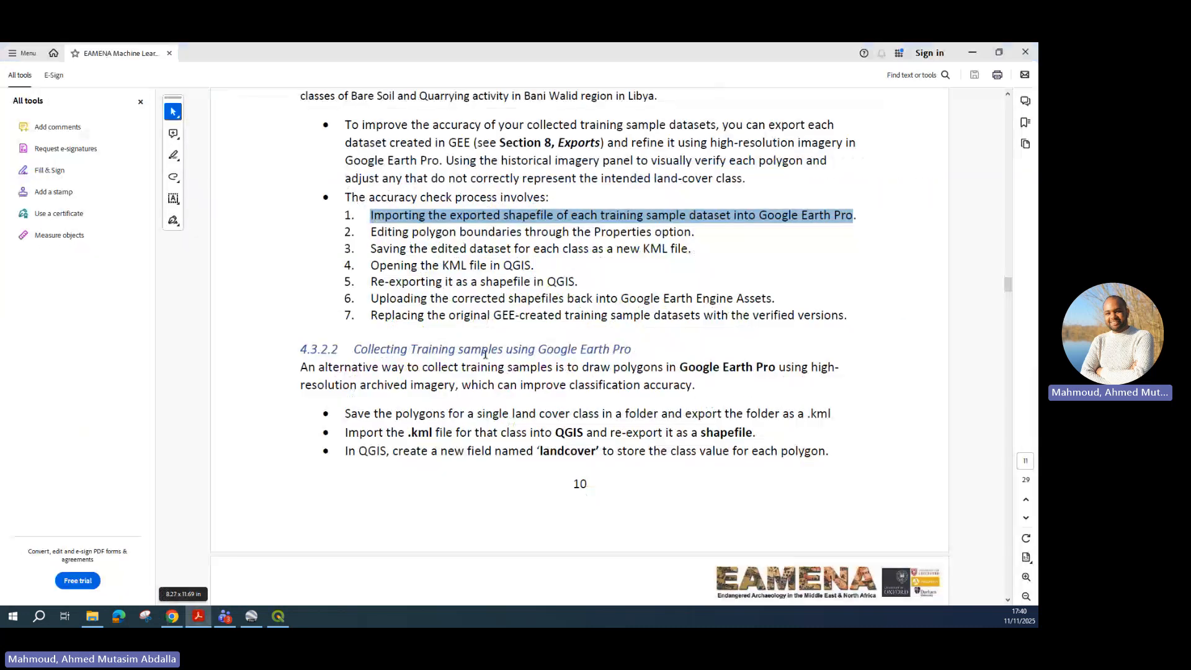
# Switch to the EAMENA manual in Adobe Acrobat and review the numbered accuracy check process for training sample datasets.
pyautogui.click(199, 616)
pyautogui.click(650, 290)
pyautogui.scroll(3, 716, 291)
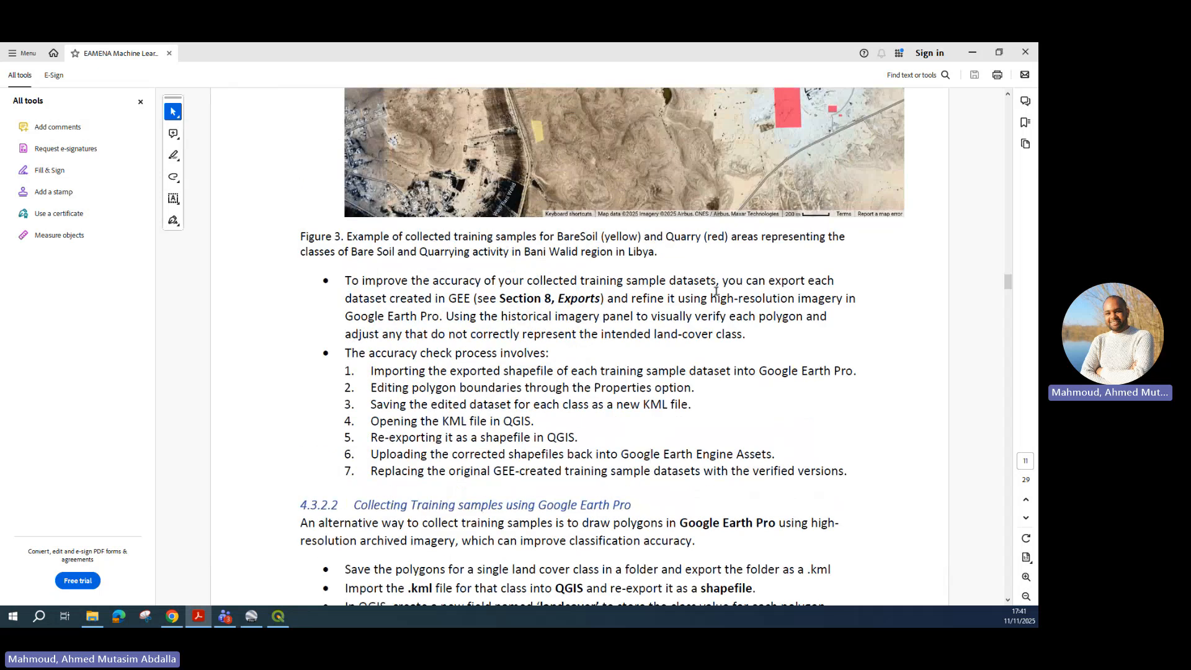
pyautogui.scroll(-2, 716, 291)
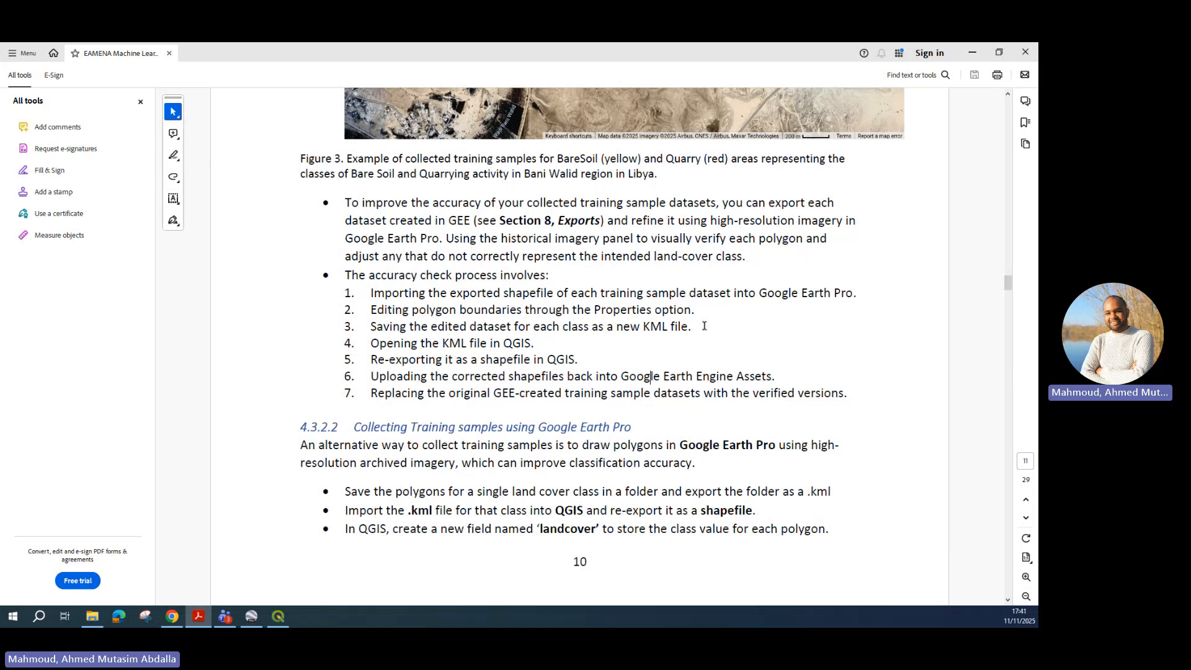
pyautogui.moveTo(849, 394)
pyautogui.mouseDown()
pyautogui.moveTo(408, 301)
pyautogui.moveTo(353, 277)
pyautogui.mouseUp()
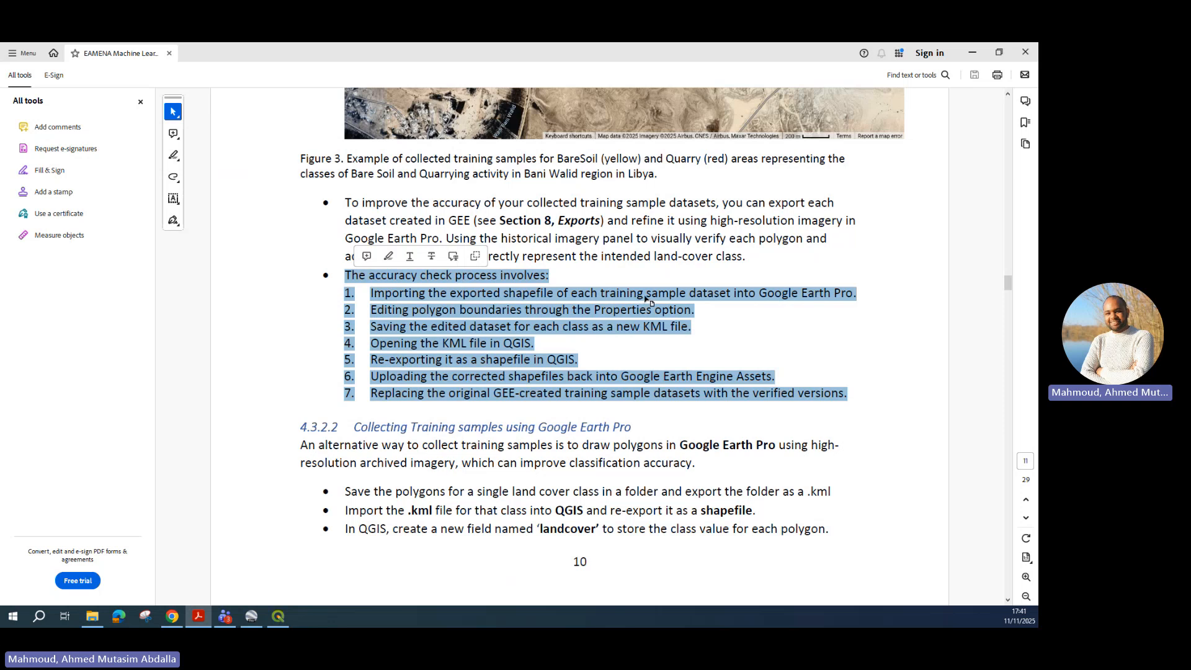
# Read section 4.3.2.2 on collecting training samples using Google Earth Pro, including the landcover field, asset upload and import naming instructions.
pyautogui.scroll(-4, 648, 301)
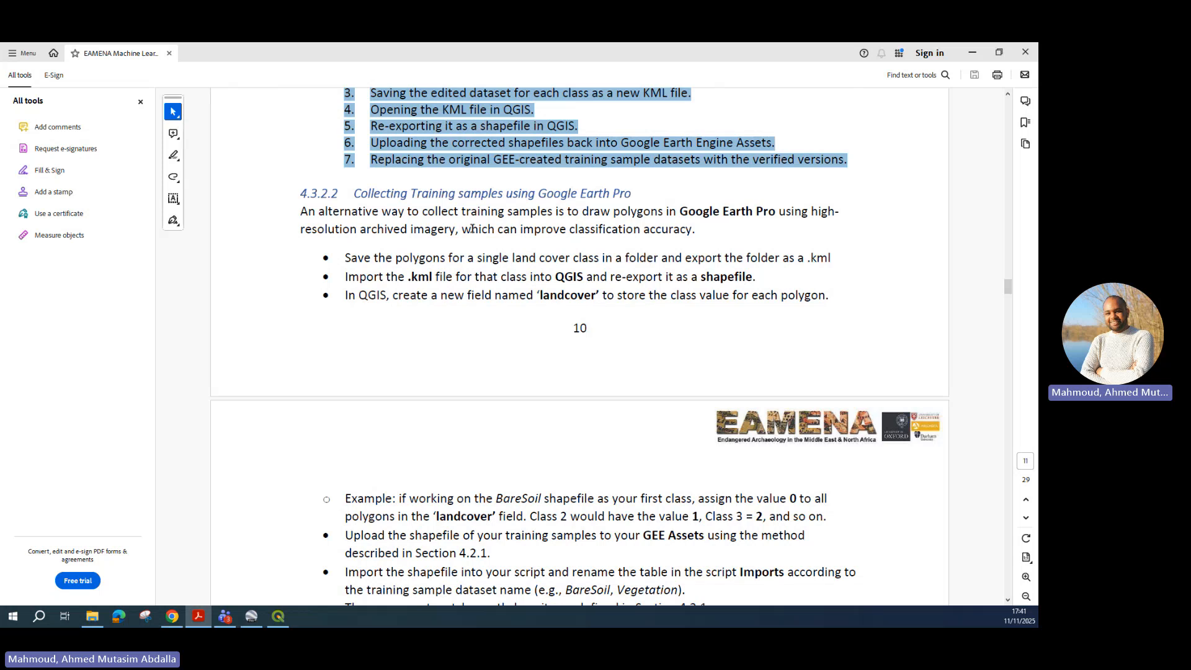
pyautogui.scroll(-1, 456, 227)
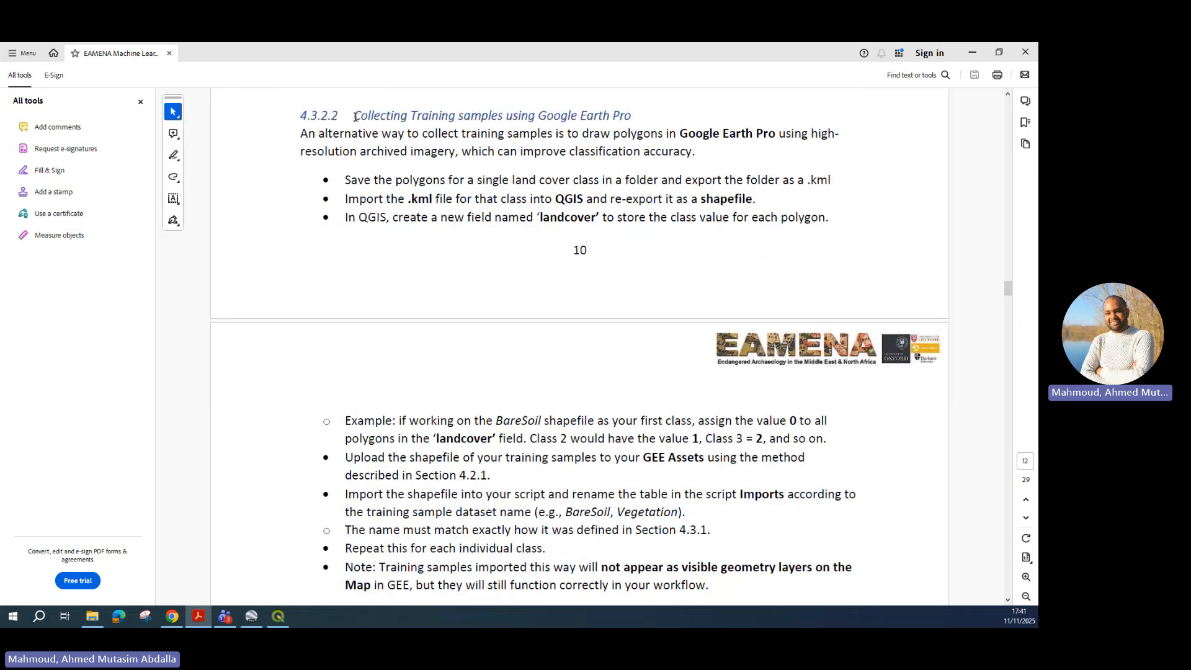
pyautogui.moveTo(352, 116); pyautogui.dragTo(805, 299)
pyautogui.click(669, 185)
pyautogui.scroll(-1, 437, 219)
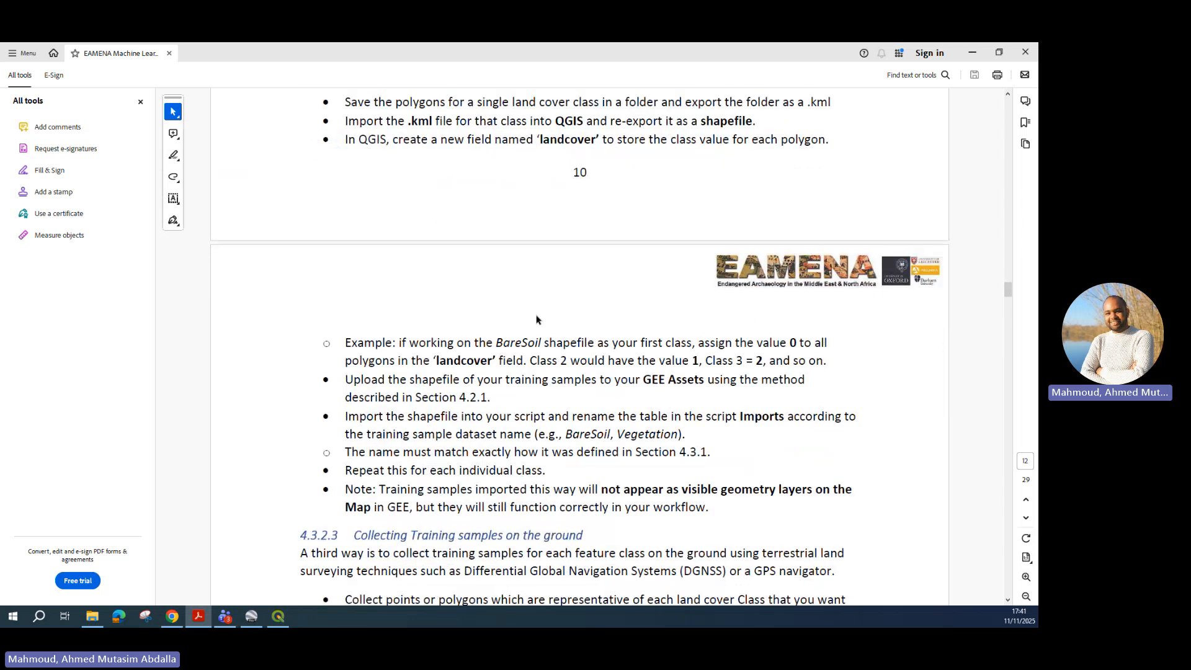
pyautogui.scroll(1, 434, 214)
pyautogui.scroll(-1, 432, 210)
pyautogui.scroll(-5, 584, 292)
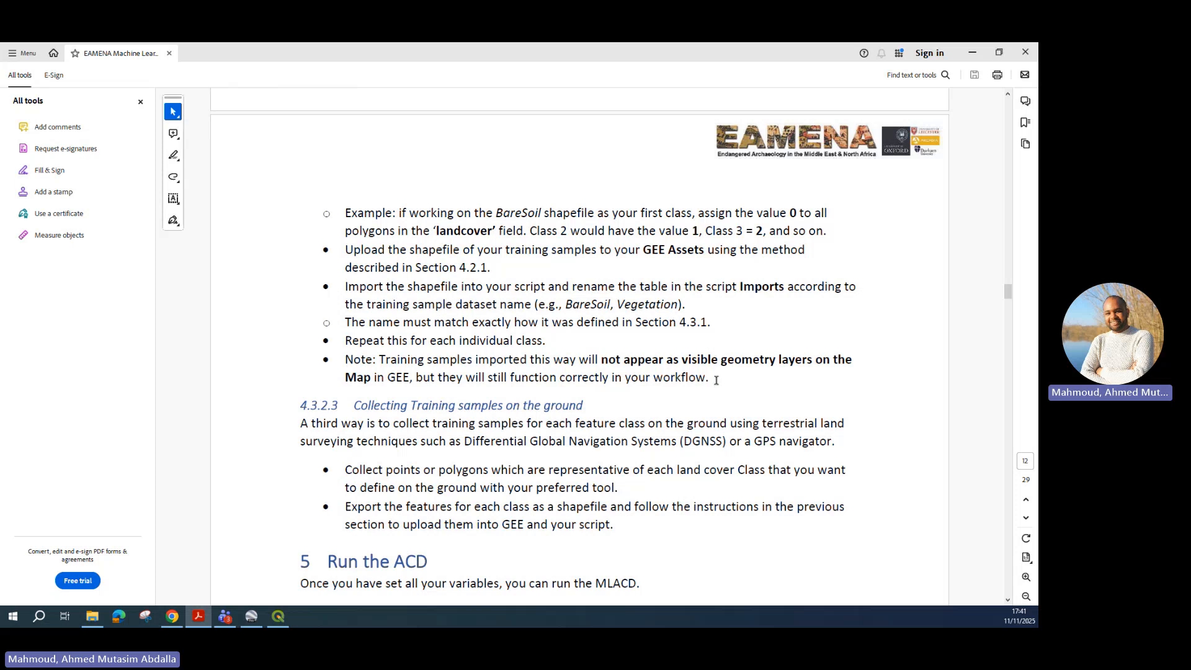
pyautogui.moveTo(713, 379); pyautogui.dragTo(613, 249)
pyautogui.click(528, 235)
# Read section 4.3.2.3 on collecting training samples on the ground and exporting each class as a shapefile.
pyautogui.scroll(-3, 584, 248)
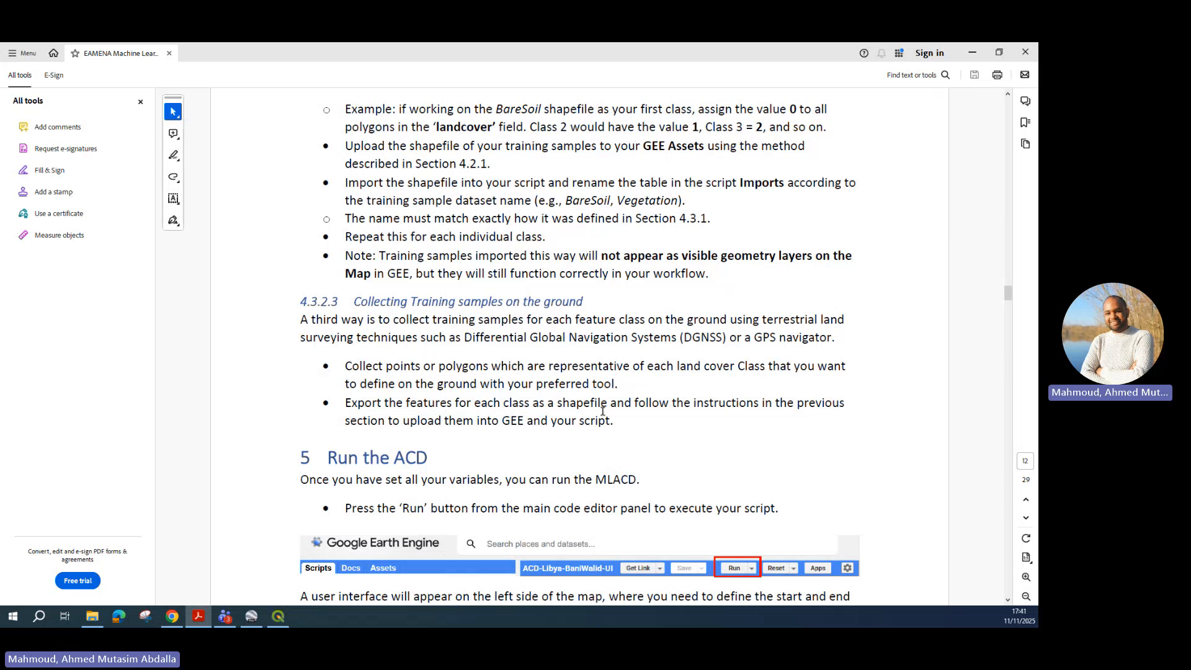
pyautogui.moveTo(620, 424); pyautogui.dragTo(352, 297)
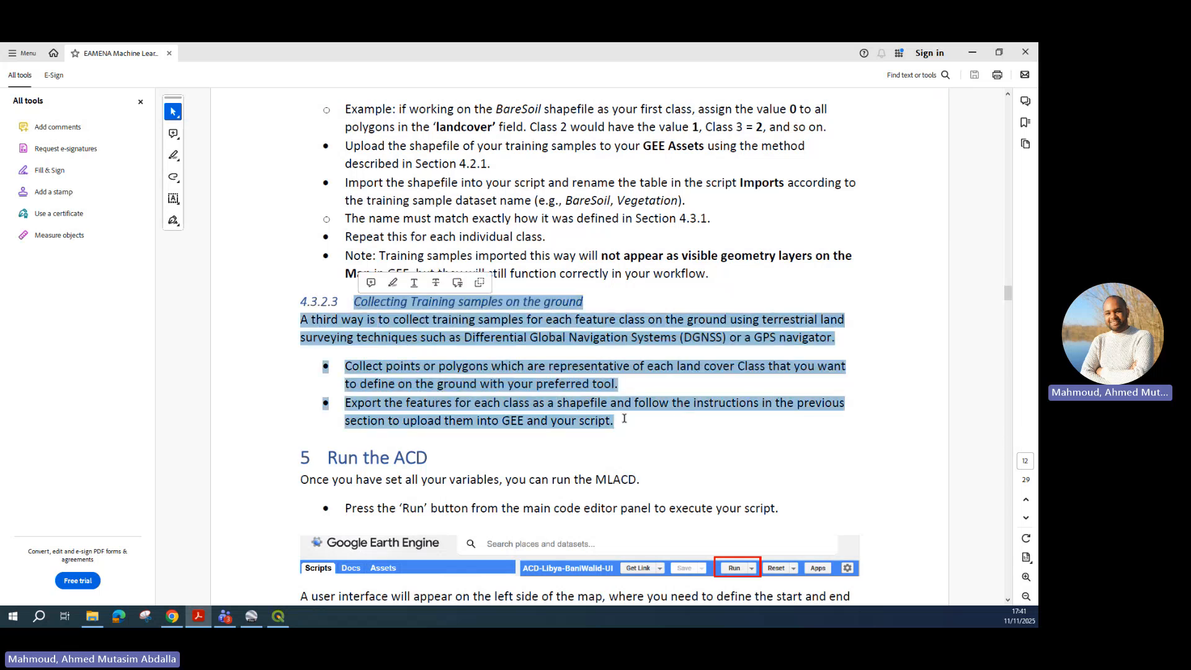
pyautogui.moveTo(622, 419); pyautogui.dragTo(611, 403)
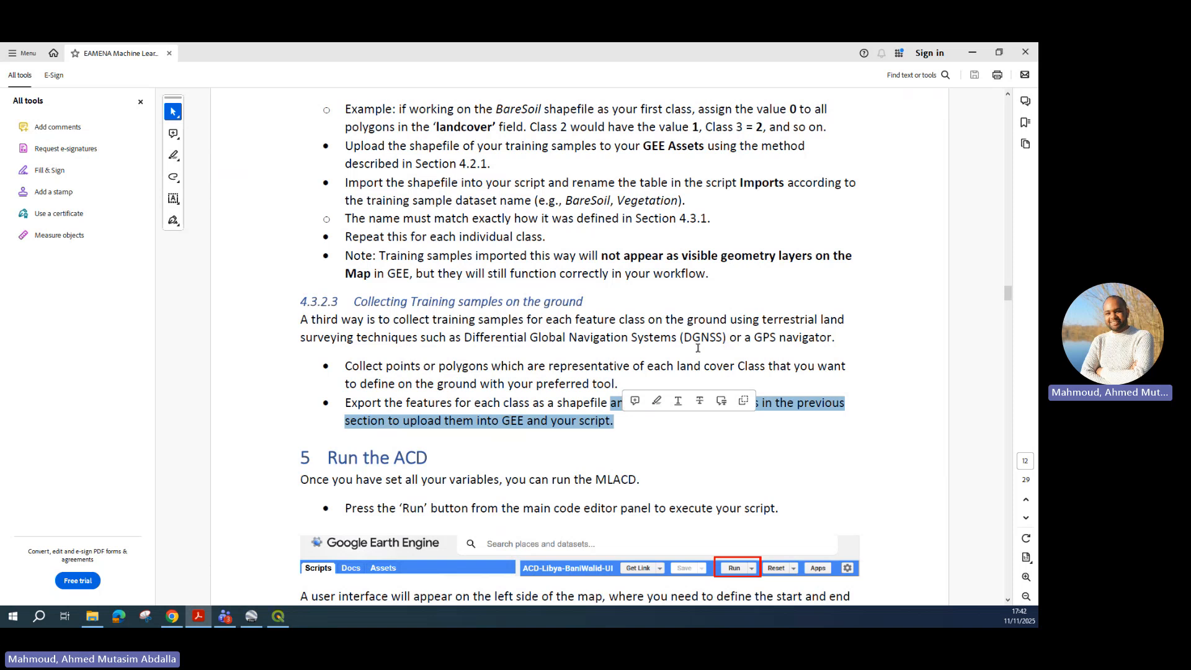
pyautogui.click(476, 340)
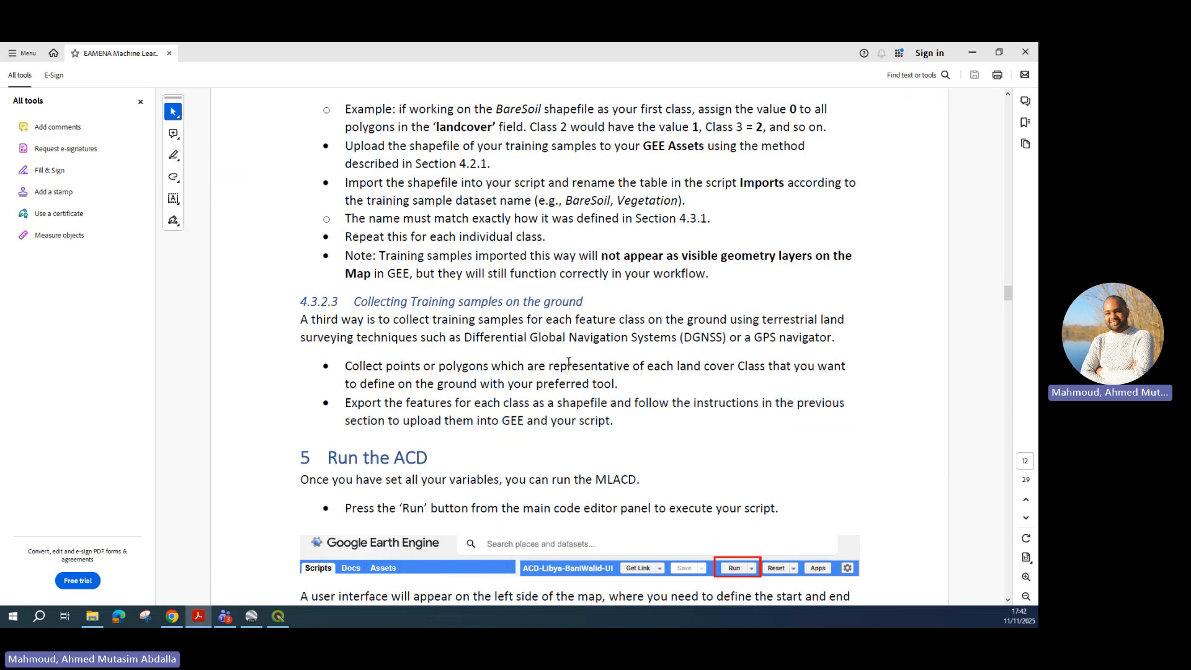